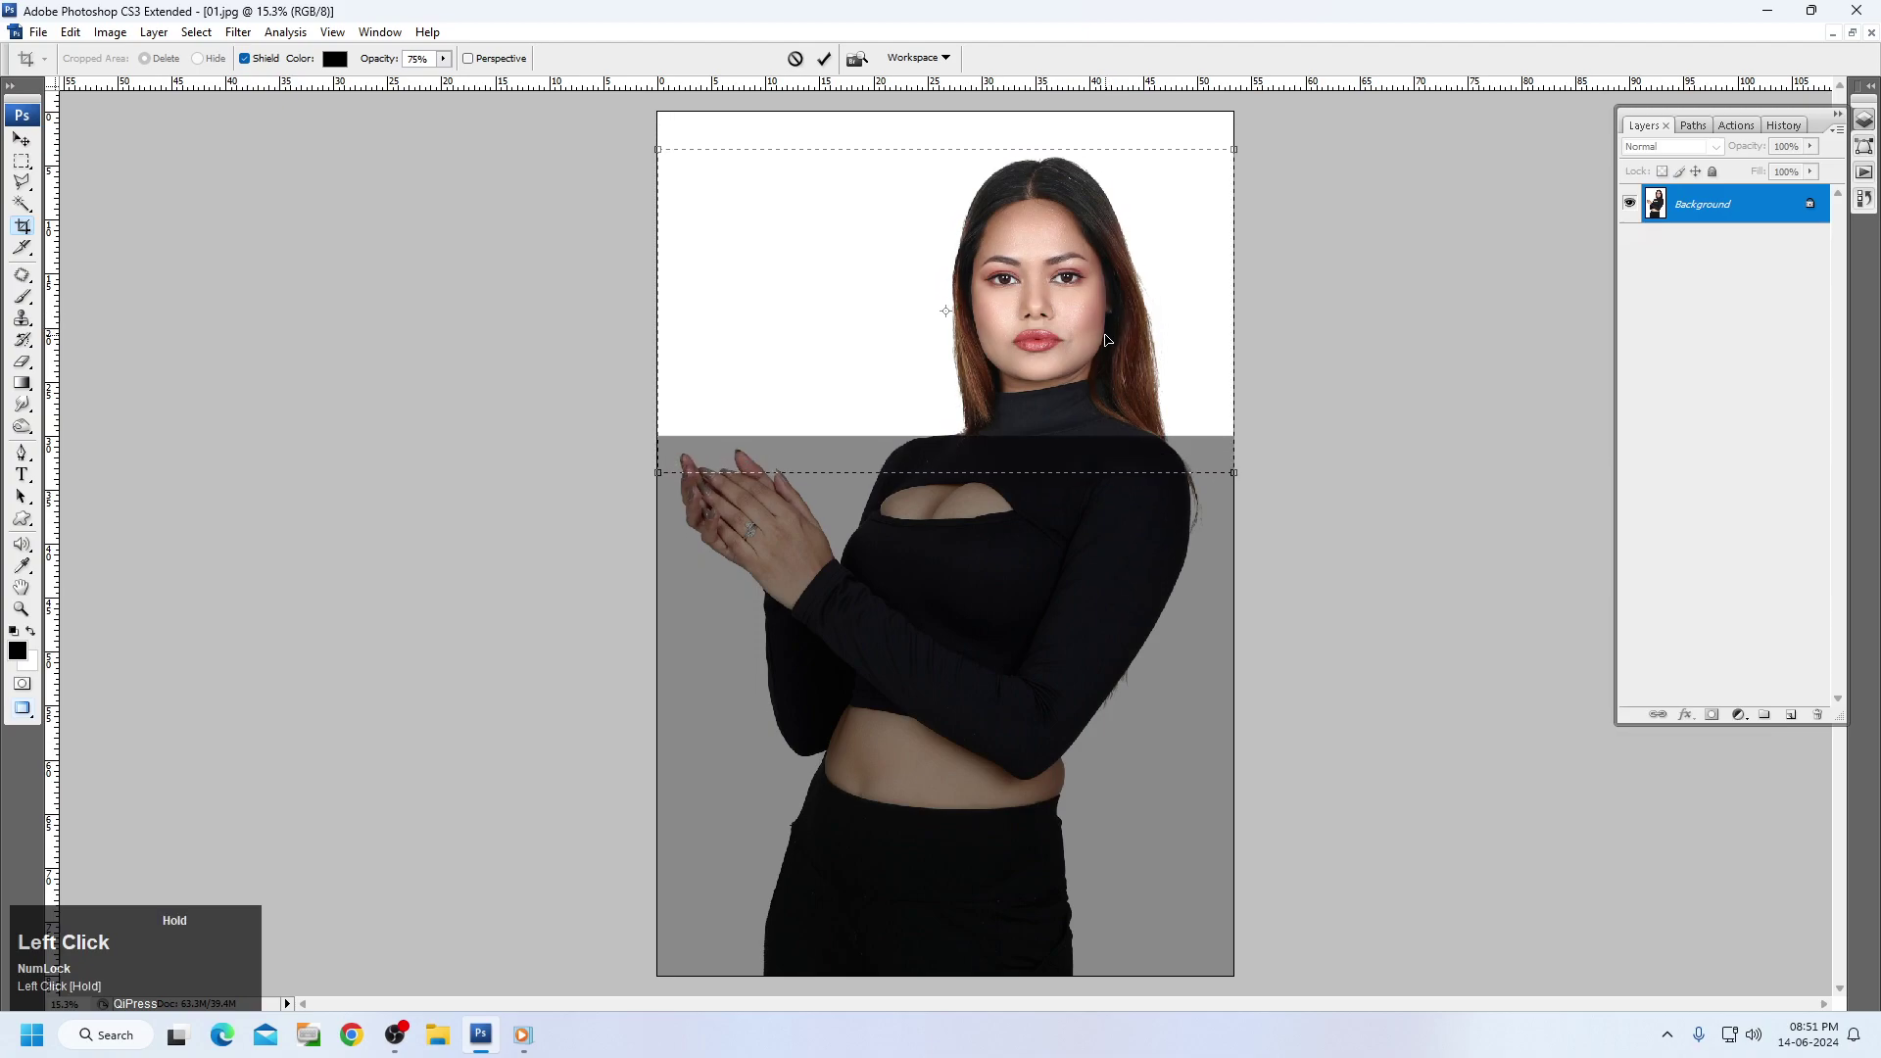
# Crop the photo to a wide frame around the woman's head and shoulders.
pyautogui.doubleClick(1043, 292)
pyautogui.press('v')
pyautogui.keyDown('alt'); pyautogui.scroll(-1, 1039, 483); pyautogui.keyUp('alt')
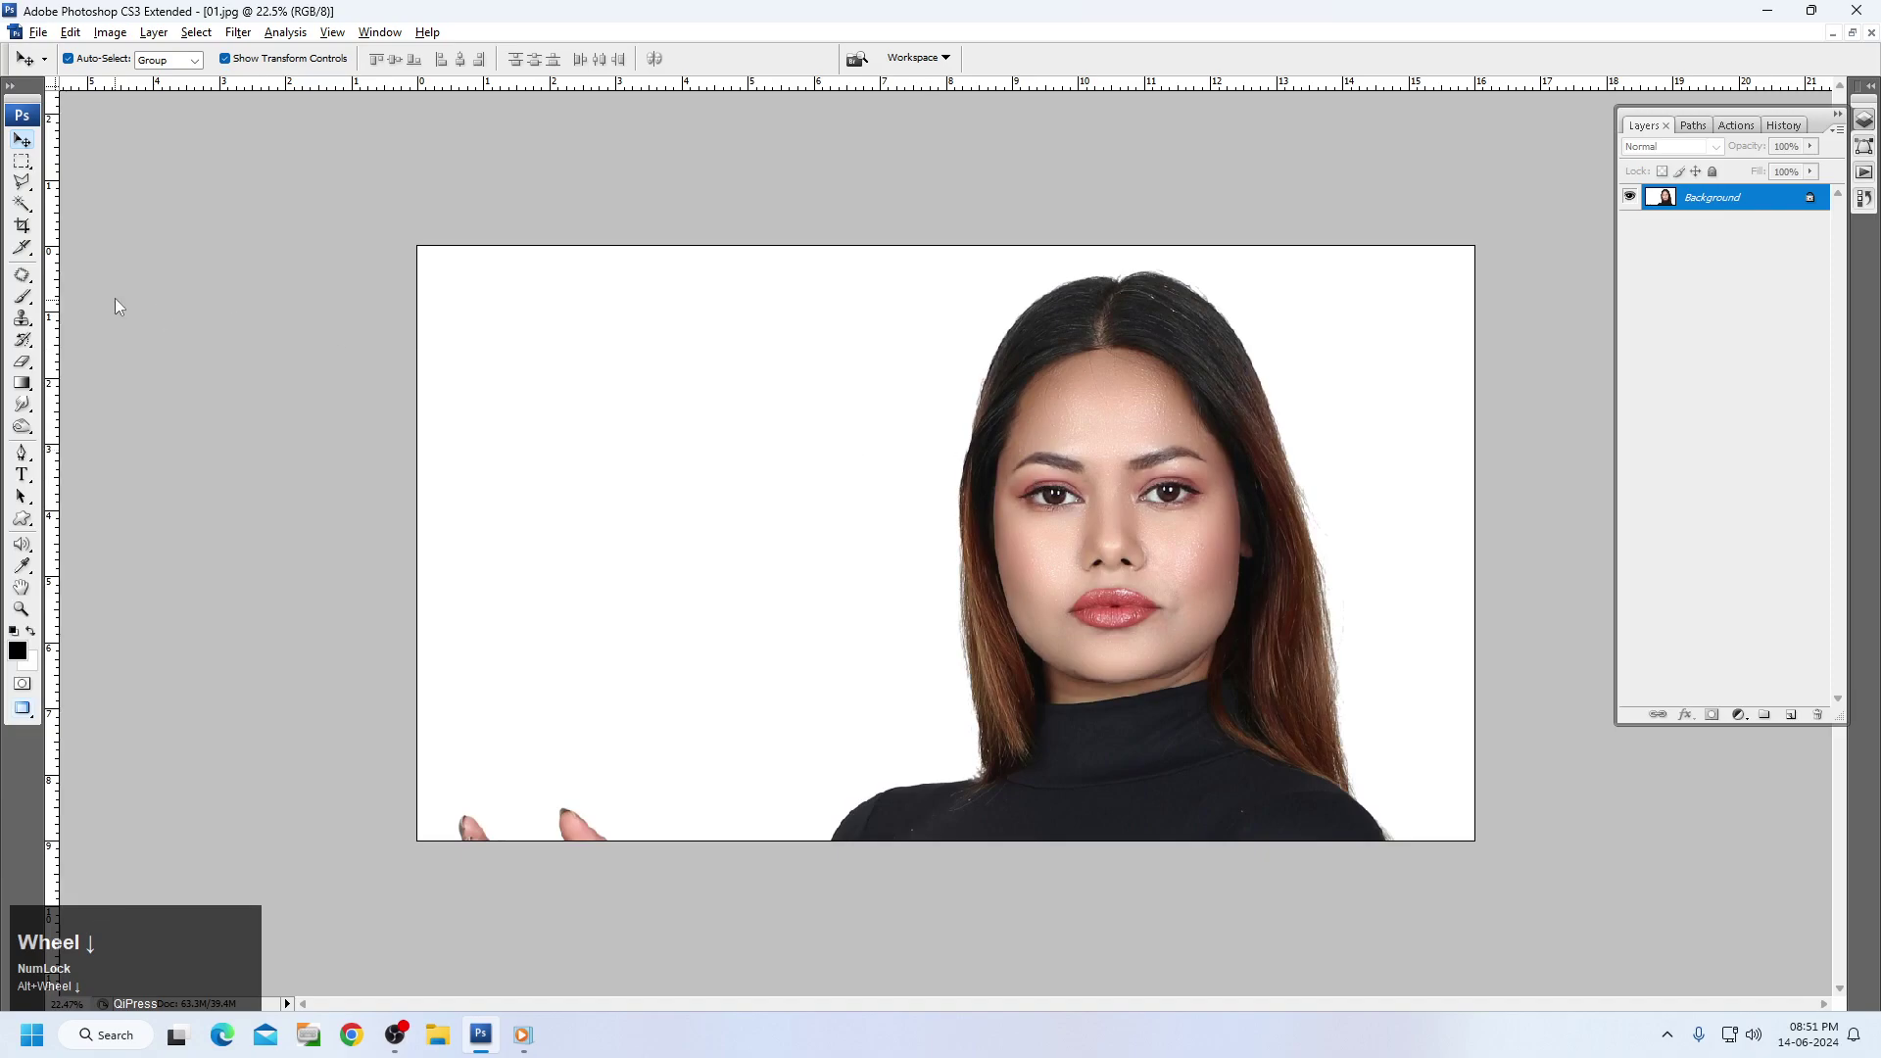
# Select the left third of the photo with a rectangular marquee and fill it with white to cover the fingertips.
pyautogui.click(21, 161)
pyautogui.moveTo(344, 209); pyautogui.dragTo(759, 934)
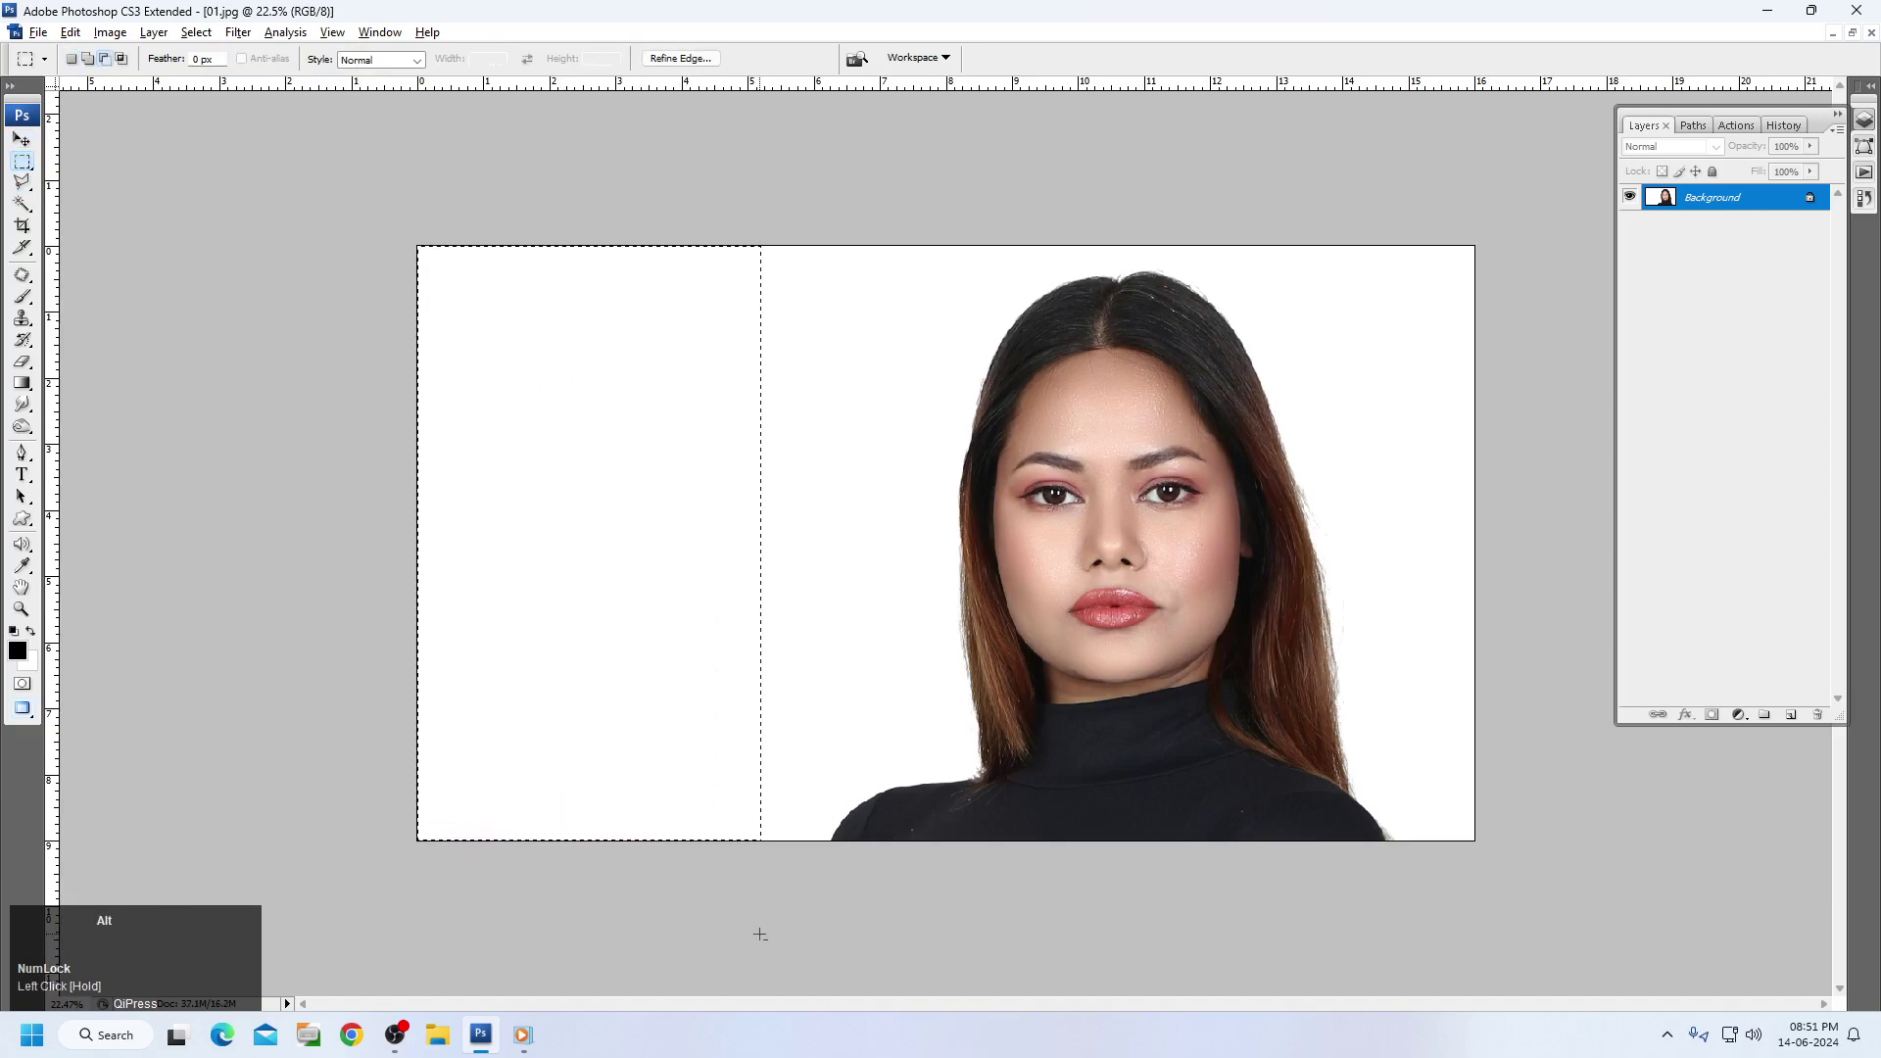
pyautogui.hotkey('alt', 'BackSpace')
pyautogui.hotkey('ctrl', 'z')
pyautogui.press('v')
# Duplicate the image as "01 copy" and close the original without saving.
pyautogui.press('space')
pyautogui.hotkey('alt', 'i')
pyautogui.press('d')
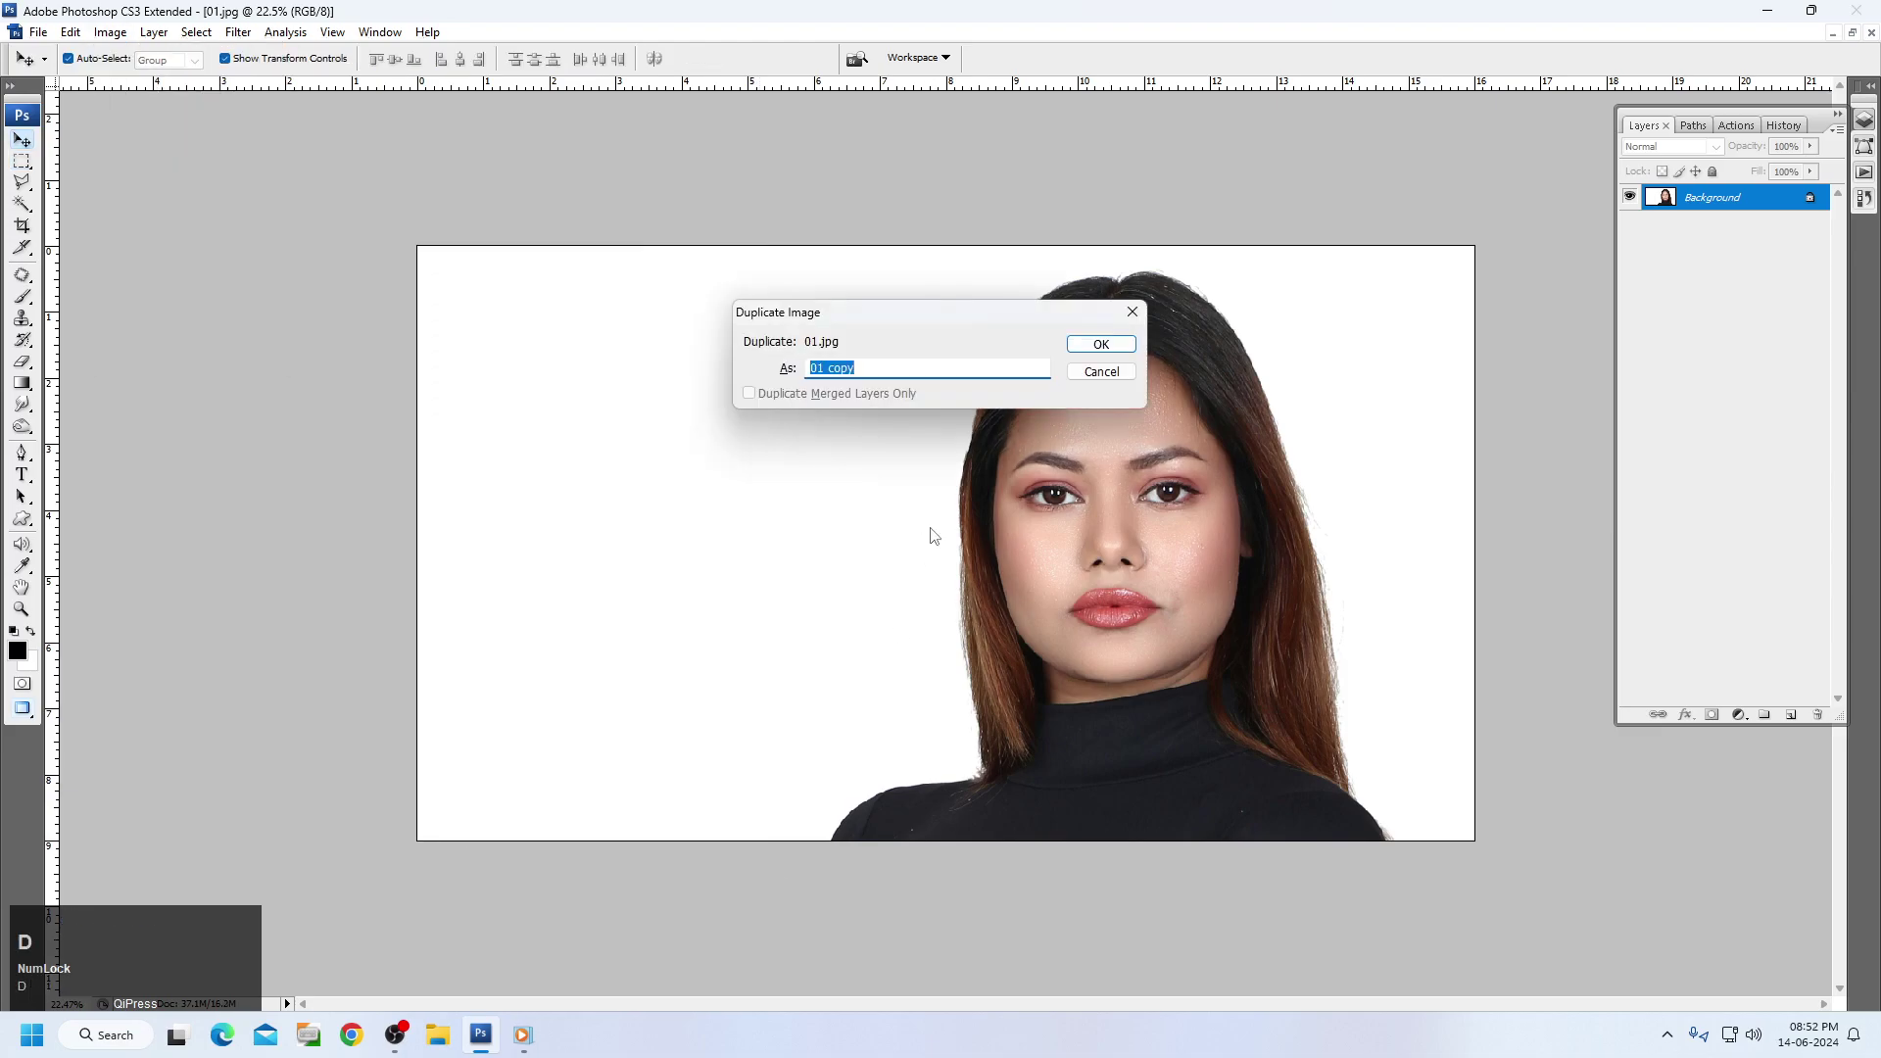
pyautogui.press('Return')
pyautogui.hotkey('ctrl', 'Tab')
pyautogui.hotkey('ctrl', 'w')
pyautogui.press('n')
# Select the whole image, enlarge it proportionally to about 102.4% from its lower-left corner, and deselect.
pyautogui.scroll(-2, 931, 535)
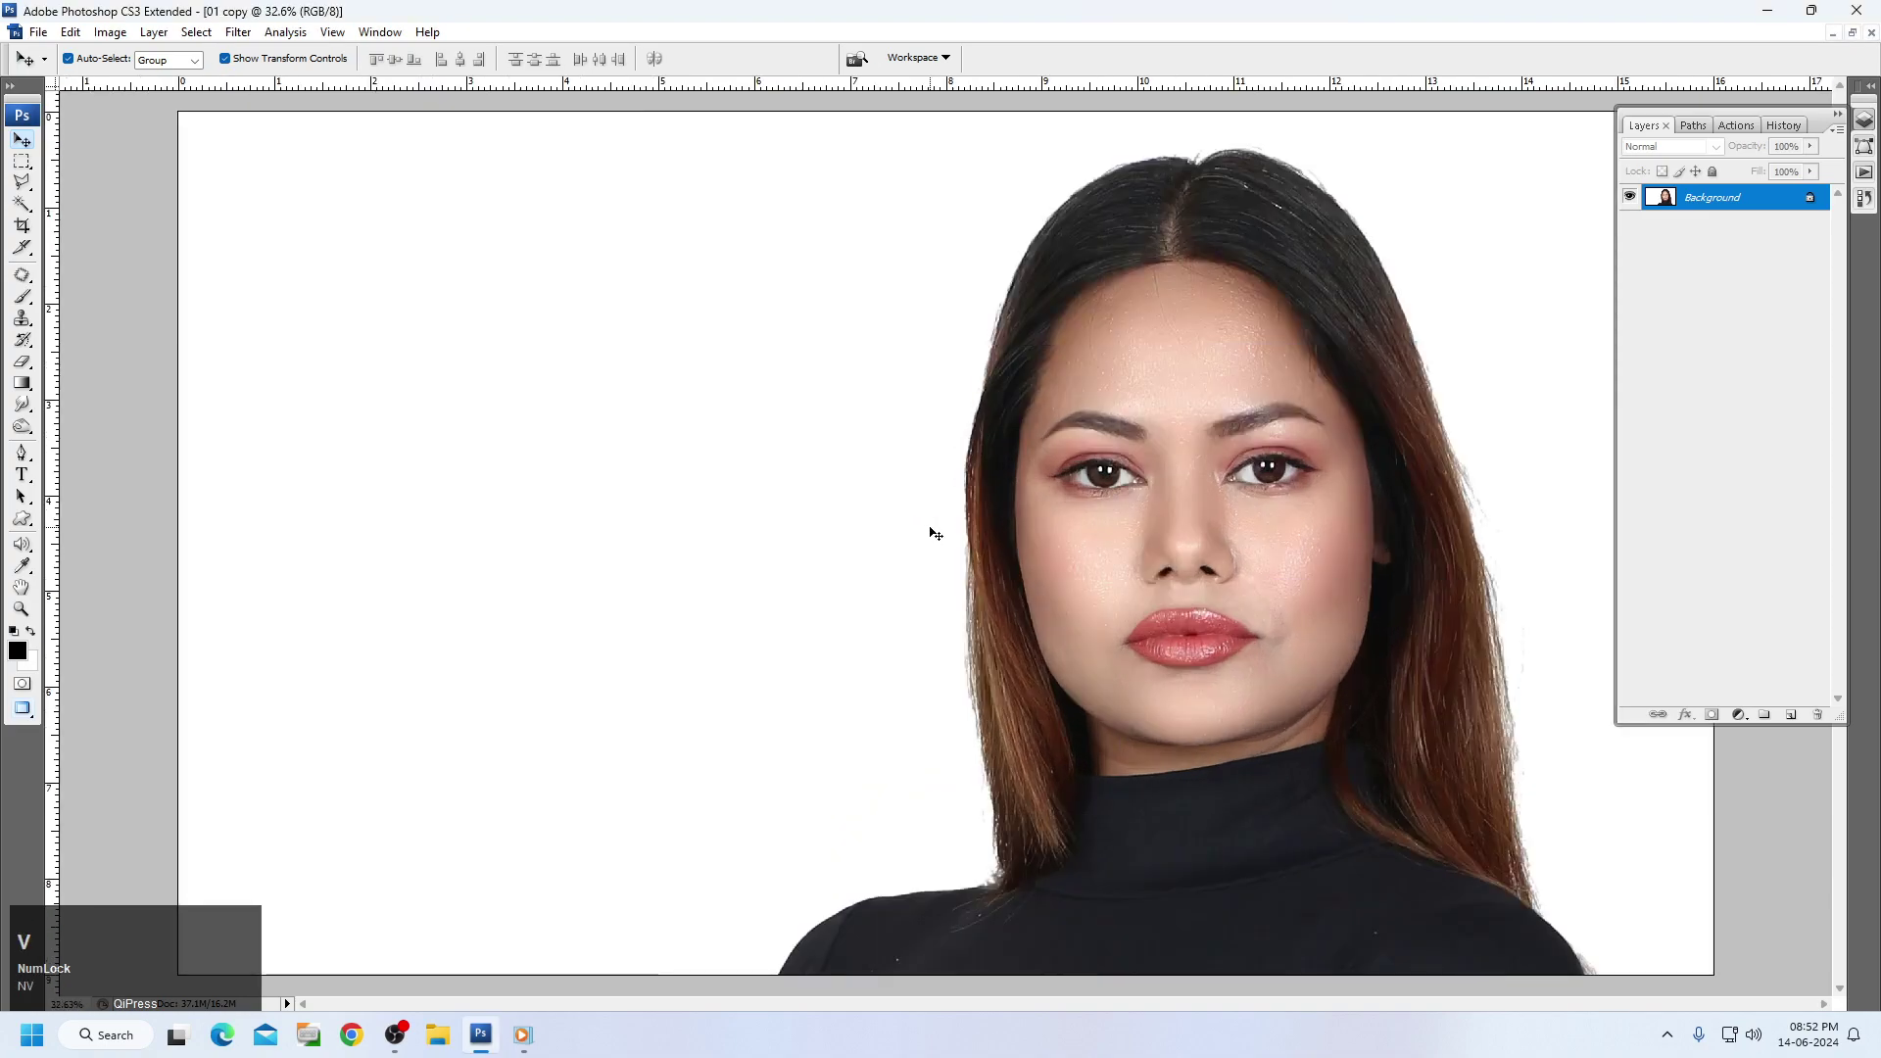
pyautogui.scroll(-1, 1047, 405)
pyautogui.scroll(2, 1047, 403)
pyautogui.rightClick(1093, 343)
pyautogui.click(1113, 356)
pyautogui.scroll(-2, 1114, 371)
pyautogui.hotkey('ctrl', 'a')
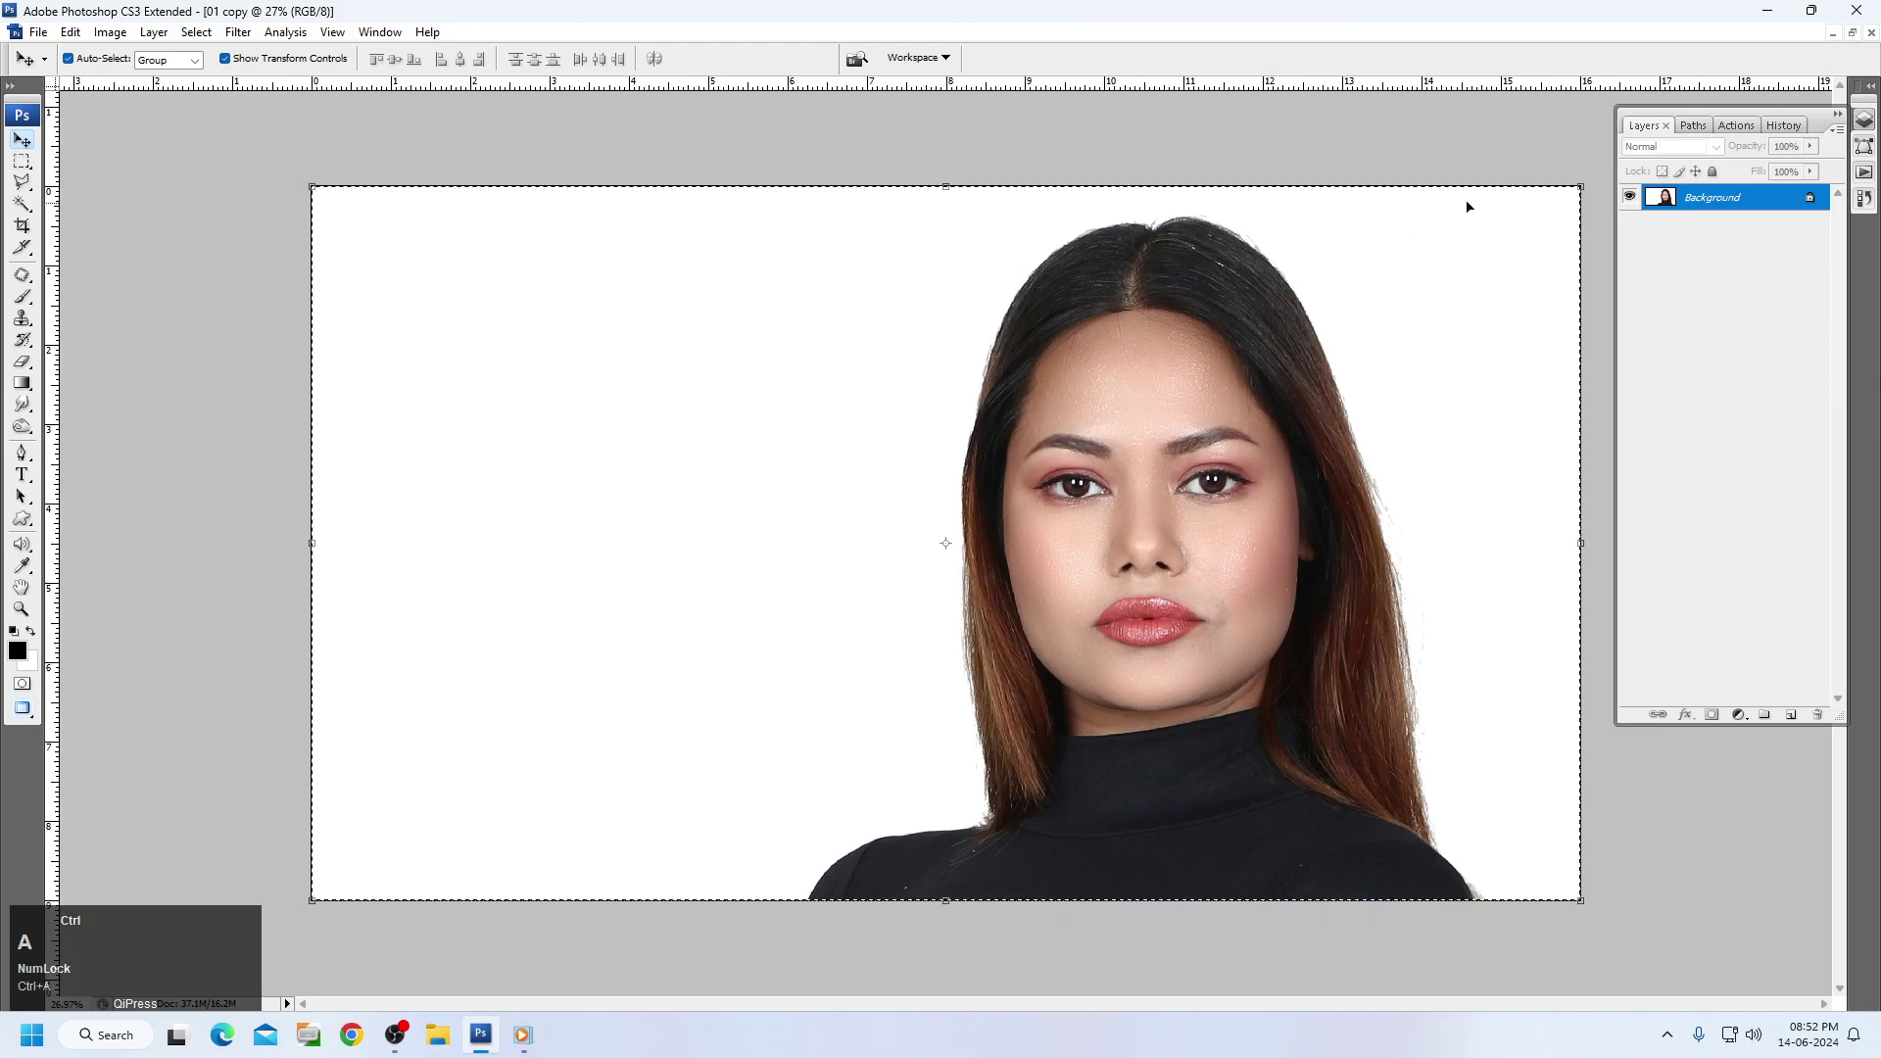
pyautogui.click(1582, 183)
pyautogui.moveTo(1584, 182); pyautogui.dragTo(1612, 172)
pyautogui.press('Return')
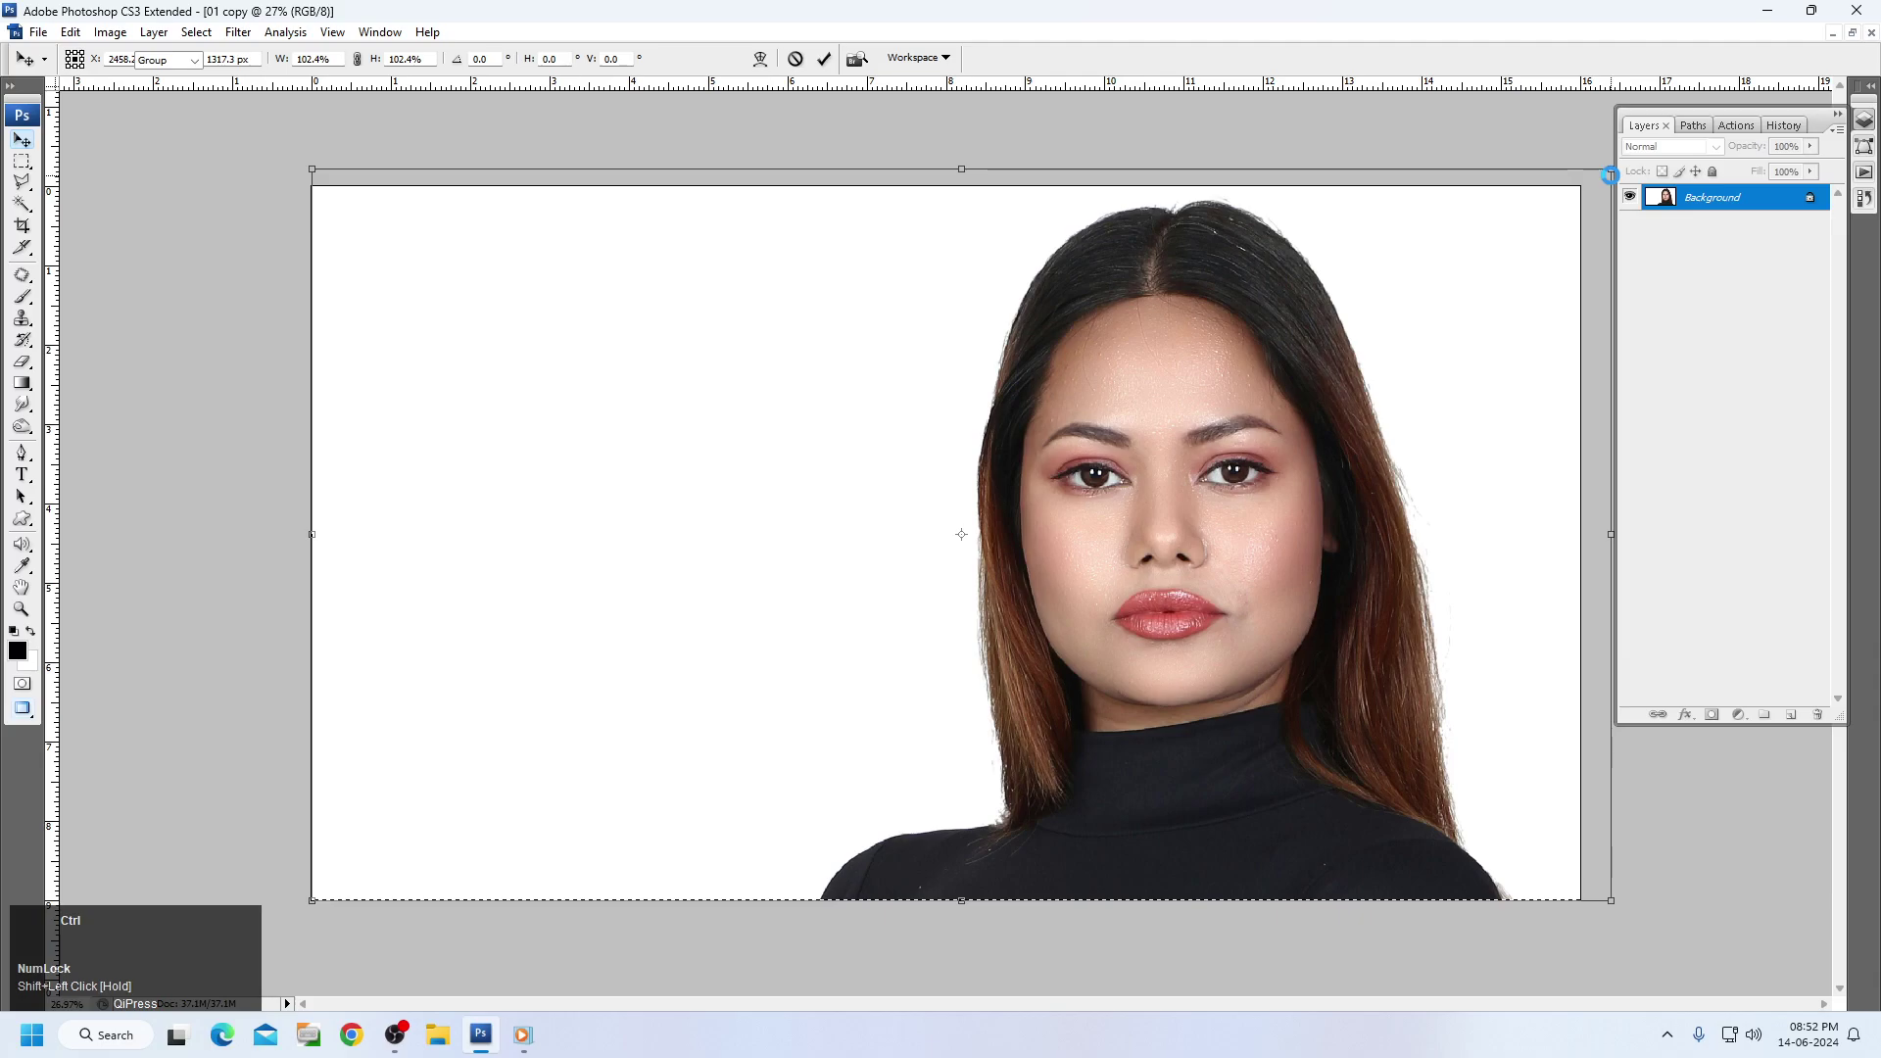
pyautogui.hotkey('ctrl', 'd')
# Add the large bold black text "Face" in the white area beside the portrait.
pyautogui.hotkey('ctrl', '0')
pyautogui.rightClick(784, 397)
pyautogui.click(777, 437)
pyautogui.scroll(-1, 768, 437)
pyautogui.rightClick(761, 376)
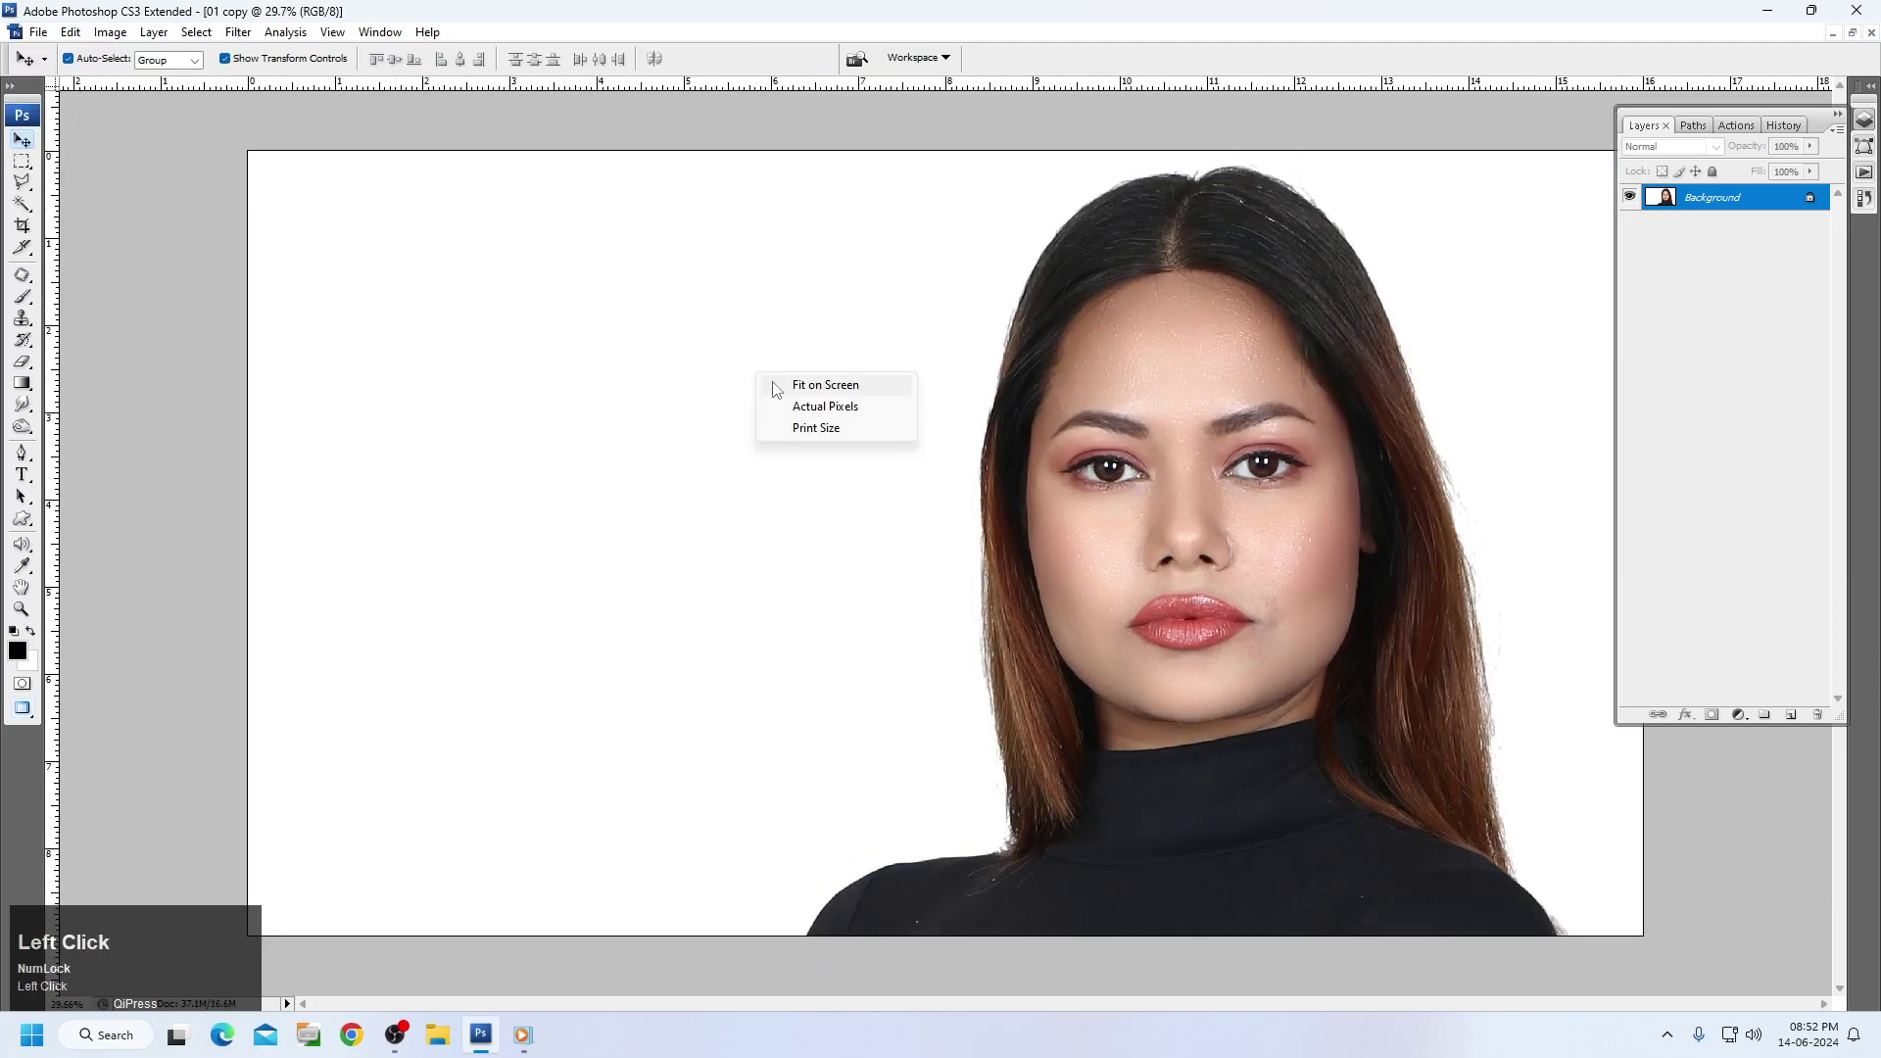
pyautogui.click(775, 386)
pyautogui.click(21, 475)
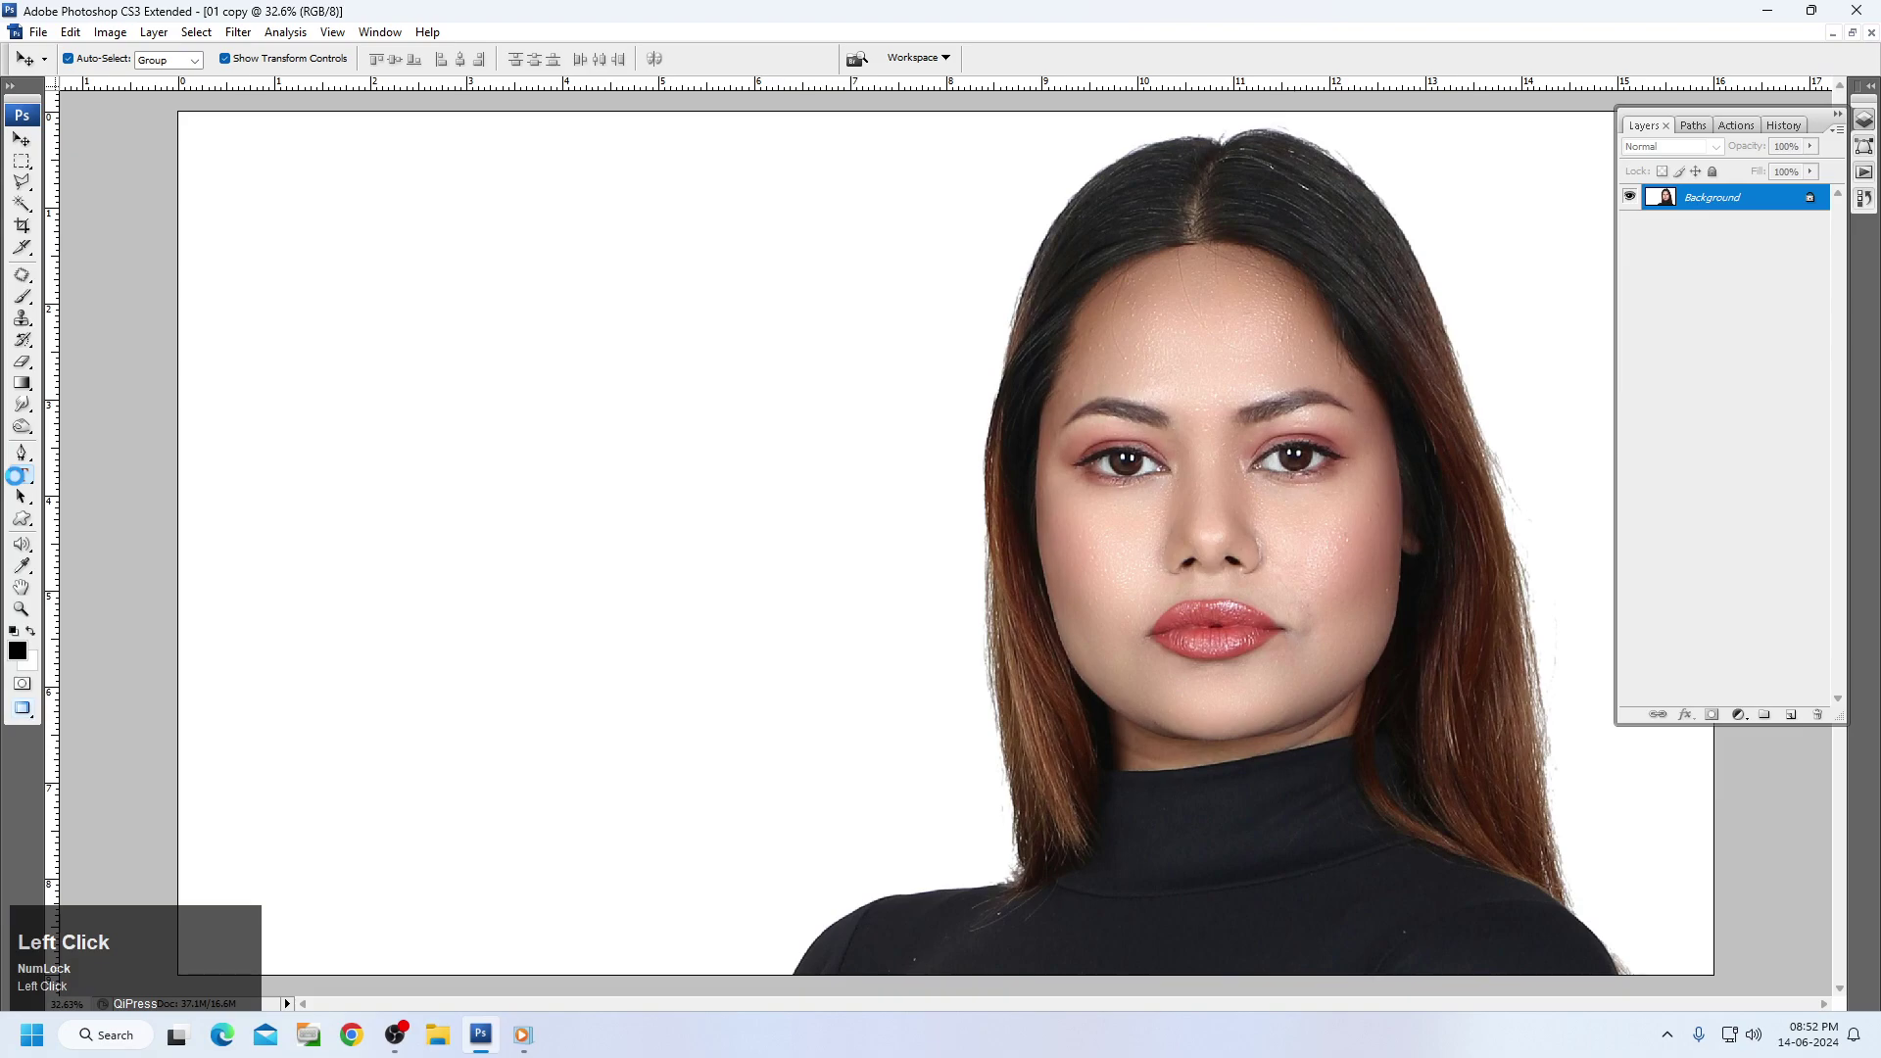
pyautogui.click(243, 308)
pyautogui.moveTo(419, 301); pyautogui.dragTo(417, 410)
pyautogui.write('Face')
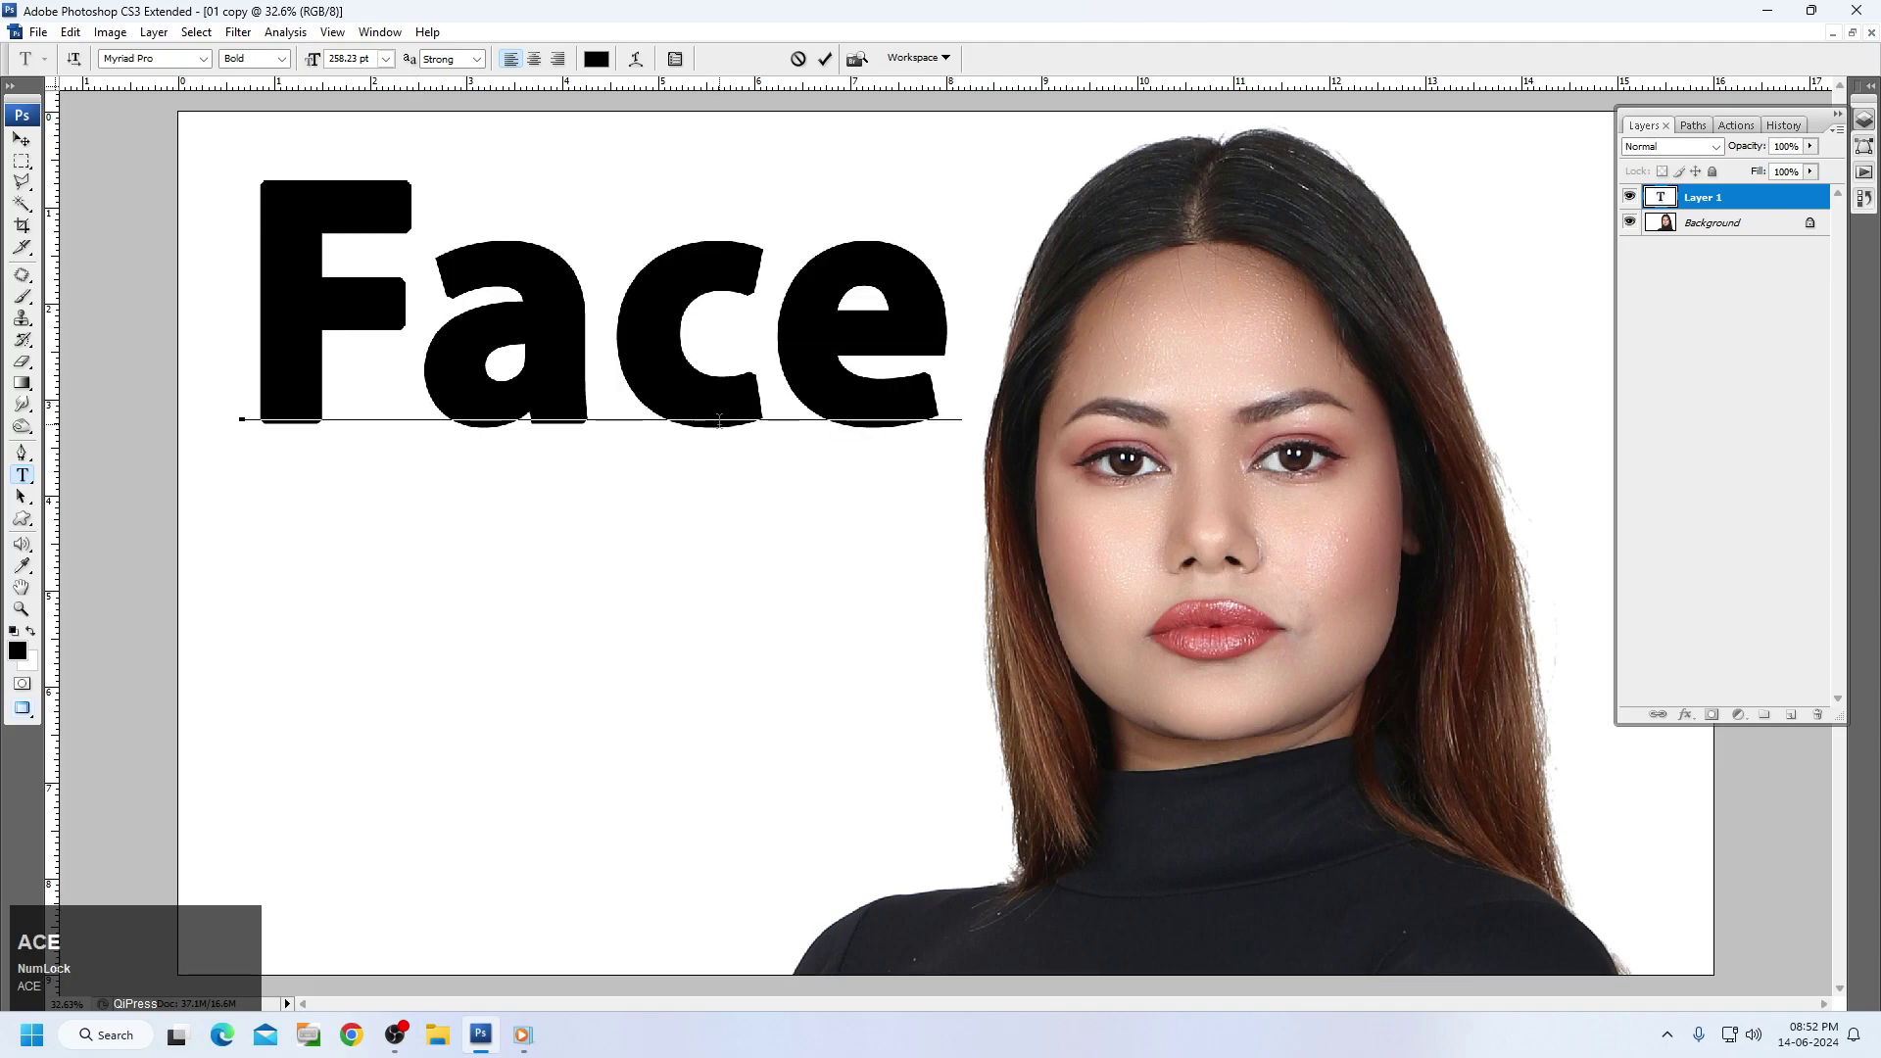
pyautogui.hotkey('ctrl', 'Return')
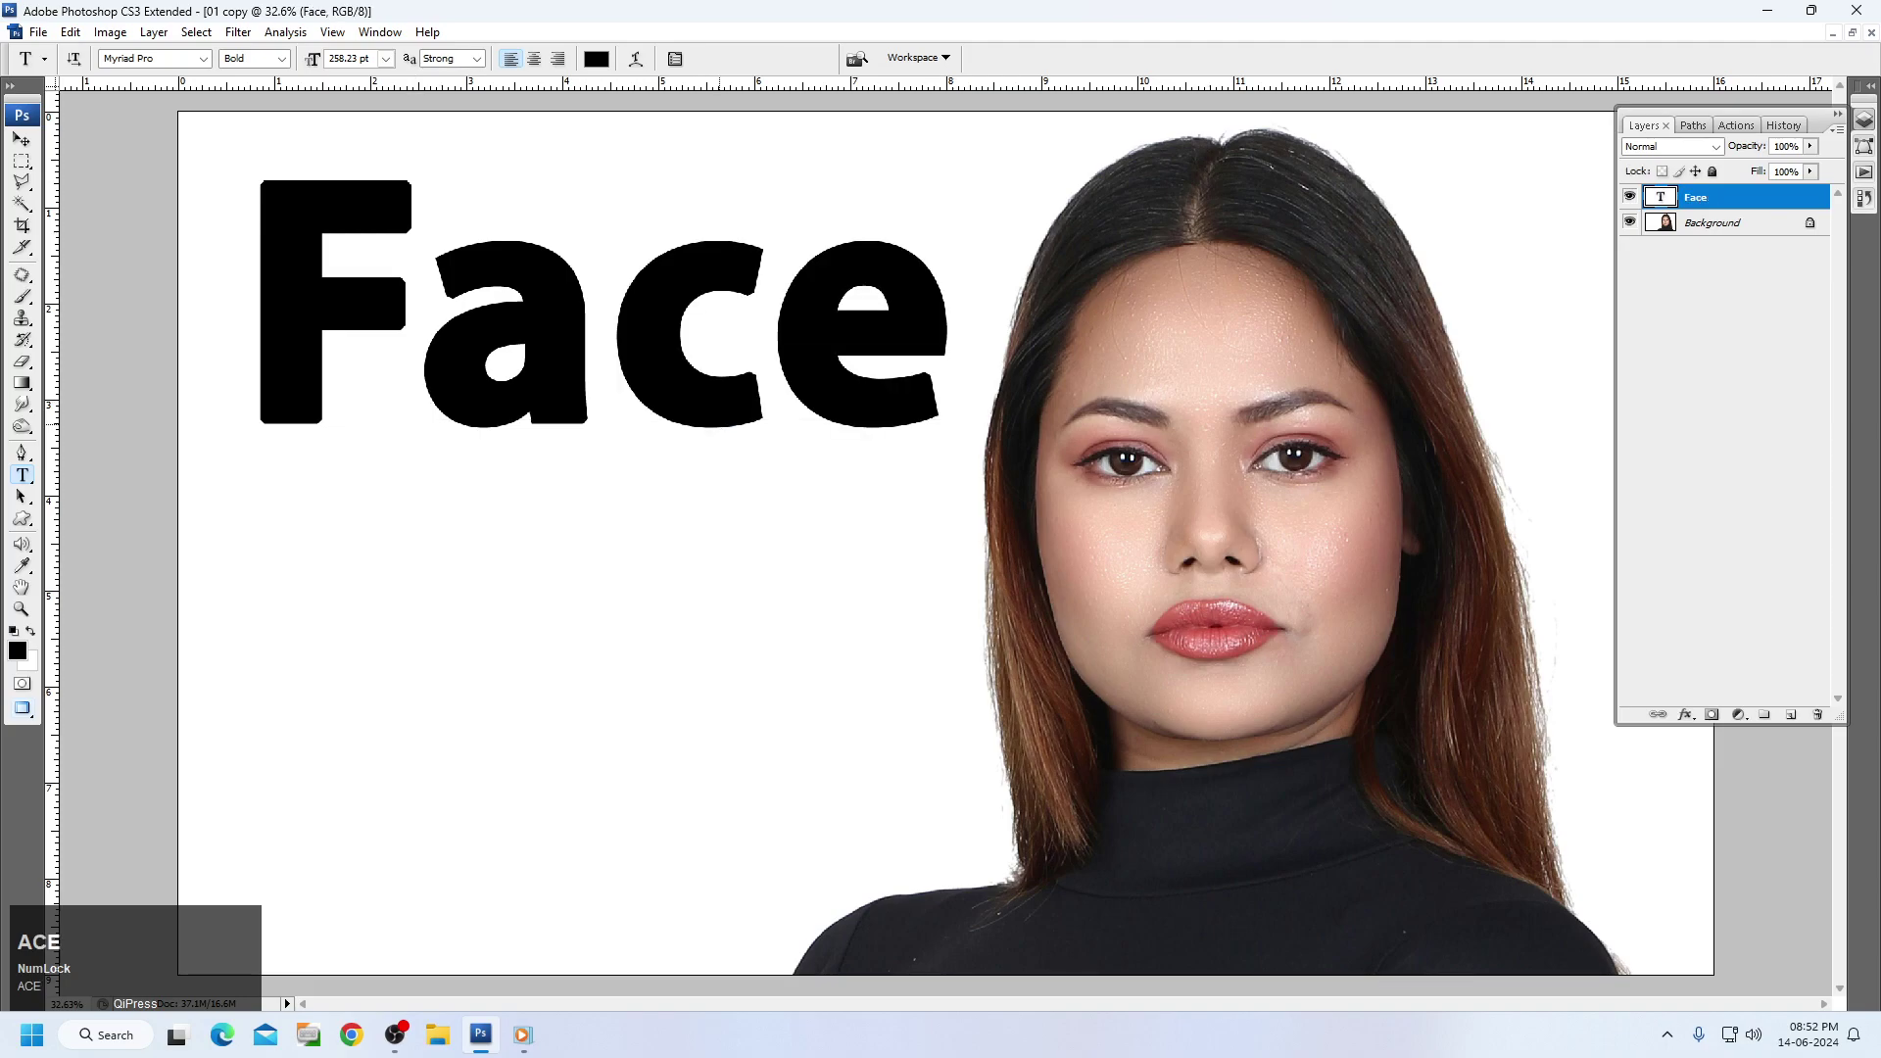
# Duplicate the "Face" text directly below the original and change the copy's wording to "Filter".
pyautogui.moveTo(672, 372); pyautogui.dragTo(686, 620)
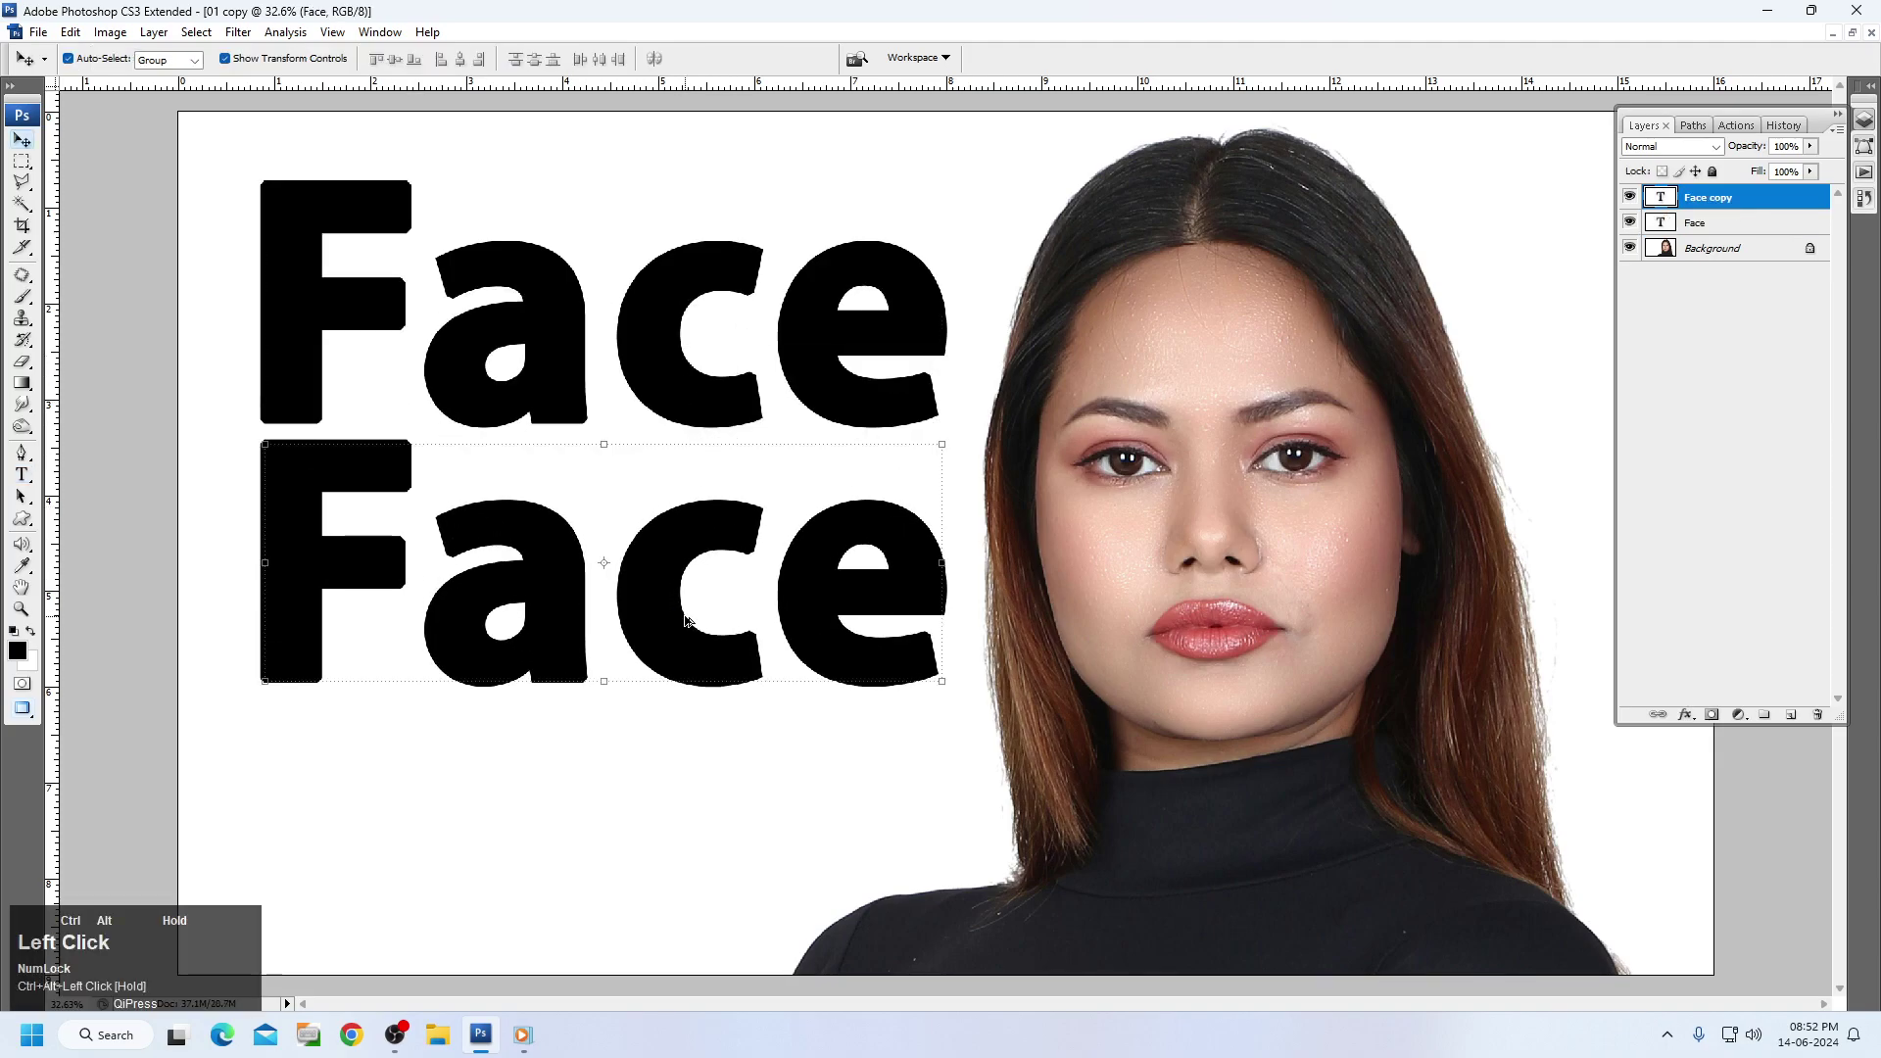
pyautogui.press('t')
pyautogui.click(634, 595)
pyautogui.hotkey('ctrl', 'a')
pyautogui.write('F')
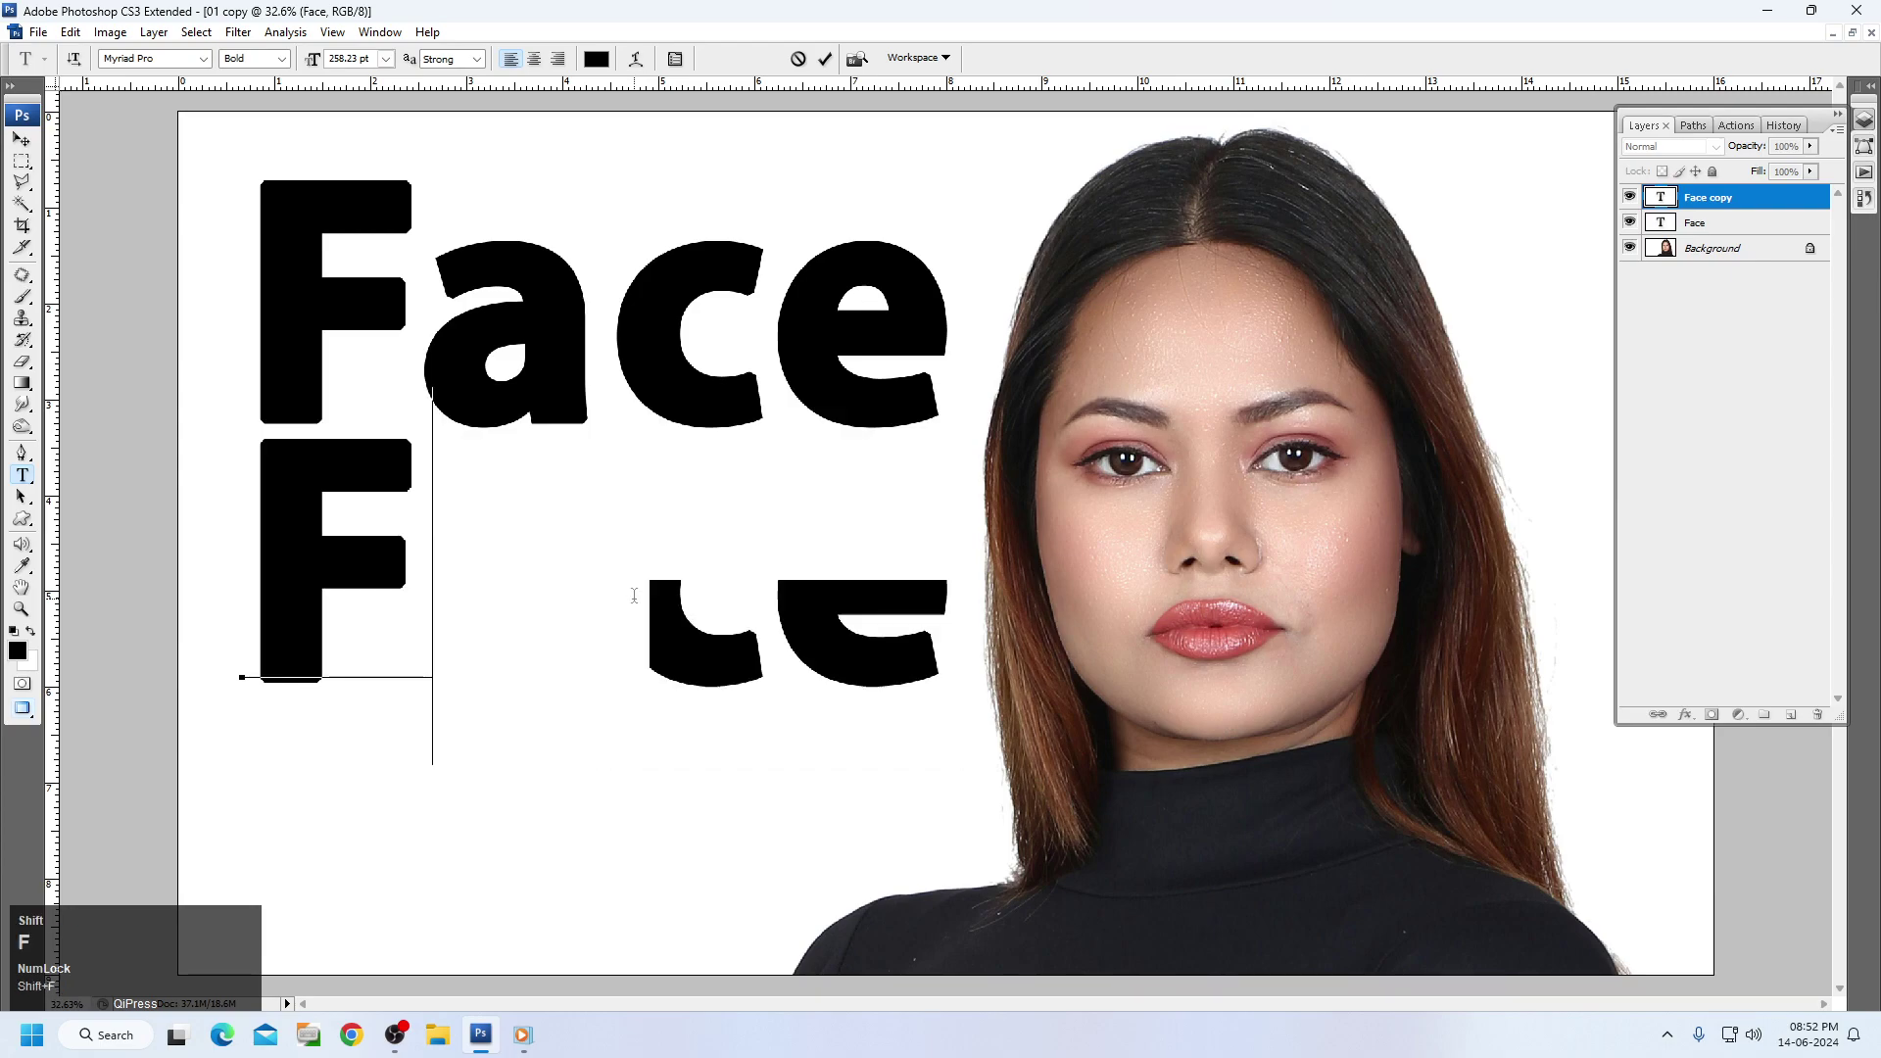
pyautogui.write('ilter')
pyautogui.hotkey('ctrl', 'Return')
pyautogui.press('v')
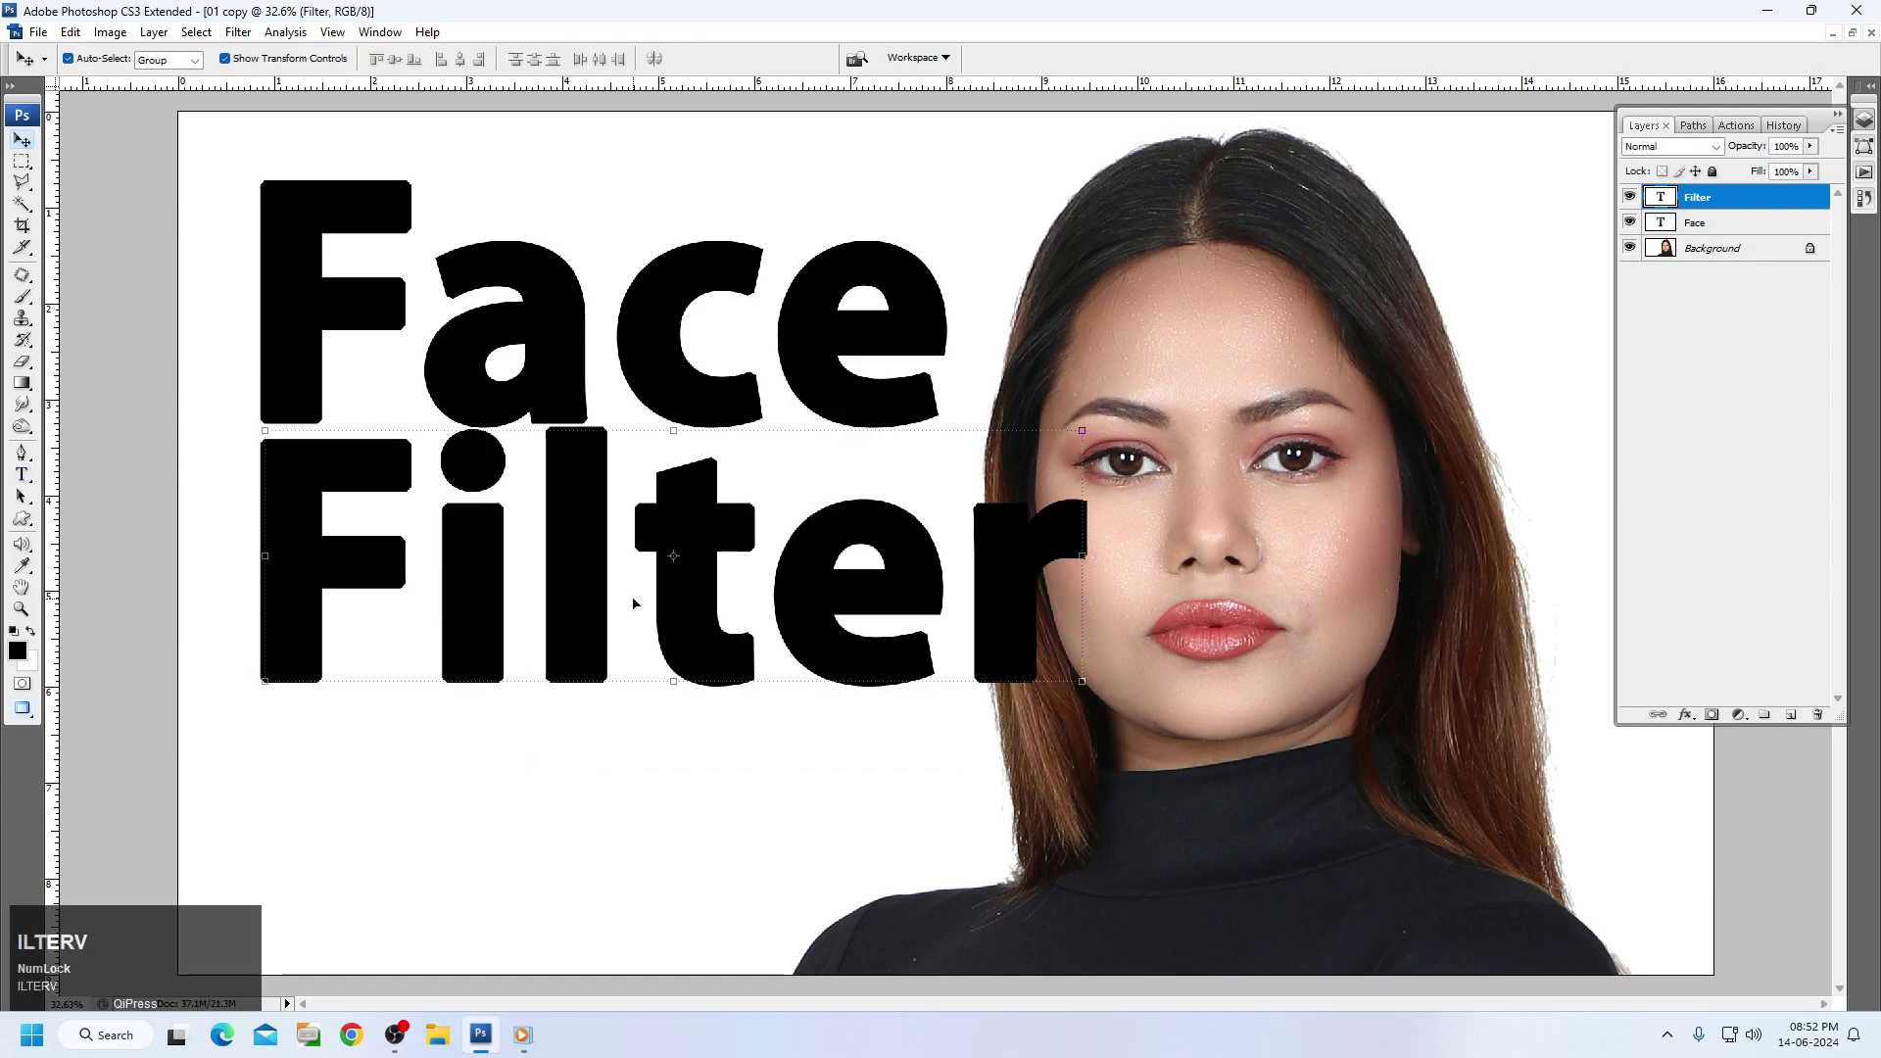
# Scale the "Filter" text proportionally to about 81.5% and place it just beneath "Face".
pyautogui.click(1097, 433)
pyautogui.moveTo(1097, 388); pyautogui.dragTo(920, 467)
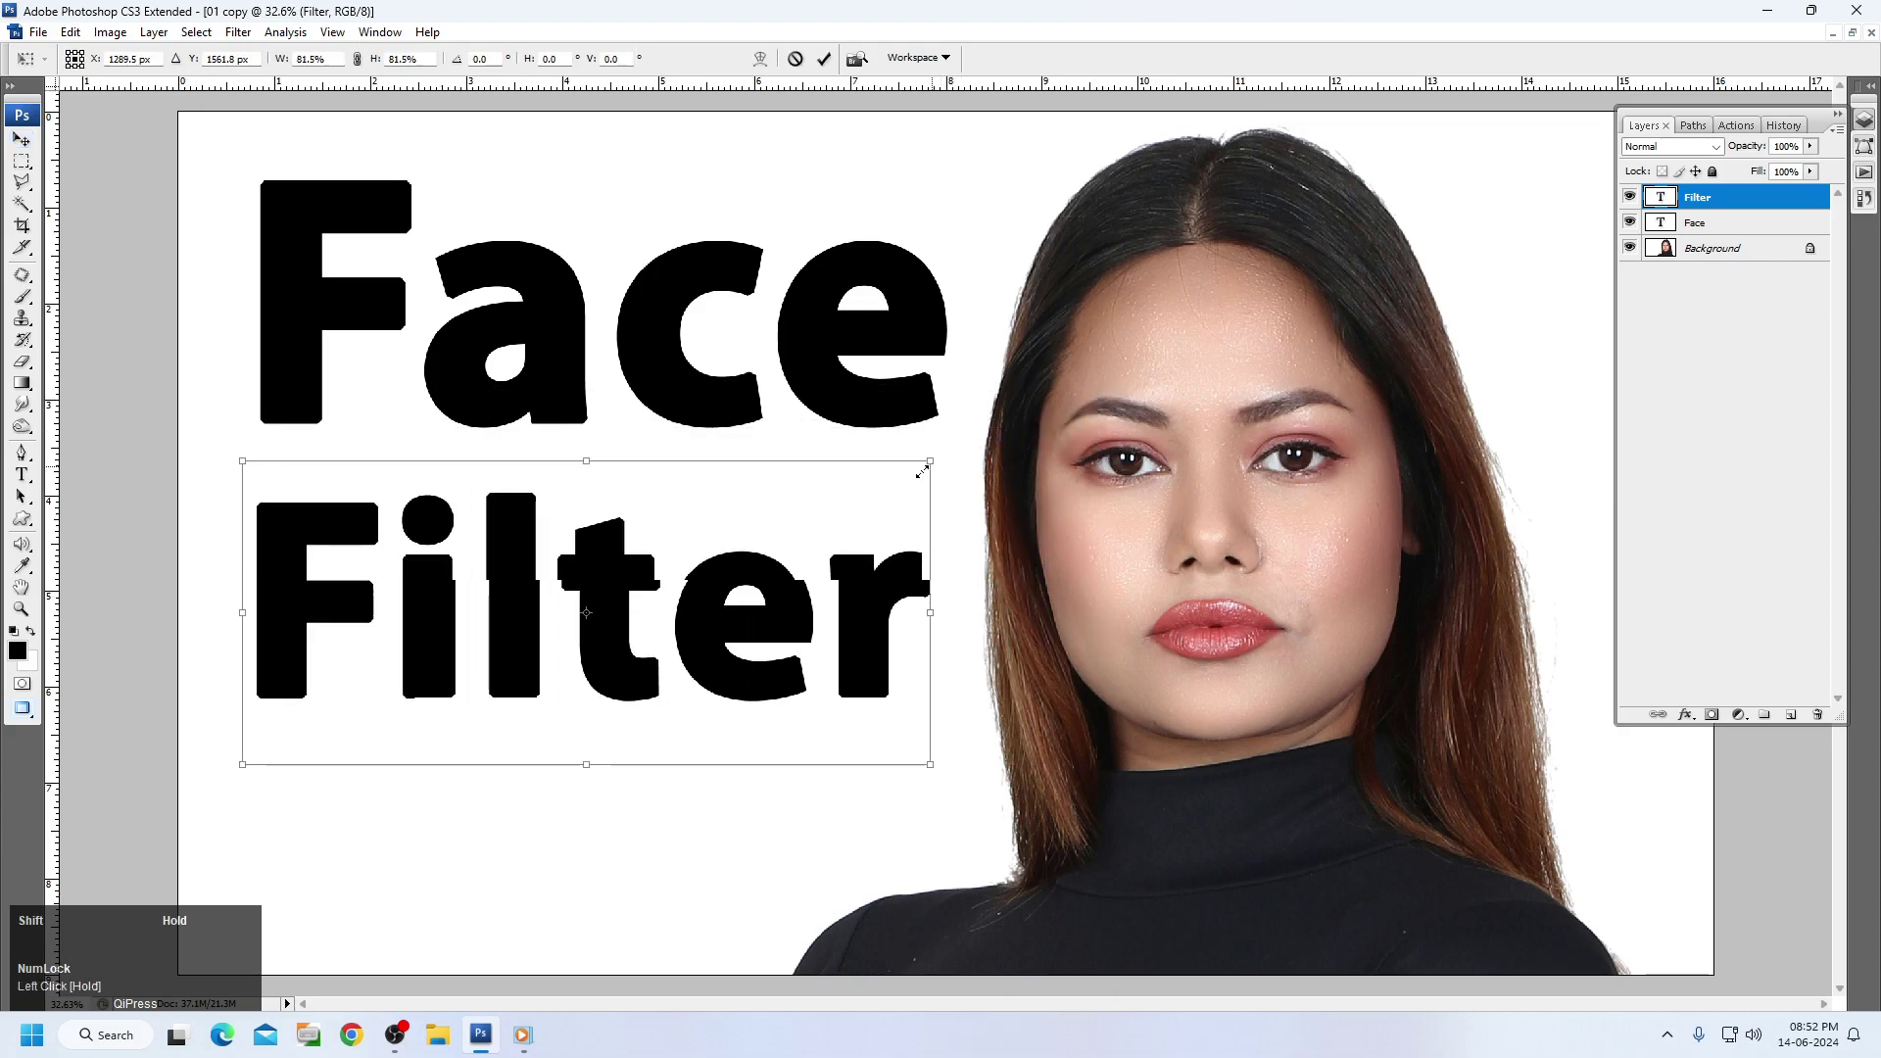
pyautogui.doubleClick(840, 597)
pyautogui.moveTo(841, 596); pyautogui.dragTo(854, 562)
# Move the "Face" and "Filter" text together slightly up and to the left.
pyautogui.keyDown('shift'); pyautogui.click(572, 370); pyautogui.keyUp('shift')
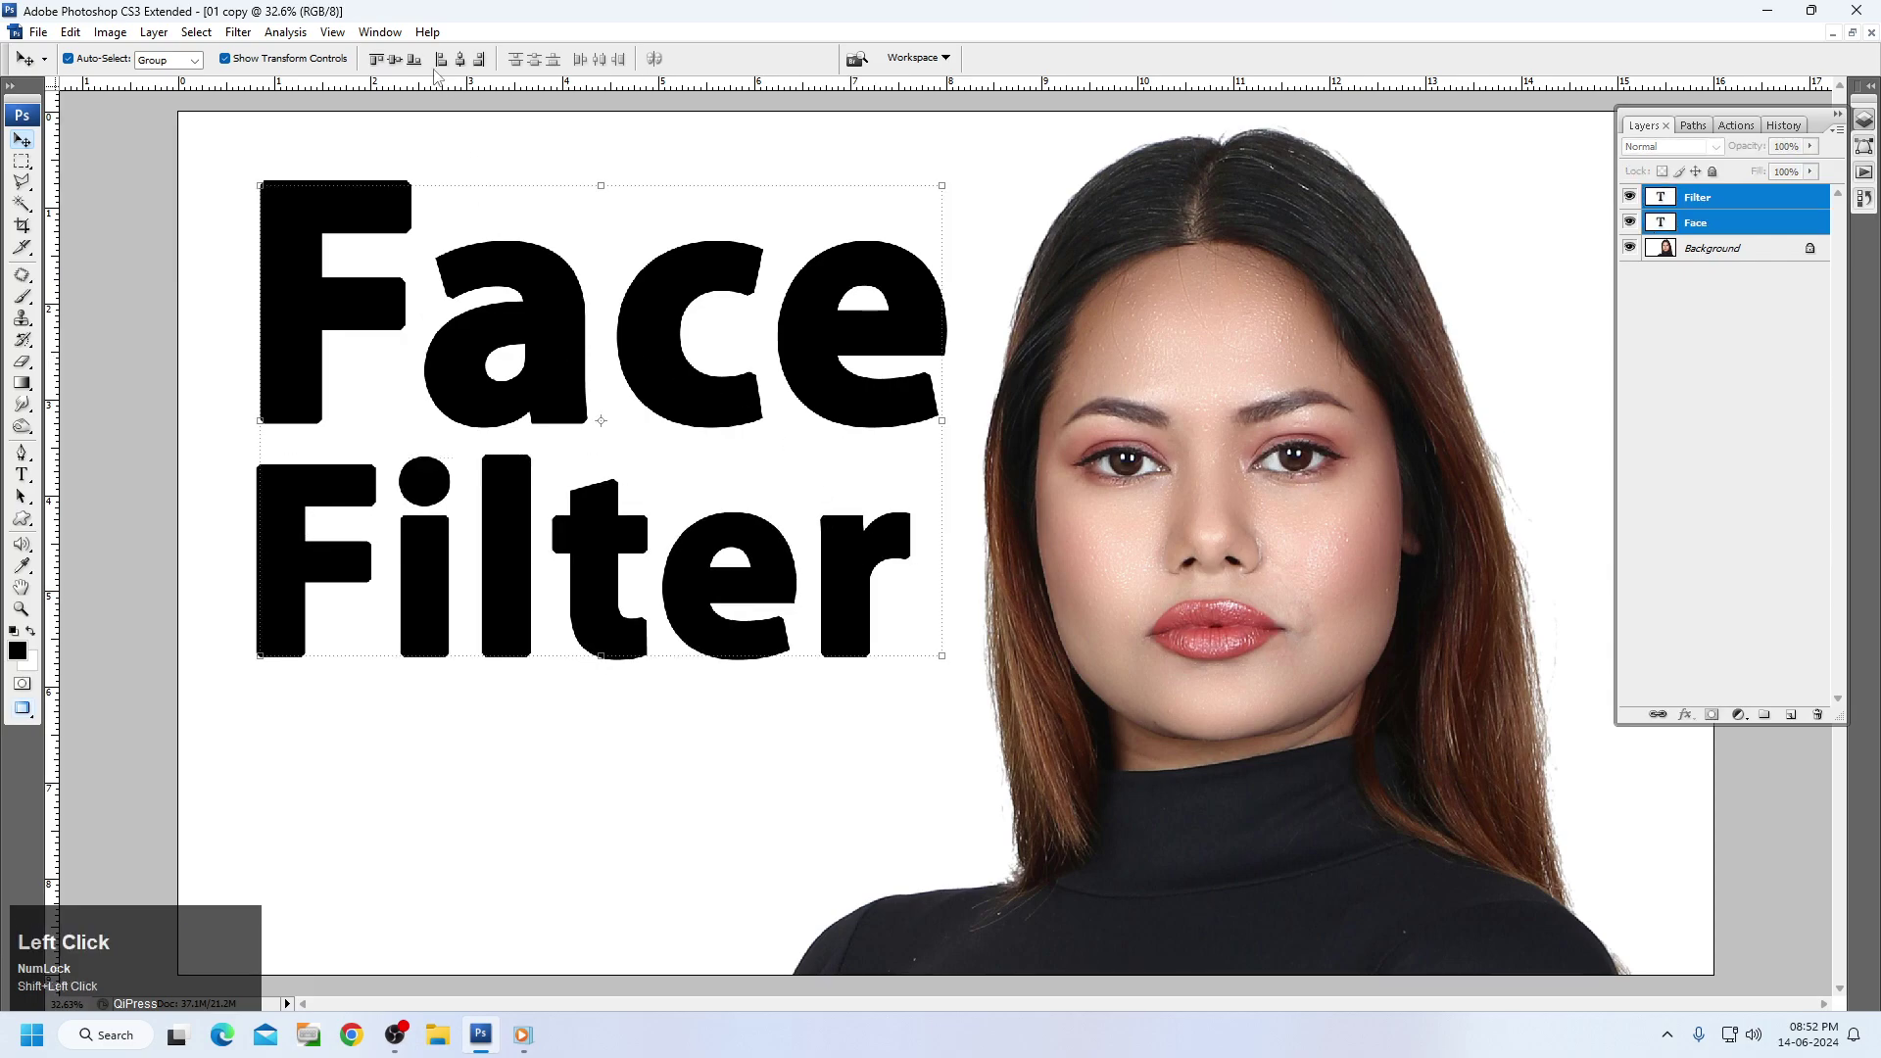
pyautogui.moveTo(474, 378); pyautogui.dragTo(436, 346)
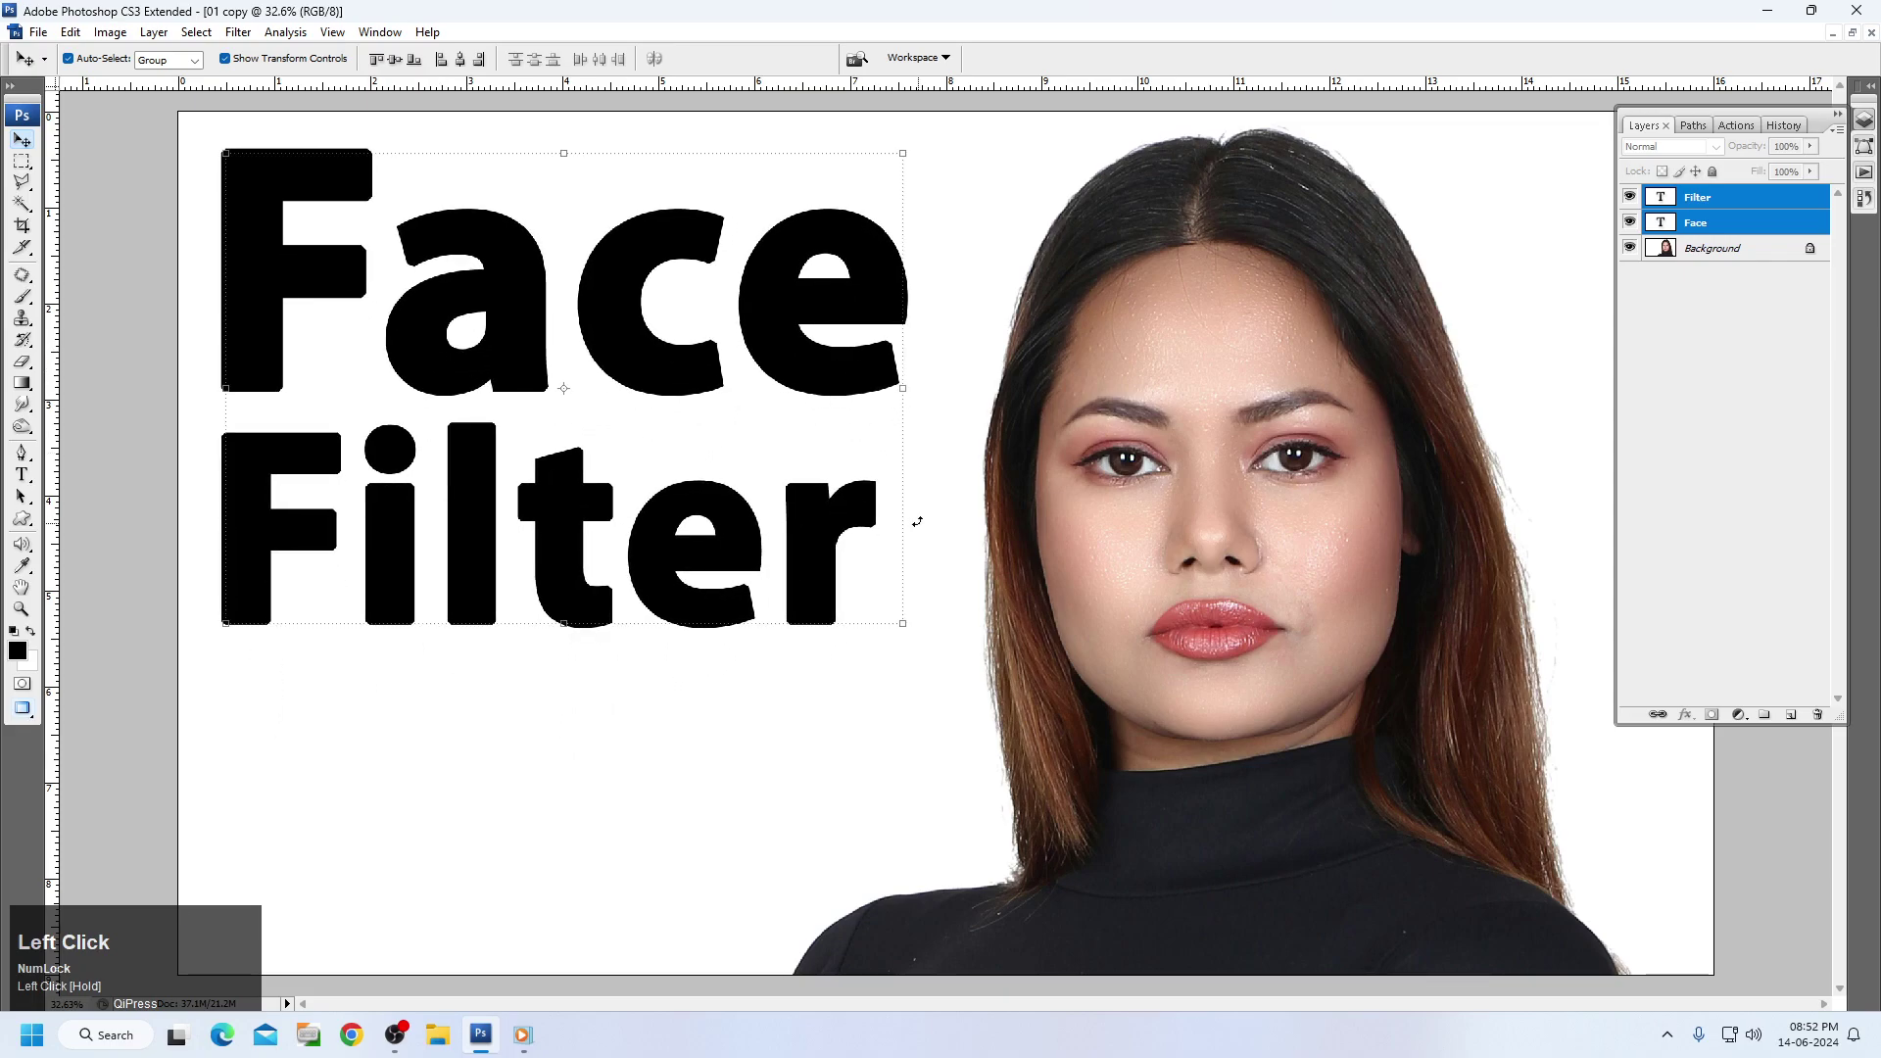
pyautogui.click(970, 558)
# Duplicate the "Filter" text below itself and change the copy's wording to "CS3".
pyautogui.click(818, 546)
pyautogui.moveTo(818, 544); pyautogui.dragTo(825, 768)
pyautogui.press('t')
pyautogui.click(628, 730)
pyautogui.hotkey('ctrl', 'a')
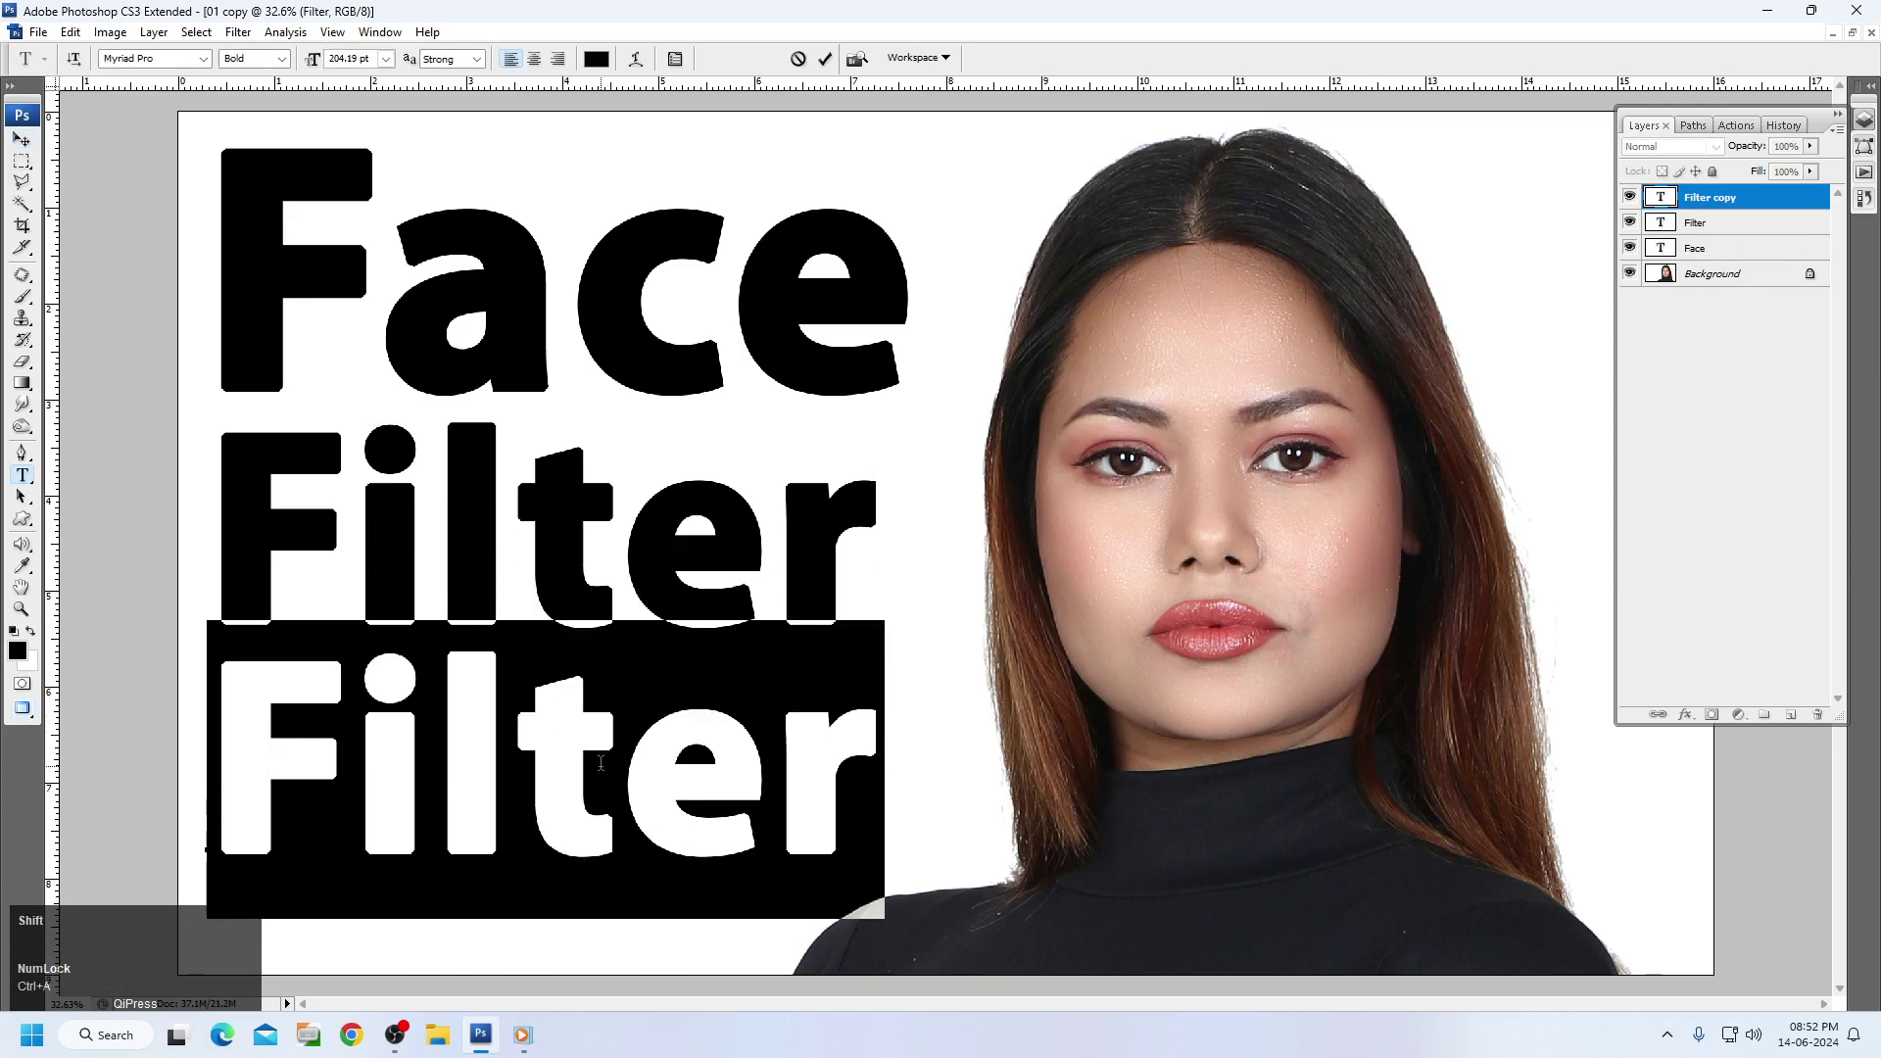
pyautogui.write('CS3')
pyautogui.hotkey('ctrl', 'Return')
pyautogui.press('v')
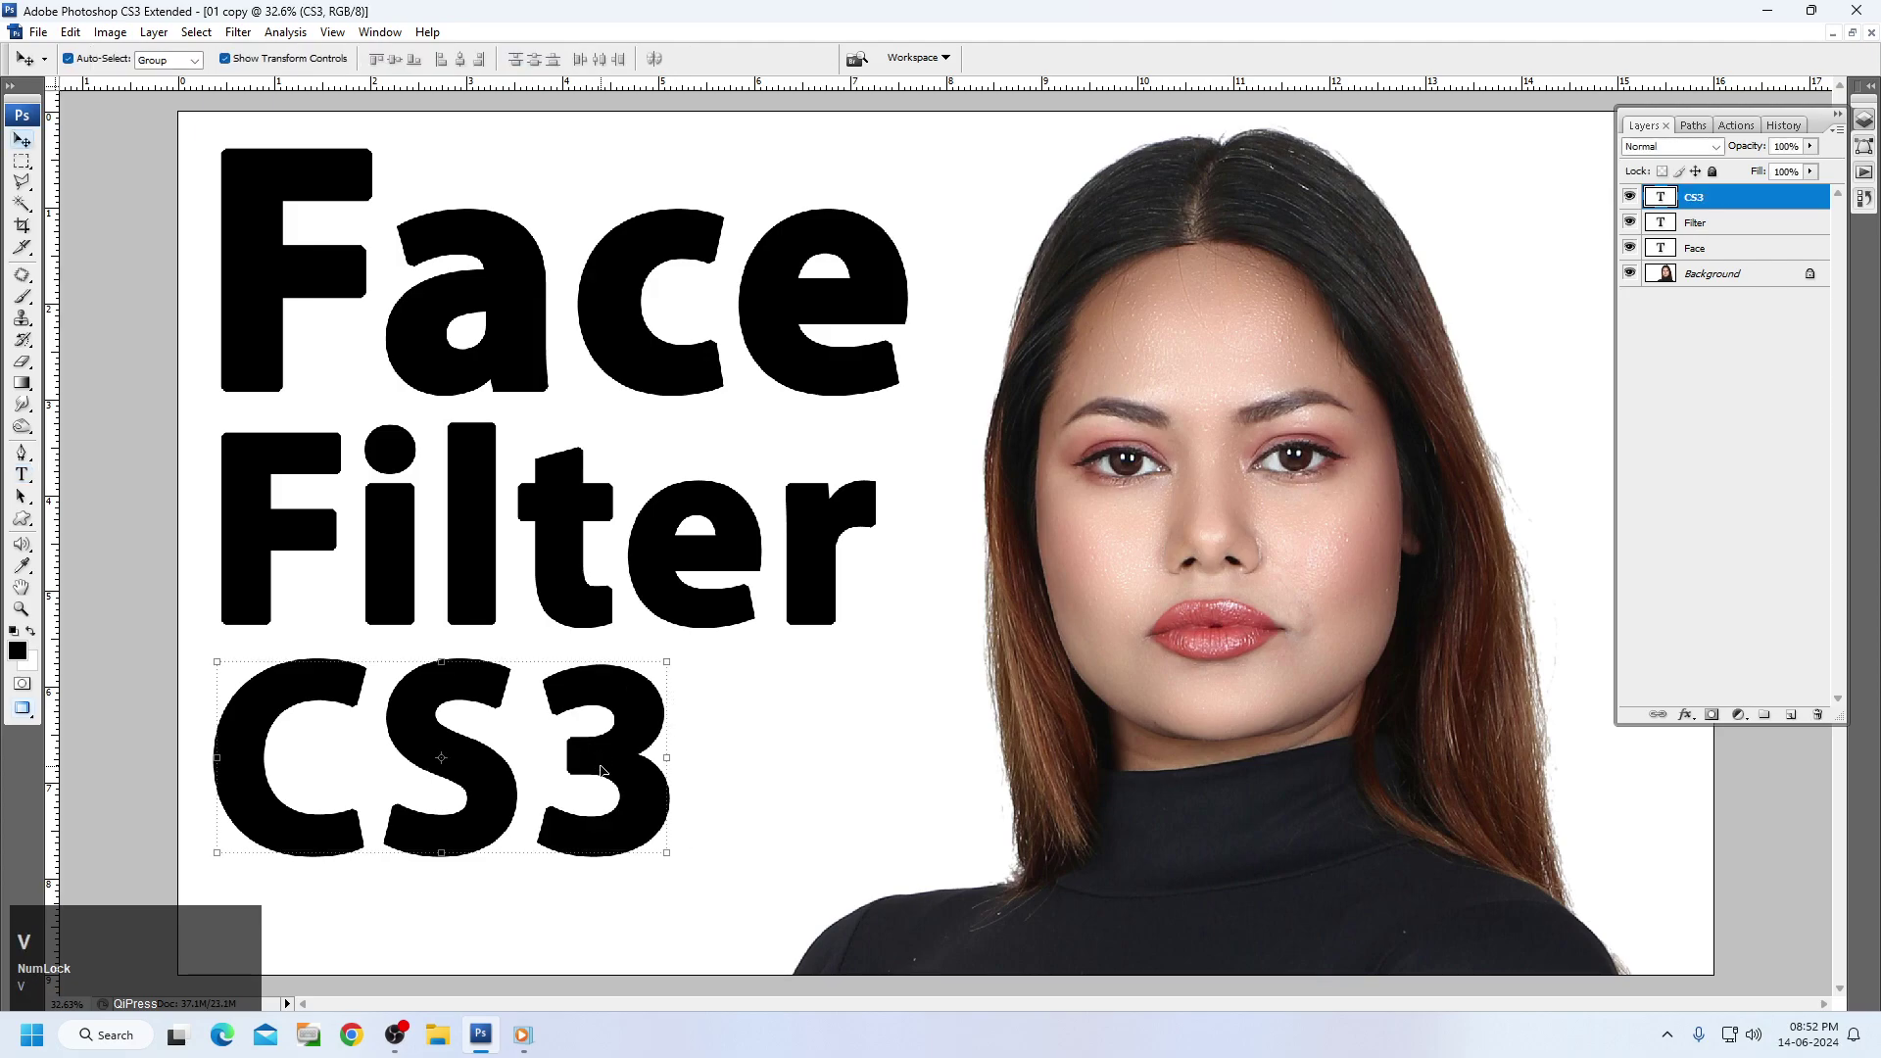
# Align the horizontal centers of the "CS3", "Filter" and "Face" text layers with each other.
pyautogui.keyDown('shift'); pyautogui.click(475, 497); pyautogui.keyUp('shift')
pyautogui.keyDown('shift'); pyautogui.click(510, 365); pyautogui.keyUp('shift')
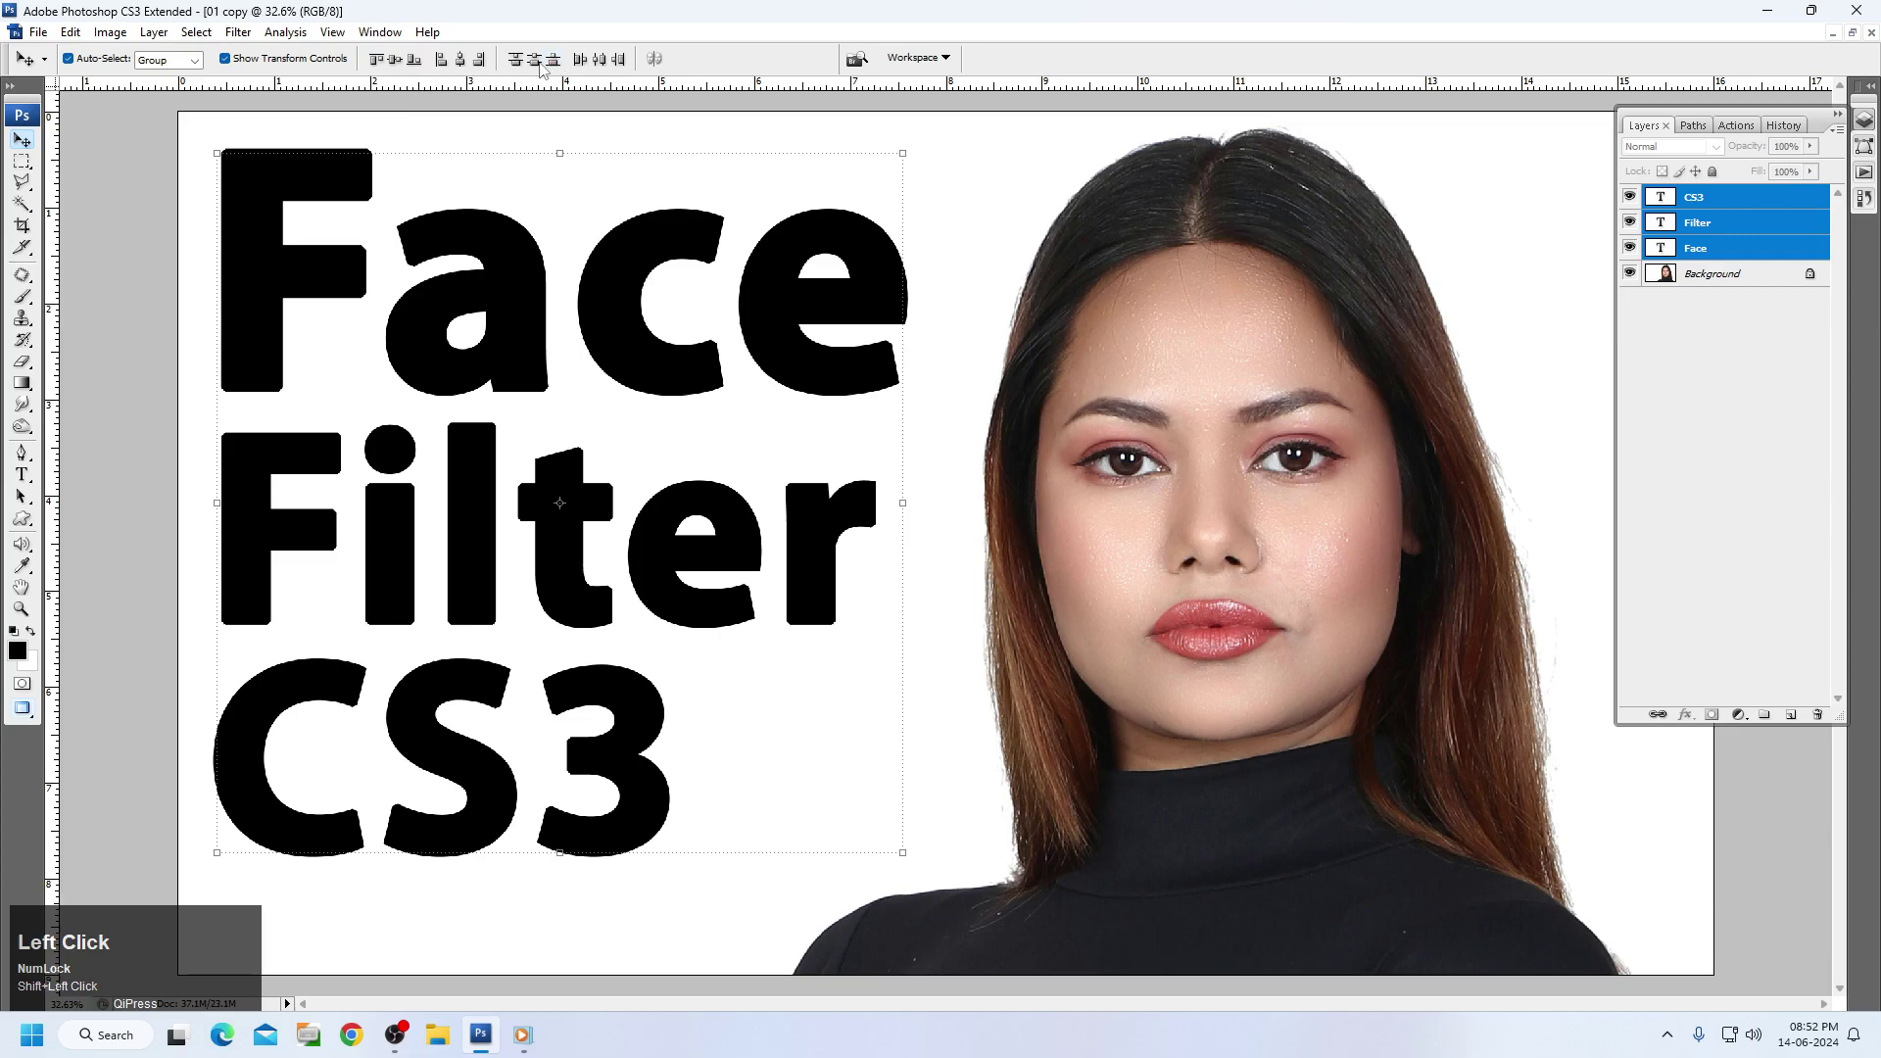
pyautogui.click(461, 60)
pyautogui.click(794, 539)
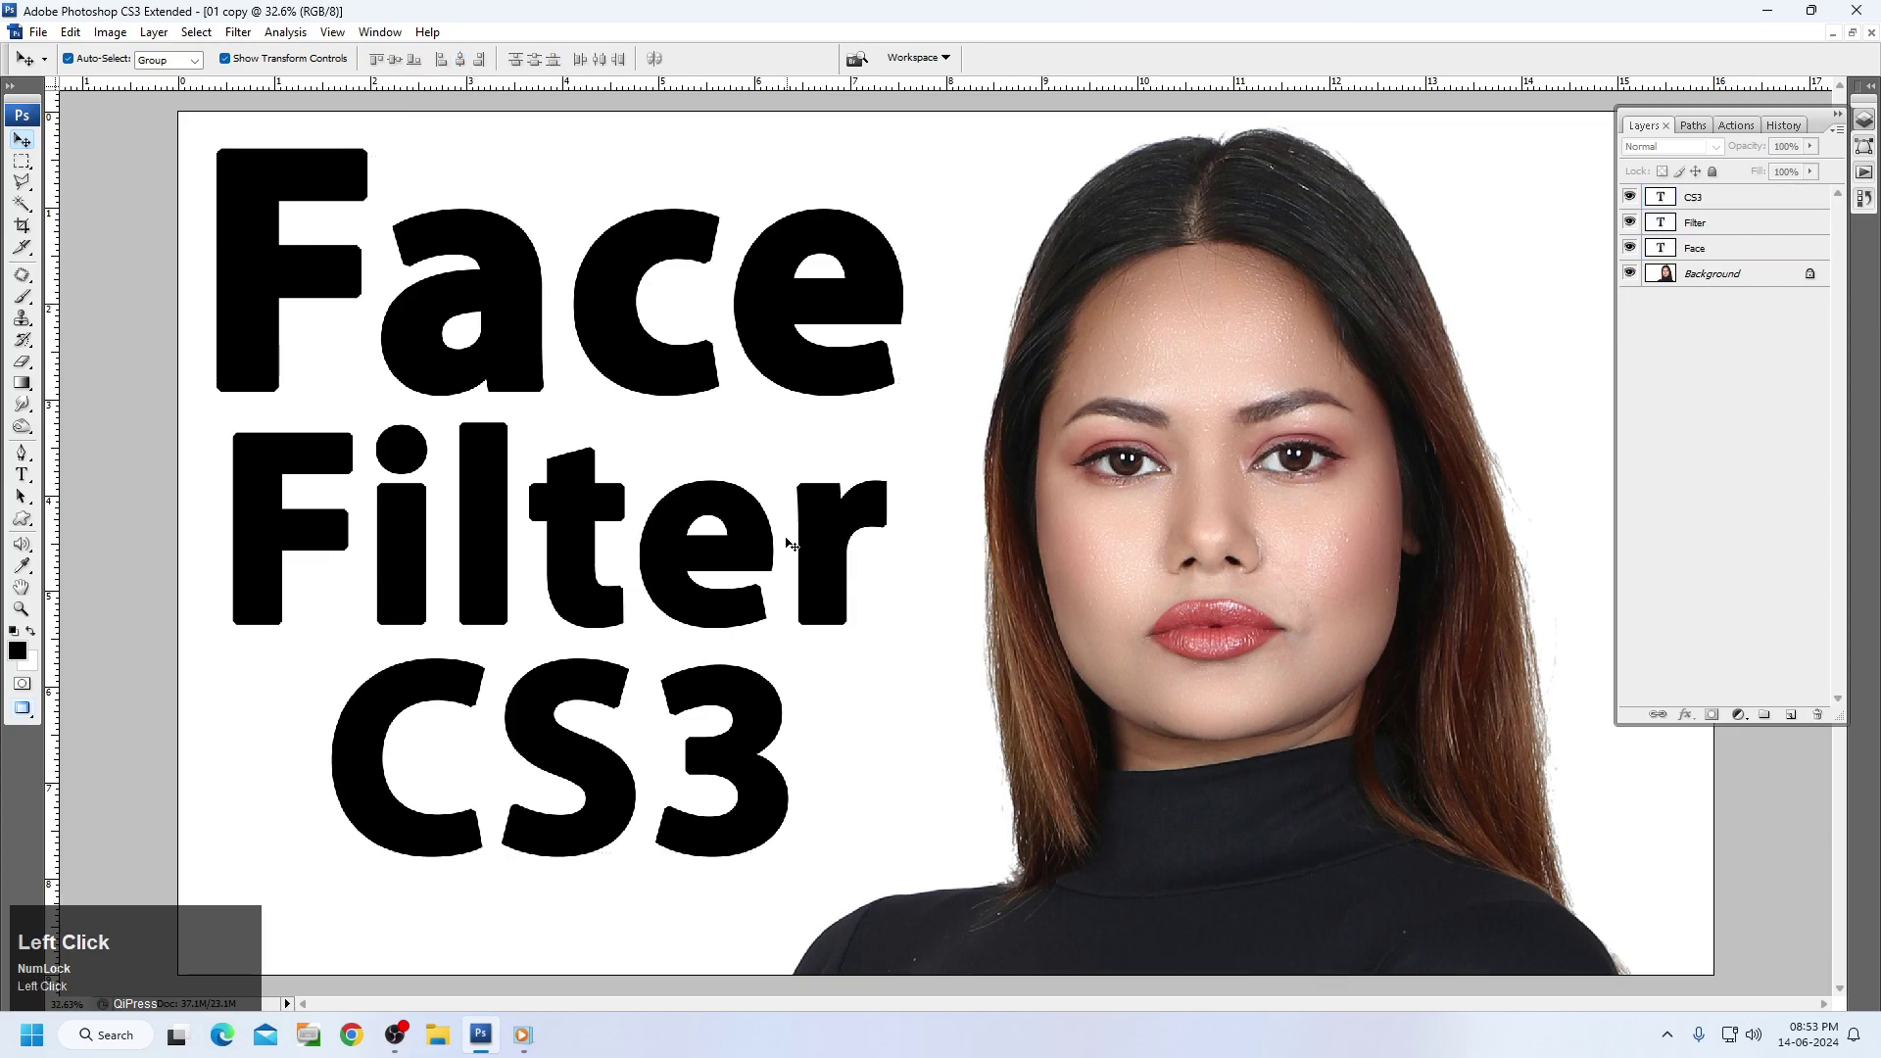
# Try to align the three individual text layers to the canvas's vertical center, and undo the alignment.
pyautogui.click(582, 546)
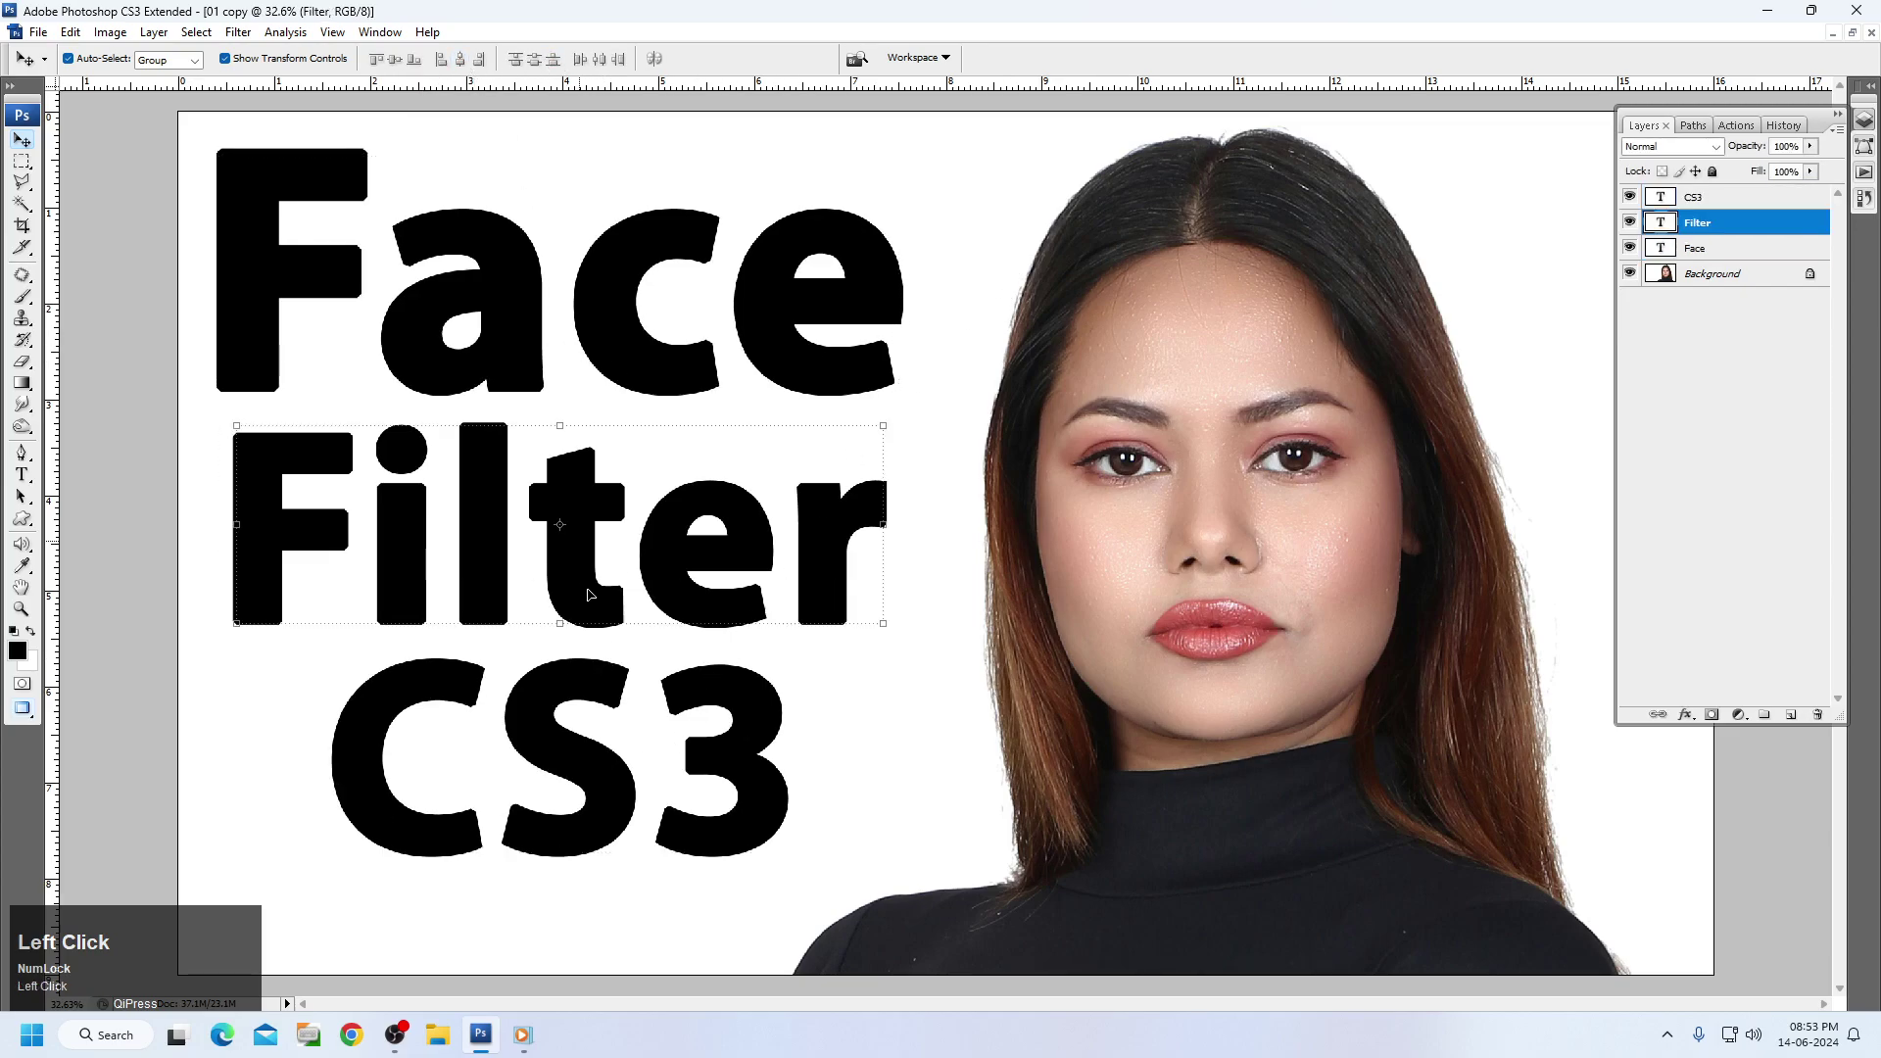
pyautogui.click(563, 746)
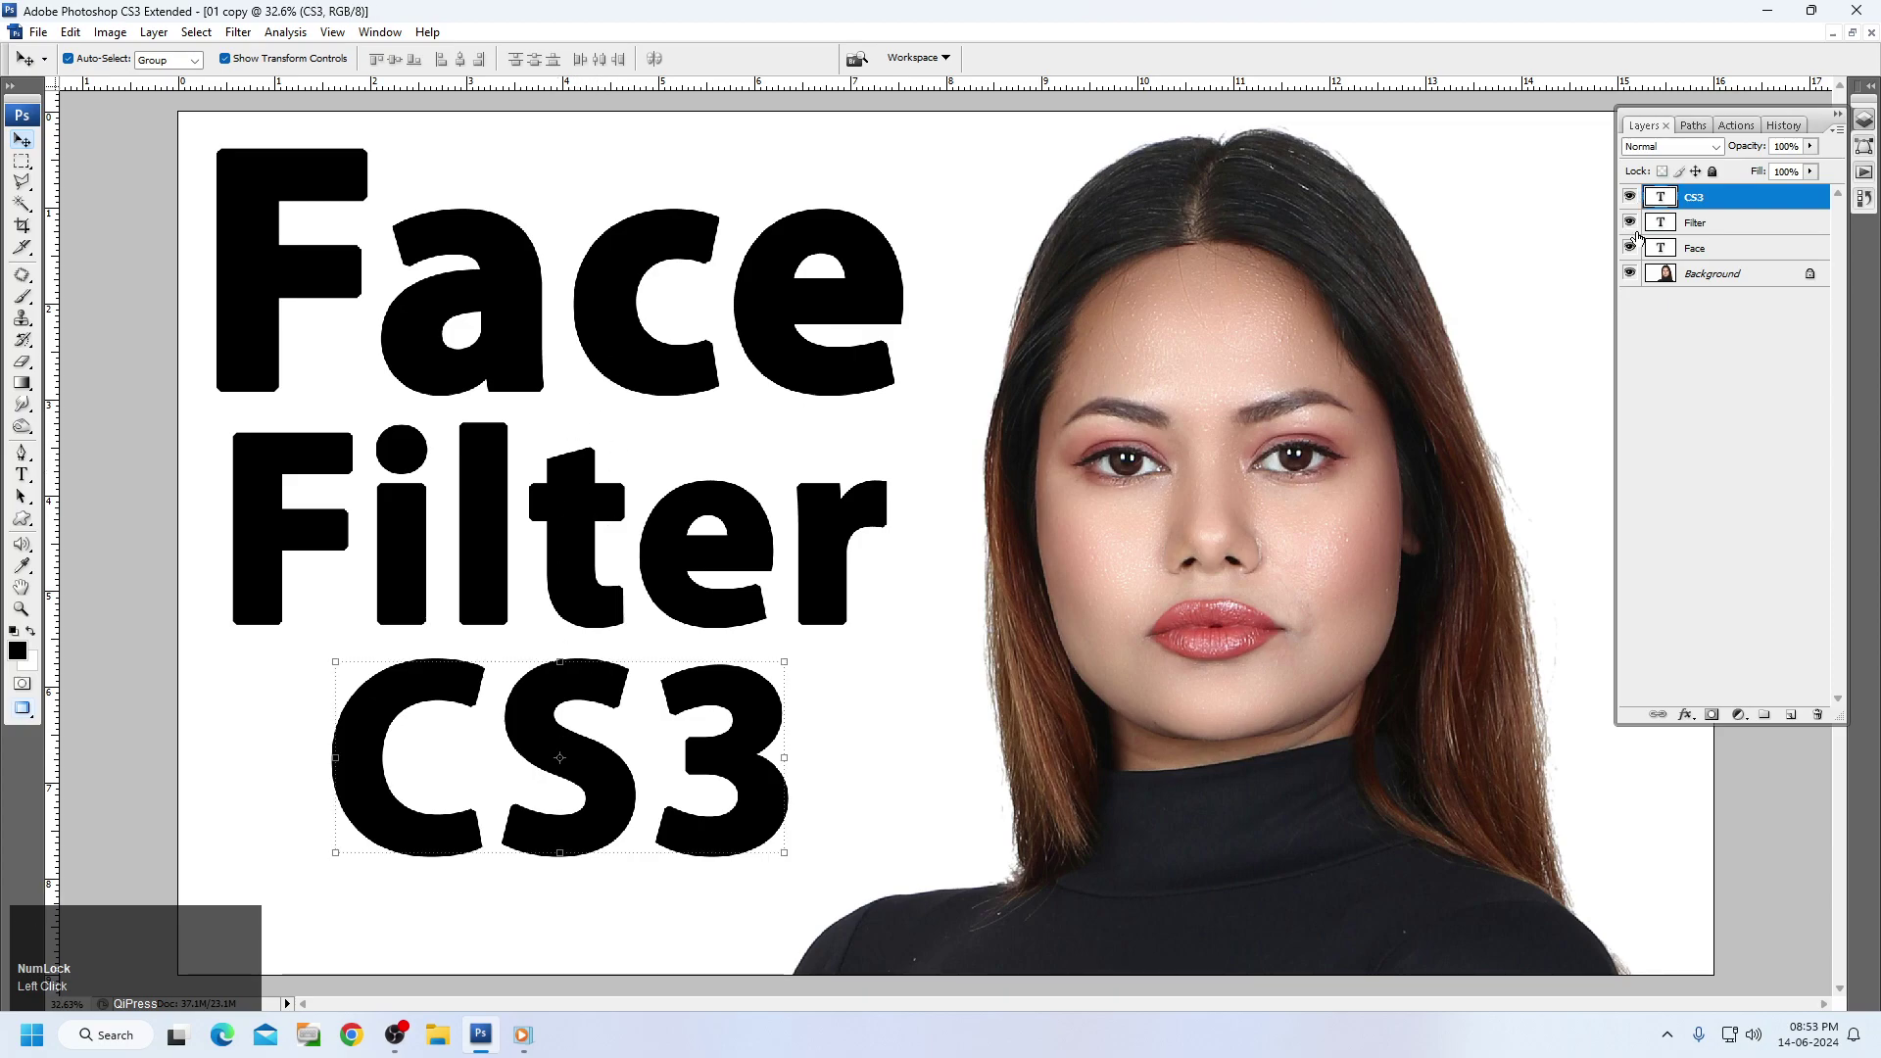
pyautogui.keyDown('shift'); pyautogui.click(1694, 245); pyautogui.keyUp('shift')
pyautogui.hotkey('ctrl', 'a')
pyautogui.click(398, 60)
pyautogui.hotkey('ctrl', 'd')
pyautogui.hotkey('ctrl', 'z')
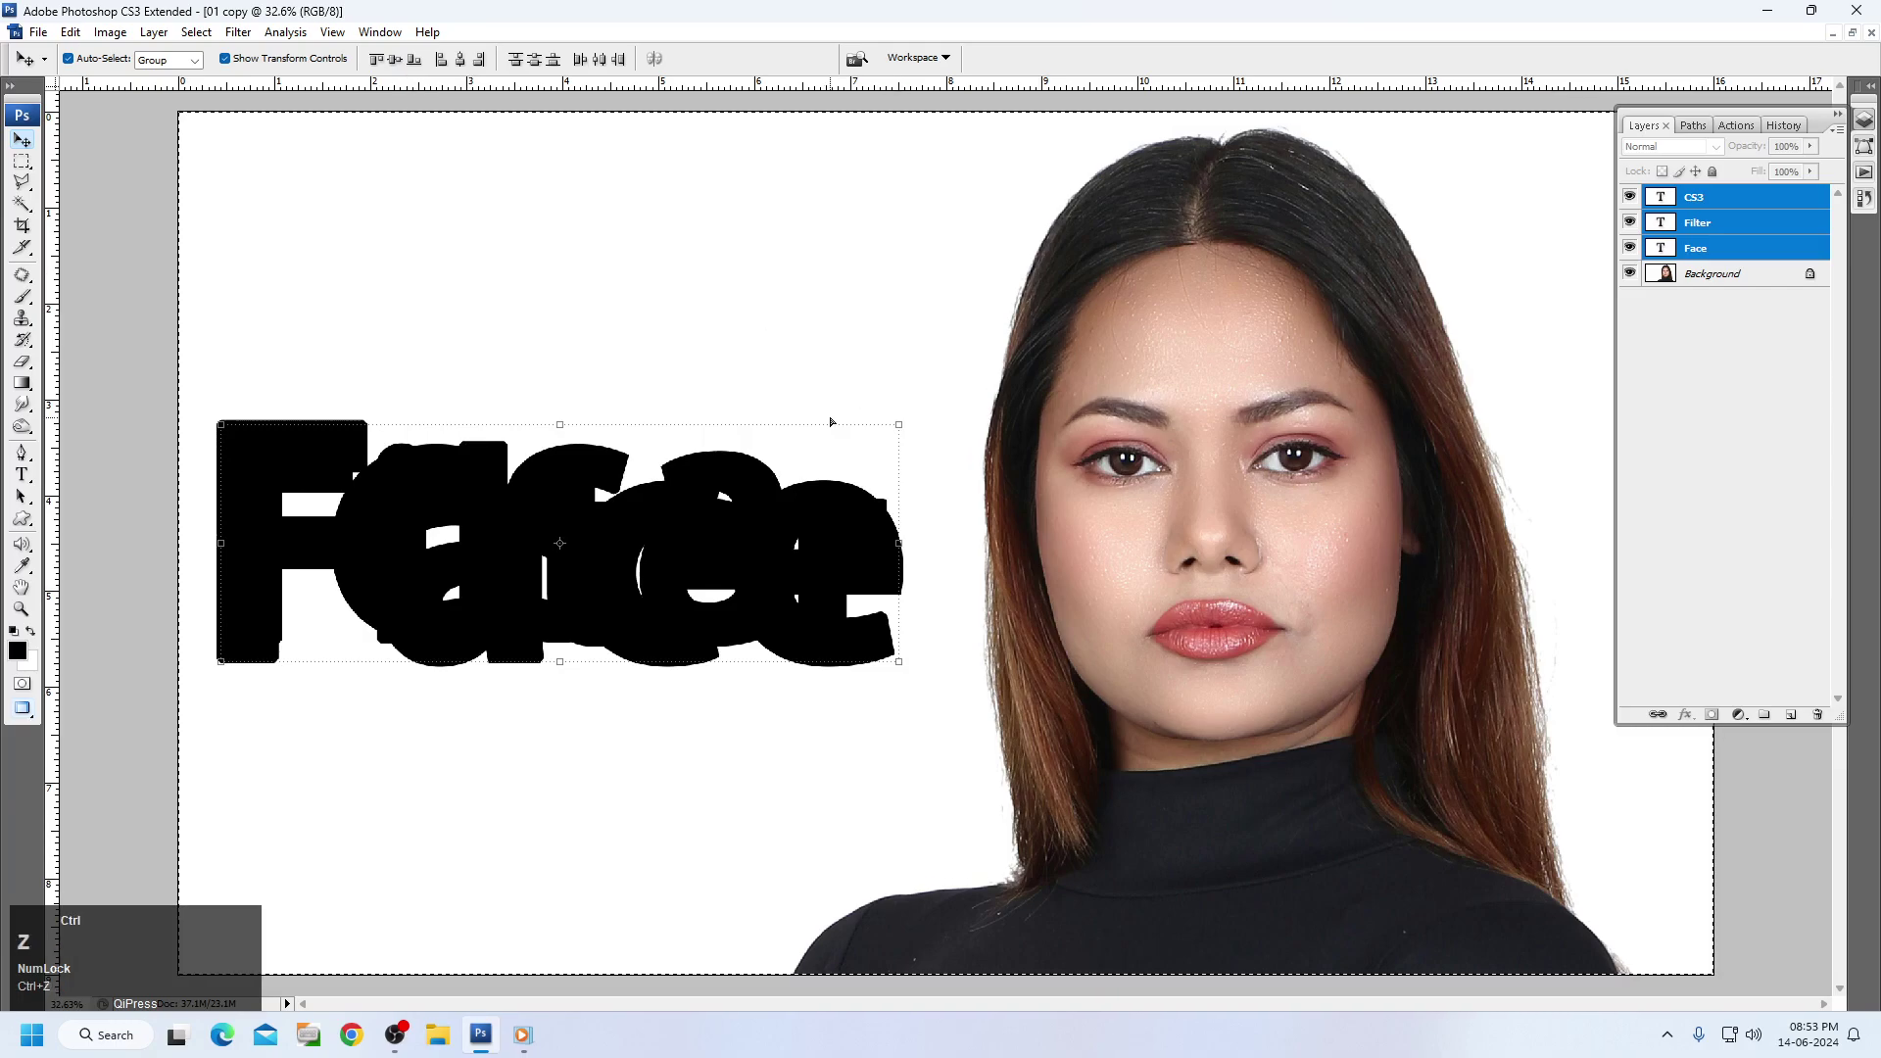
pyautogui.hotkey('ctrl', 'alt', 'z')
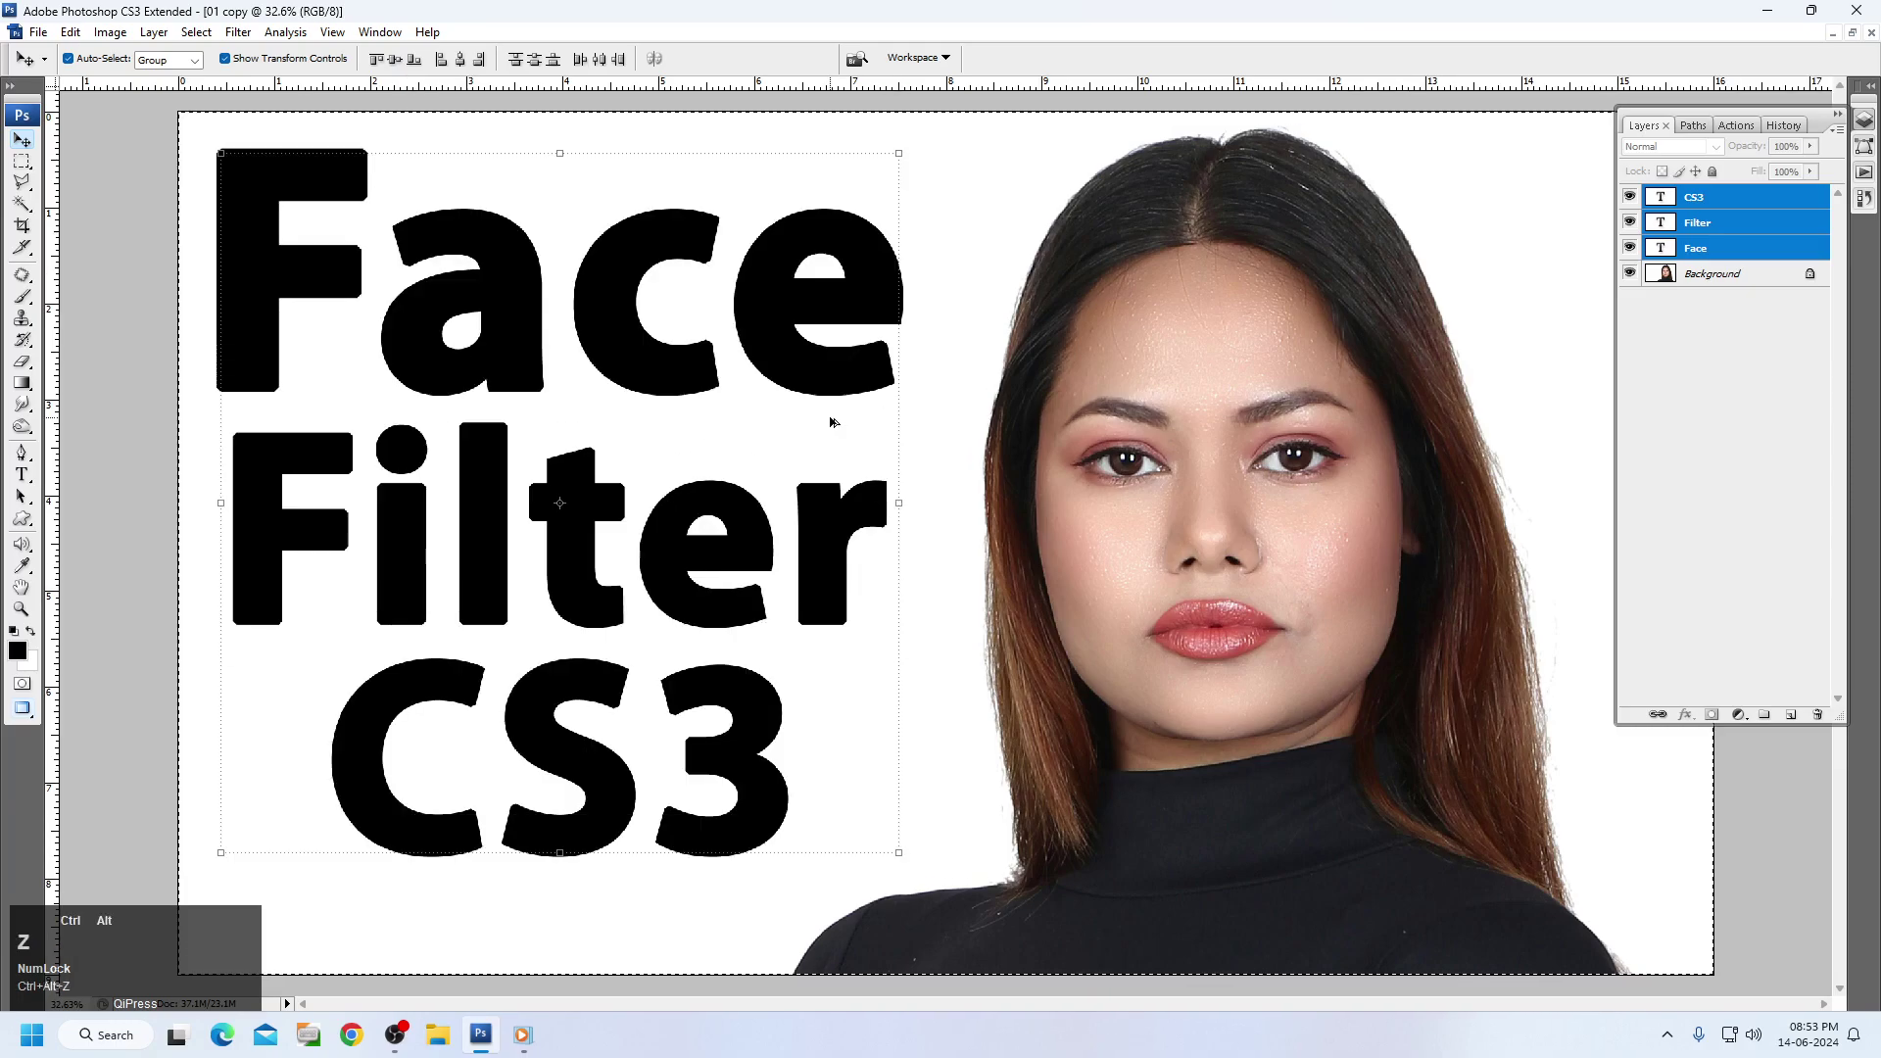
# Group the three text layers and align the group to the vertical center of the canvas.
pyautogui.hotkey('ctrl', 'g')
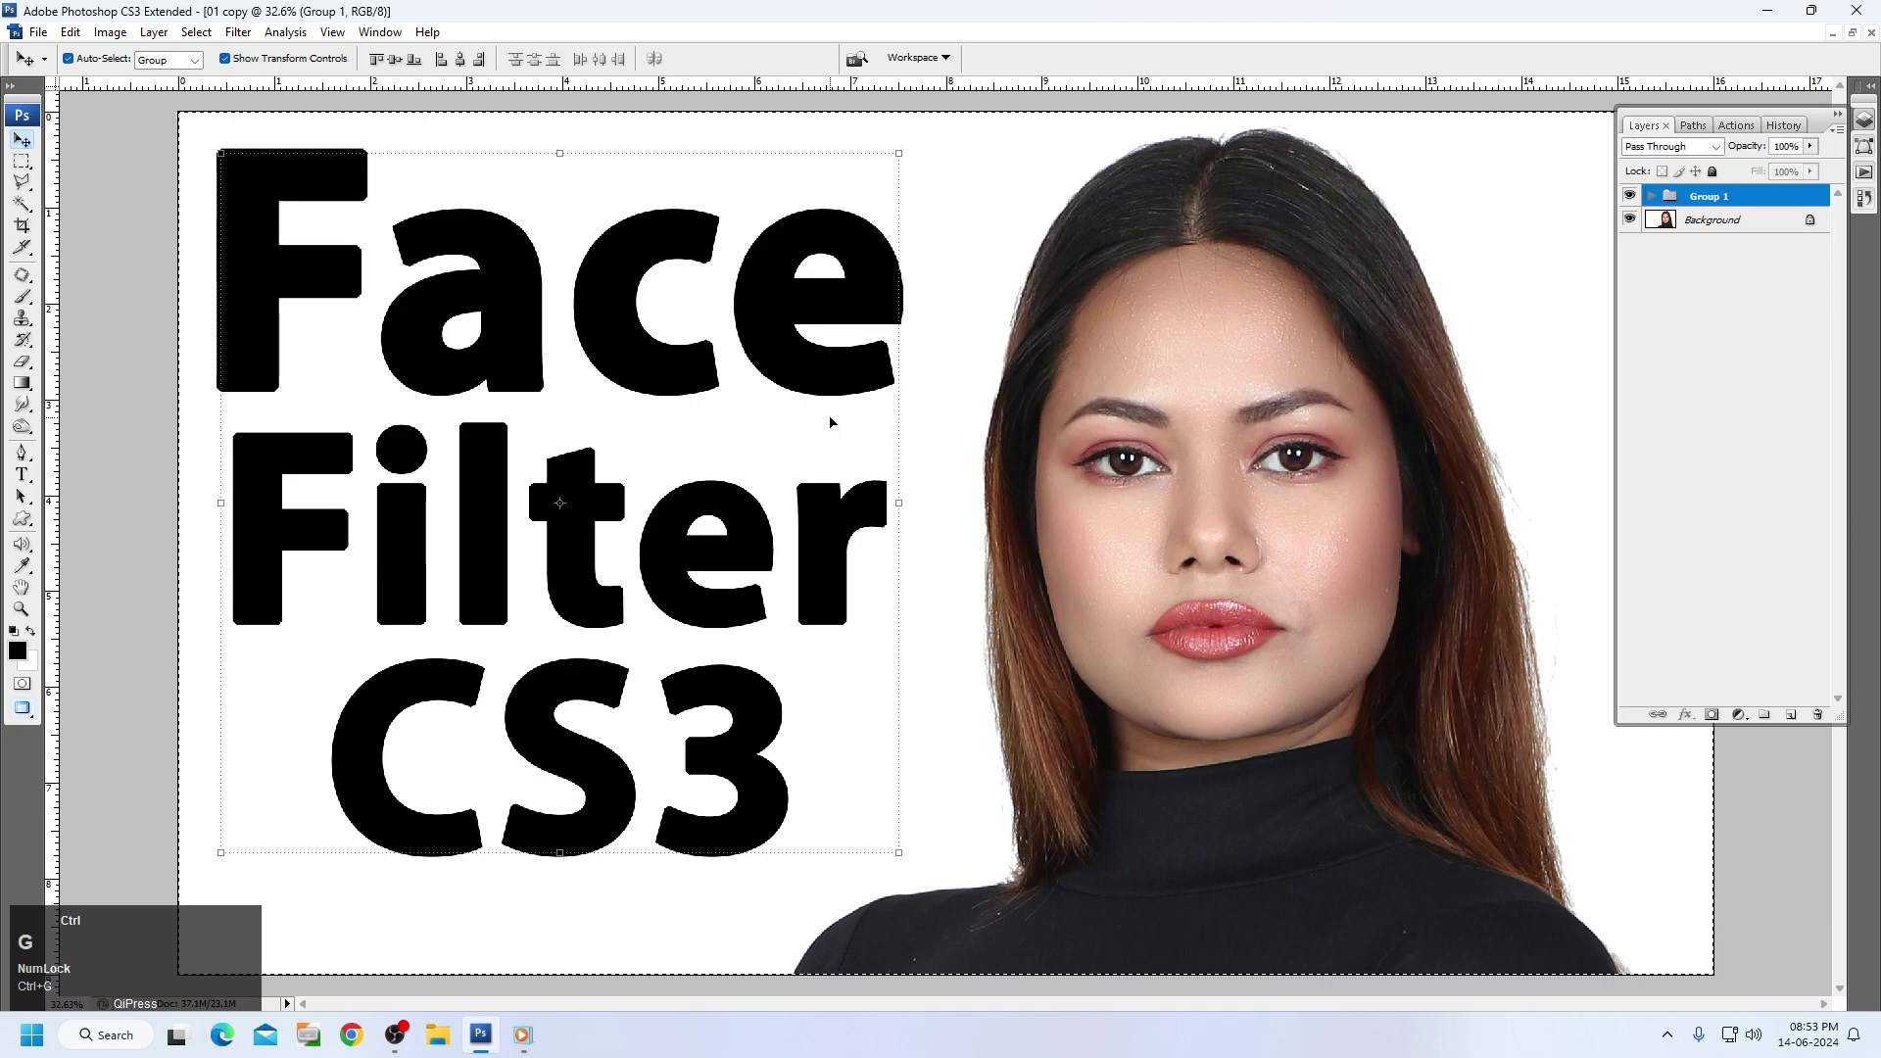
pyautogui.click(394, 59)
pyautogui.hotkey('ctrl', 'd')
pyautogui.click(1101, 339)
pyautogui.press('space')
pyautogui.rightClick(783, 306)
pyautogui.click(839, 318)
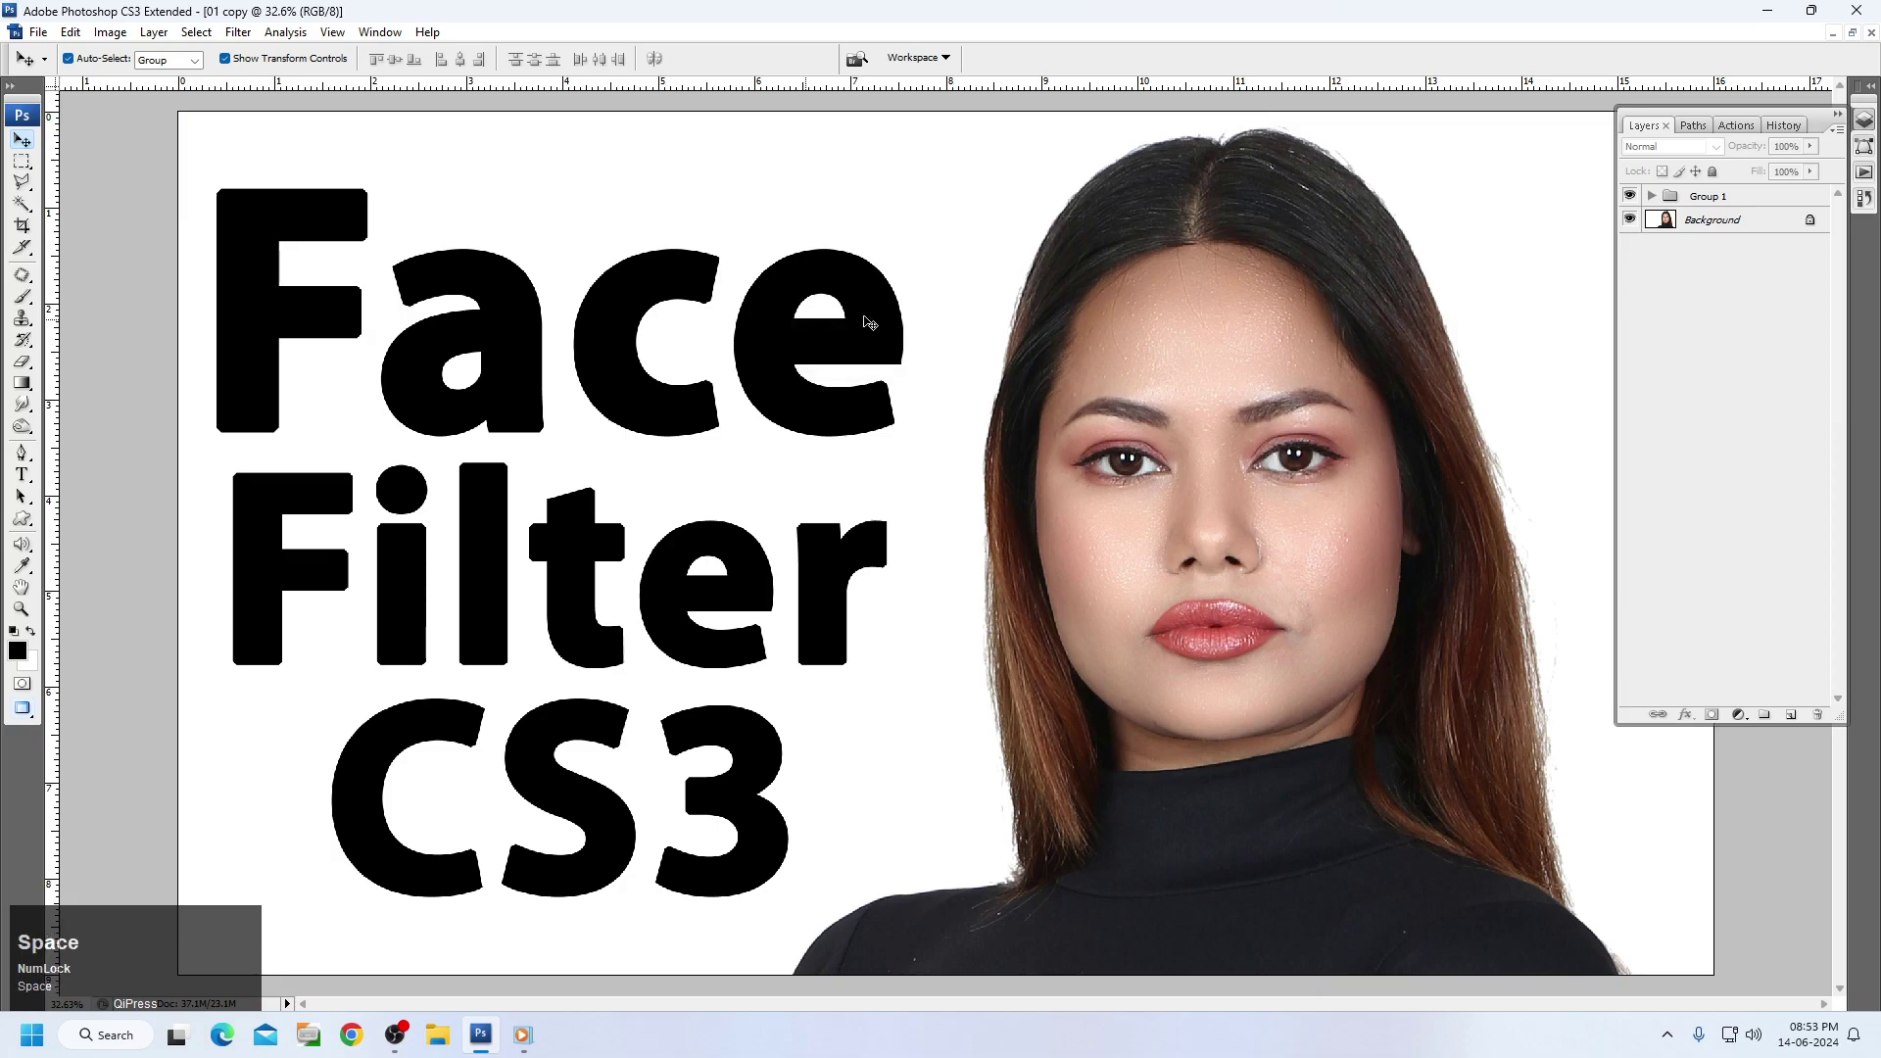
# Hide the group containing the three text layers.
pyautogui.click(1630, 196)
pyautogui.click(1719, 226)
pyautogui.click(1739, 203)
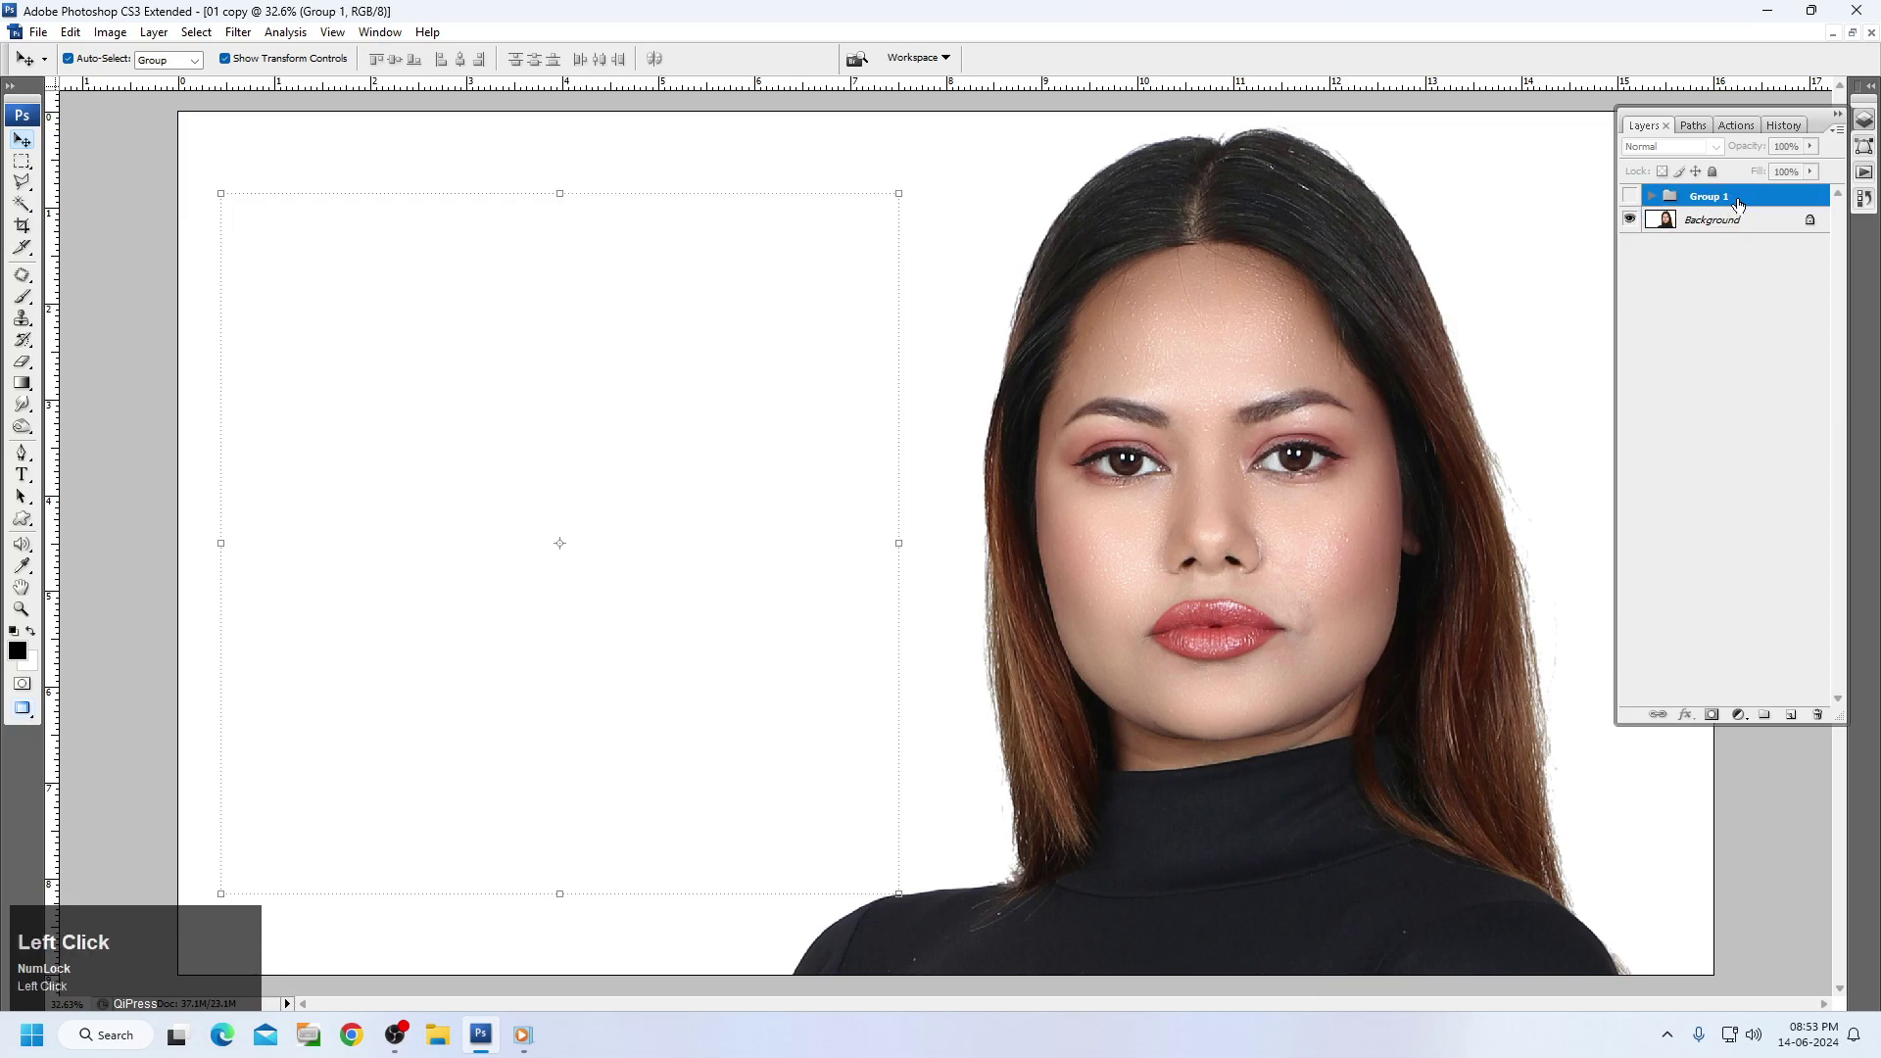
# Duplicate the Background layer as "01" and place the copy above the text group.
pyautogui.rightClick(1757, 225)
pyautogui.click(1736, 263)
pyautogui.write('01')
pyautogui.press('Return')
pyautogui.moveTo(1705, 200); pyautogui.dragTo(1709, 235)
# Apply Auto Levels to the "01" layer.
pyautogui.hotkey('ctrl', 'space')
pyautogui.moveTo(916, 241); pyautogui.dragTo(1551, 800)
pyautogui.moveTo(1002, 420); pyautogui.dragTo(1626, 873)
pyautogui.hotkey('ctrl', '0')
pyautogui.moveTo(869, 206); pyautogui.dragTo(1525, 827)
pyautogui.moveTo(1349, 547)
pyautogui.mouseDown()
pyautogui.moveTo(1360, 617)
pyautogui.moveTo(1349, 581)
pyautogui.mouseUp()
pyautogui.moveTo(1210, 573); pyautogui.dragTo(1154, 586)
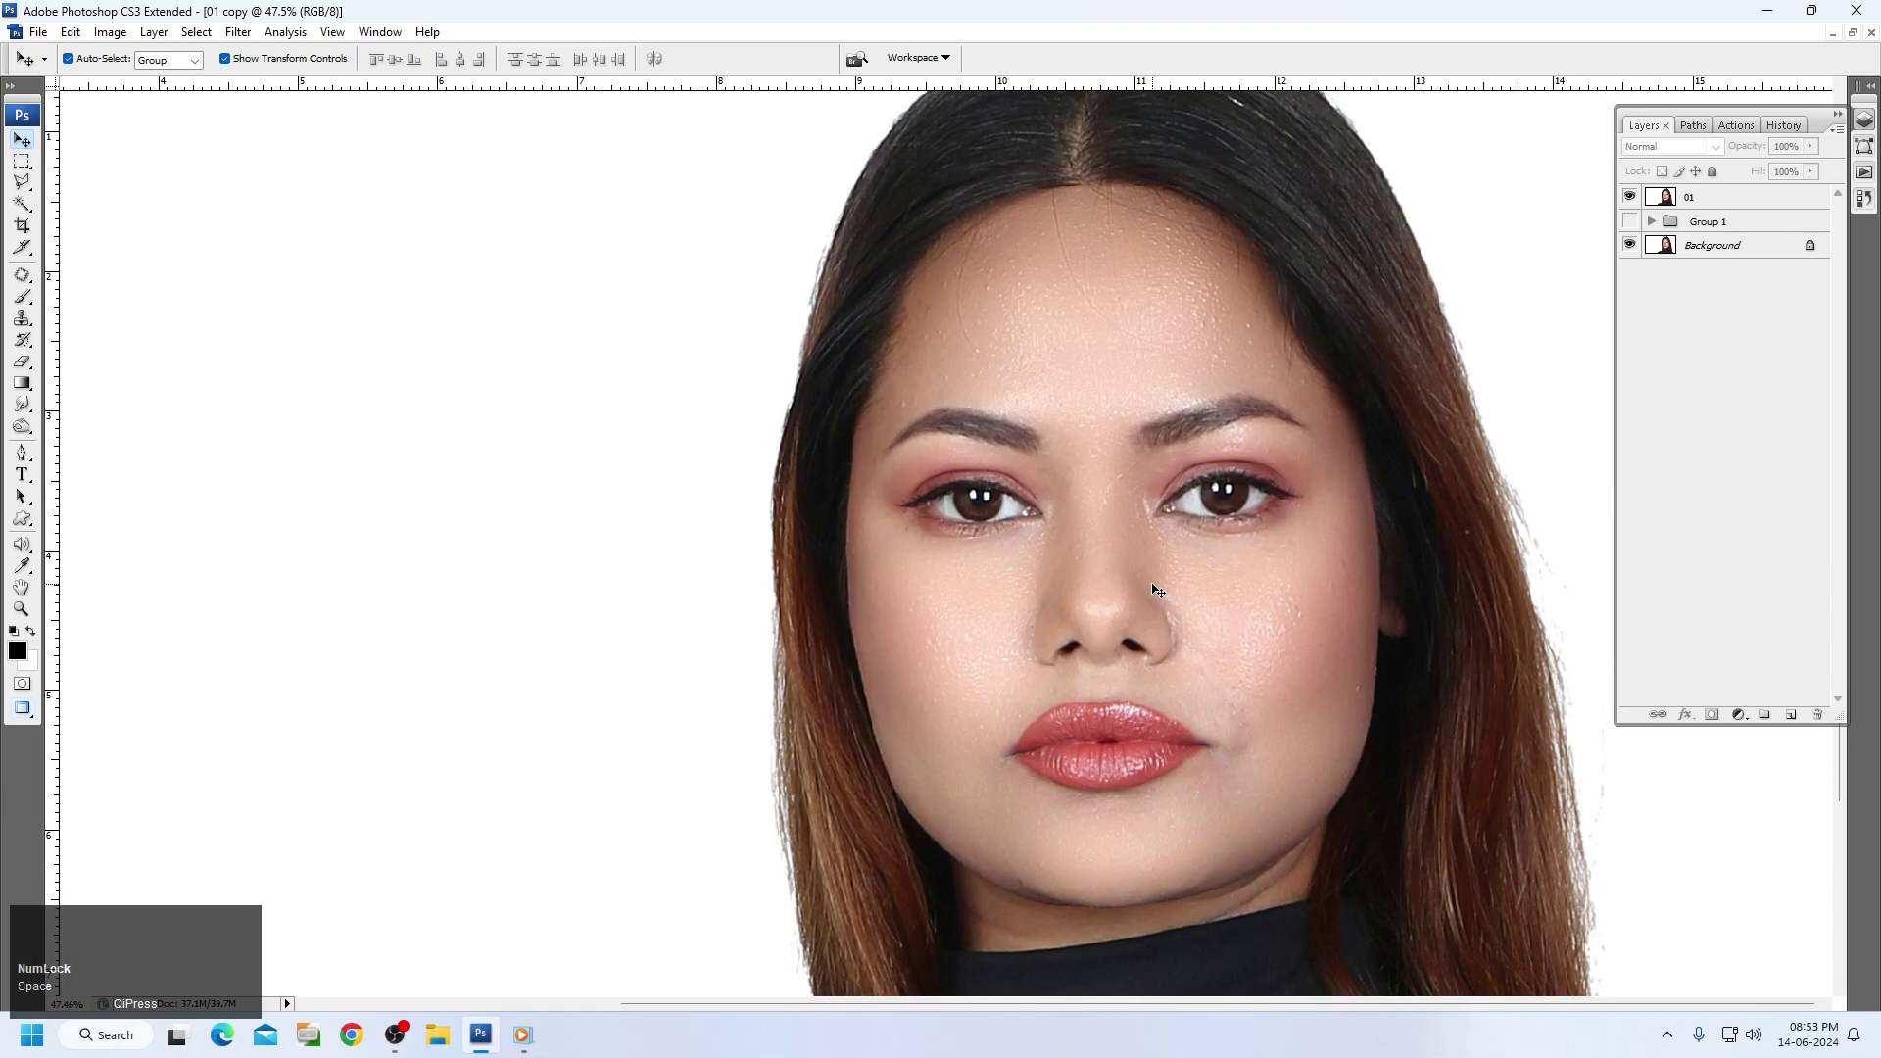
pyautogui.click(123, 31)
pyautogui.click(487, 6)
pyautogui.rightClick(1221, 363)
pyautogui.click(1240, 398)
pyautogui.click(110, 31)
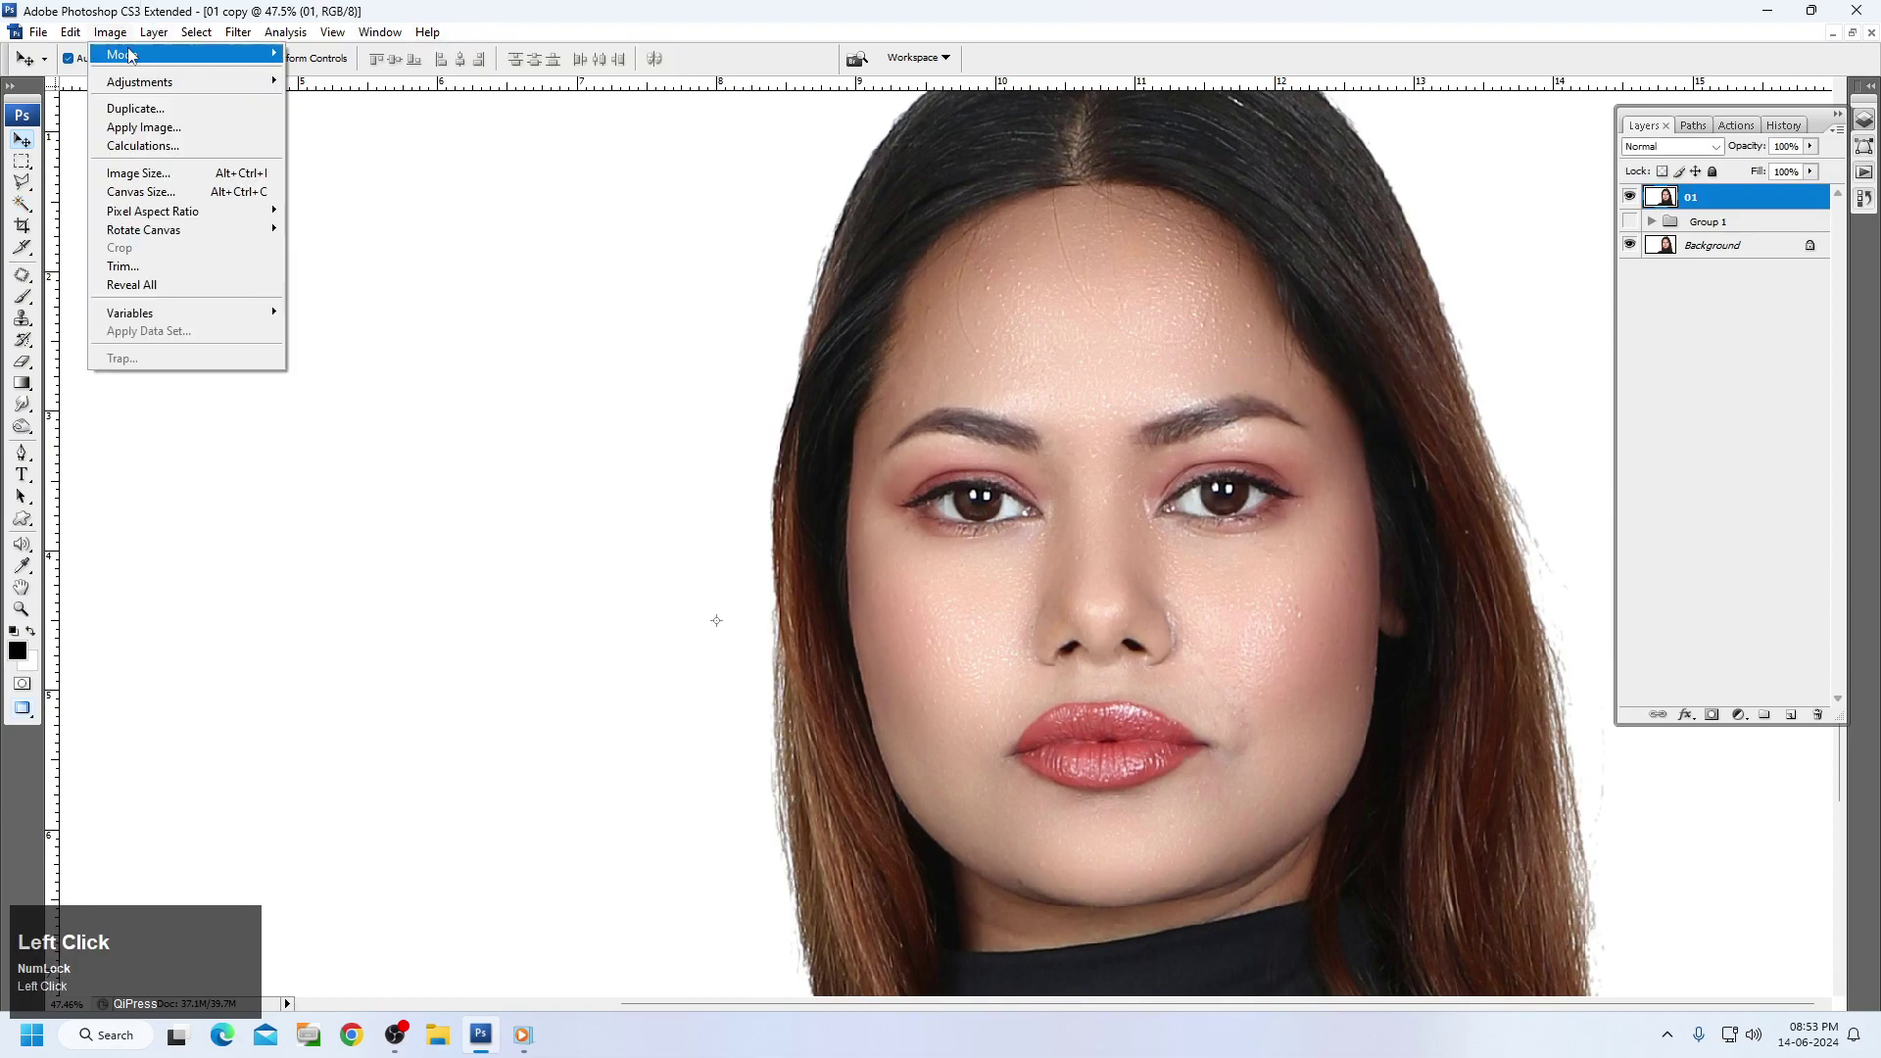
pyautogui.moveTo(147, 85)
pyautogui.click(324, 113)
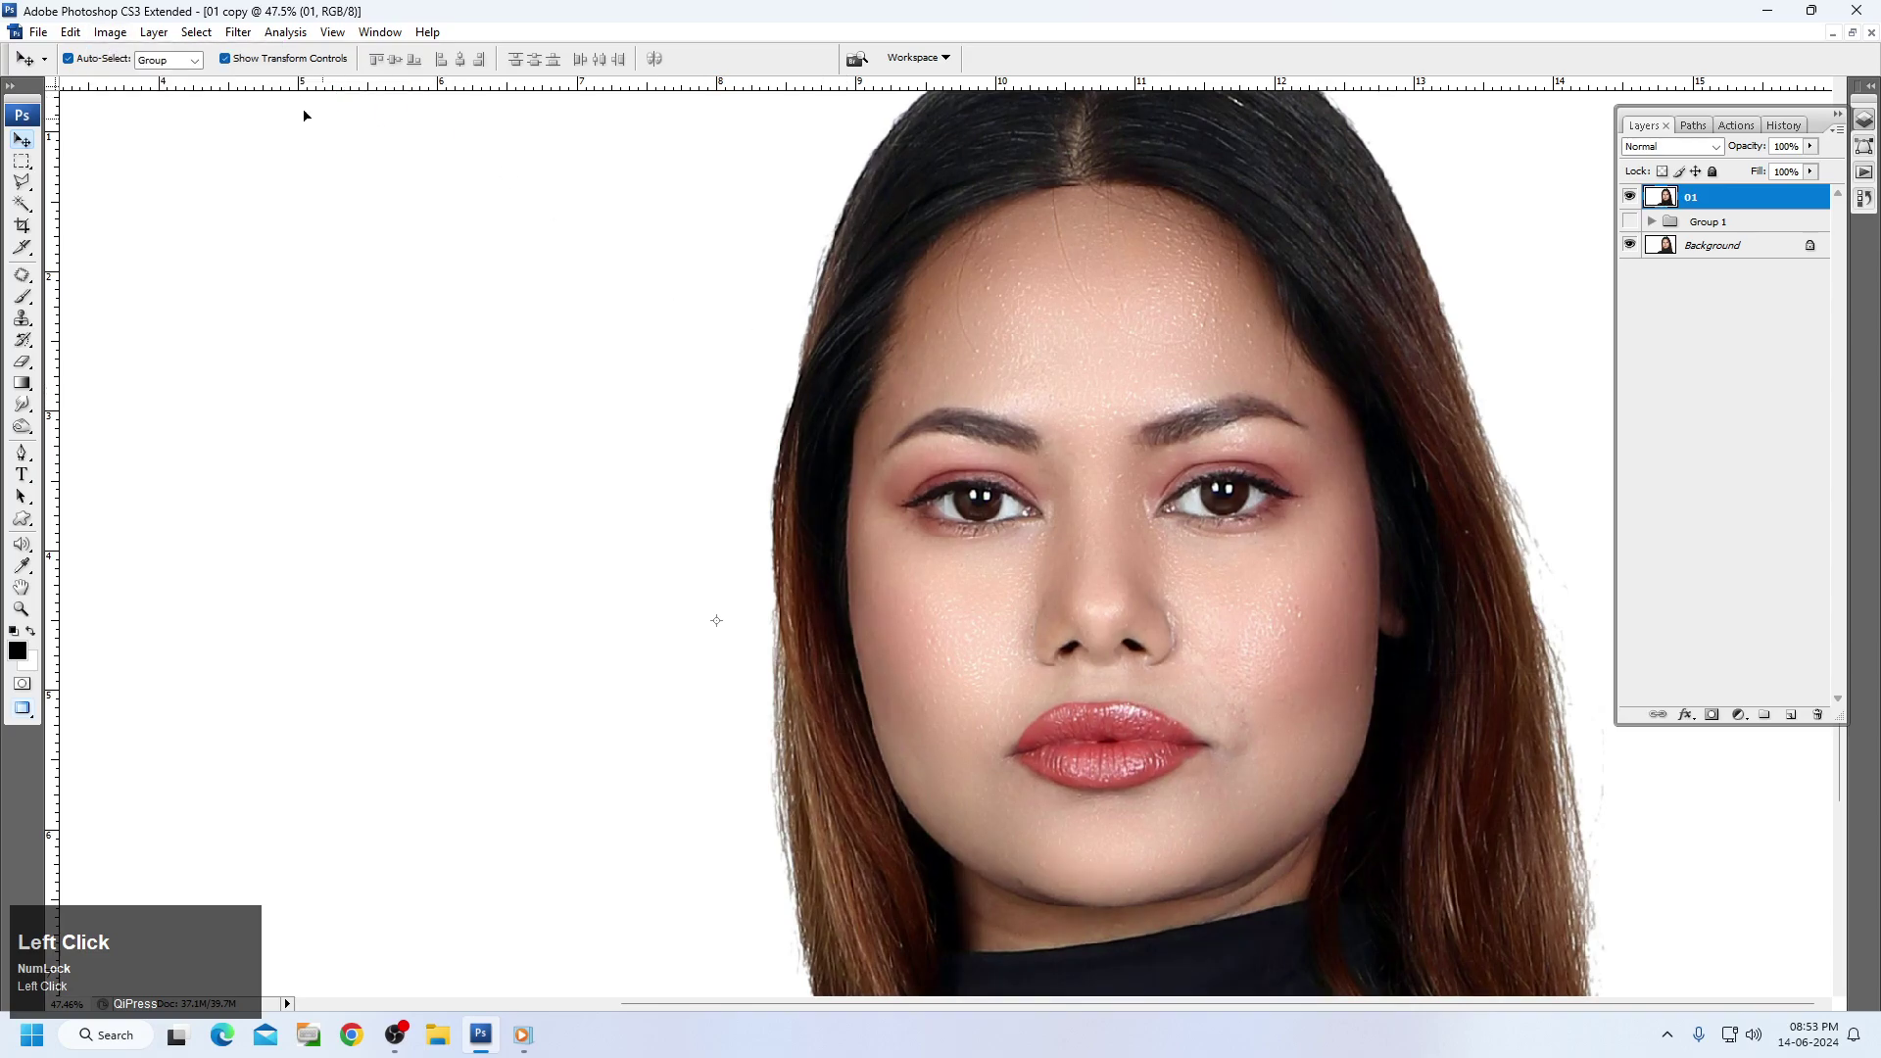
# Apply Auto Contrast and Auto Color to the "01" layer.
pyautogui.click(126, 35)
pyautogui.moveTo(147, 85)
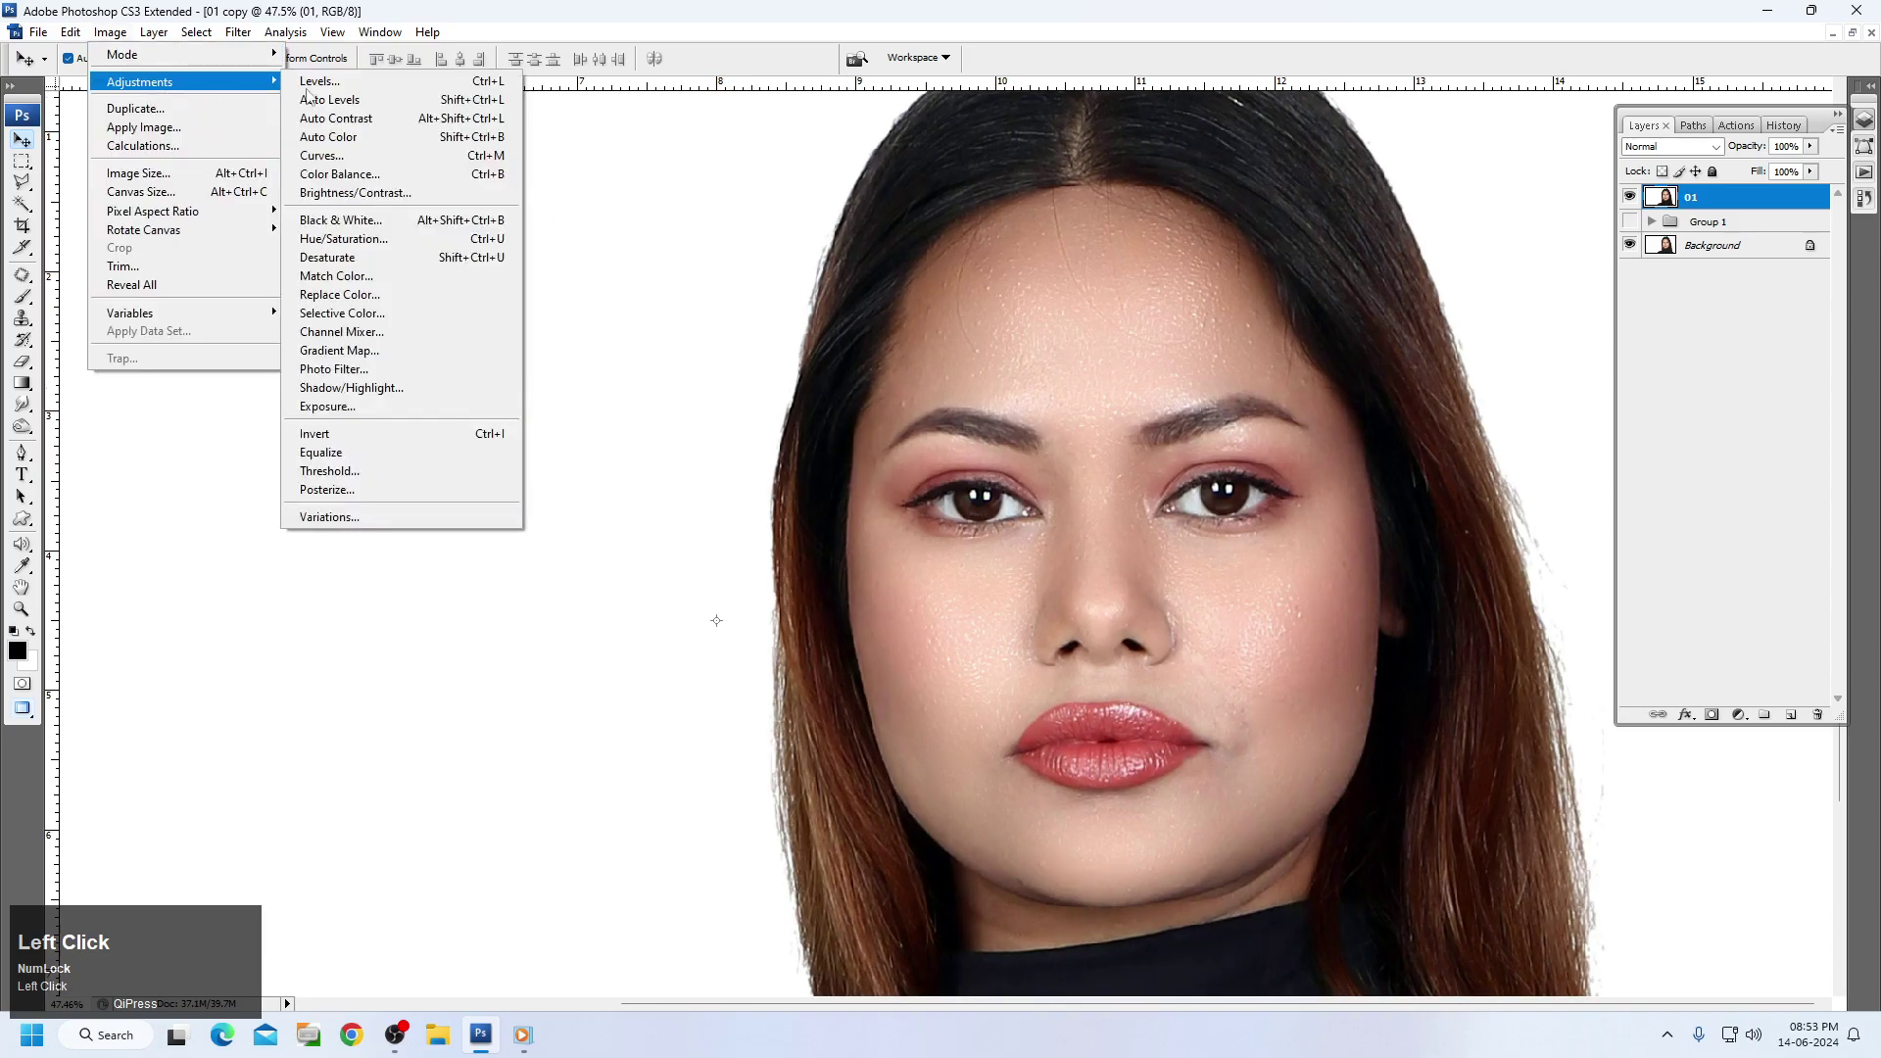
pyautogui.click(376, 117)
pyautogui.click(109, 32)
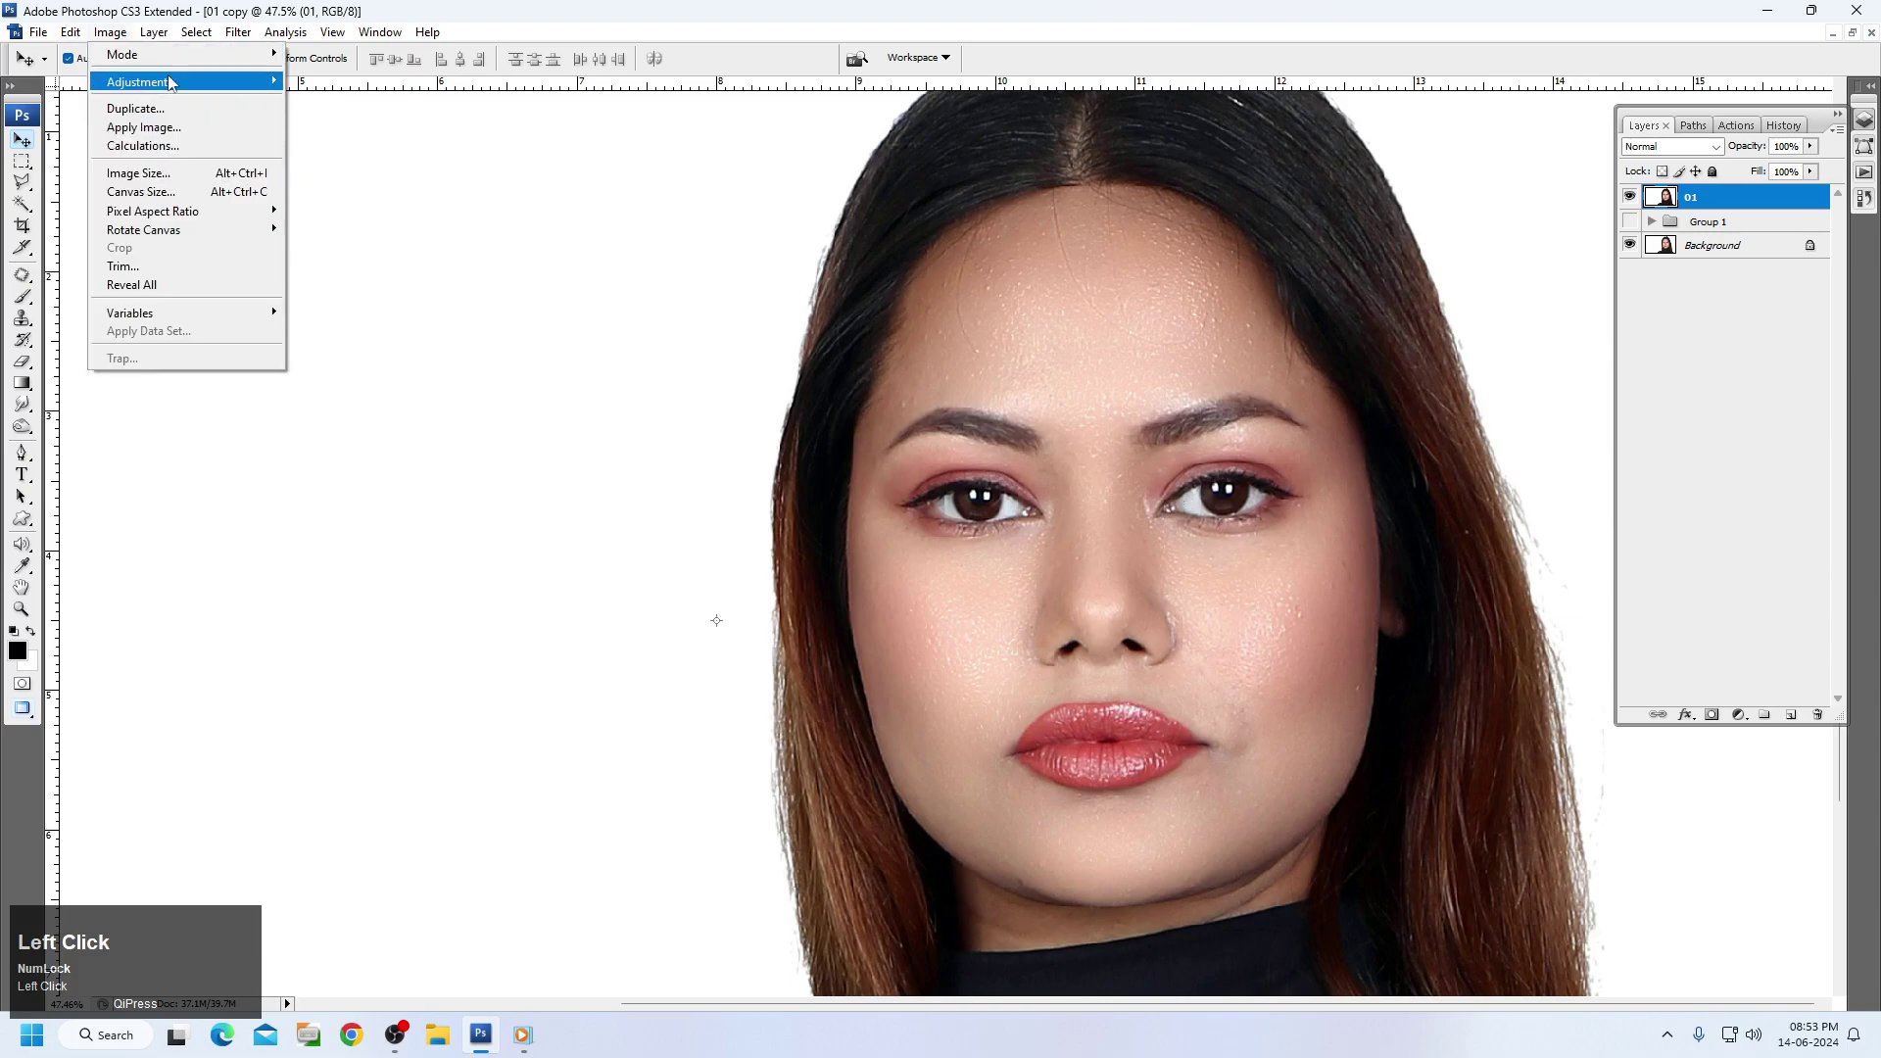
pyautogui.moveTo(147, 85)
pyautogui.click(377, 131)
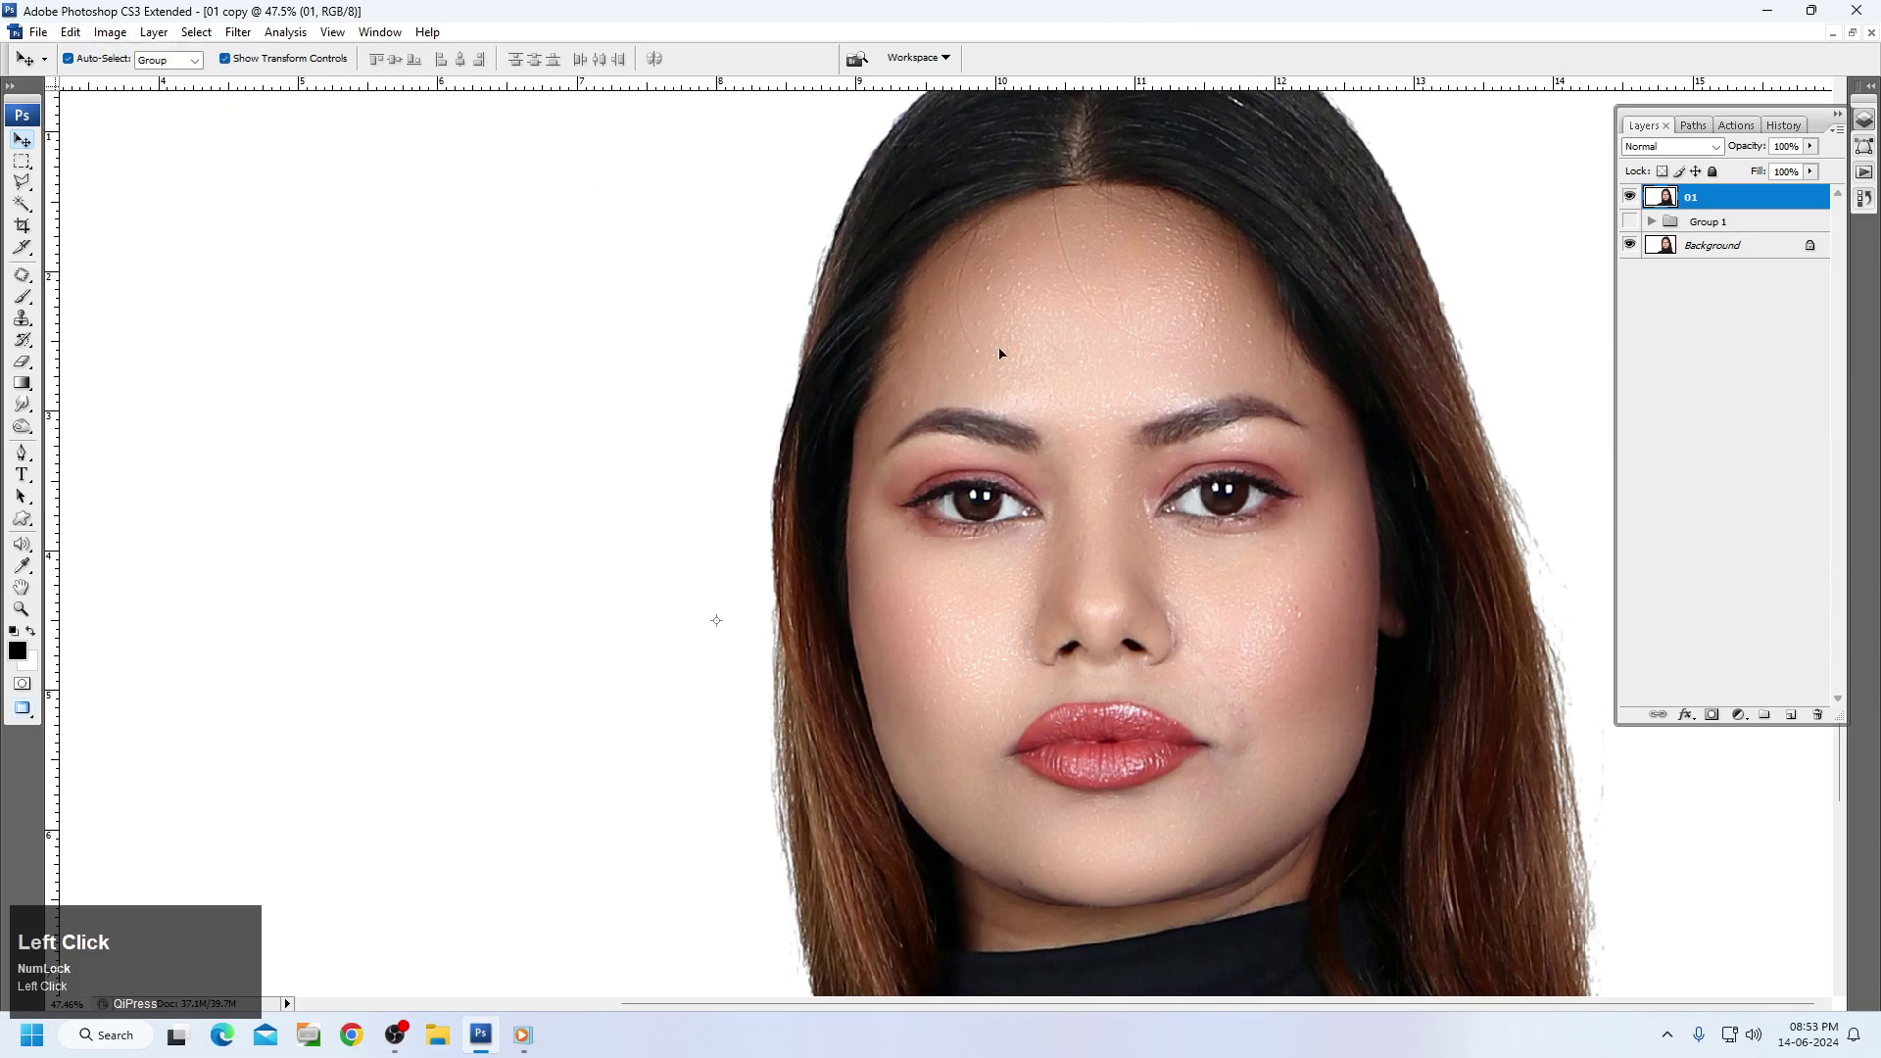
# Adjust the "01" layer's RGB Levels to input black 17, midtone 1.27 and white 248.
pyautogui.moveTo(641, 198); pyautogui.dragTo(1744, 985)
pyautogui.moveTo(1261, 646); pyautogui.dragTo(1261, 667)
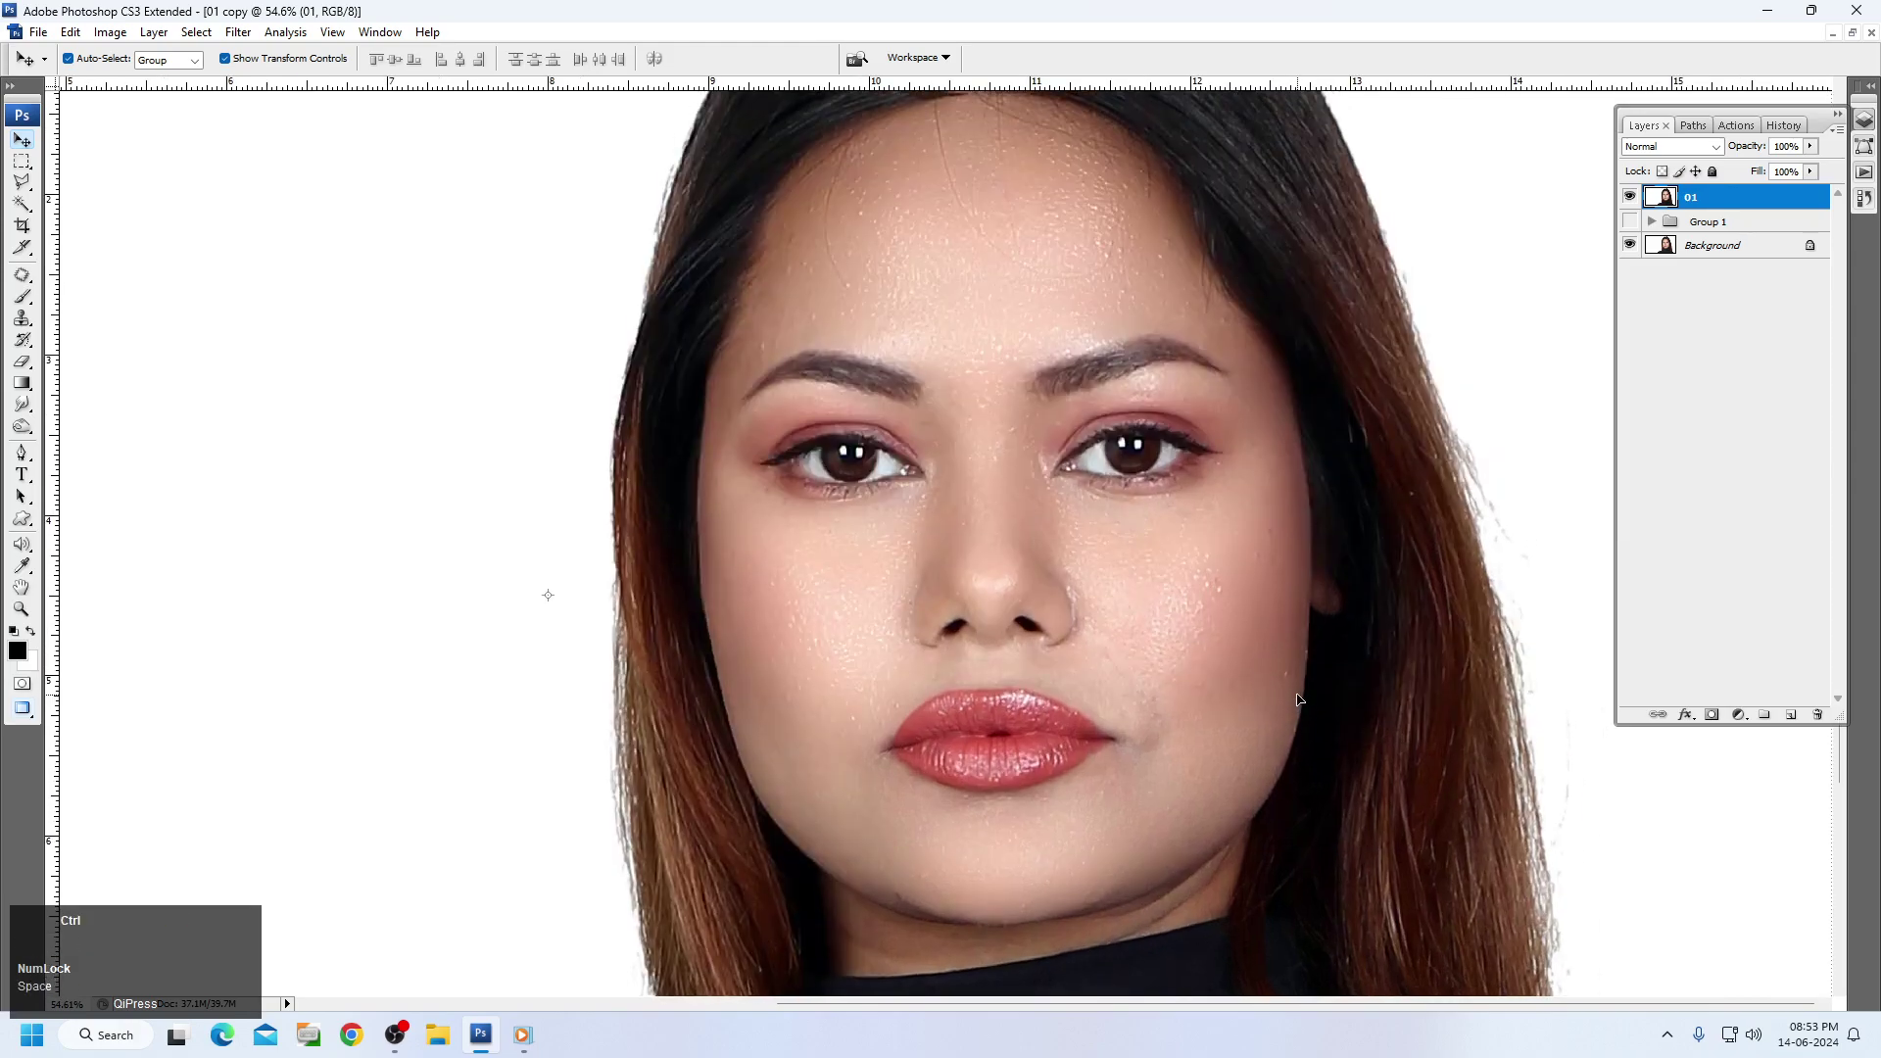
pyautogui.hotkey('ctrl', 'l')
pyautogui.moveTo(1298, 288); pyautogui.dragTo(1293, 288)
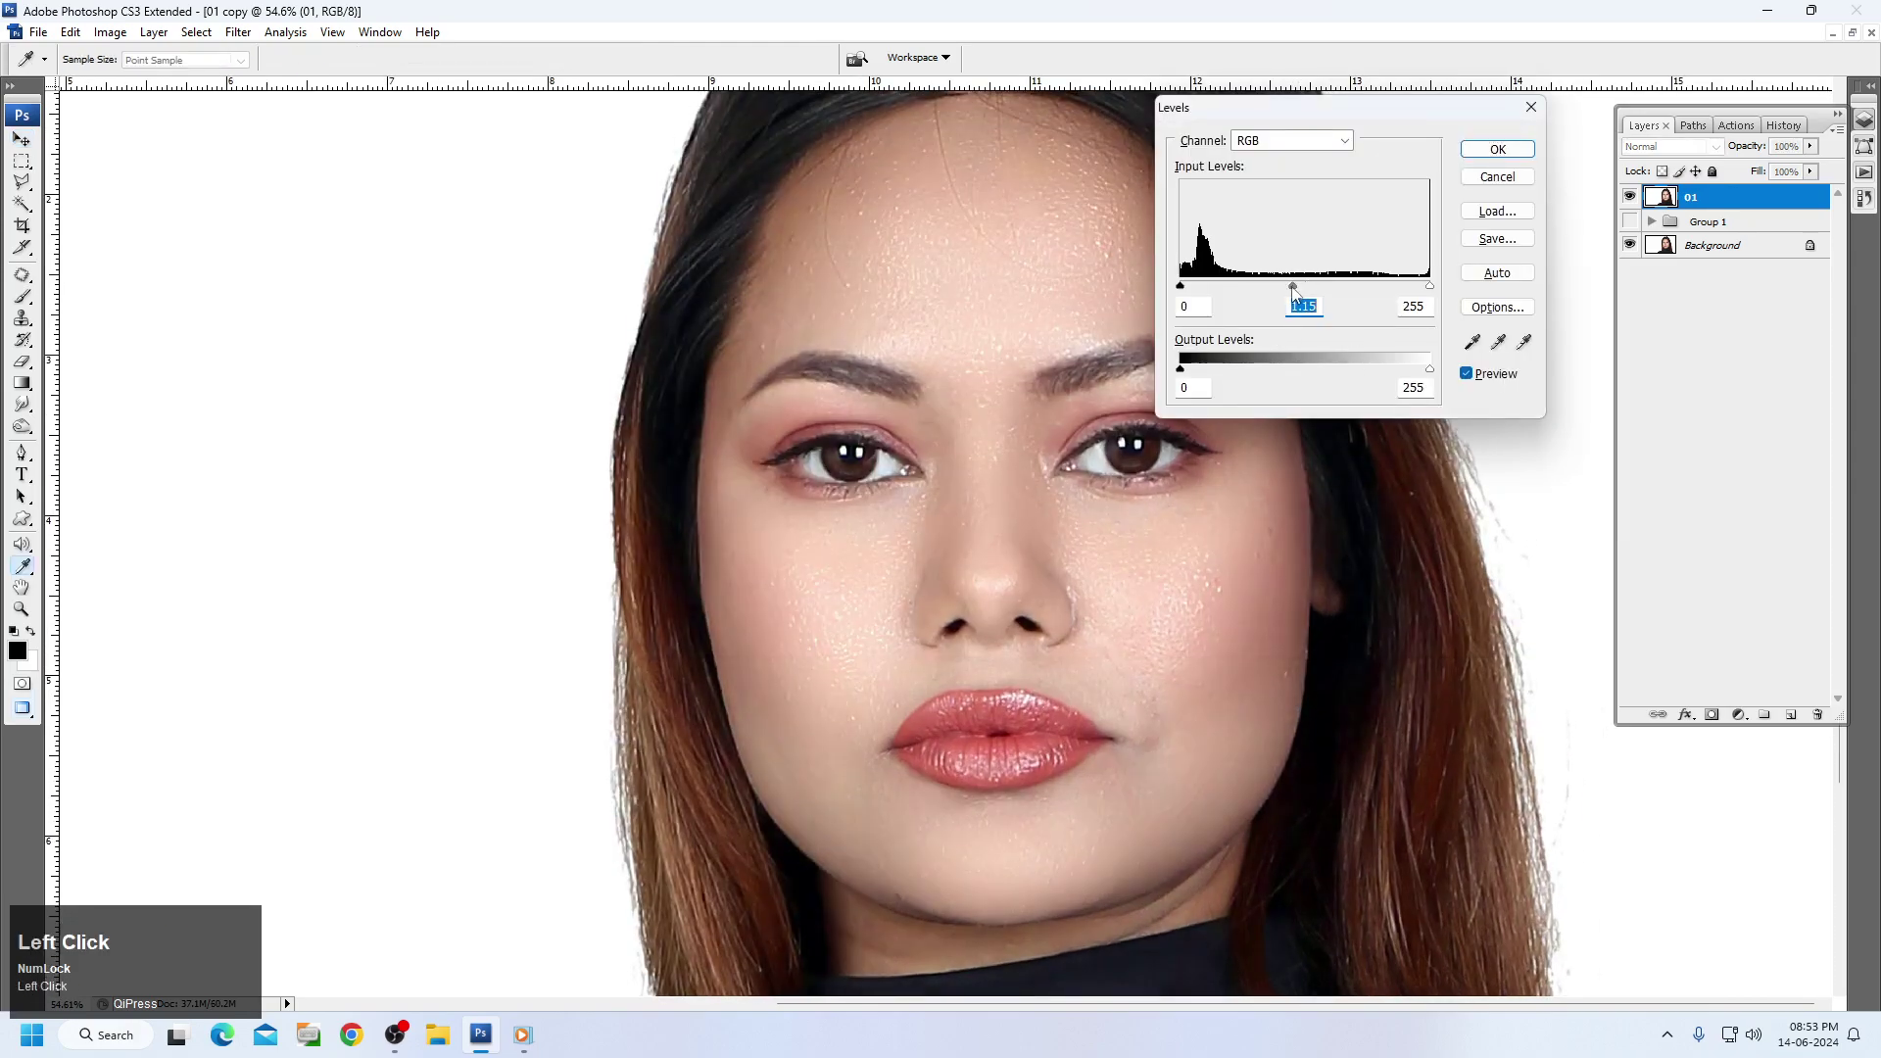
pyautogui.moveTo(1183, 301); pyautogui.dragTo(1186, 301)
pyautogui.moveTo(1427, 286); pyautogui.dragTo(1422, 287)
pyautogui.moveTo(1184, 286); pyautogui.dragTo(1193, 286)
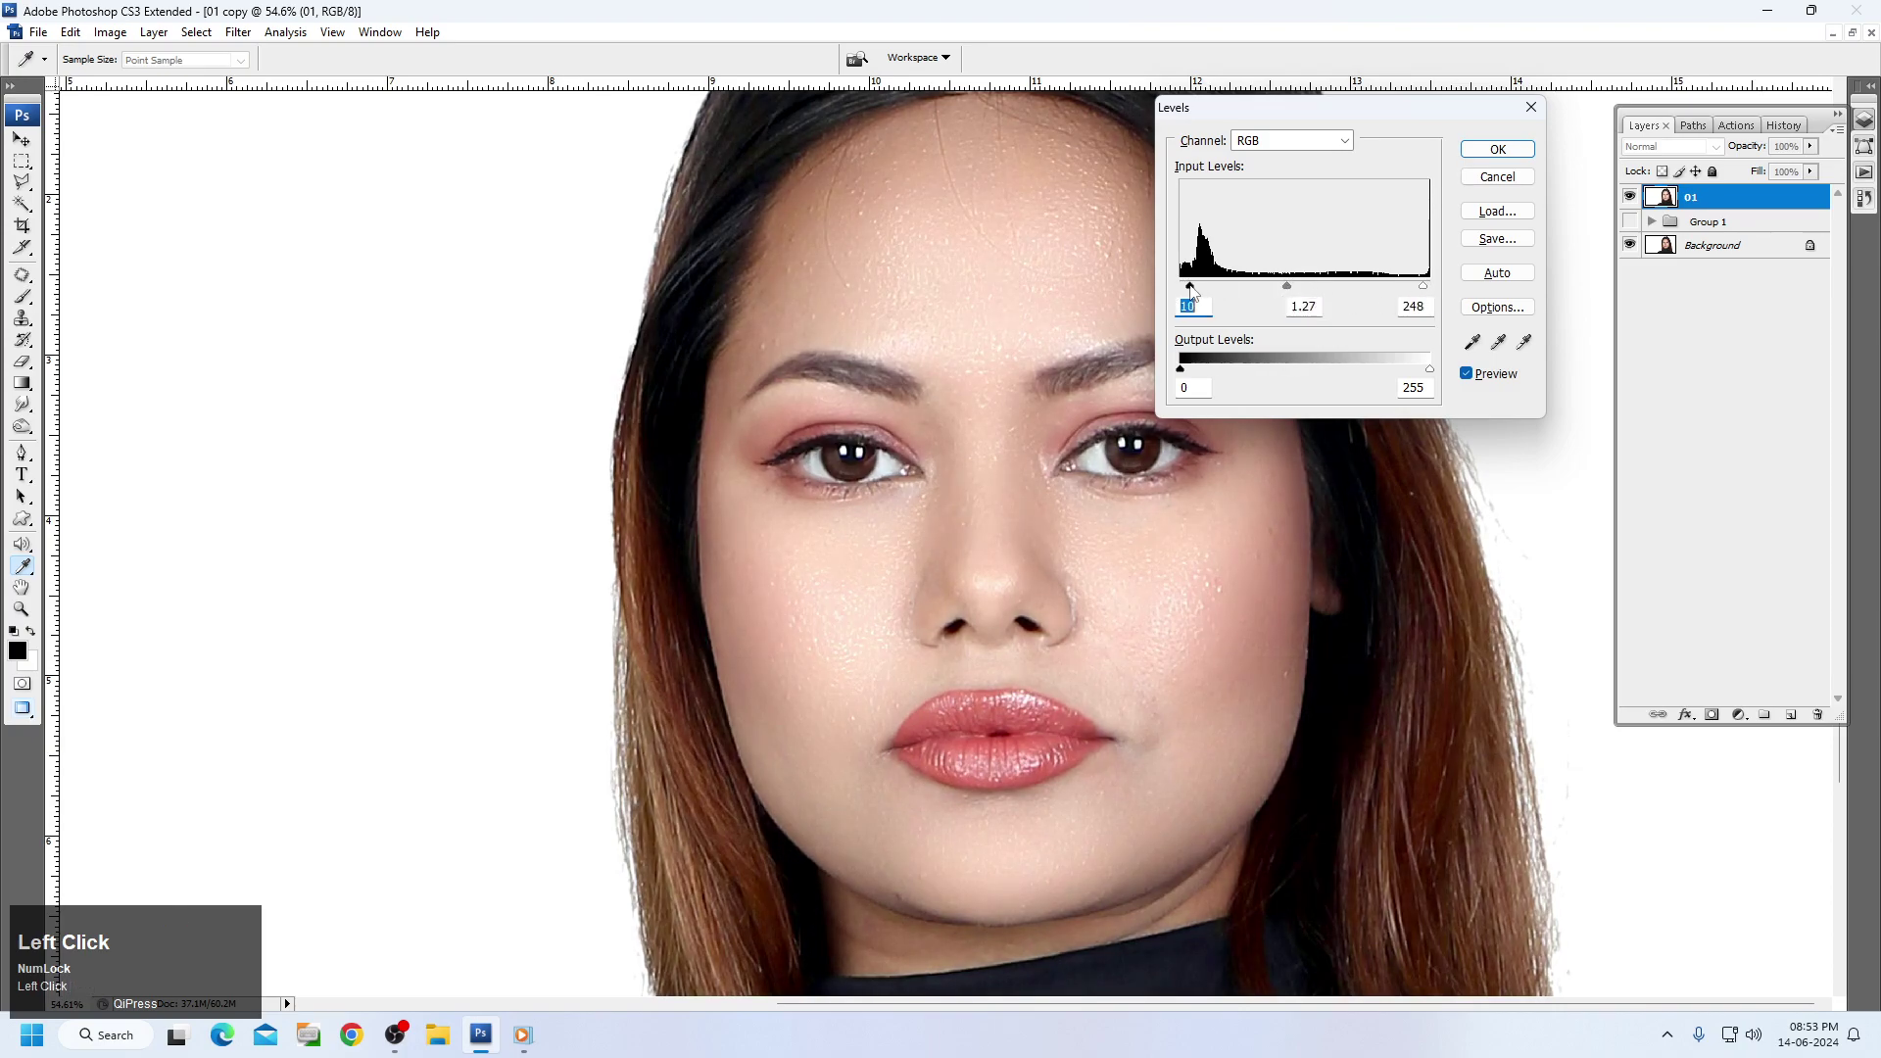
pyautogui.scroll(1, 1195, 292)
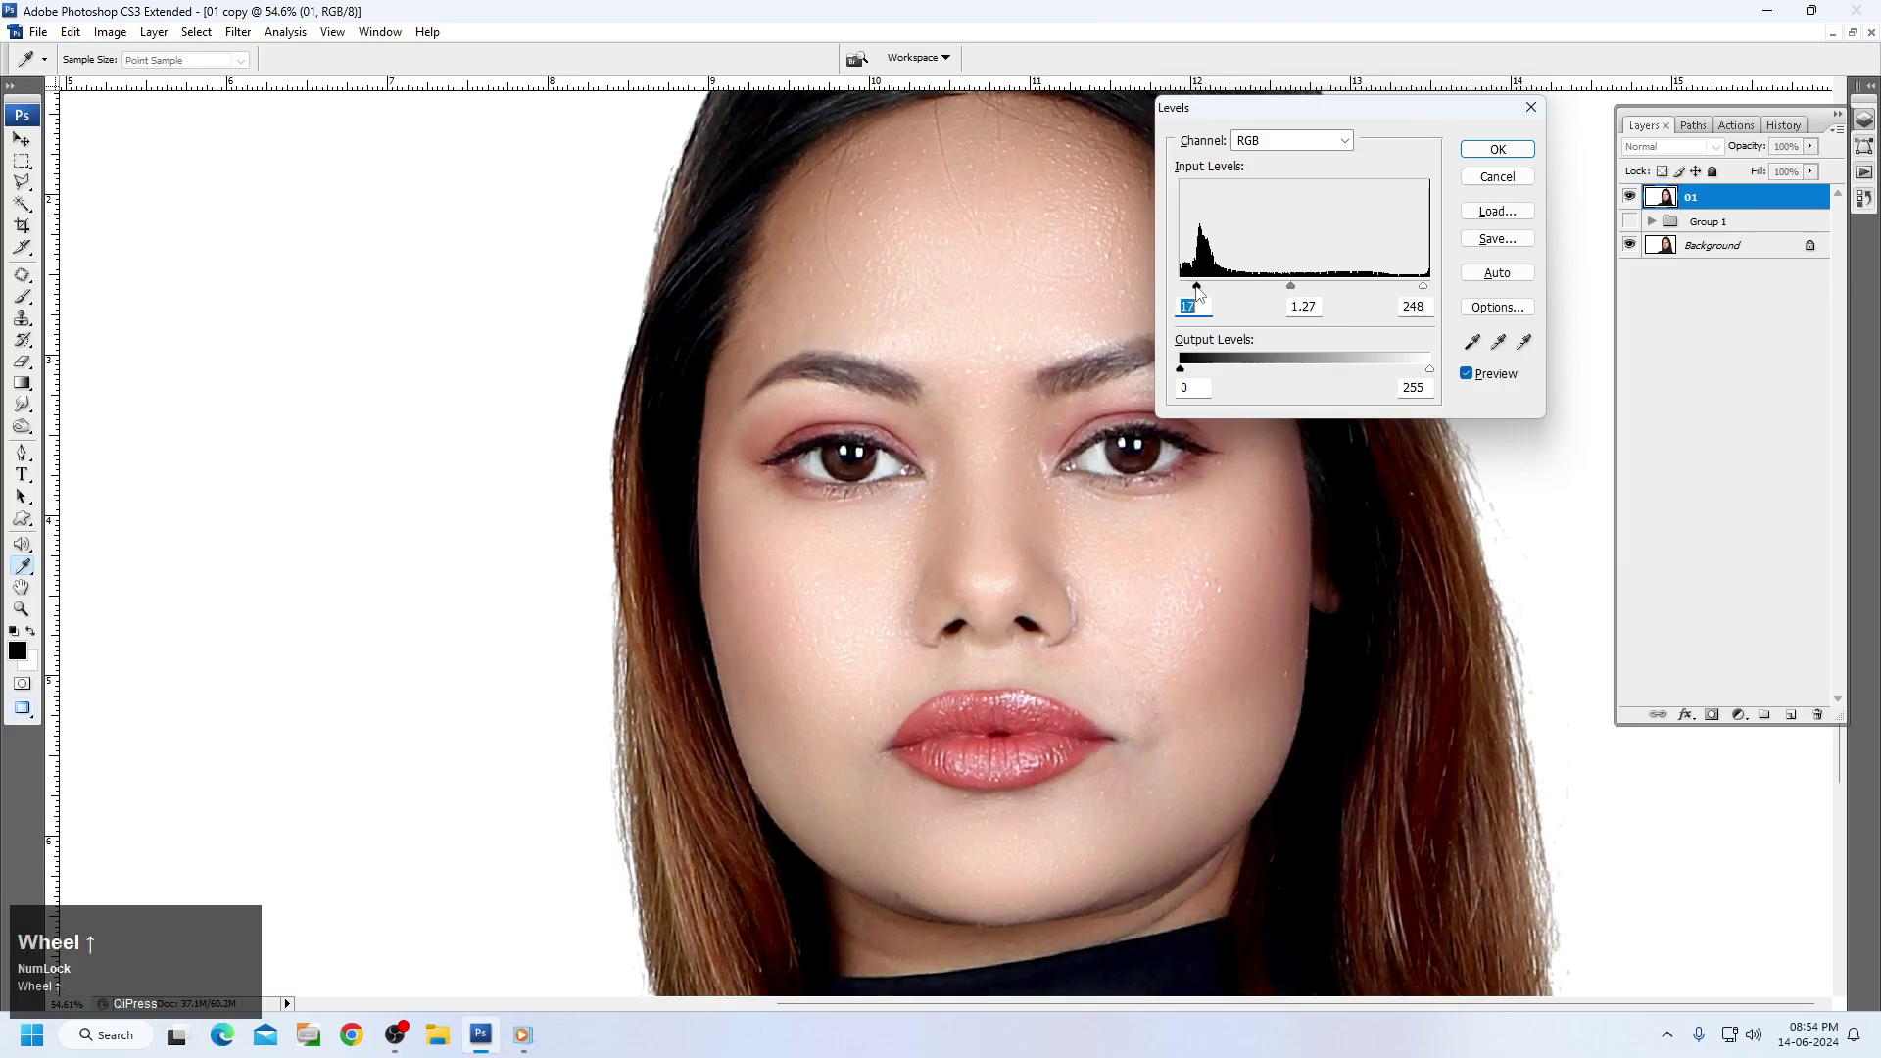
pyautogui.press('Return')
# Examine the whole portrait and the facial skin up close after the tonal correction.
pyautogui.rightClick(1112, 472)
pyautogui.click(1126, 483)
pyautogui.moveTo(869, 249); pyautogui.dragTo(1502, 737)
pyautogui.scroll(3, 1234, 692)
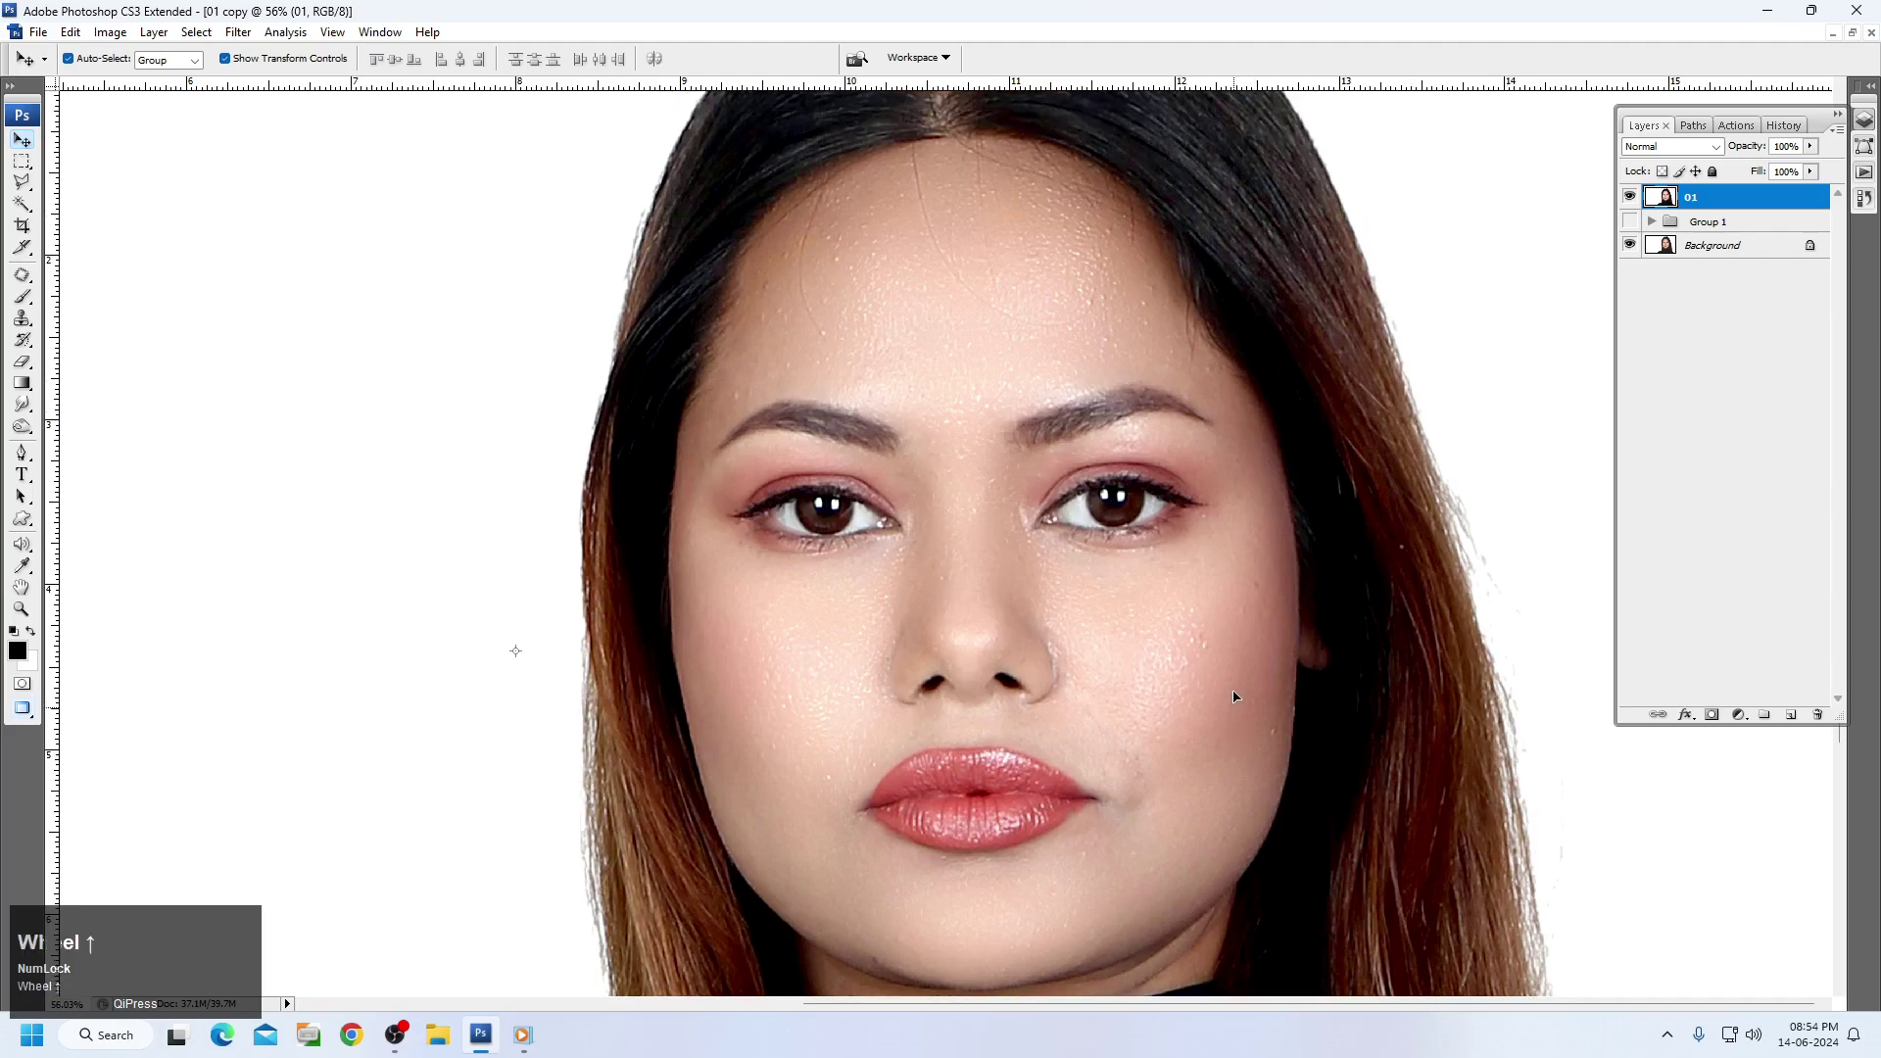
pyautogui.scroll(-1, 1234, 689)
pyautogui.hotkey('ctrl', 'space')
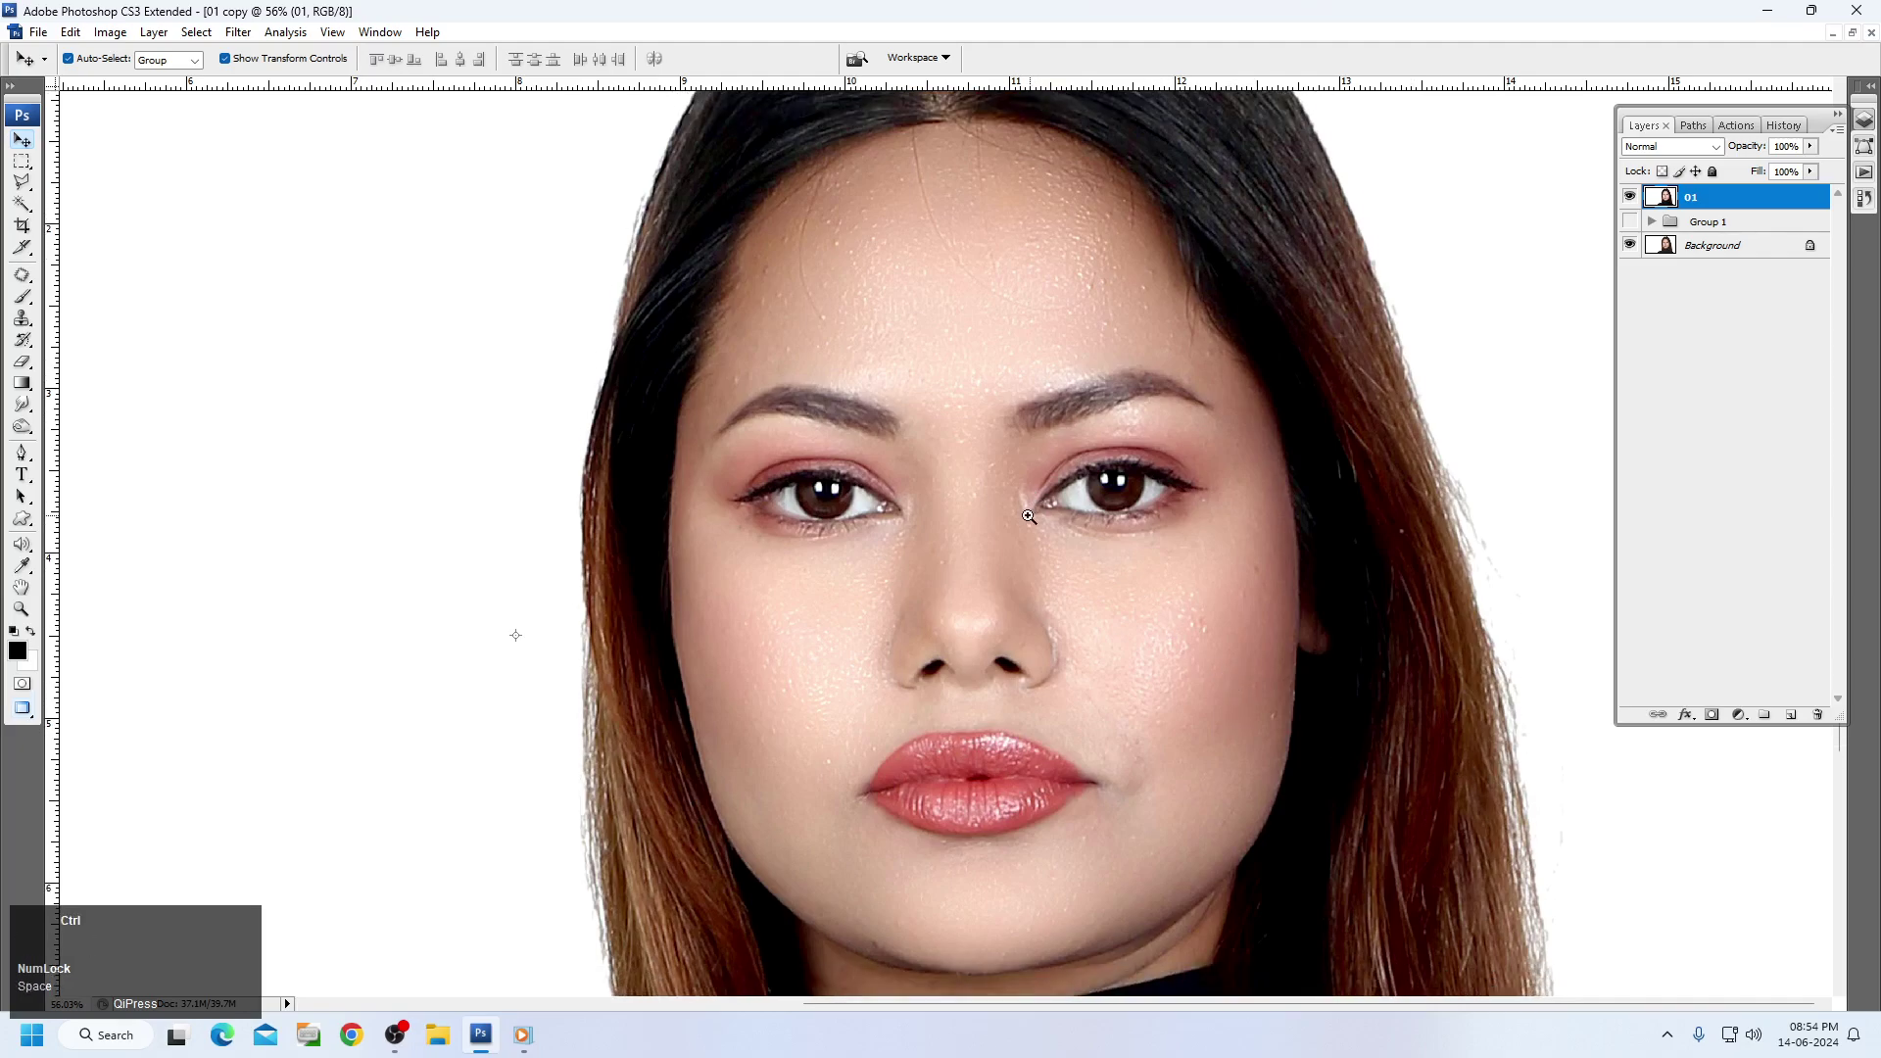
pyautogui.moveTo(526, 136); pyautogui.dragTo(1130, 691)
pyautogui.rightClick(825, 409)
pyautogui.click(852, 424)
pyautogui.hotkey('ctrl', 'space')
pyautogui.moveTo(925, 205); pyautogui.dragTo(1554, 660)
# Open the Neat Image filter for the "01" layer and build an automatic noise profile.
pyautogui.click(242, 35)
pyautogui.moveTo(333, 536)
pyautogui.click(538, 537)
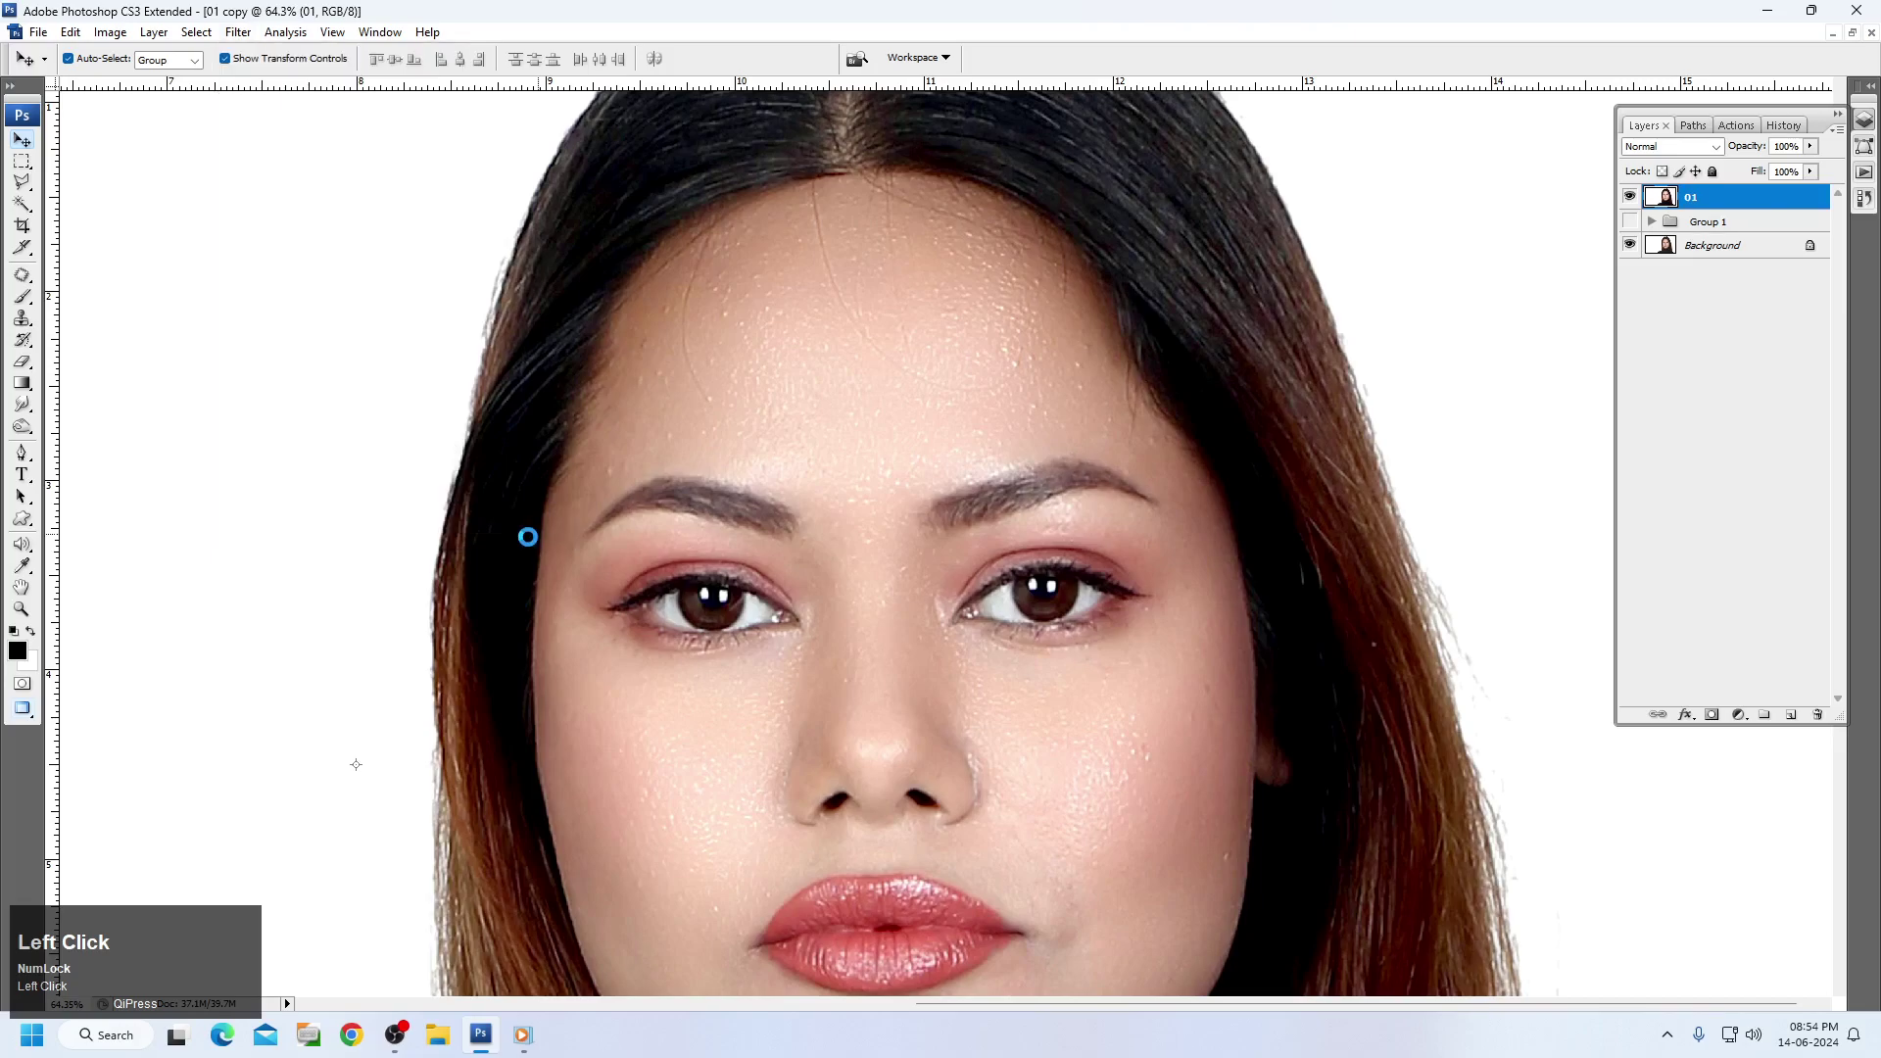
pyautogui.click(1032, 345)
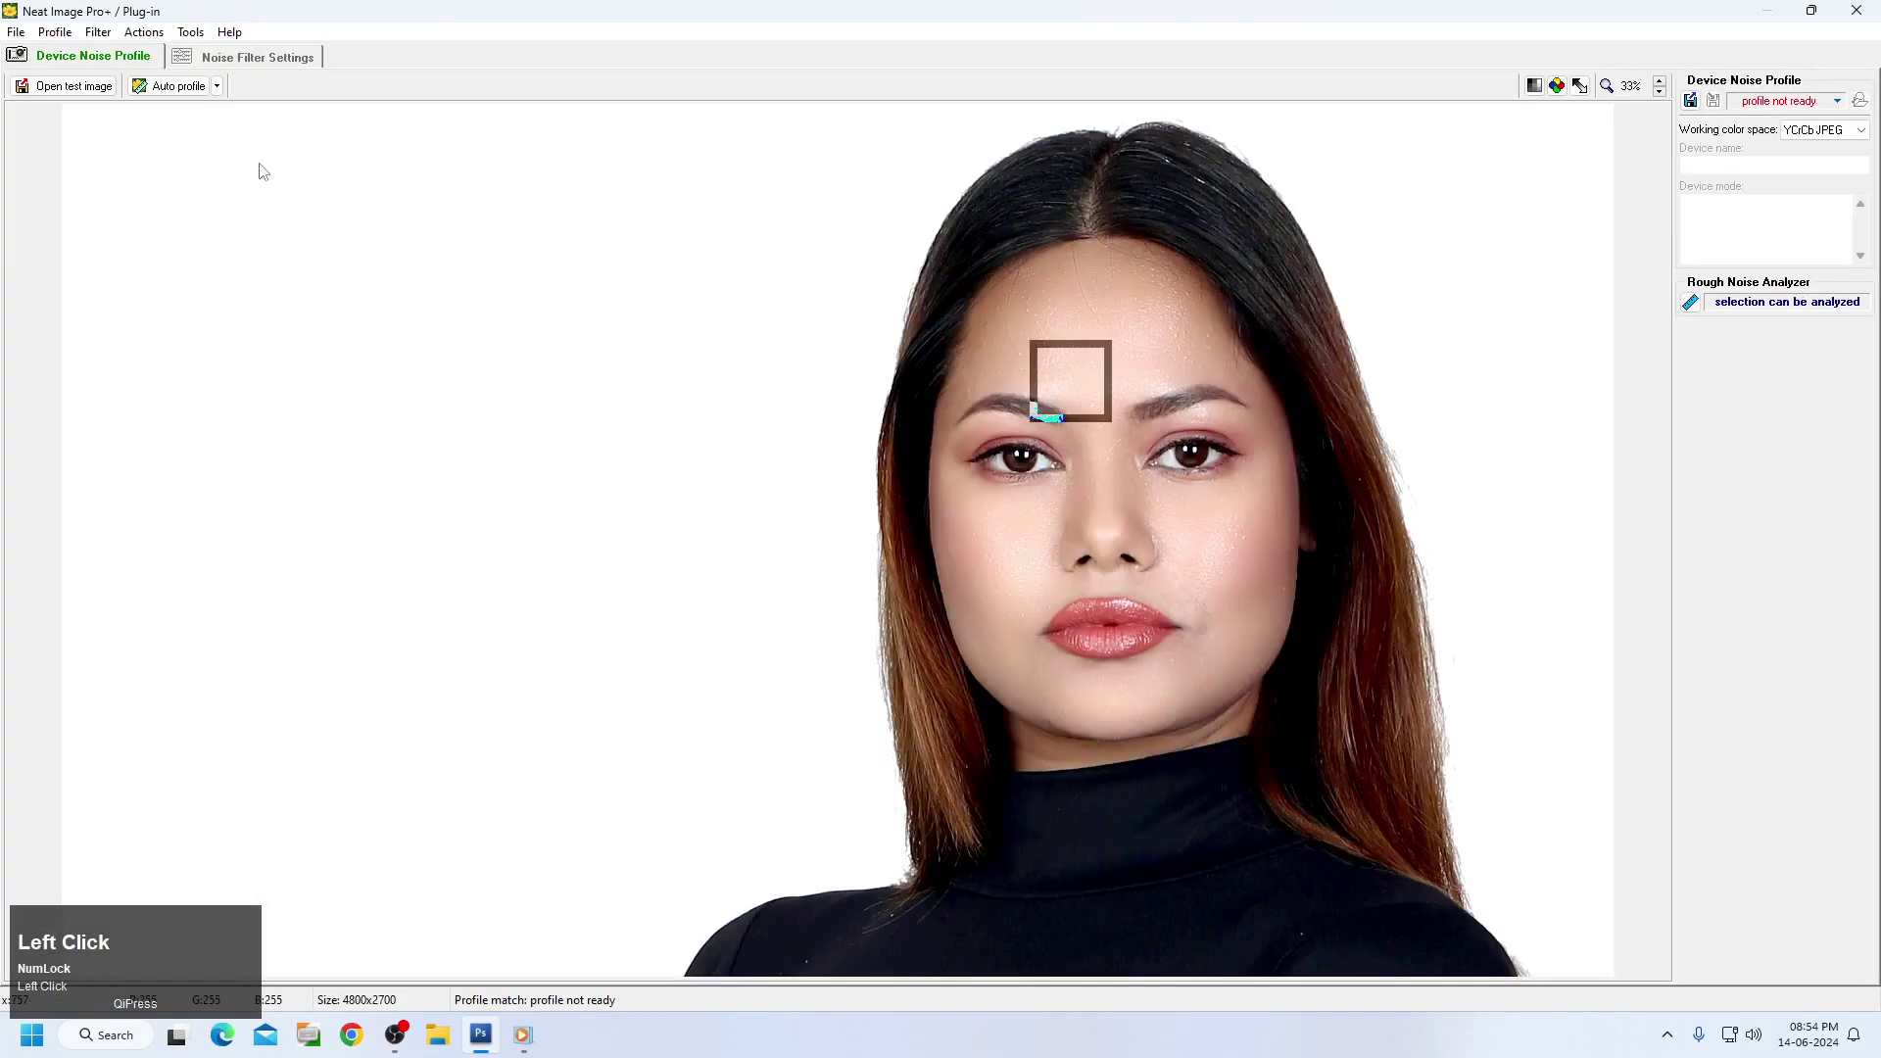
pyautogui.click(179, 89)
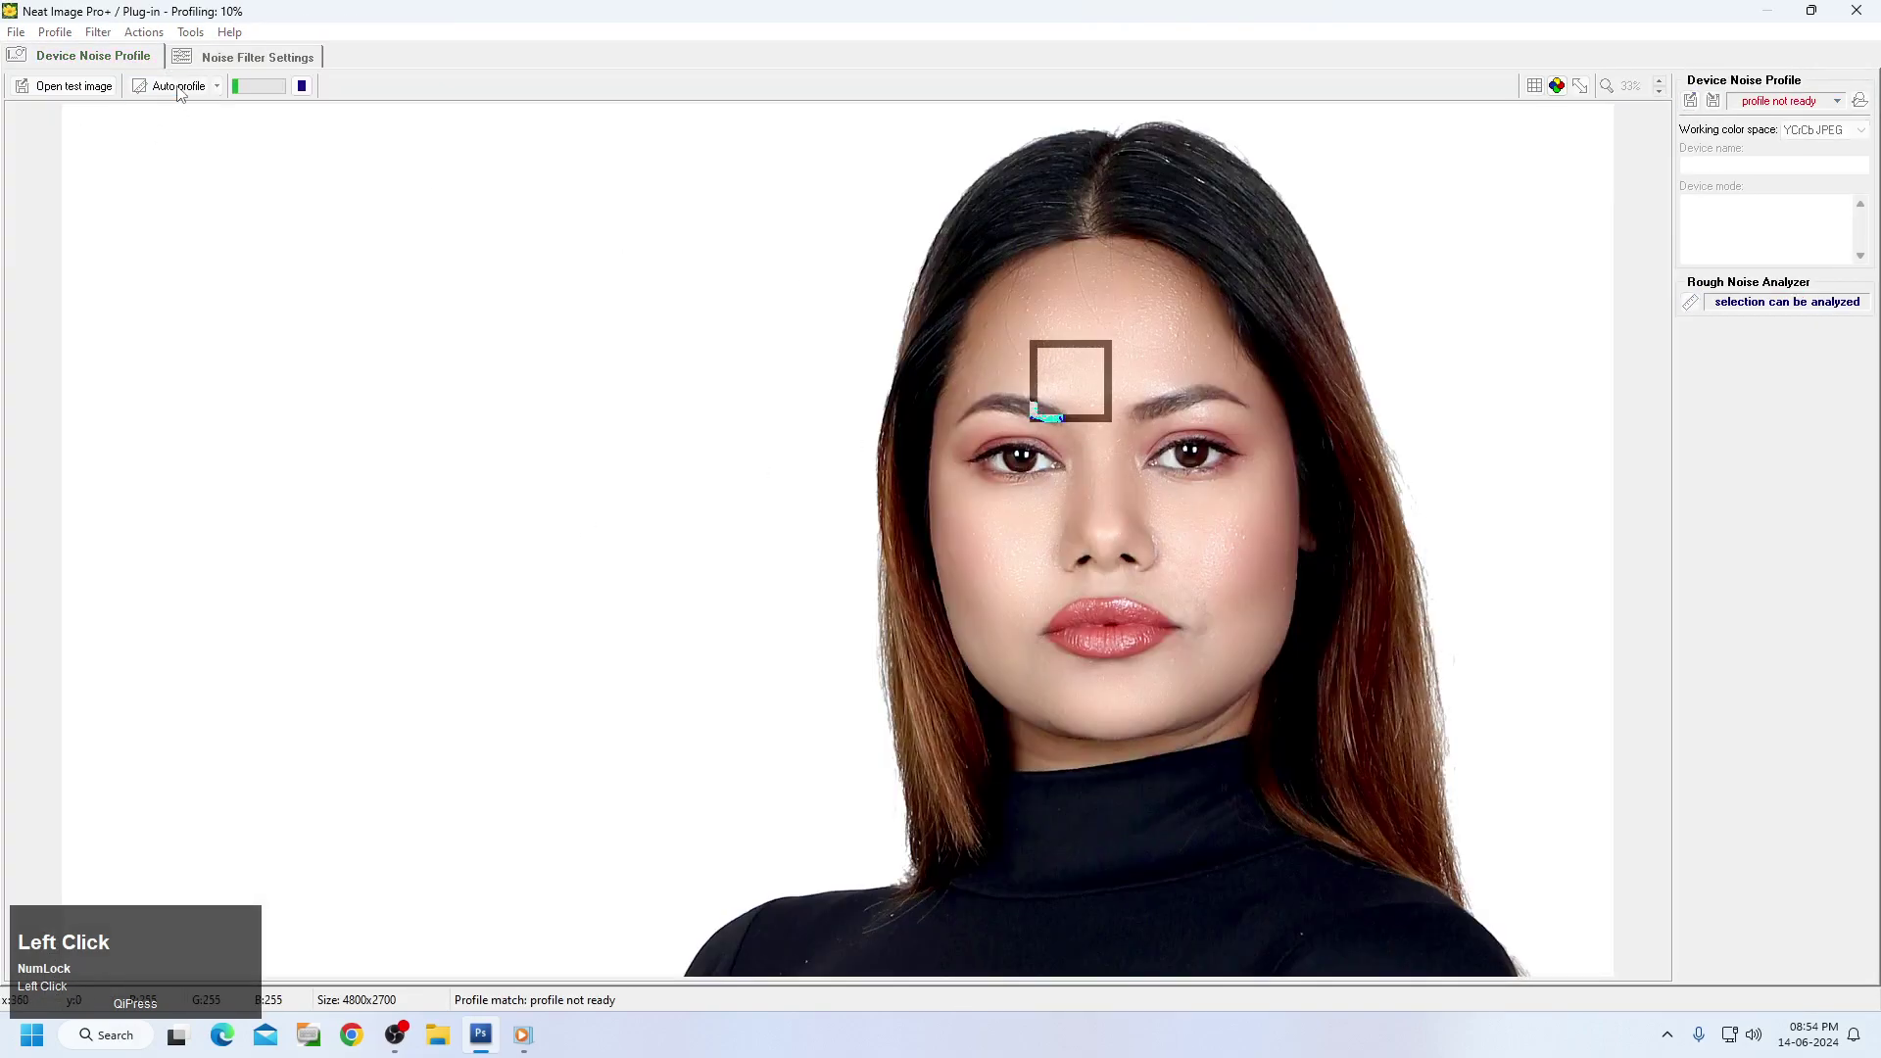
# Preview the noise filter between the brows, enabling very low frequency, smooth edges and Y, Cr and Cb sharpening with Mid 60% and Low 70%.
pyautogui.click(235, 57)
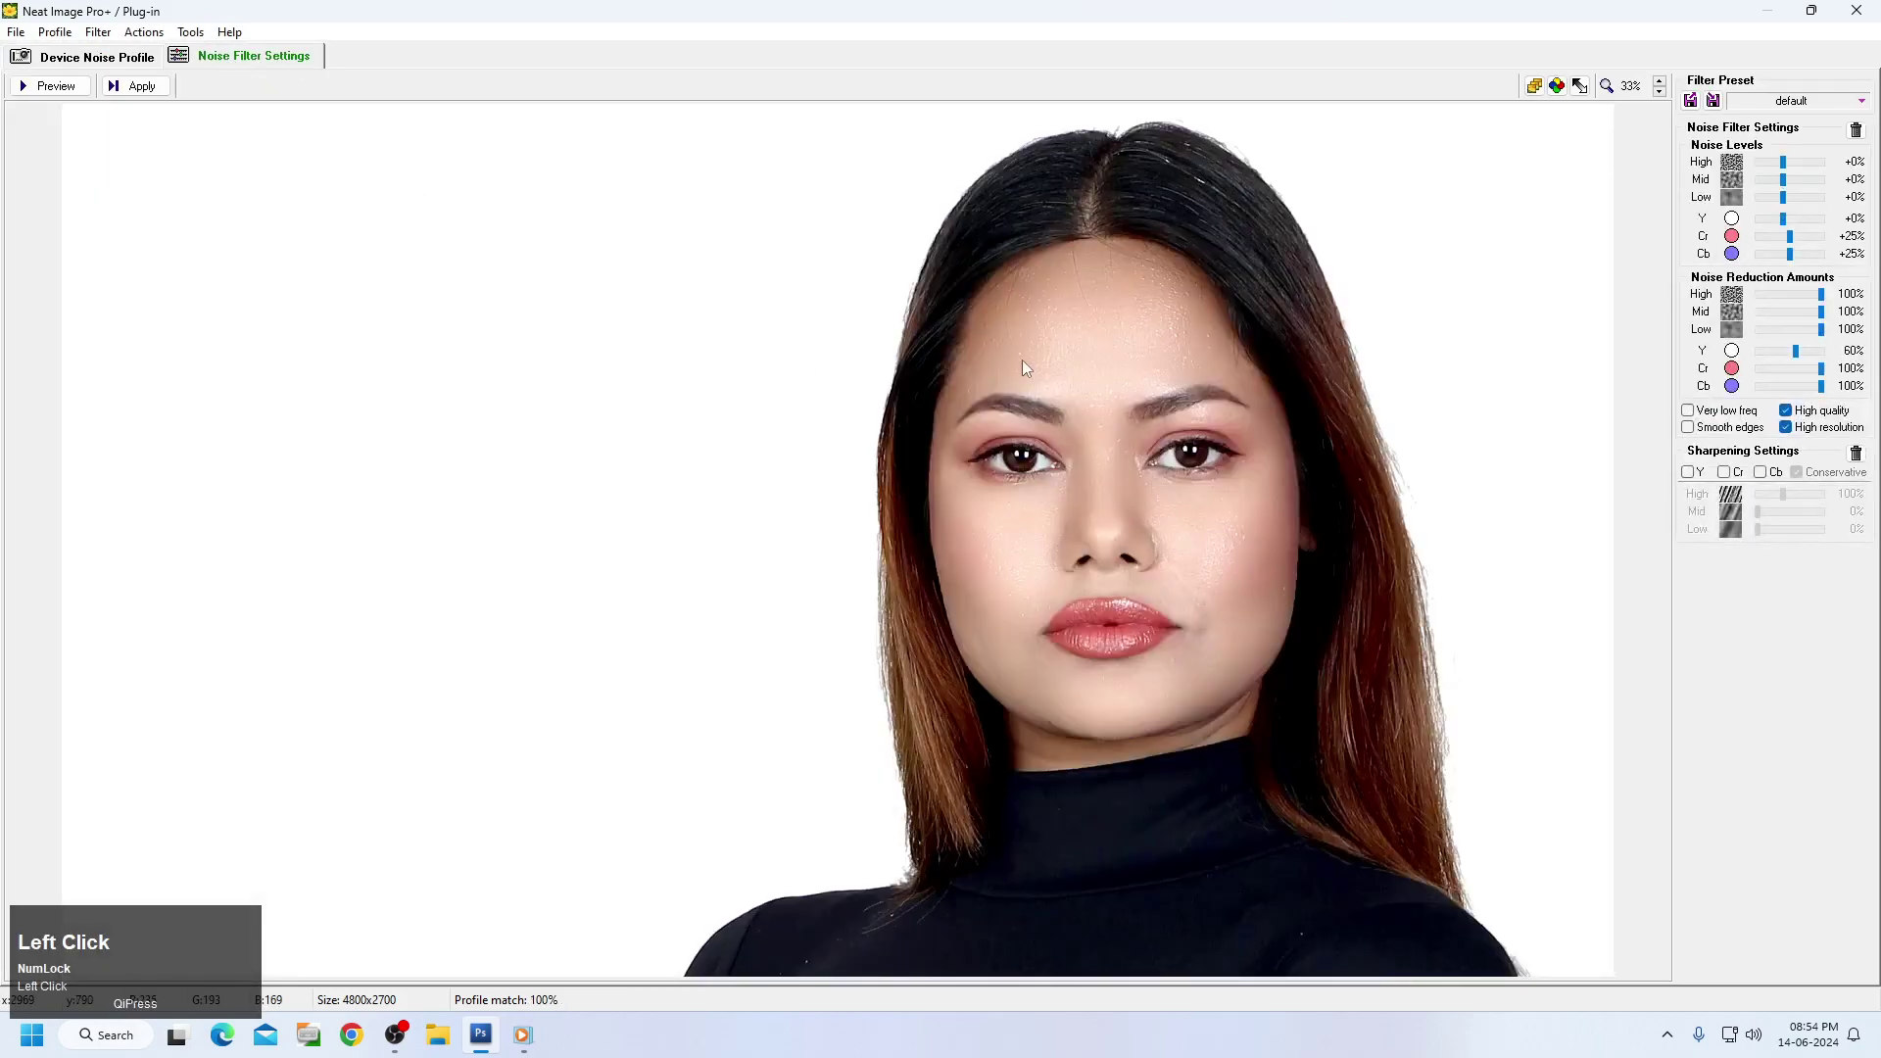
pyautogui.click(1051, 402)
pyautogui.scroll(5, 1077, 432)
pyautogui.scroll(-2, 1075, 437)
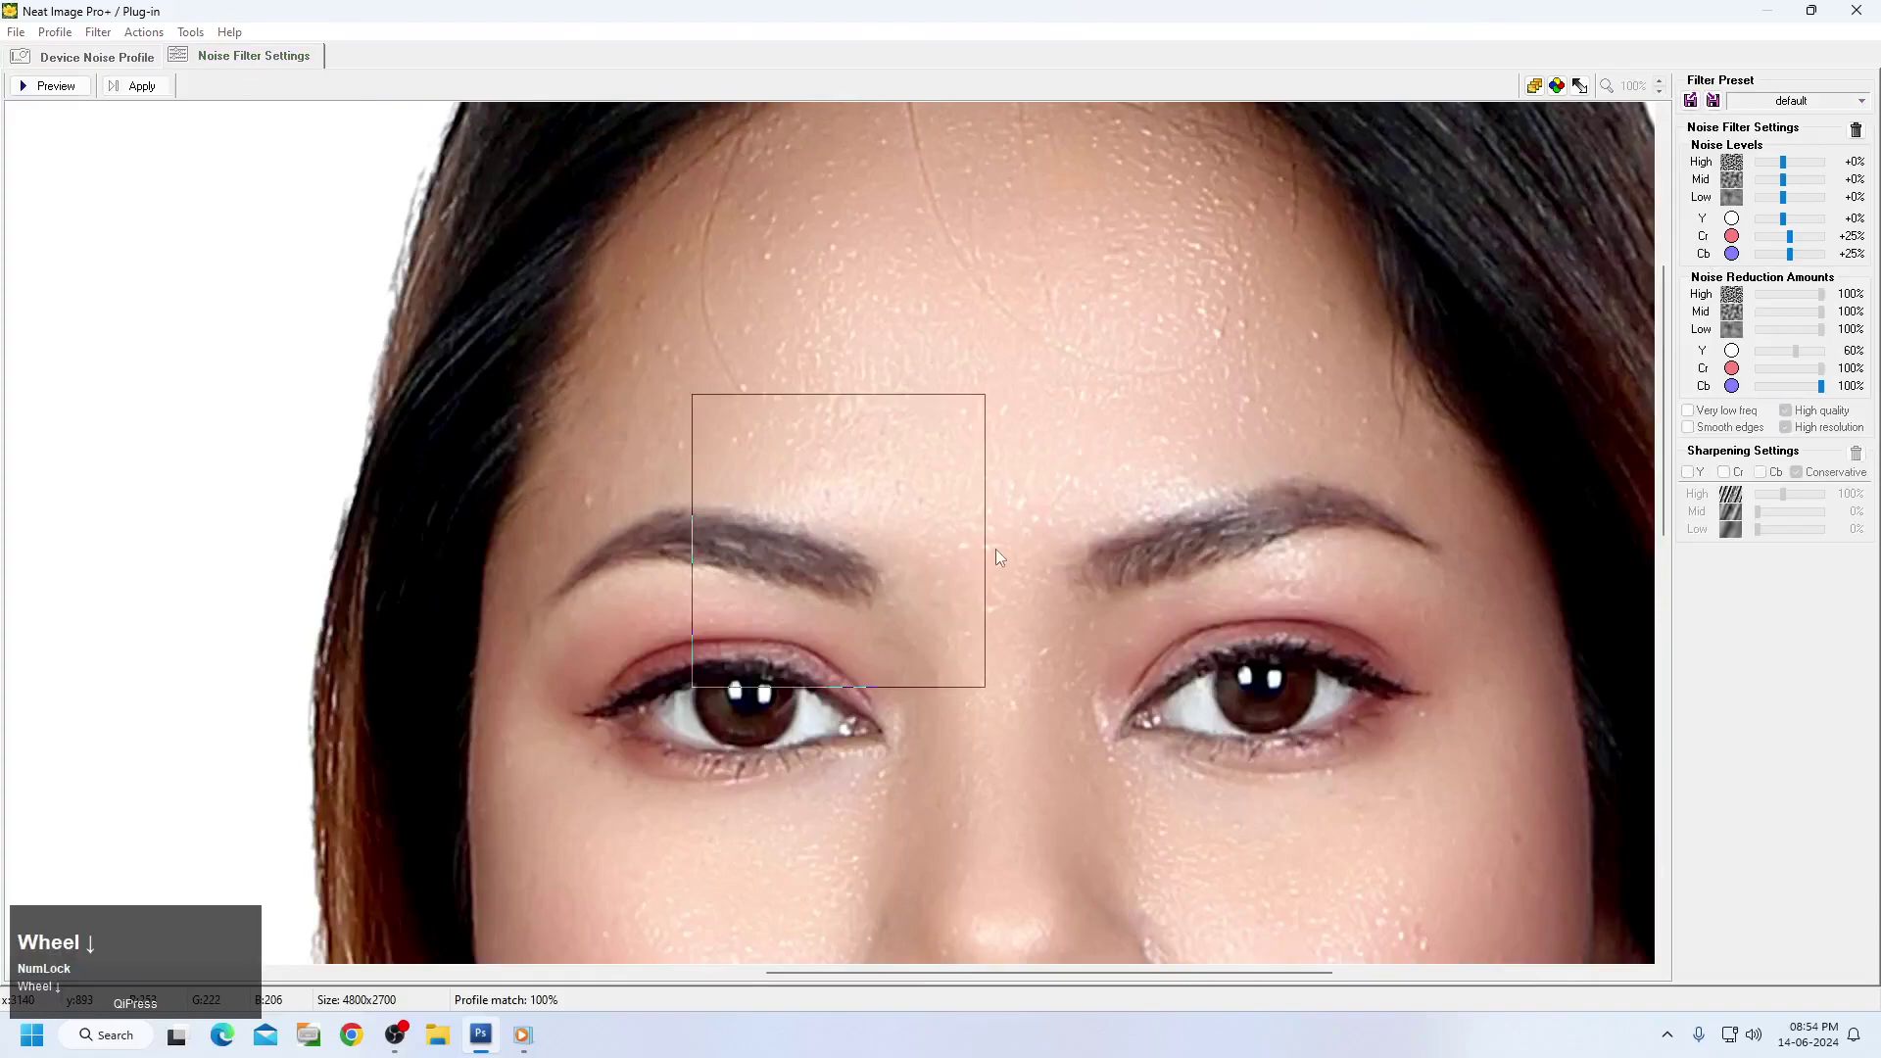
pyautogui.click(924, 582)
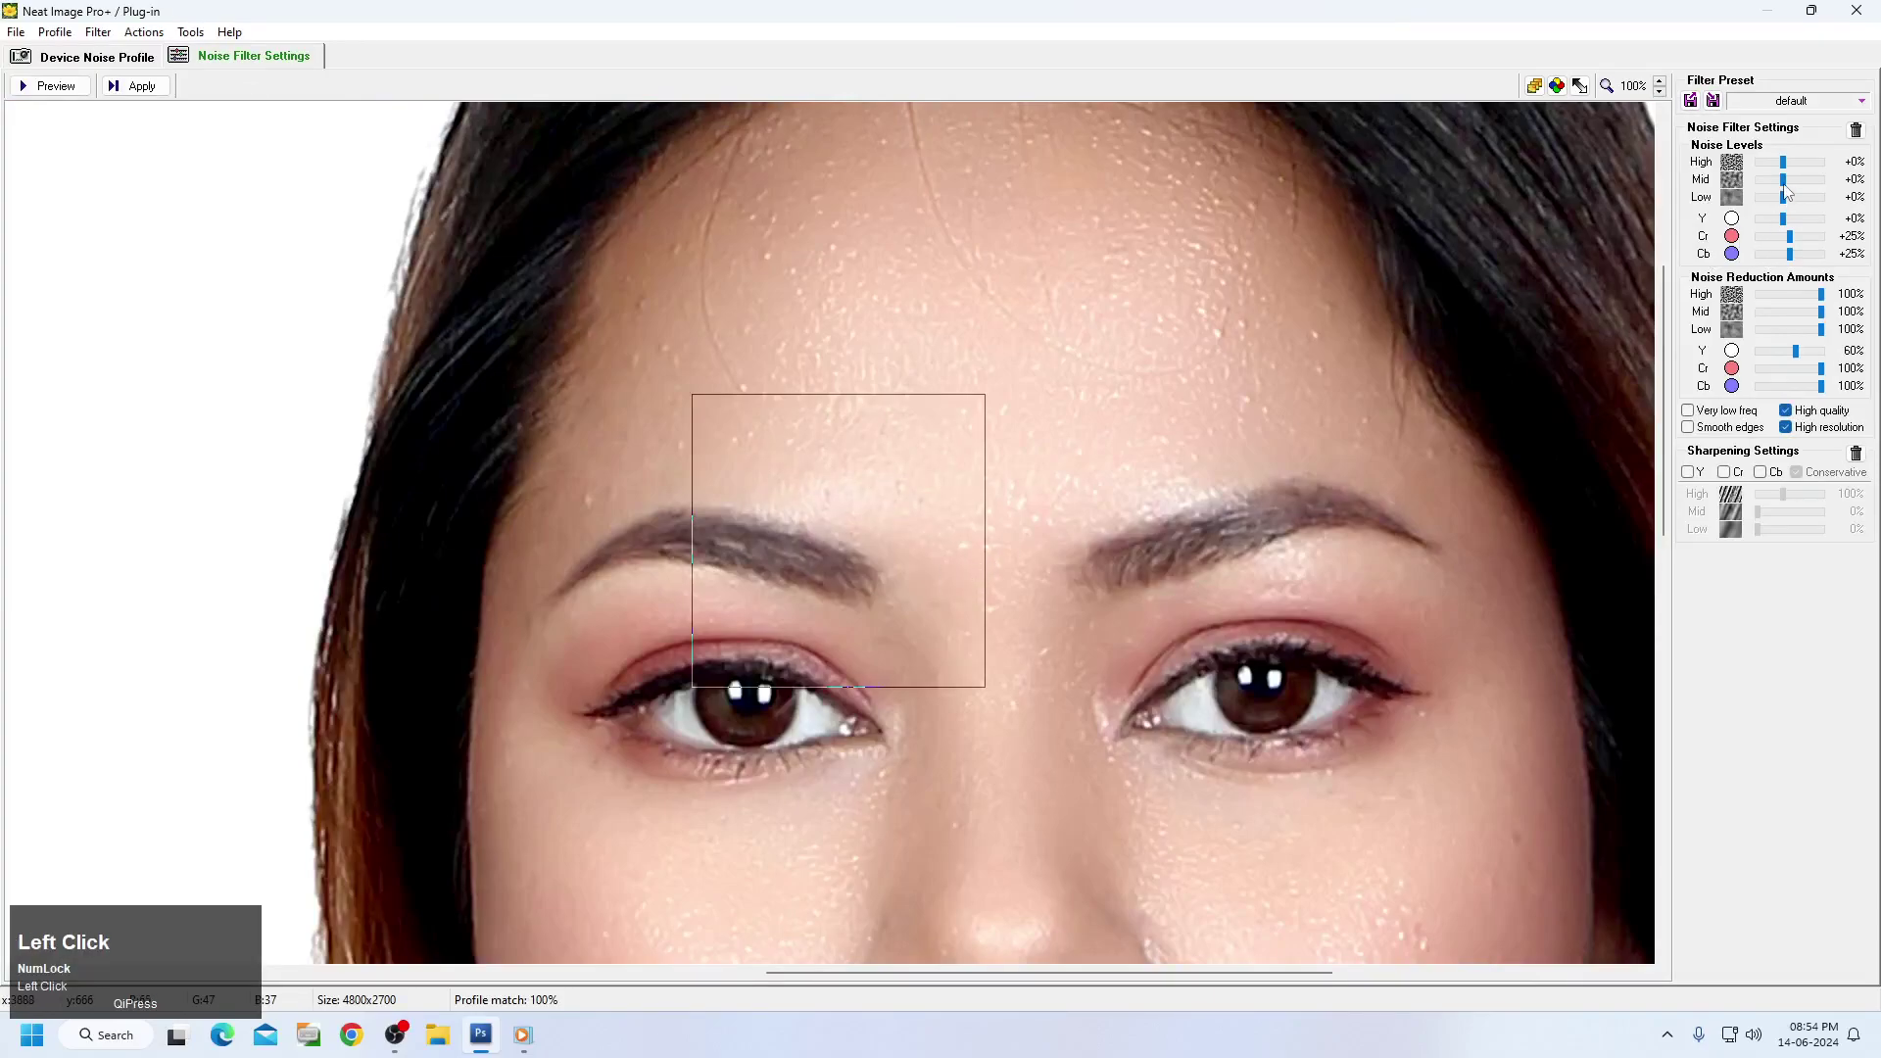
pyautogui.moveTo(1776, 202); pyautogui.dragTo(1766, 200)
pyautogui.click(1725, 473)
pyautogui.click(1708, 416)
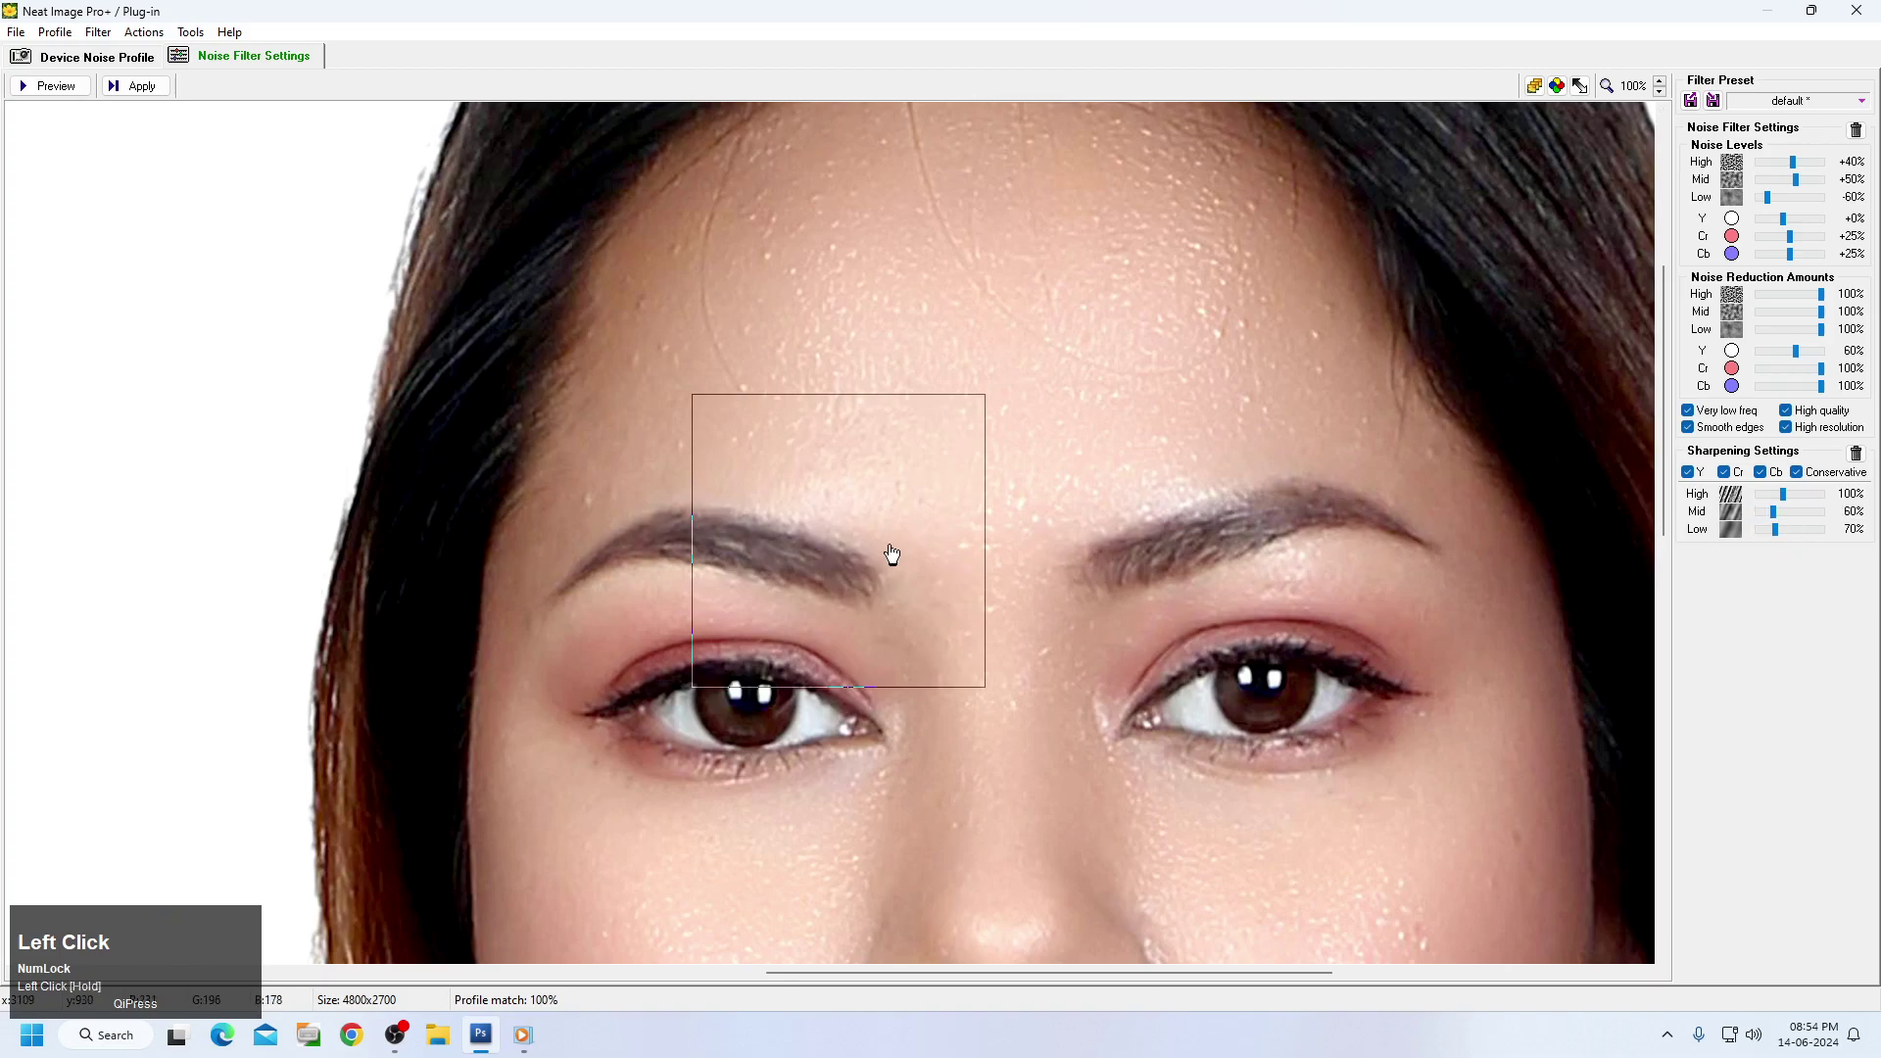
# Set the Mid noise level to +85%, Y noise reduction to 75% and High sharpening to 190%, and apply the filter.
pyautogui.moveTo(1799, 179); pyautogui.dragTo(1802, 179)
pyautogui.click(1809, 355)
pyautogui.moveTo(1789, 200); pyautogui.dragTo(1804, 201)
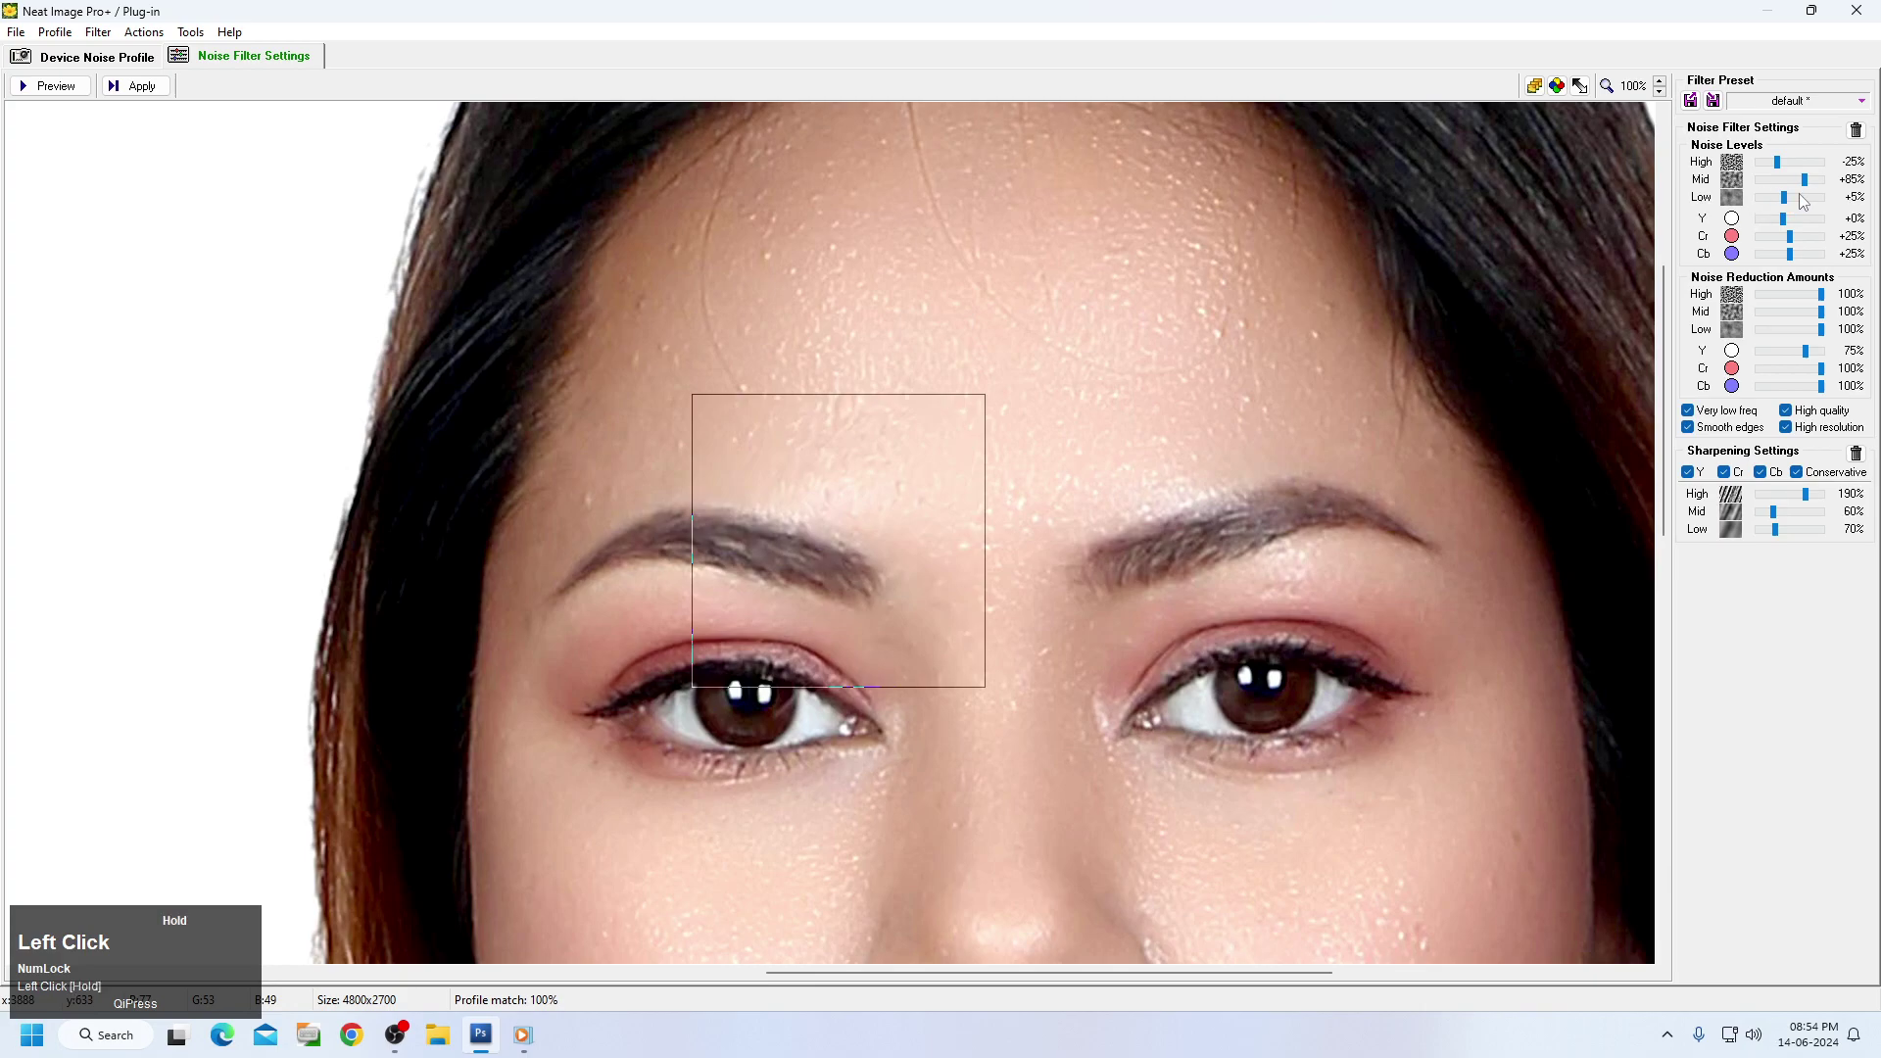
pyautogui.click(1797, 163)
pyautogui.click(1822, 161)
pyautogui.click(137, 86)
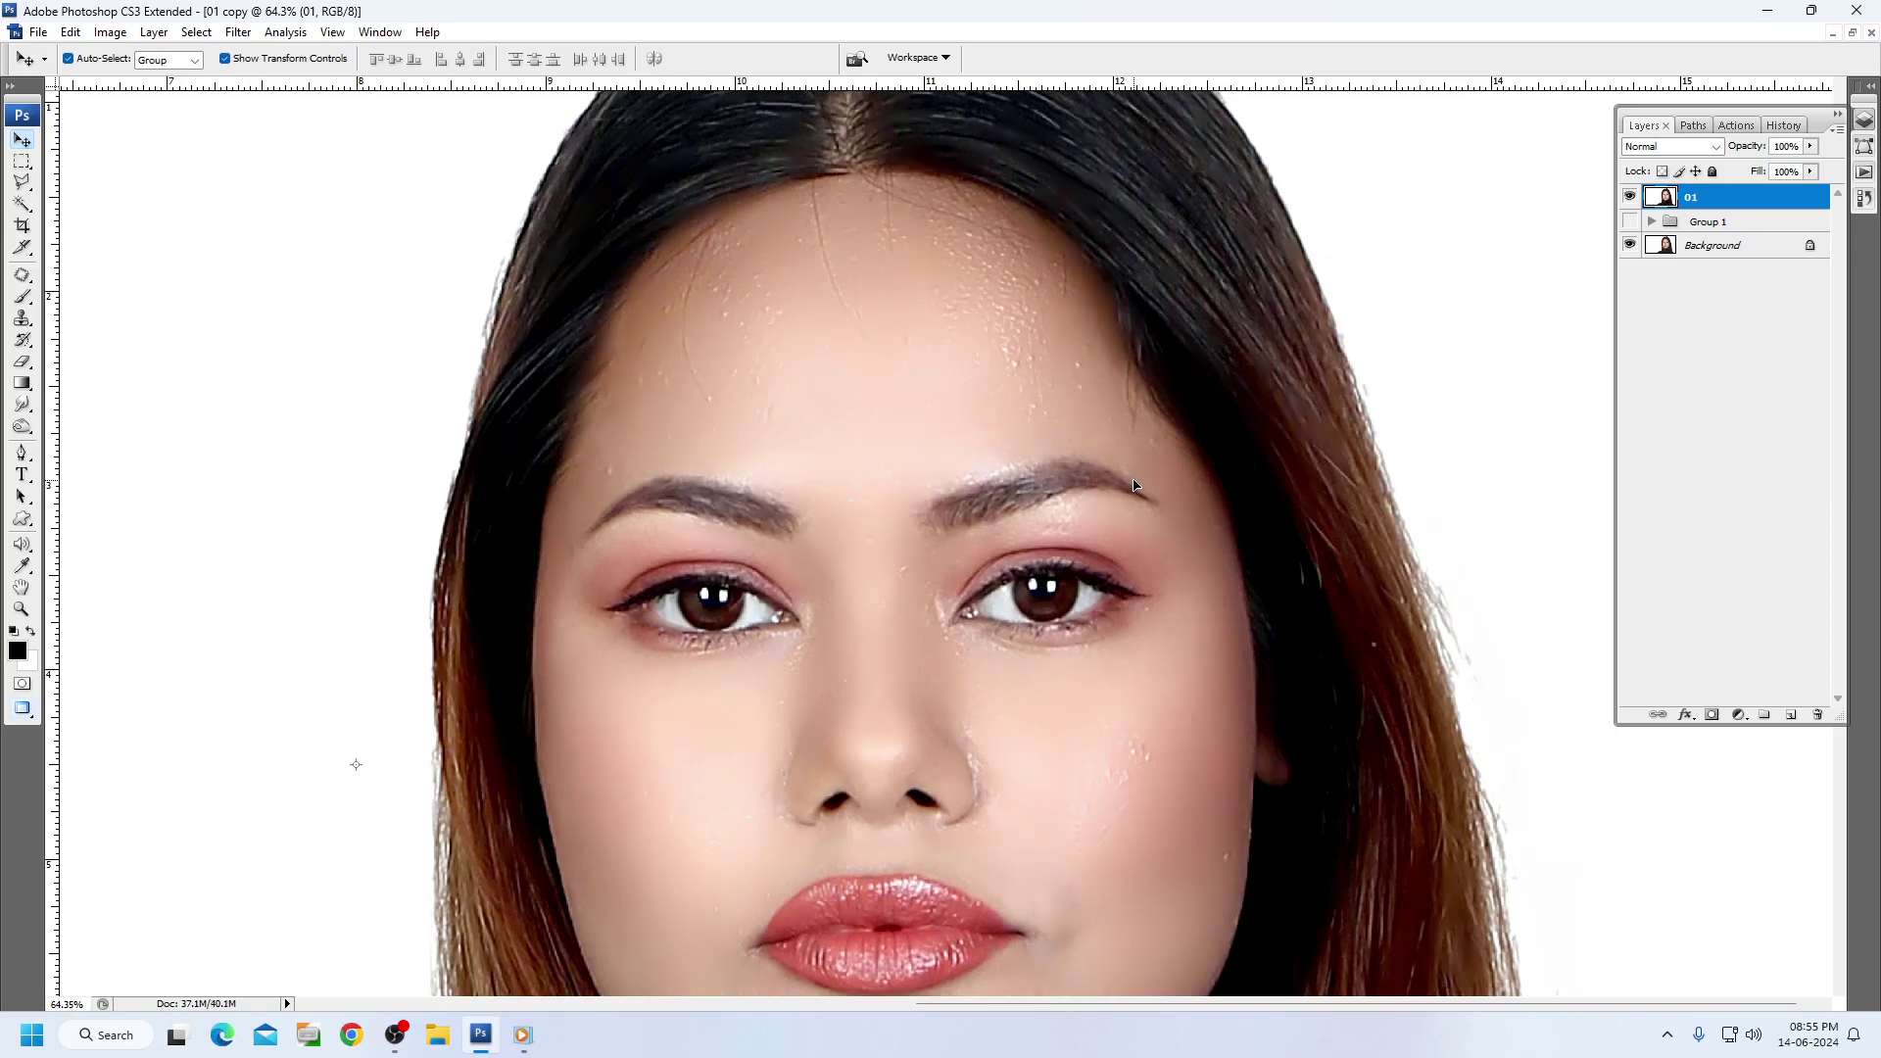
# Patch the light specks on the black sweater below both shoulders with clean neighbouring fabric.
pyautogui.press('space')
pyautogui.rightClick(938, 484)
pyautogui.click(983, 519)
pyautogui.rightClick(798, 434)
pyautogui.click(821, 449)
pyautogui.moveTo(951, 310); pyautogui.dragTo(1601, 988)
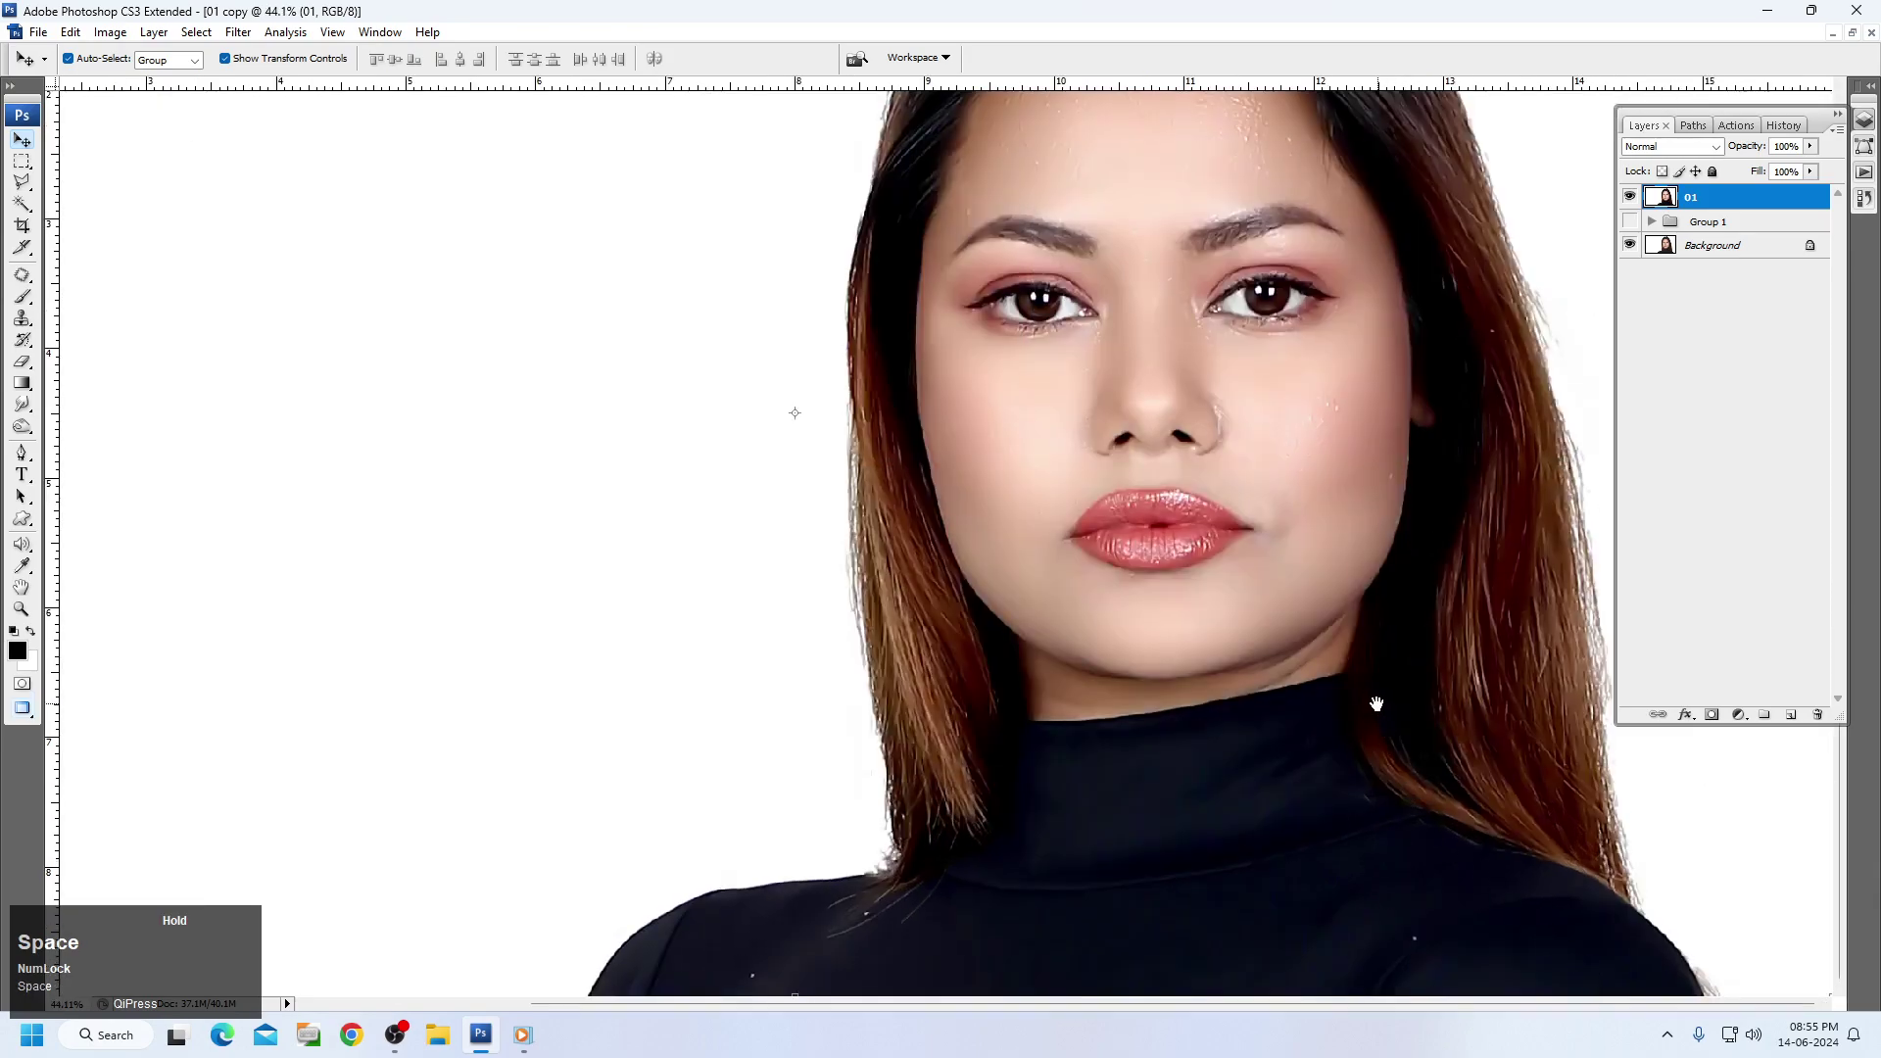
pyautogui.click(1407, 933)
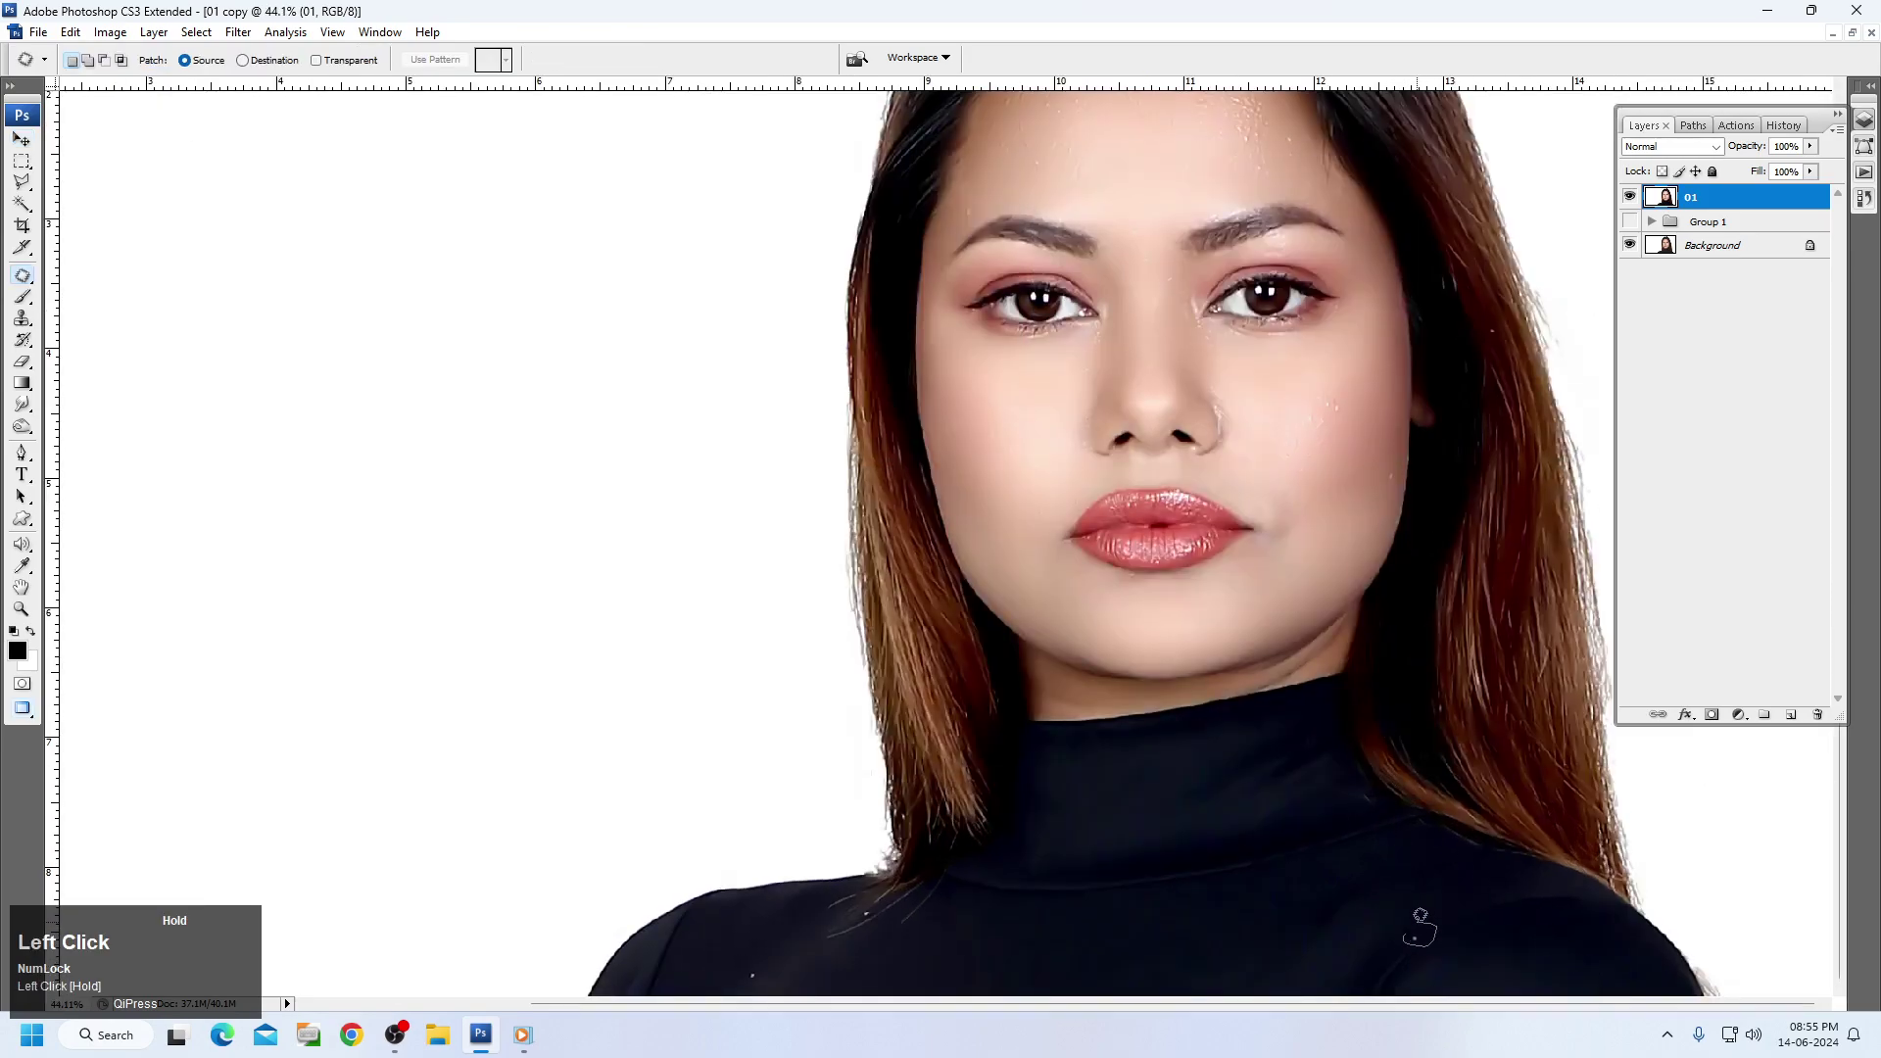
pyautogui.click(1448, 895)
pyautogui.moveTo(772, 959); pyautogui.dragTo(792, 964)
pyautogui.click(902, 886)
# Smooth the specks beneath the lower lip using the Smudge tool at brush size 40 and 21% strength.
pyautogui.moveTo(833, 351); pyautogui.dragTo(1610, 871)
pyautogui.moveTo(1090, 485); pyautogui.dragTo(1092, 691)
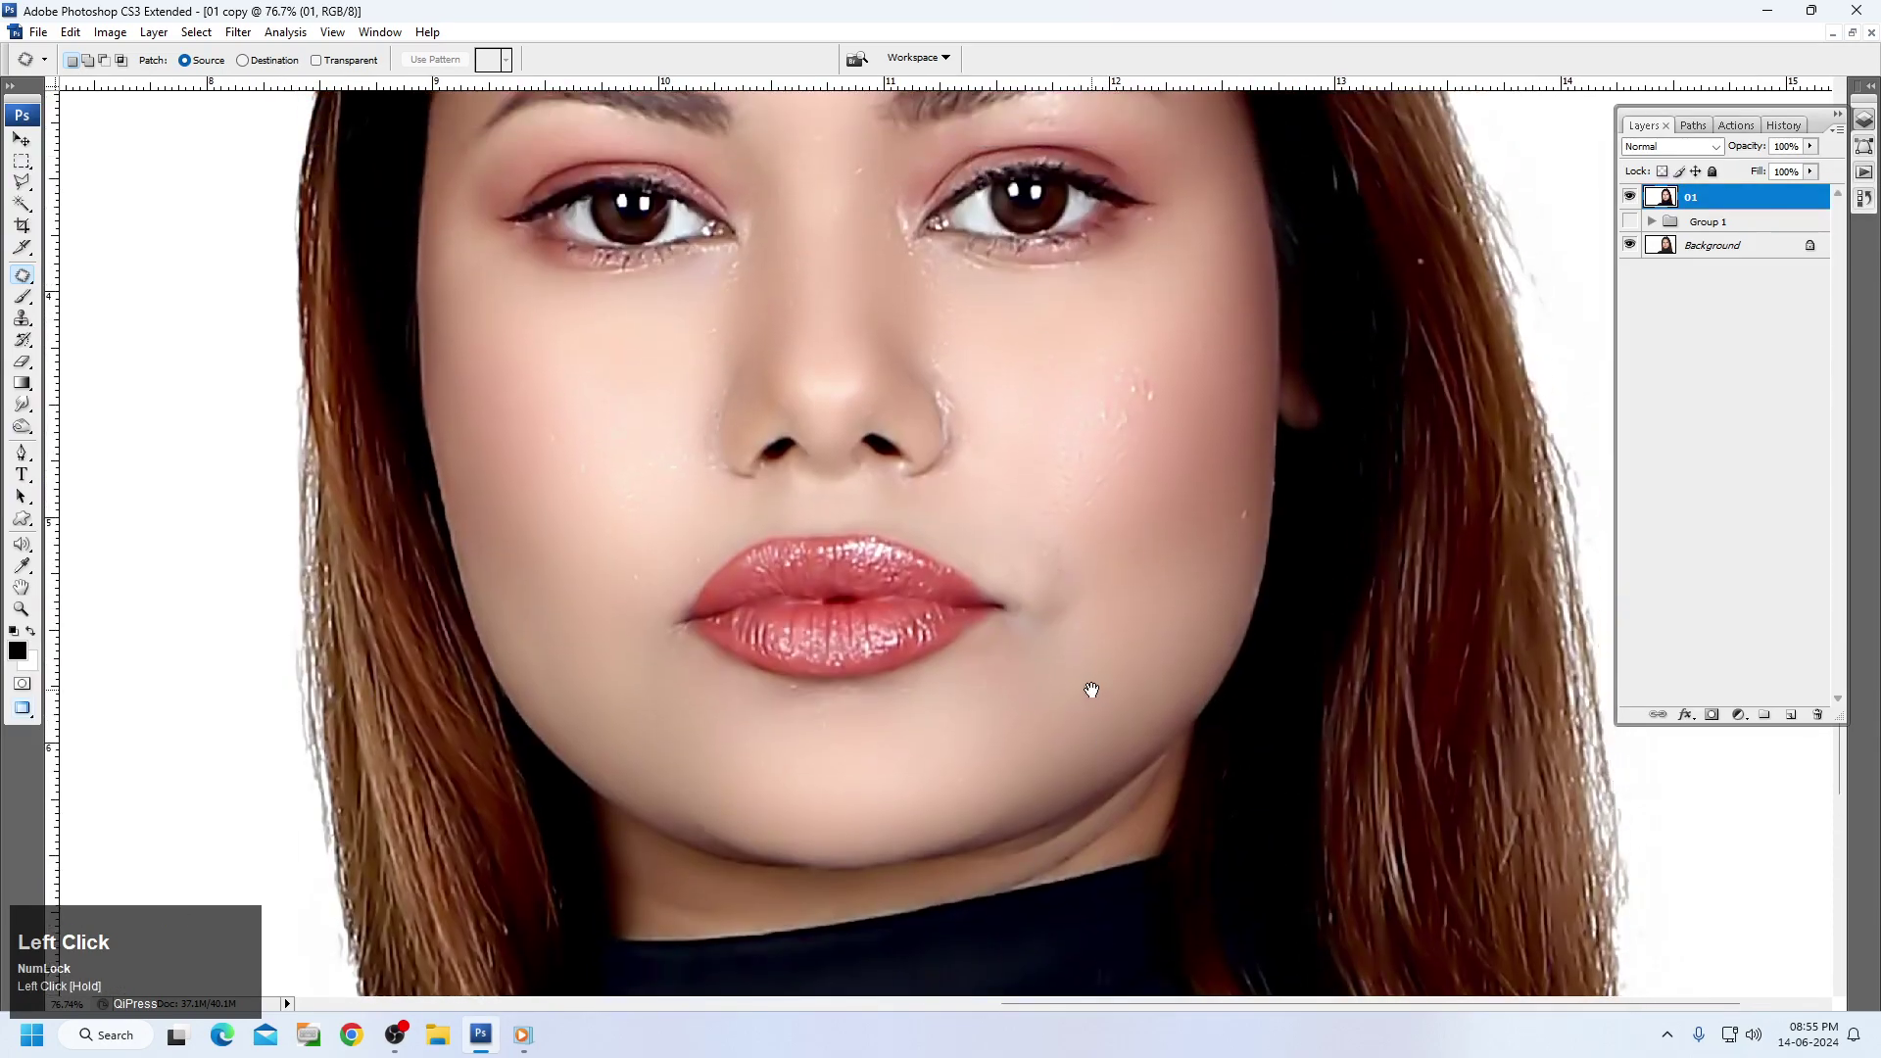
pyautogui.moveTo(714, 491); pyautogui.dragTo(1448, 840)
pyautogui.moveTo(1276, 827); pyautogui.dragTo(1091, 714)
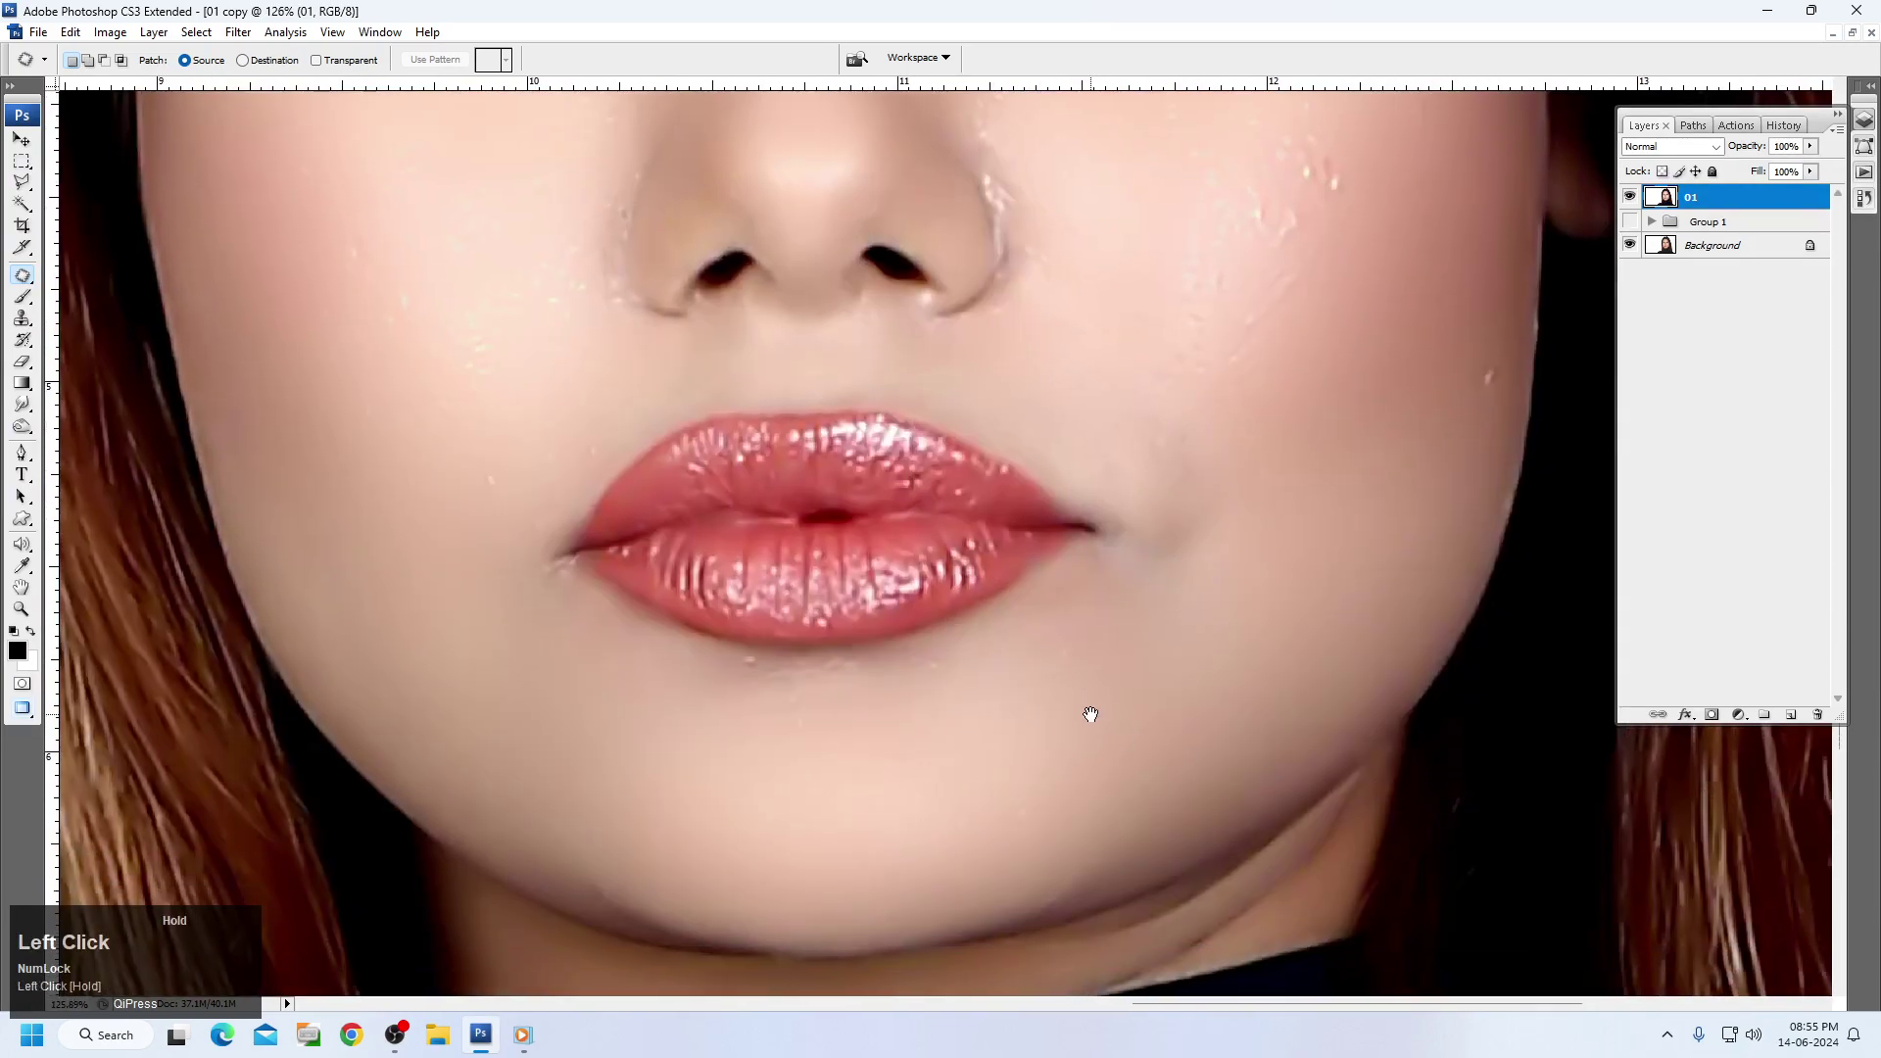
pyautogui.press('r')
pyautogui.rightClick(23, 401)
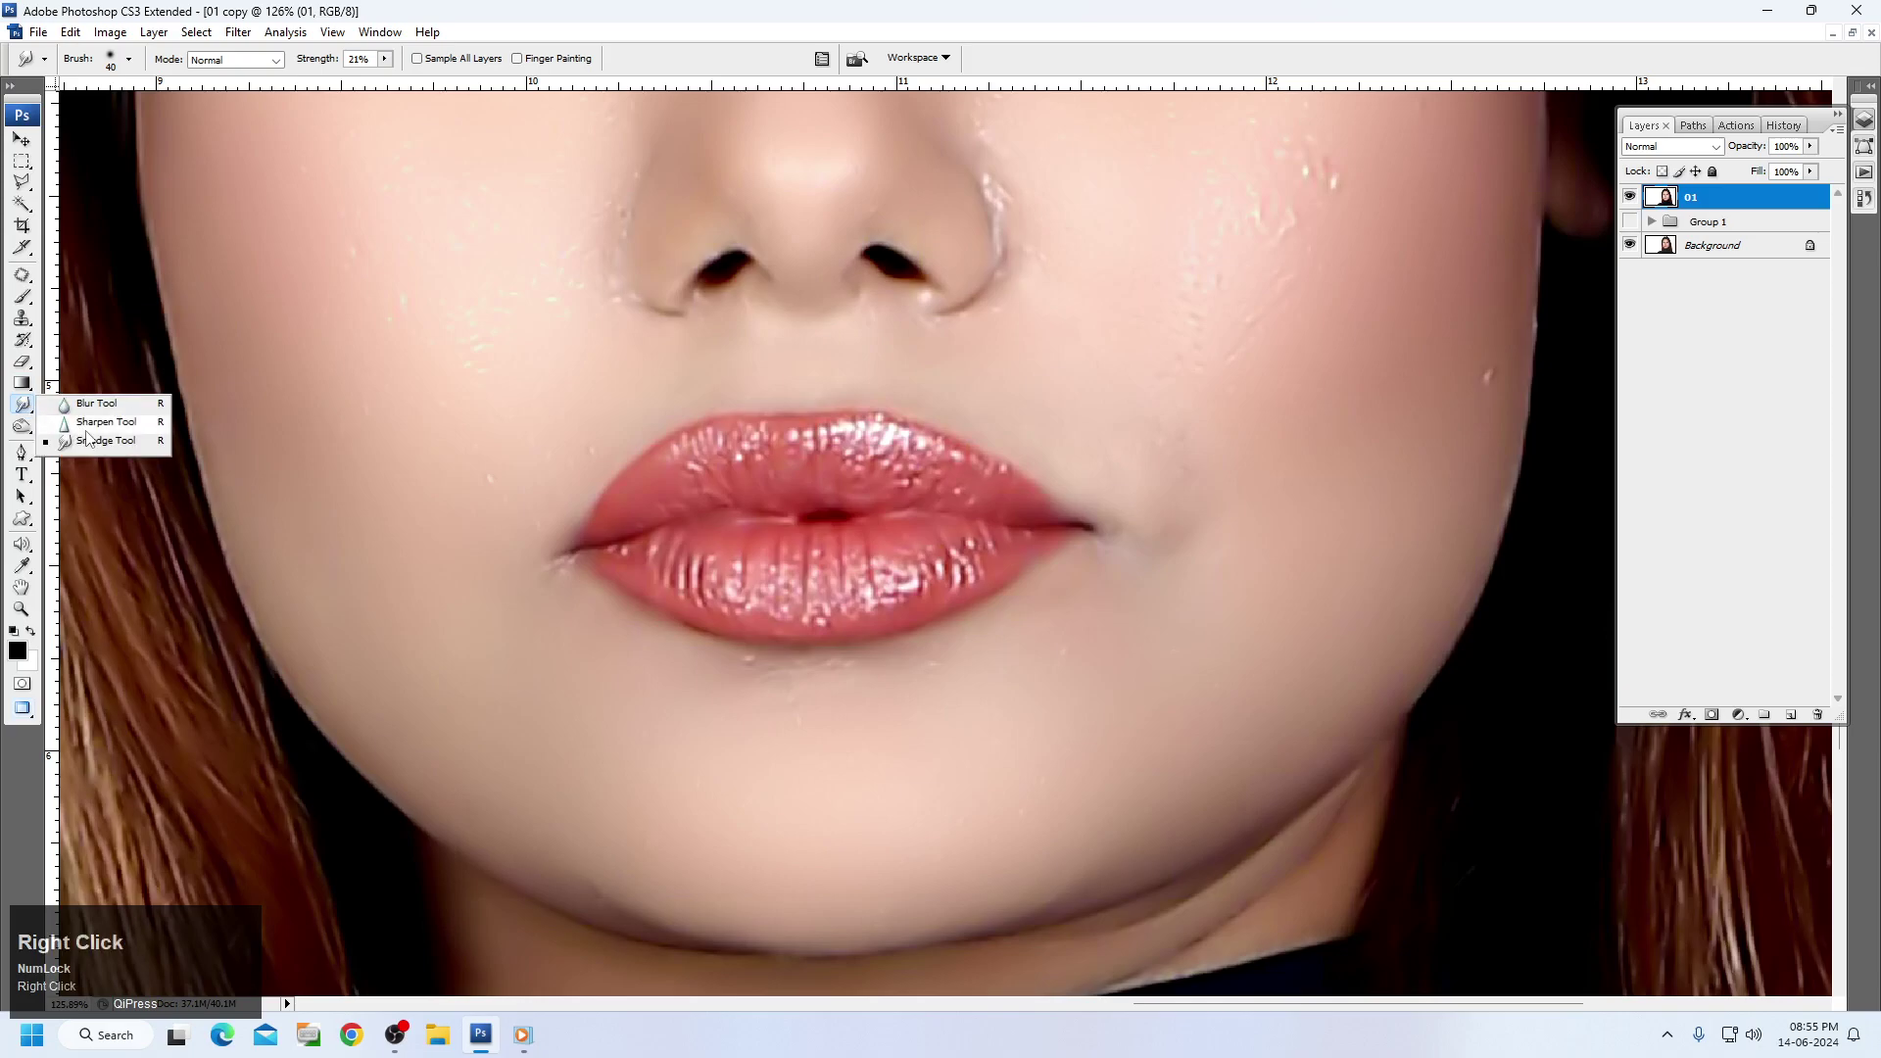
pyautogui.click(110, 446)
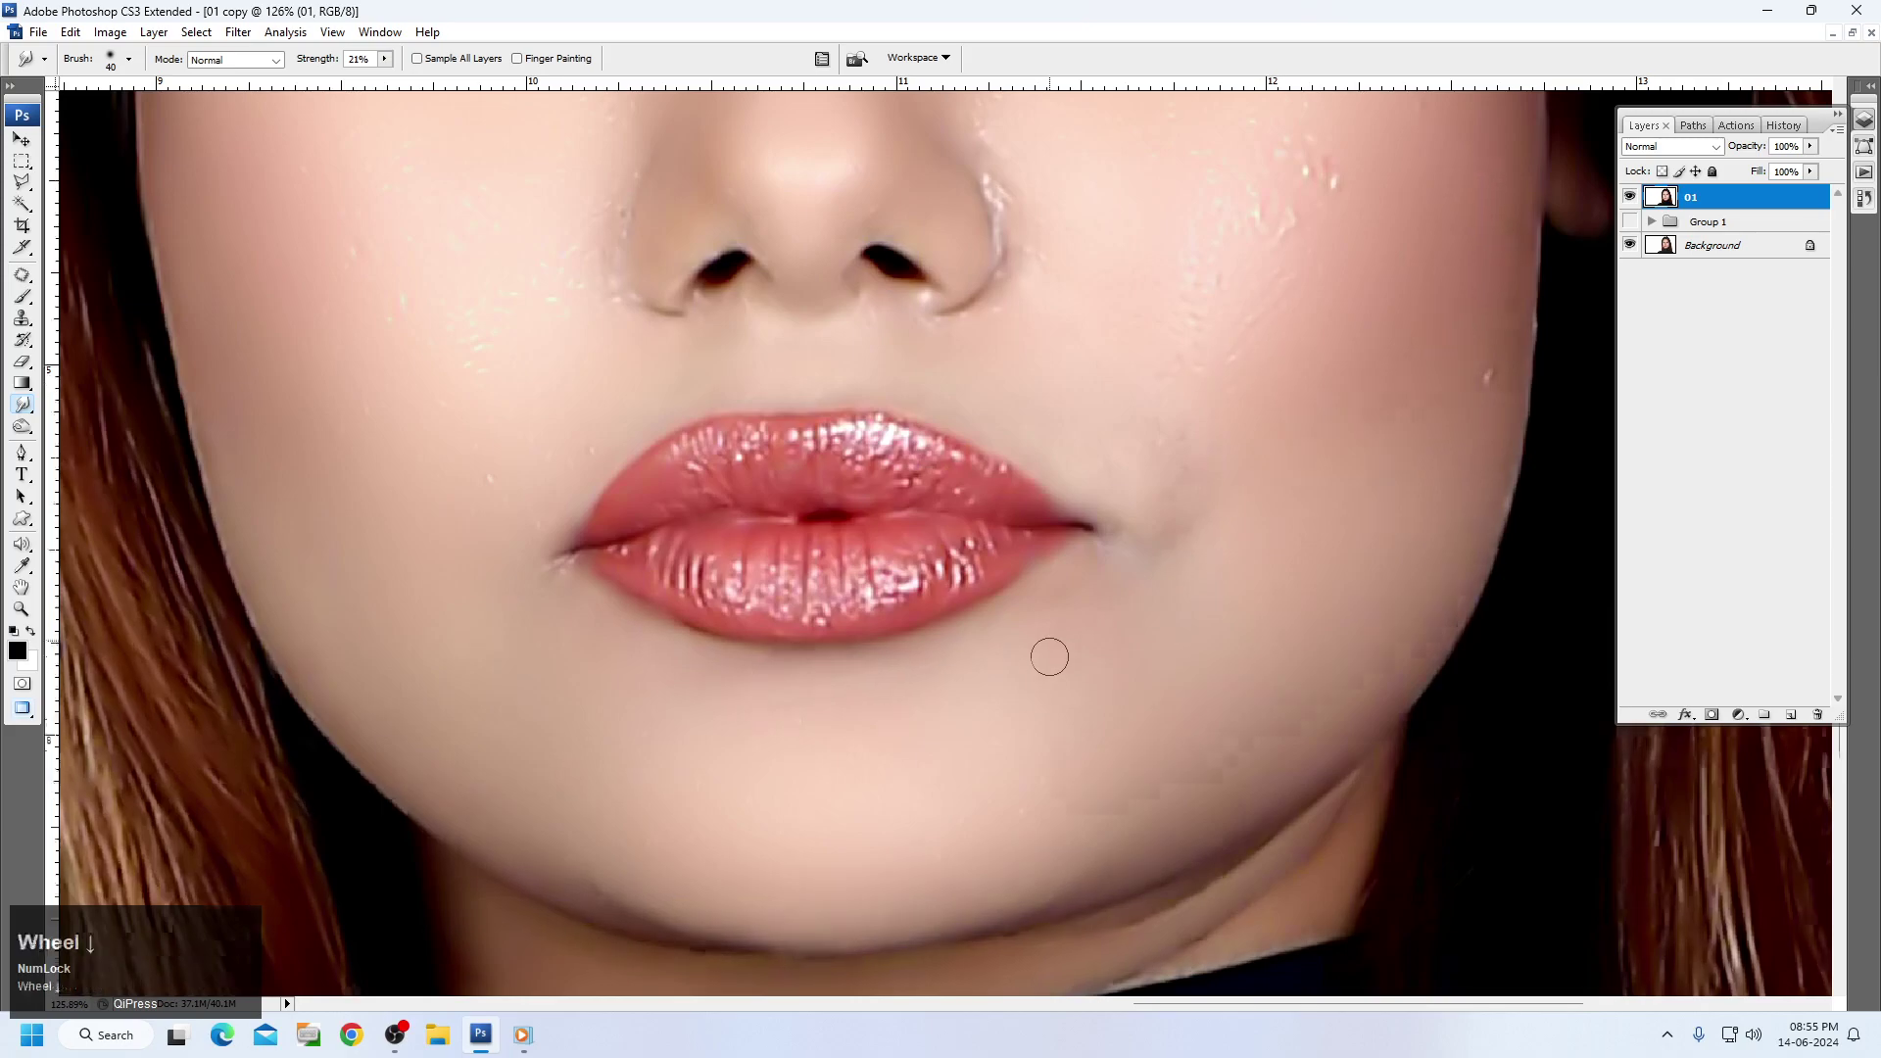
pyautogui.scroll(-5, 1050, 656)
# Enlarge the Smudge brush to 60 and smooth the specks on the lower left cheek beside the mouth.
pyautogui.press(']')
pyautogui.press(']')
pyautogui.click(794, 421)
pyautogui.moveTo(500, 303); pyautogui.dragTo(461, 533)
pyautogui.moveTo(470, 445); pyautogui.dragTo(455, 447)
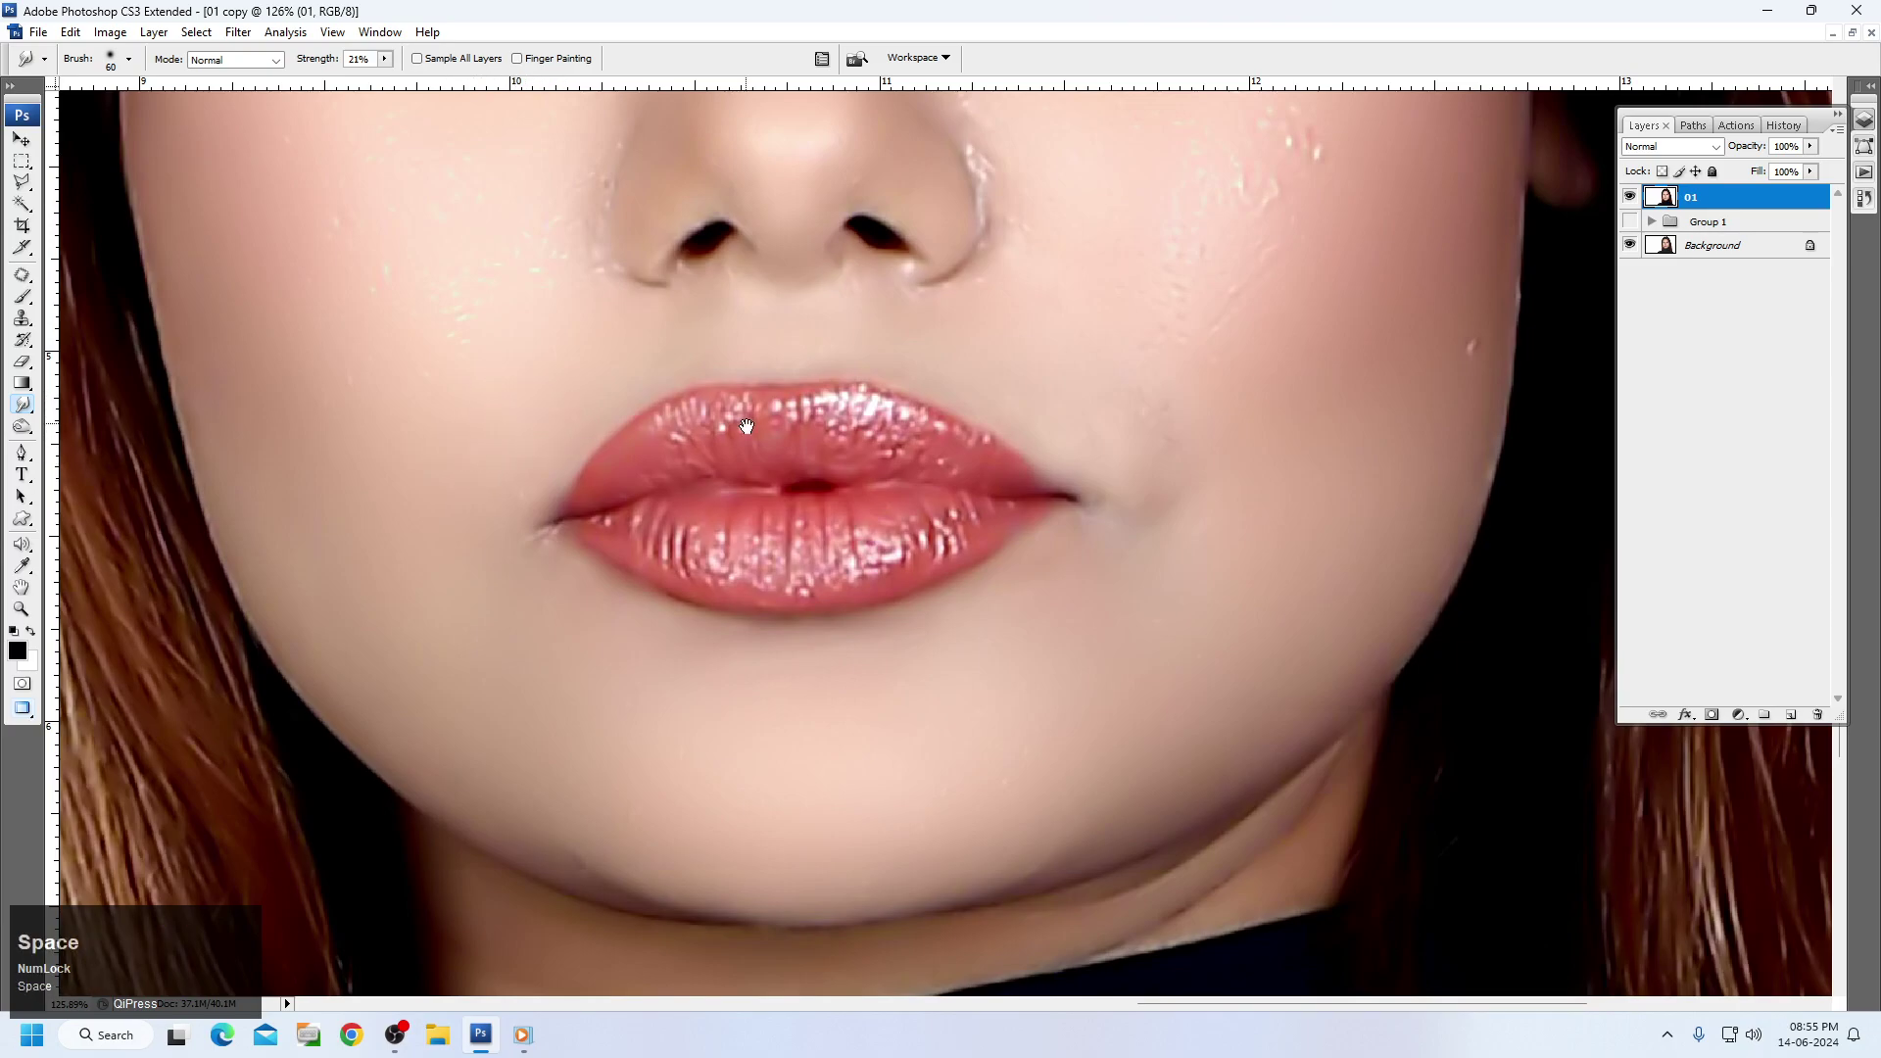
pyautogui.moveTo(751, 424); pyautogui.dragTo(750, 673)
pyautogui.moveTo(367, 596); pyautogui.dragTo(348, 604)
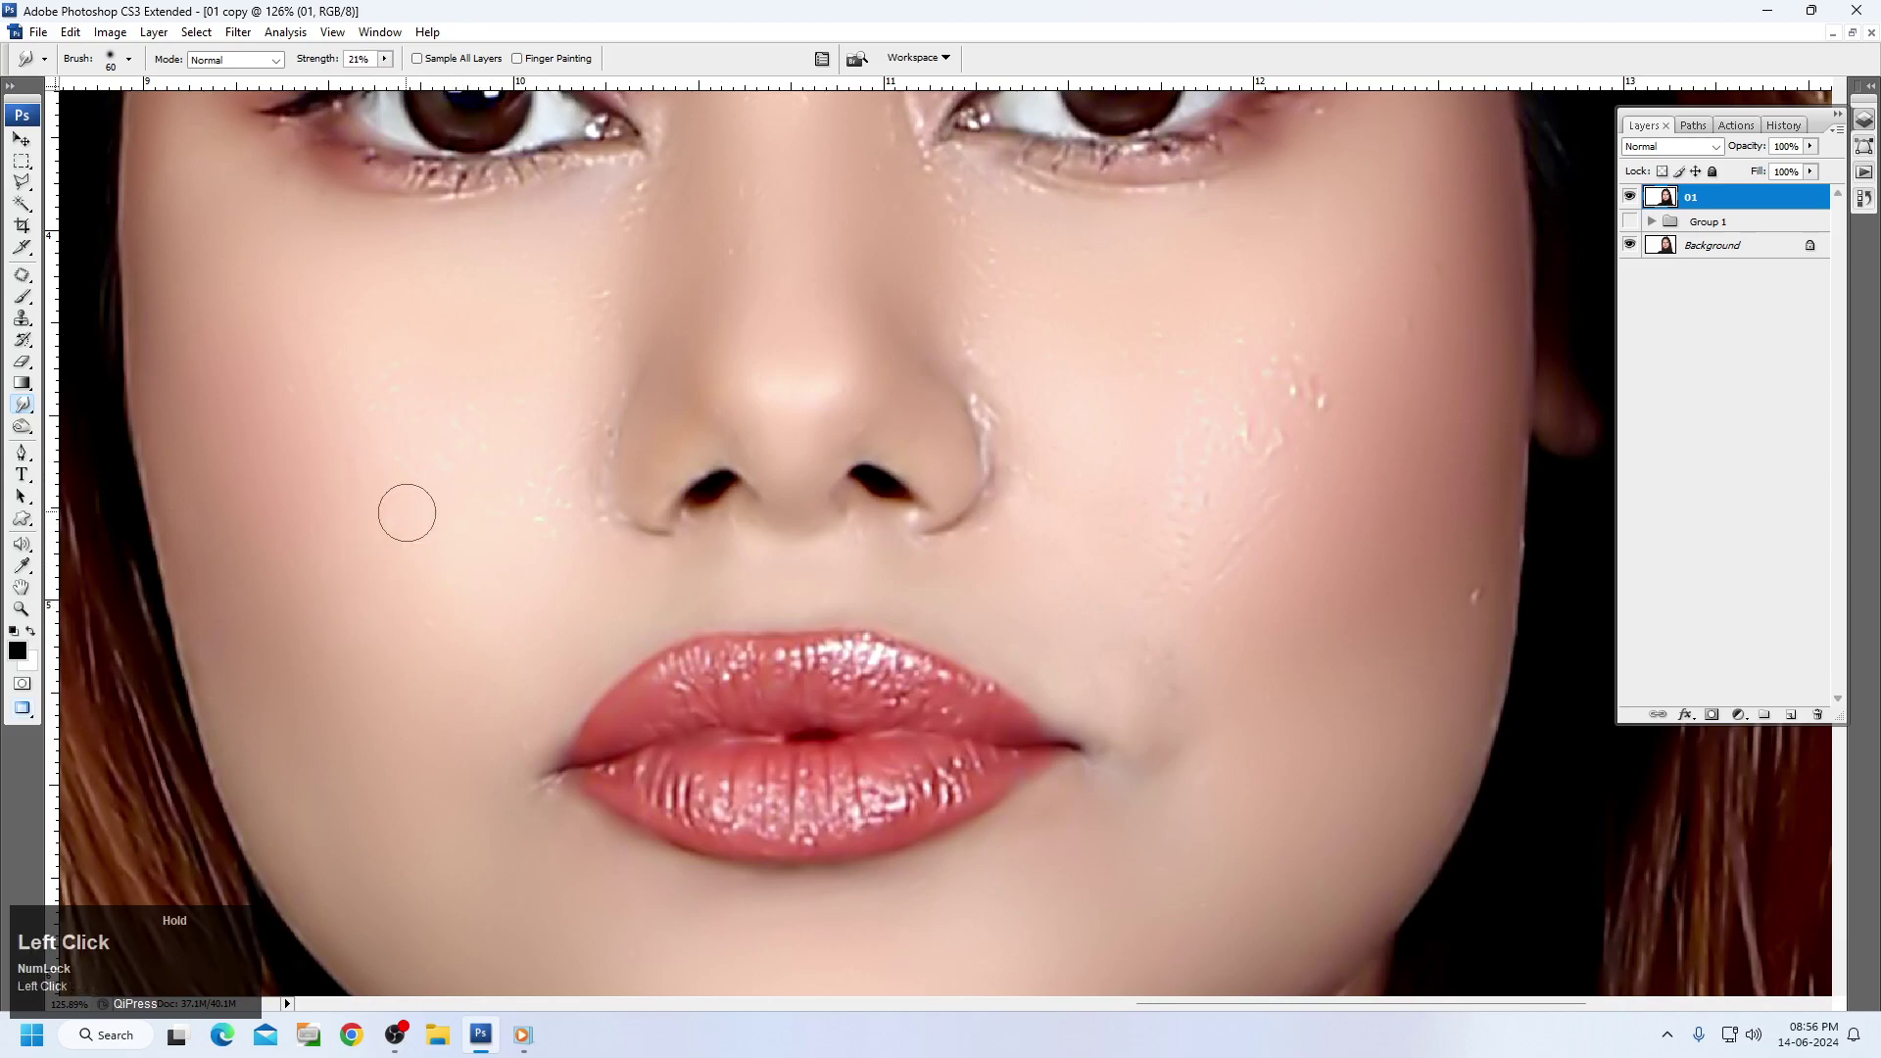
# Enlarge the Smudge brush to 80 and blend the bright specks across the left cheek toward the nose.
pyautogui.press(']')
pyautogui.press(']')
pyautogui.moveTo(396, 401)
pyautogui.mouseDown()
pyautogui.moveTo(337, 384)
pyautogui.moveTo(309, 399)
pyautogui.mouseUp()
pyautogui.moveTo(454, 470); pyautogui.dragTo(470, 459)
pyautogui.moveTo(526, 522); pyautogui.dragTo(533, 507)
# Smudge away the bright specks around the left nostril and the adjoining cheek.
pyautogui.press('space')
pyautogui.rightClick(588, 504)
pyautogui.click(619, 520)
pyautogui.hotkey('ctrl', 'space')
pyautogui.moveTo(1025, 419); pyautogui.dragTo(1455, 669)
pyautogui.hotkey('ctrl', 'space')
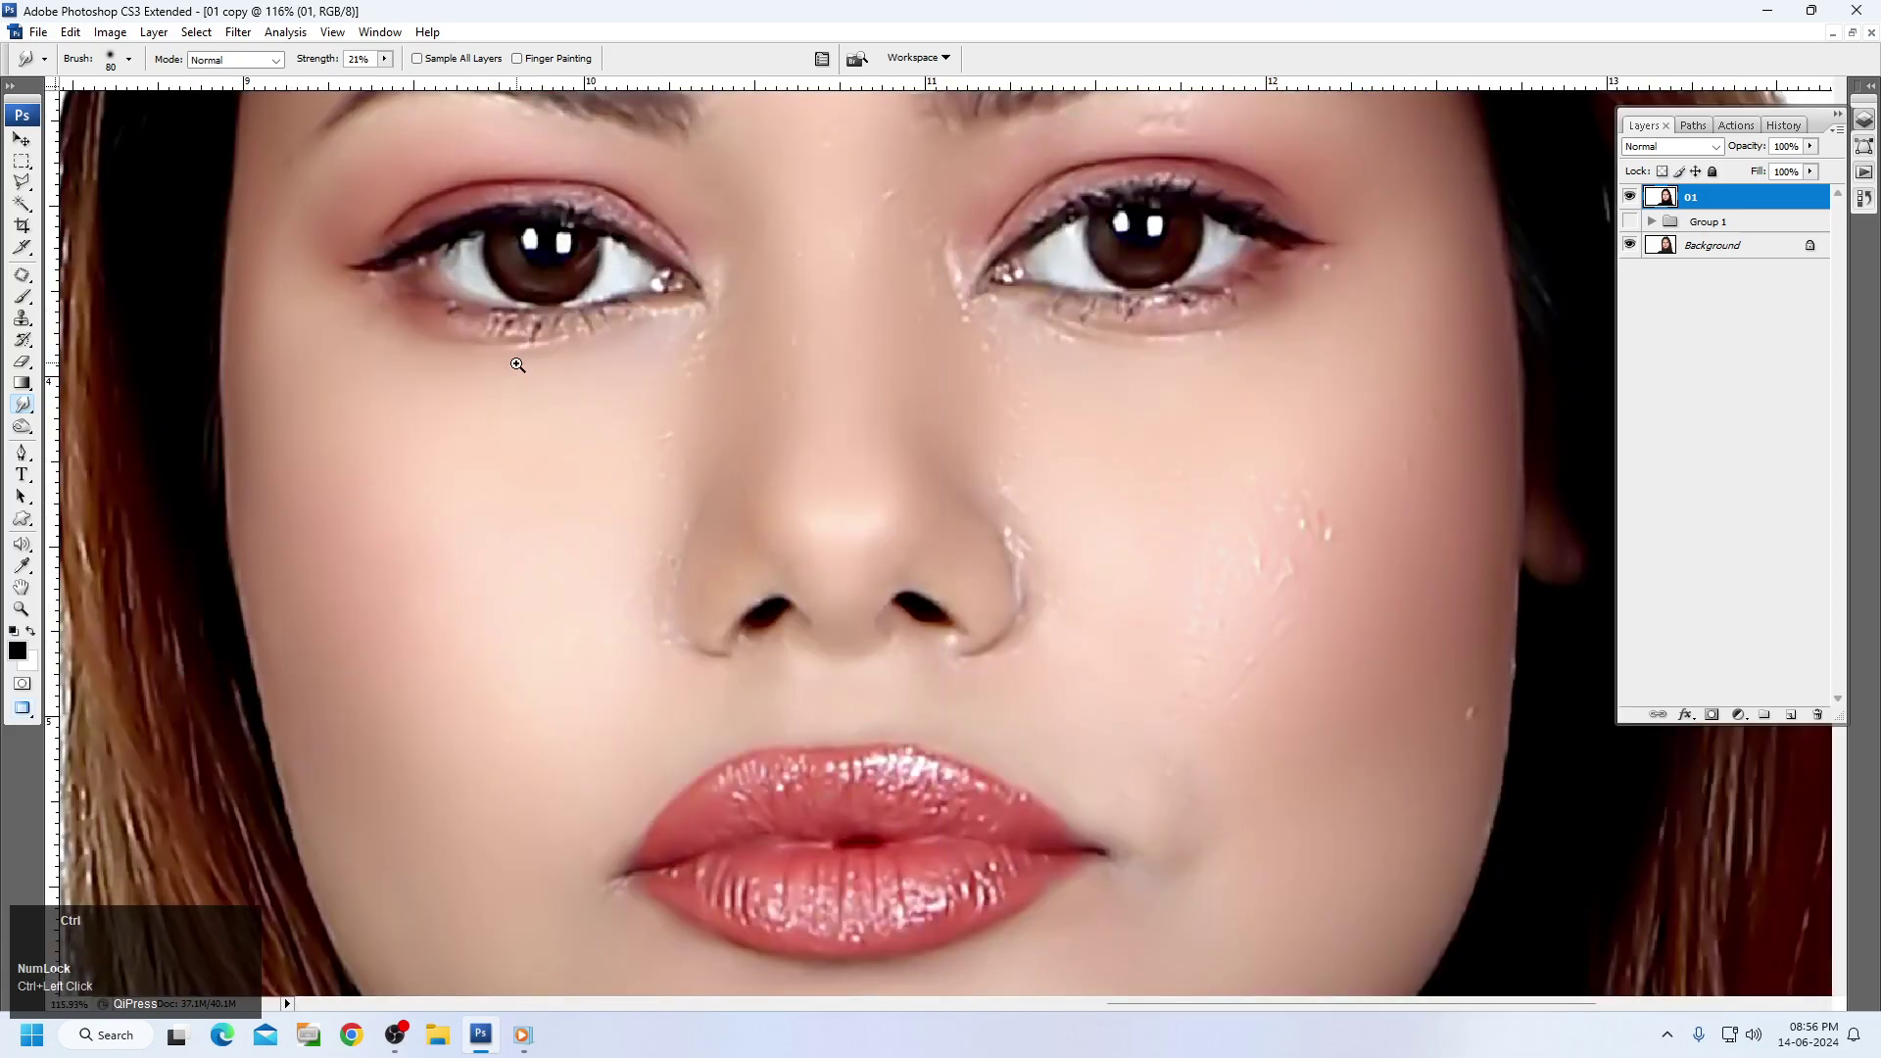
pyautogui.moveTo(516, 364); pyautogui.dragTo(1311, 805)
pyautogui.moveTo(641, 706); pyautogui.dragTo(632, 696)
pyautogui.moveTo(890, 712)
pyautogui.mouseDown()
pyautogui.moveTo(999, 701)
pyautogui.moveTo(1147, 735)
pyautogui.moveTo(1097, 732)
pyautogui.moveTo(1196, 664)
pyautogui.moveTo(1215, 529)
pyautogui.moveTo(1131, 419)
pyautogui.moveTo(1143, 452)
pyautogui.moveTo(1185, 465)
pyautogui.moveTo(1156, 437)
pyautogui.moveTo(1193, 546)
pyautogui.moveTo(1182, 480)
pyautogui.mouseUp()
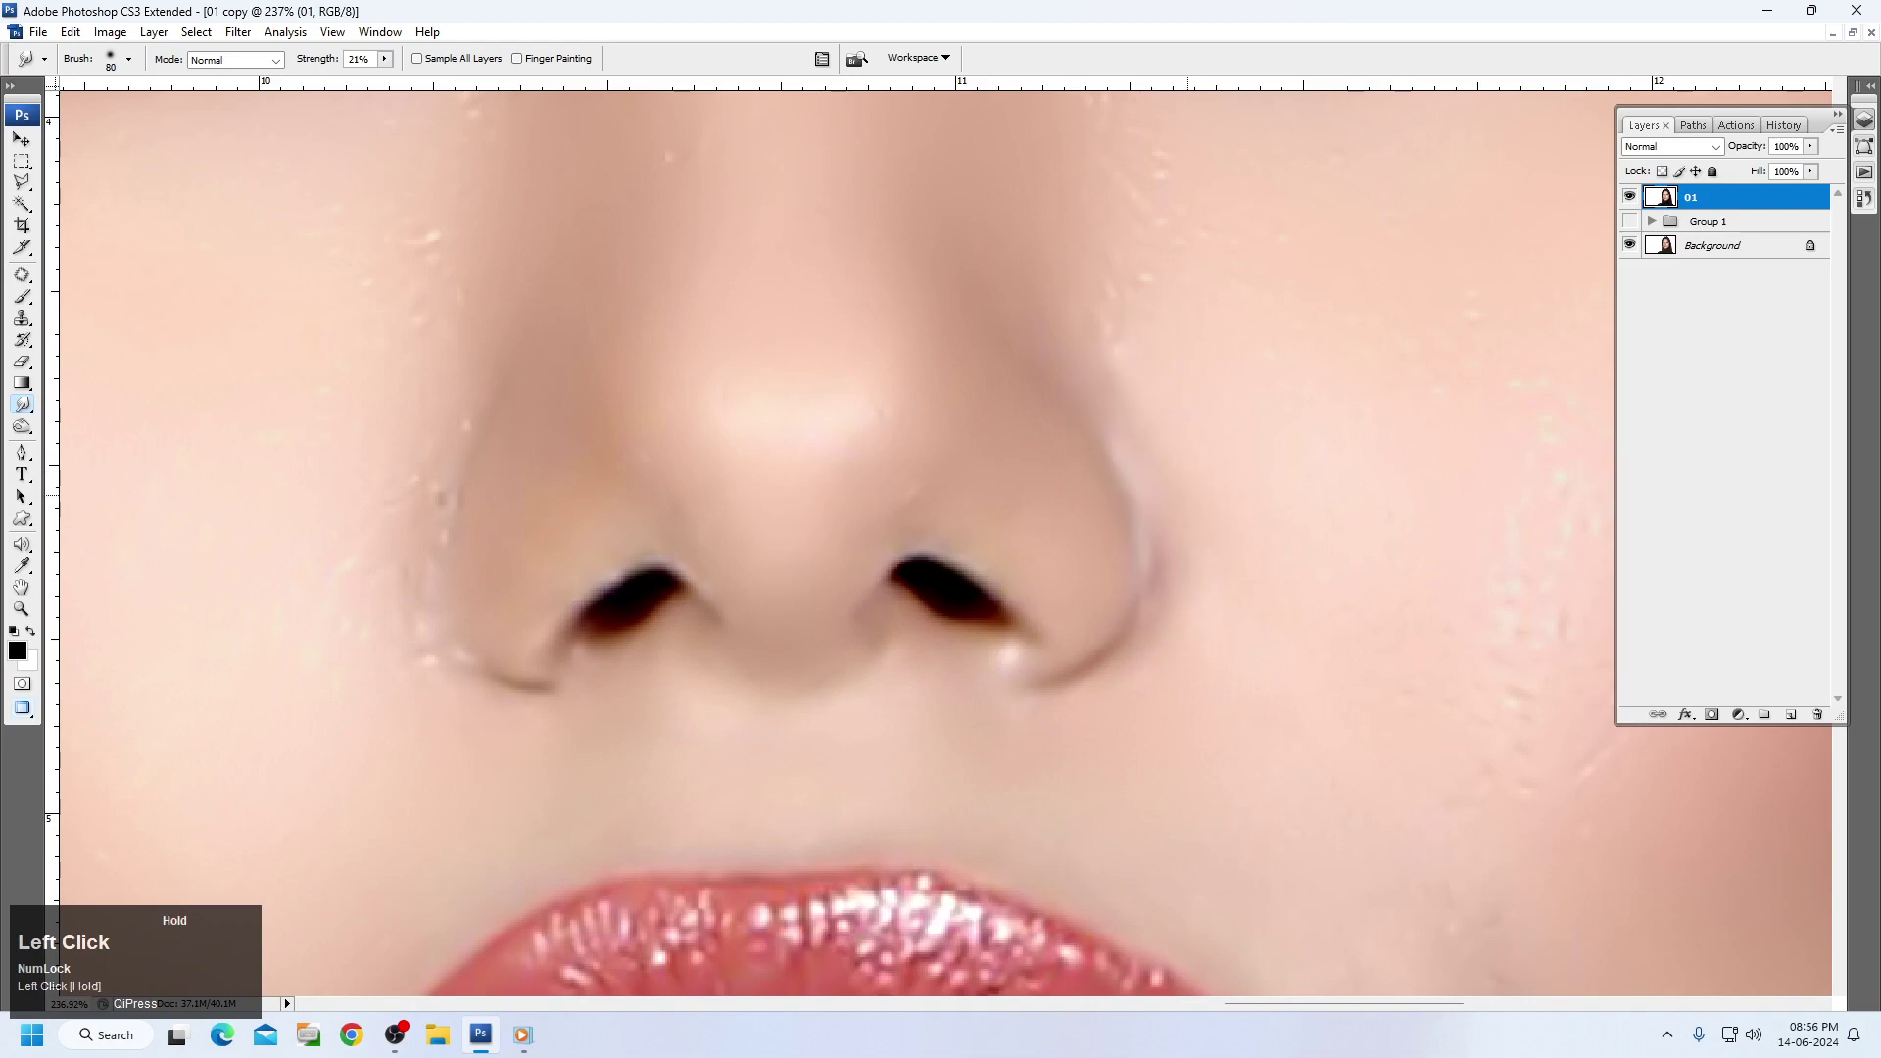
pyautogui.moveTo(480, 674)
pyautogui.mouseDown()
pyautogui.moveTo(398, 577)
pyautogui.moveTo(402, 432)
pyautogui.mouseUp()
pyautogui.moveTo(392, 500); pyautogui.dragTo(435, 385)
pyautogui.moveTo(434, 380); pyautogui.dragTo(407, 454)
pyautogui.moveTo(385, 649); pyautogui.dragTo(379, 600)
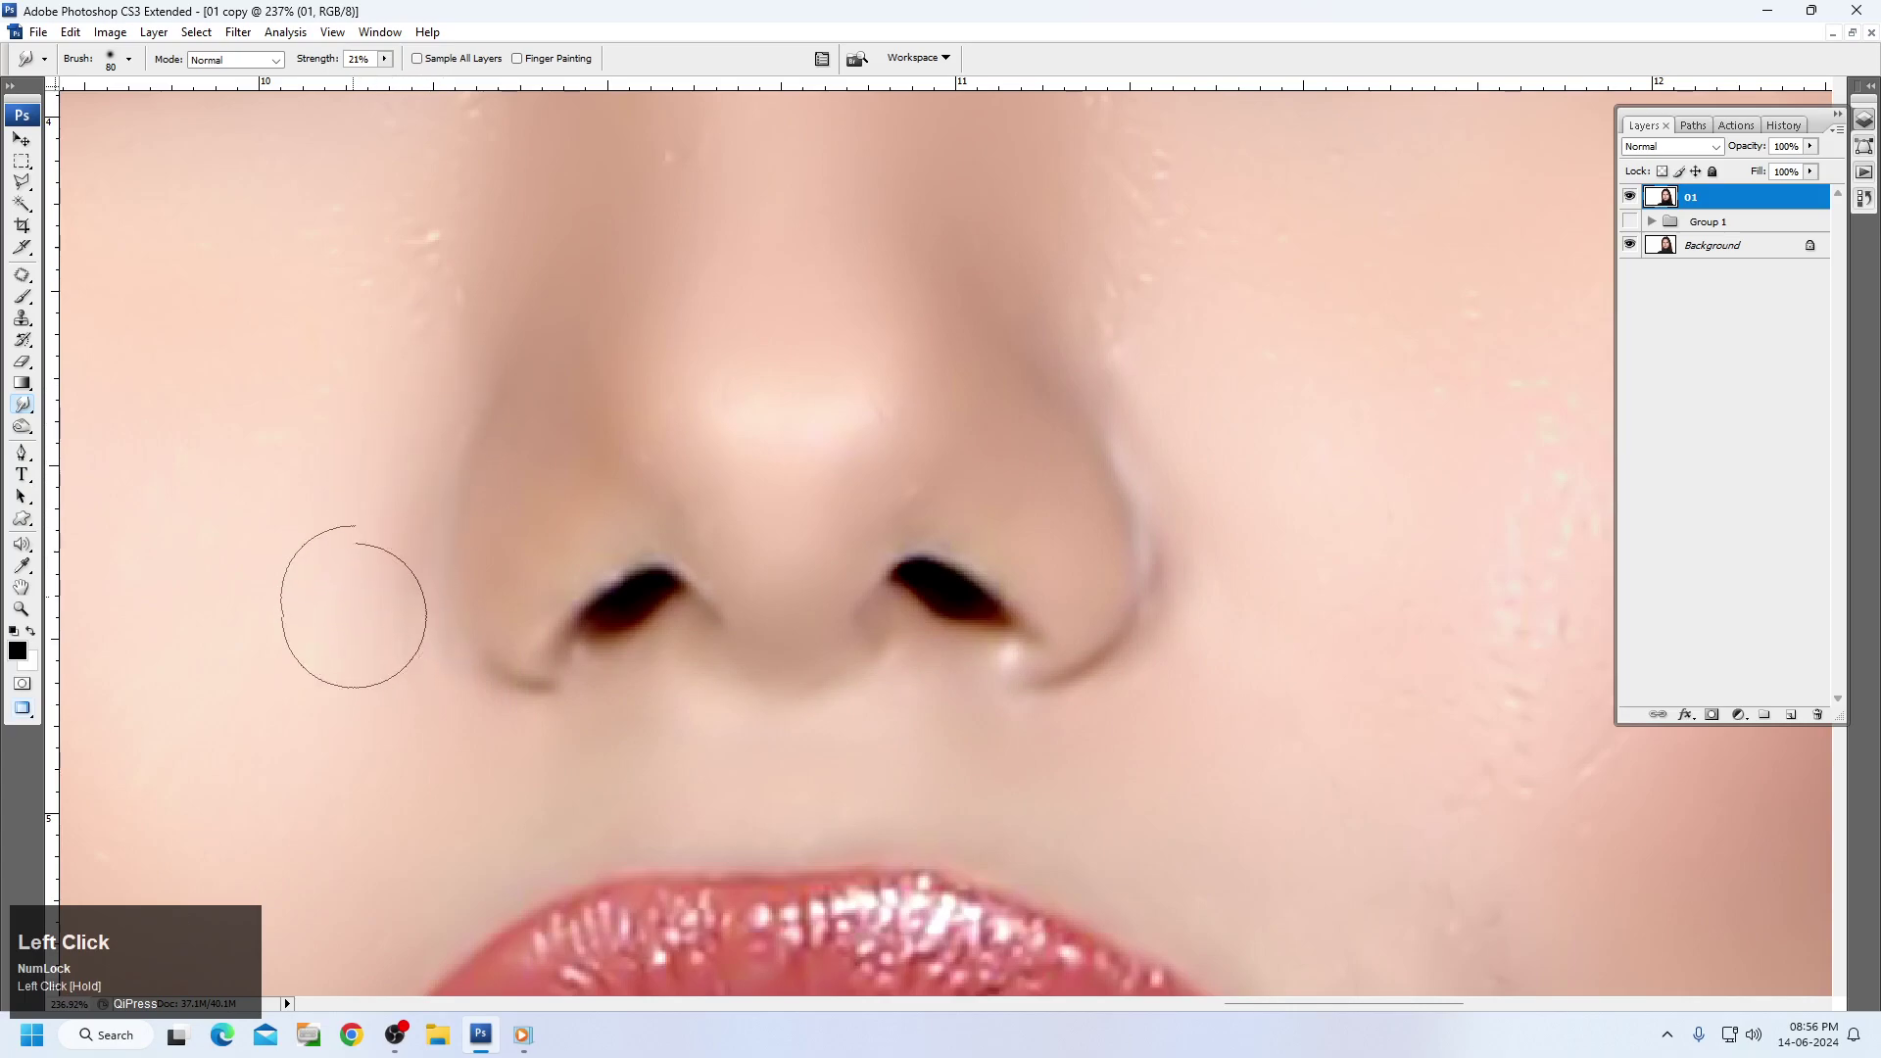
# Smooth the specks along the left side of the nose up toward the inner eye corner.
pyautogui.press('space')
pyautogui.moveTo(620, 467)
pyautogui.mouseDown()
pyautogui.moveTo(660, 487)
pyautogui.moveTo(848, 713)
pyautogui.mouseUp()
pyautogui.moveTo(860, 642)
pyautogui.mouseDown()
pyautogui.moveTo(826, 612)
pyautogui.moveTo(869, 539)
pyautogui.moveTo(893, 405)
pyautogui.mouseUp()
pyautogui.moveTo(814, 464)
pyautogui.mouseDown()
pyautogui.moveTo(828, 437)
pyautogui.moveTo(857, 454)
pyautogui.moveTo(892, 392)
pyautogui.mouseUp()
# Smudge away the specks on the nose bridge between the eyes.
pyautogui.moveTo(995, 306)
pyautogui.mouseDown()
pyautogui.moveTo(948, 224)
pyautogui.moveTo(909, 284)
pyautogui.moveTo(945, 224)
pyautogui.moveTo(1058, 344)
pyautogui.moveTo(1072, 588)
pyautogui.moveTo(1083, 468)
pyautogui.moveTo(951, 763)
pyautogui.mouseUp()
pyautogui.press('space')
pyautogui.click(903, 432)
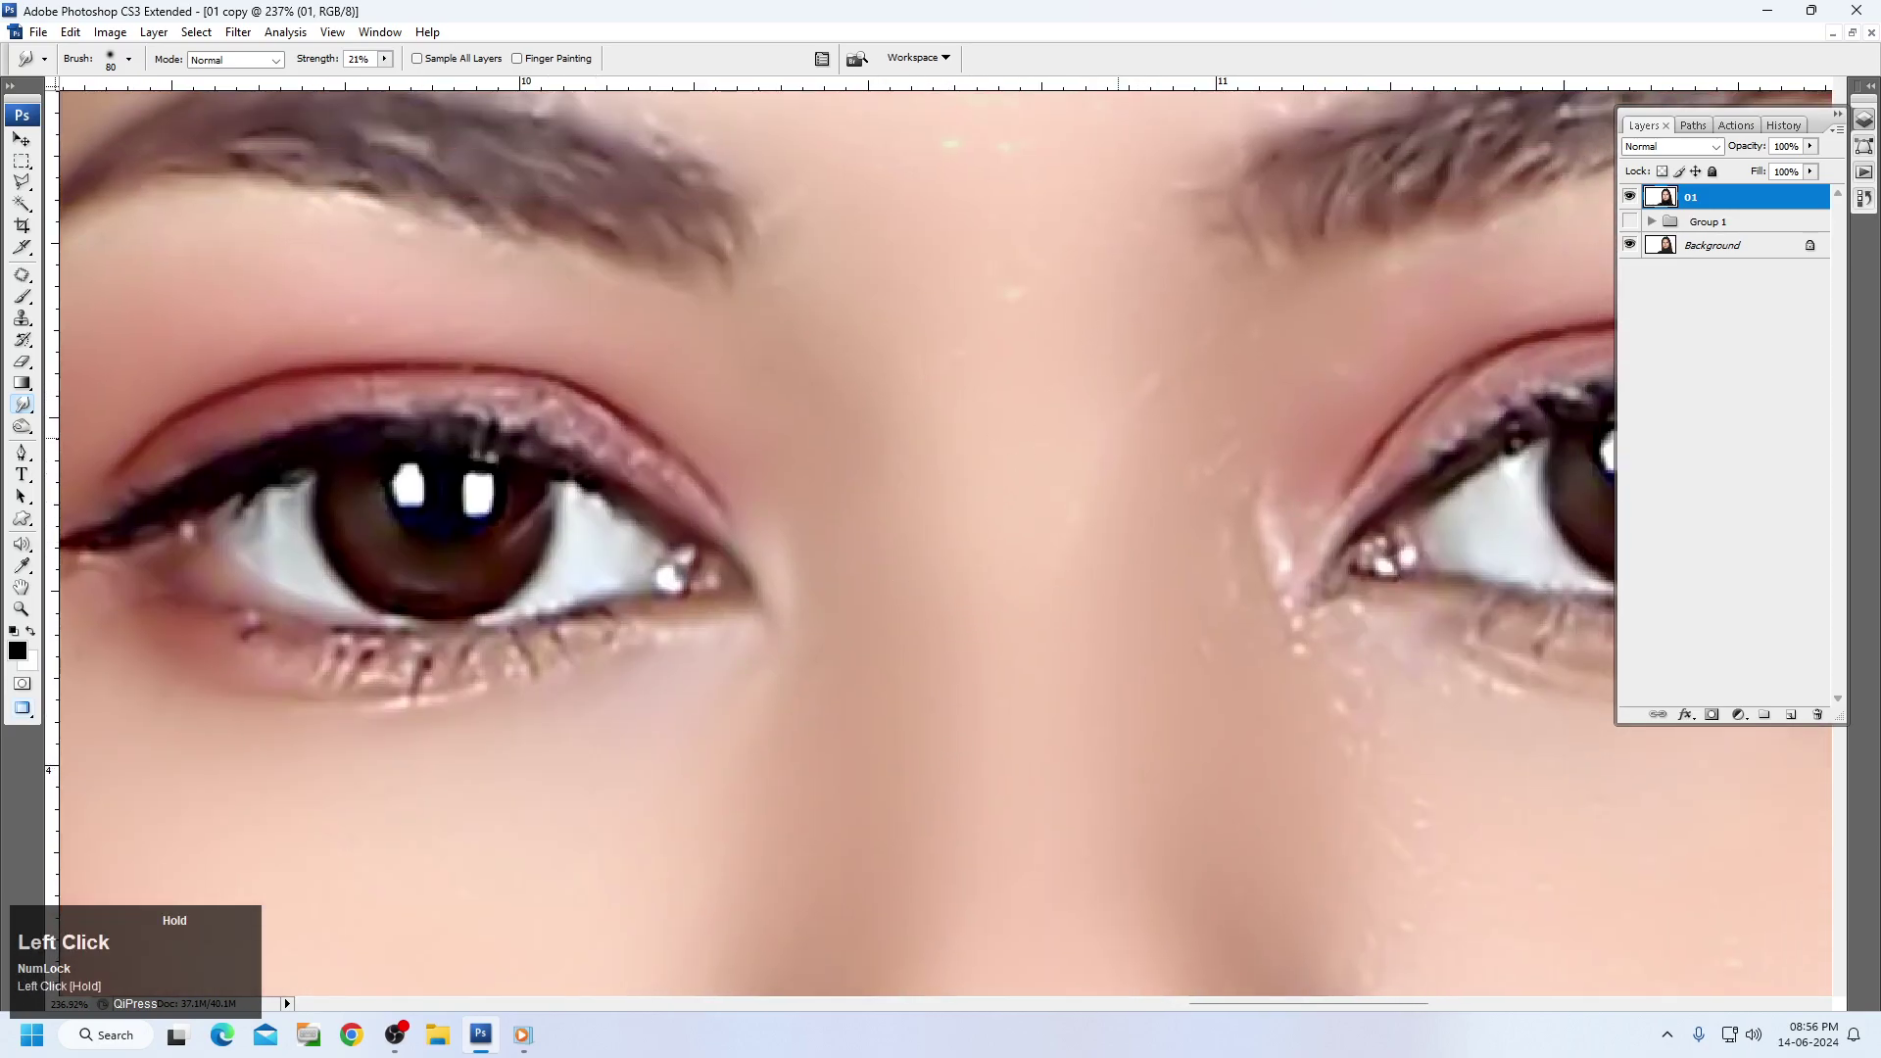
pyautogui.moveTo(1158, 368)
pyautogui.mouseDown()
pyautogui.moveTo(1125, 354)
pyautogui.moveTo(1205, 446)
pyautogui.moveTo(1209, 596)
pyautogui.moveTo(1209, 471)
pyautogui.moveTo(1258, 490)
pyautogui.moveTo(1042, 274)
pyautogui.moveTo(923, 315)
pyautogui.moveTo(932, 284)
pyautogui.mouseUp()
# Smooth the skin specks at the inner corner of the right eye and along the area beneath it.
pyautogui.press('space')
pyautogui.moveTo(1131, 589); pyautogui.dragTo(651, 378)
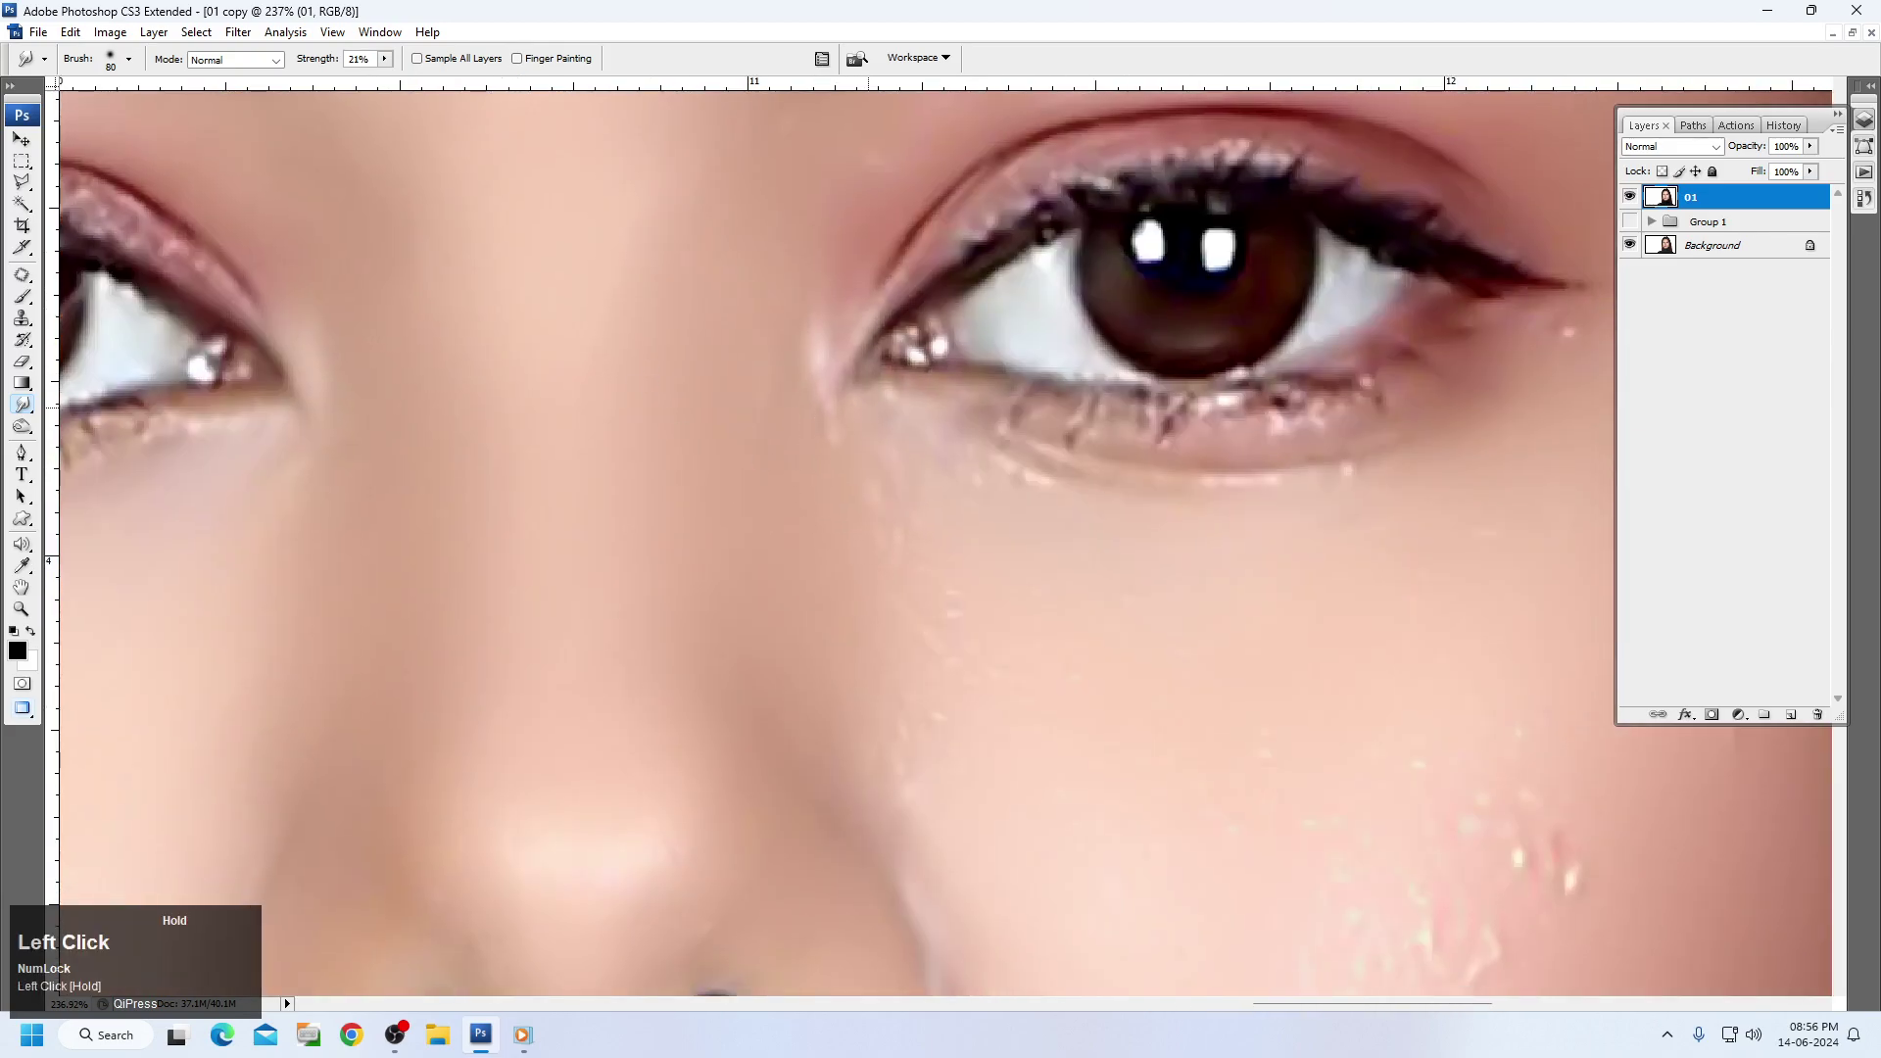
pyautogui.moveTo(852, 423)
pyautogui.mouseDown()
pyautogui.moveTo(861, 518)
pyautogui.moveTo(826, 462)
pyautogui.moveTo(958, 505)
pyautogui.moveTo(924, 741)
pyautogui.moveTo(852, 534)
pyautogui.mouseUp()
pyautogui.press('space')
pyautogui.press('space')
pyautogui.moveTo(1130, 408); pyautogui.dragTo(890, 487)
pyautogui.moveTo(703, 388)
pyautogui.mouseDown()
pyautogui.moveTo(719, 342)
pyautogui.moveTo(686, 340)
pyautogui.moveTo(841, 377)
pyautogui.moveTo(1070, 352)
pyautogui.moveTo(1015, 355)
pyautogui.moveTo(1097, 372)
pyautogui.mouseUp()
pyautogui.moveTo(1114, 382); pyautogui.dragTo(1081, 418)
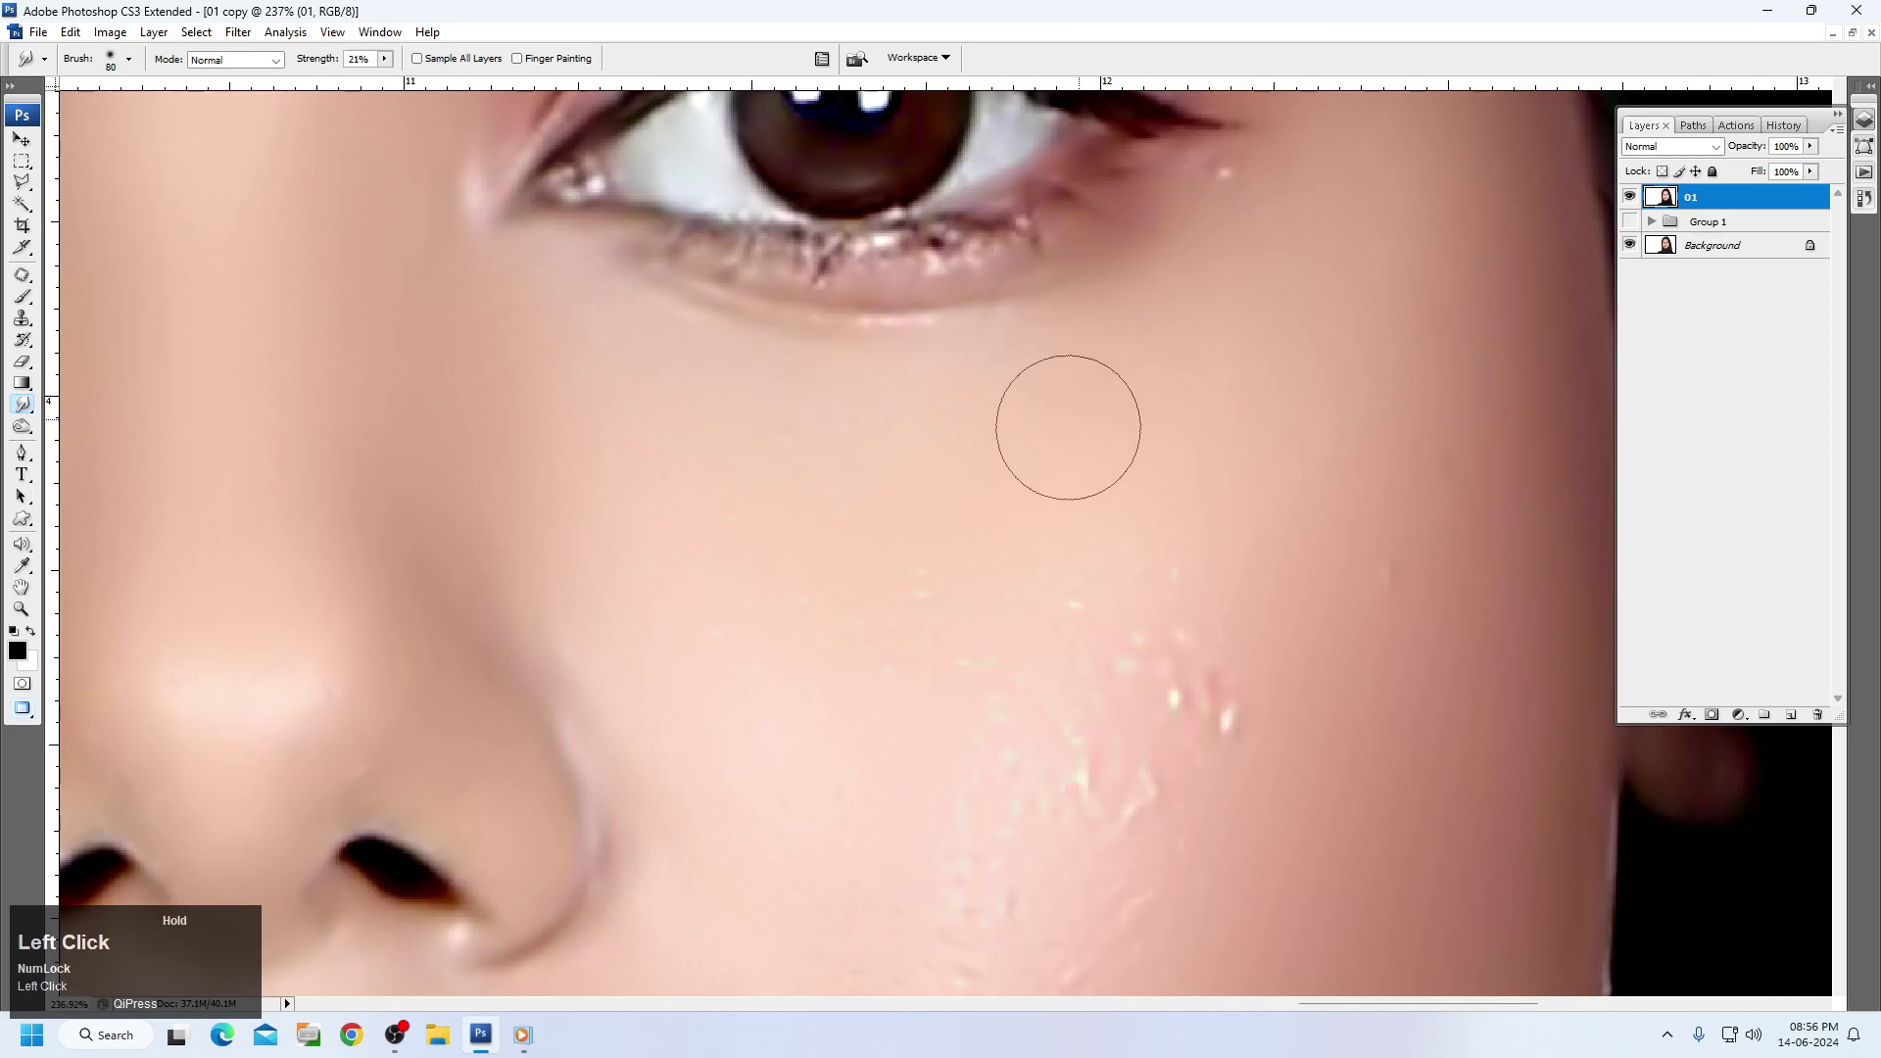
# Blend away the shiny textured highlights in the middle of the right cheek.
pyautogui.press('space')
pyautogui.moveTo(1121, 634); pyautogui.dragTo(1125, 454)
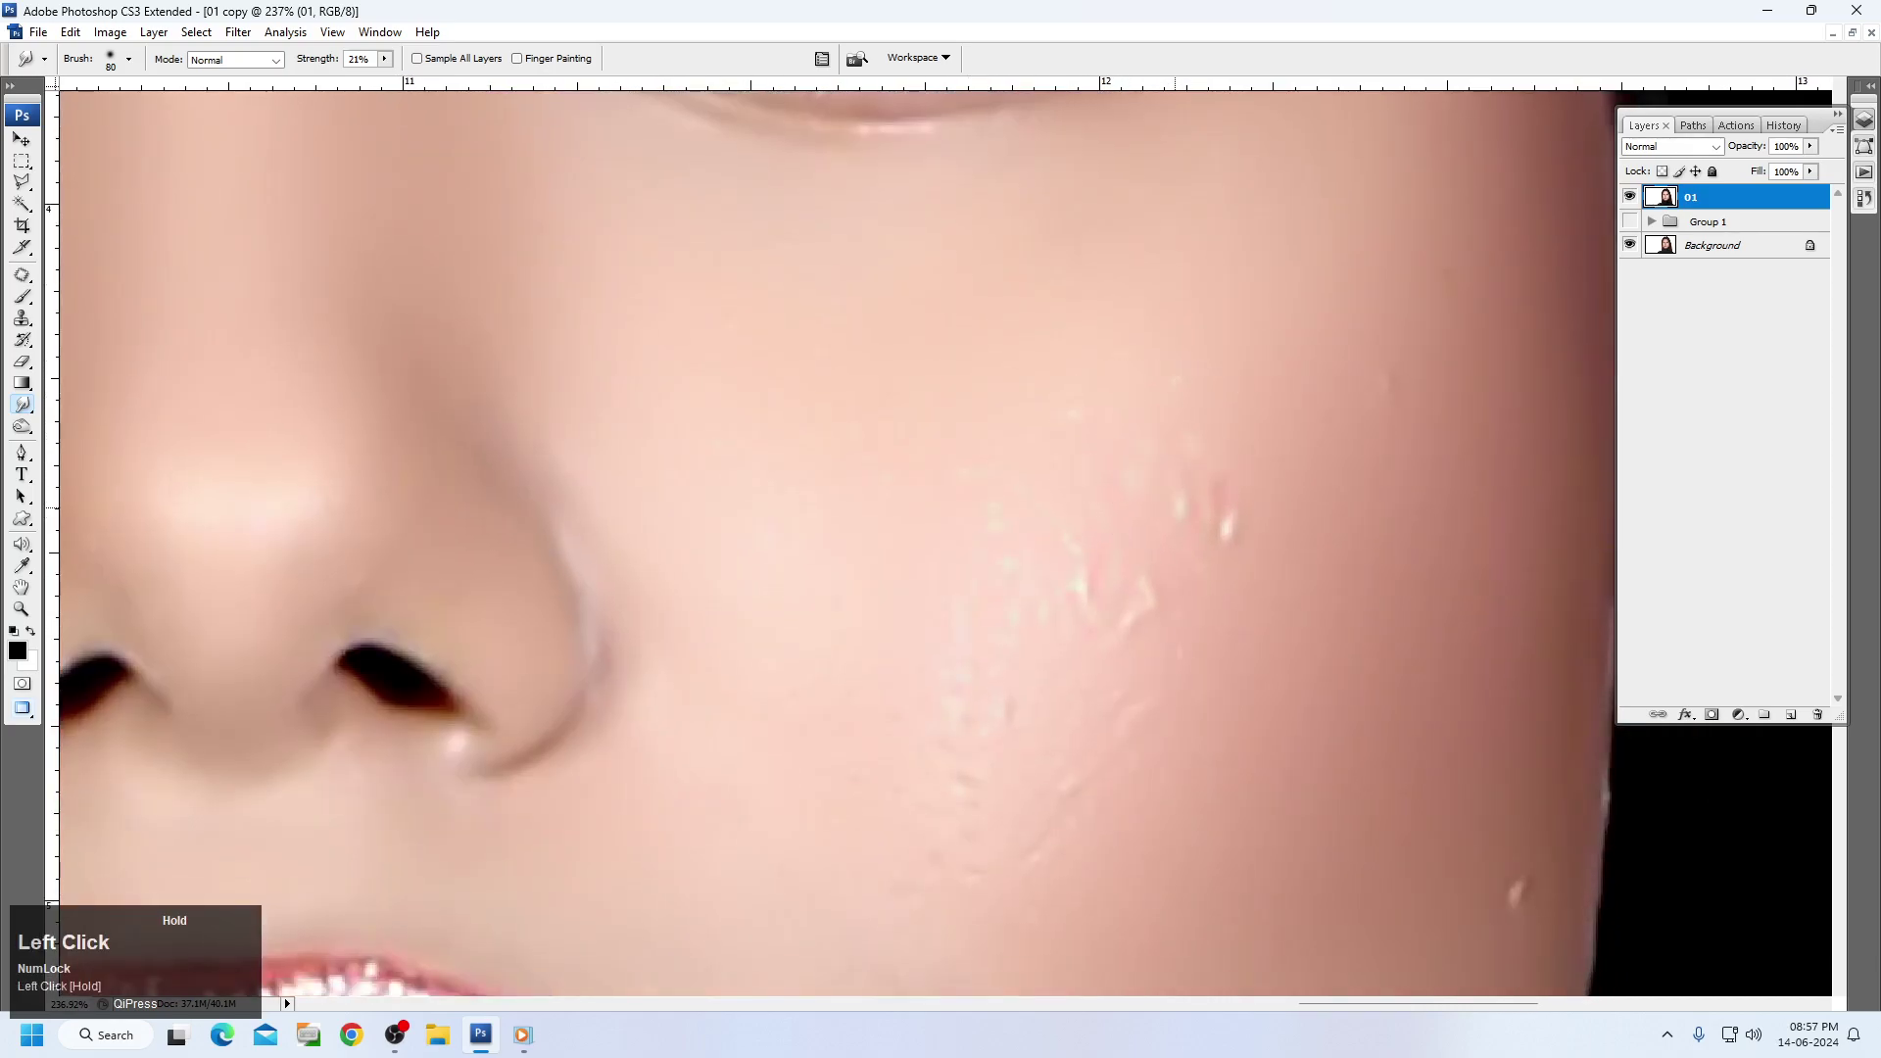
pyautogui.moveTo(1159, 542)
pyautogui.mouseDown()
pyautogui.moveTo(1036, 584)
pyautogui.moveTo(1070, 606)
pyautogui.moveTo(1103, 594)
pyautogui.moveTo(940, 557)
pyautogui.moveTo(1044, 603)
pyautogui.moveTo(981, 755)
pyautogui.moveTo(977, 731)
pyautogui.moveTo(890, 719)
pyautogui.moveTo(1117, 725)
pyautogui.moveTo(1142, 665)
pyautogui.moveTo(915, 888)
pyautogui.moveTo(1208, 564)
pyautogui.mouseUp()
pyautogui.moveTo(1384, 360); pyautogui.dragTo(1459, 249)
# Smooth the remaining speck on the outer lower right cheek near the face edge.
pyautogui.press('space')
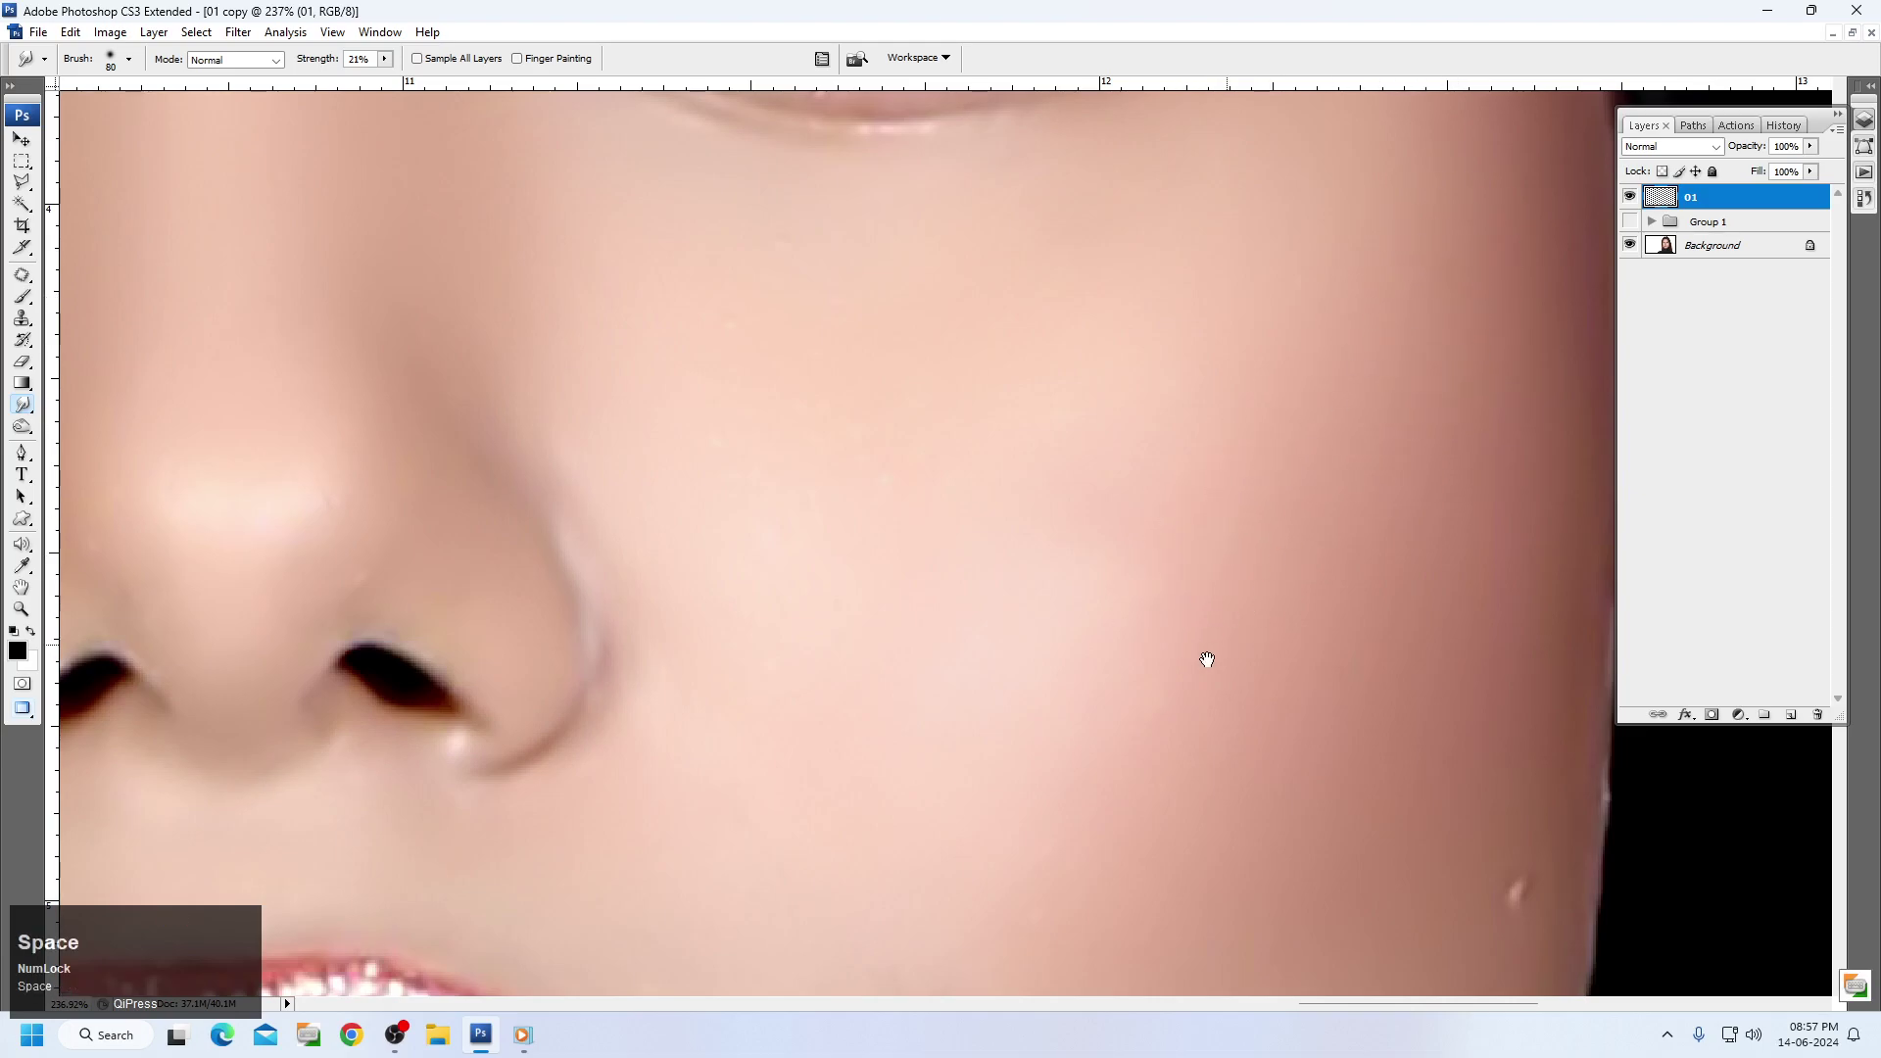
pyautogui.moveTo(1218, 650); pyautogui.dragTo(836, 462)
pyautogui.moveTo(1197, 623)
pyautogui.mouseDown()
pyautogui.moveTo(1181, 678)
pyautogui.moveTo(1038, 749)
pyautogui.mouseUp()
# Smudge away the specks across the left and middle parts of the forehead with a larger brush.
pyautogui.press('space')
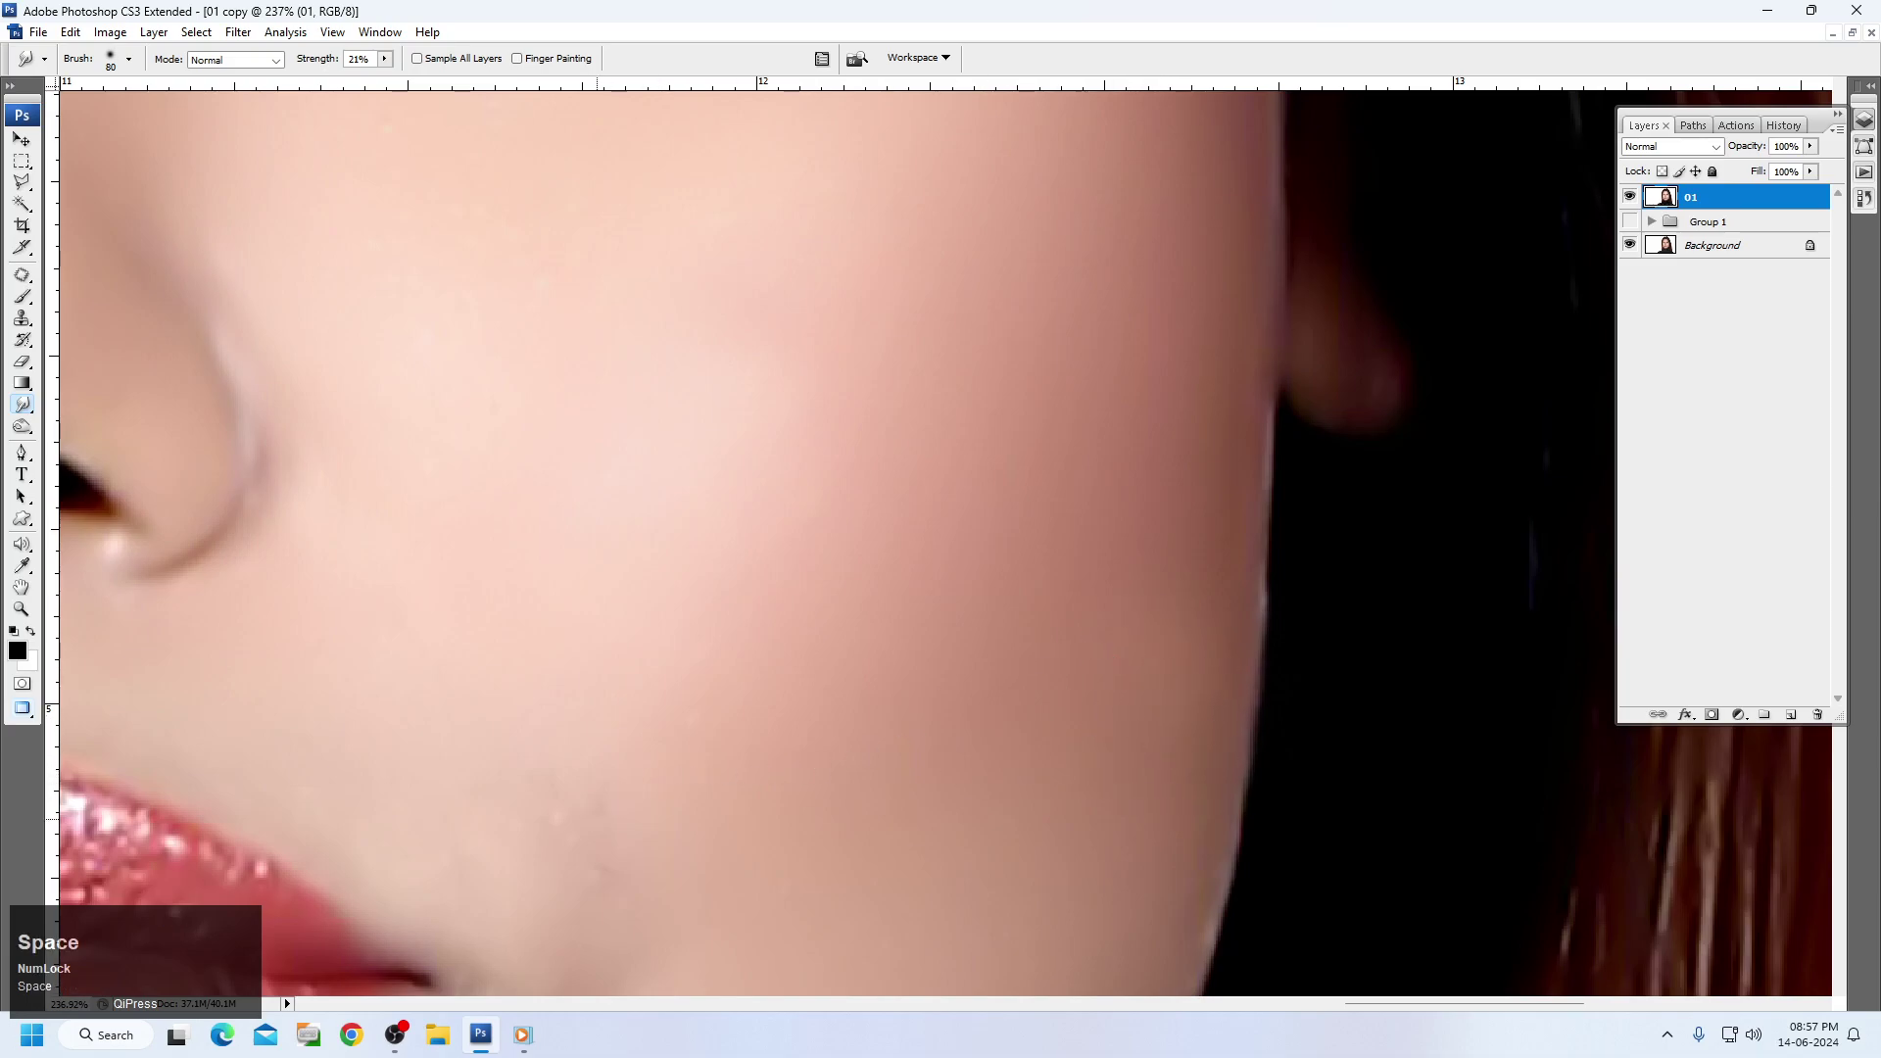
pyautogui.rightClick(747, 625)
pyautogui.click(793, 662)
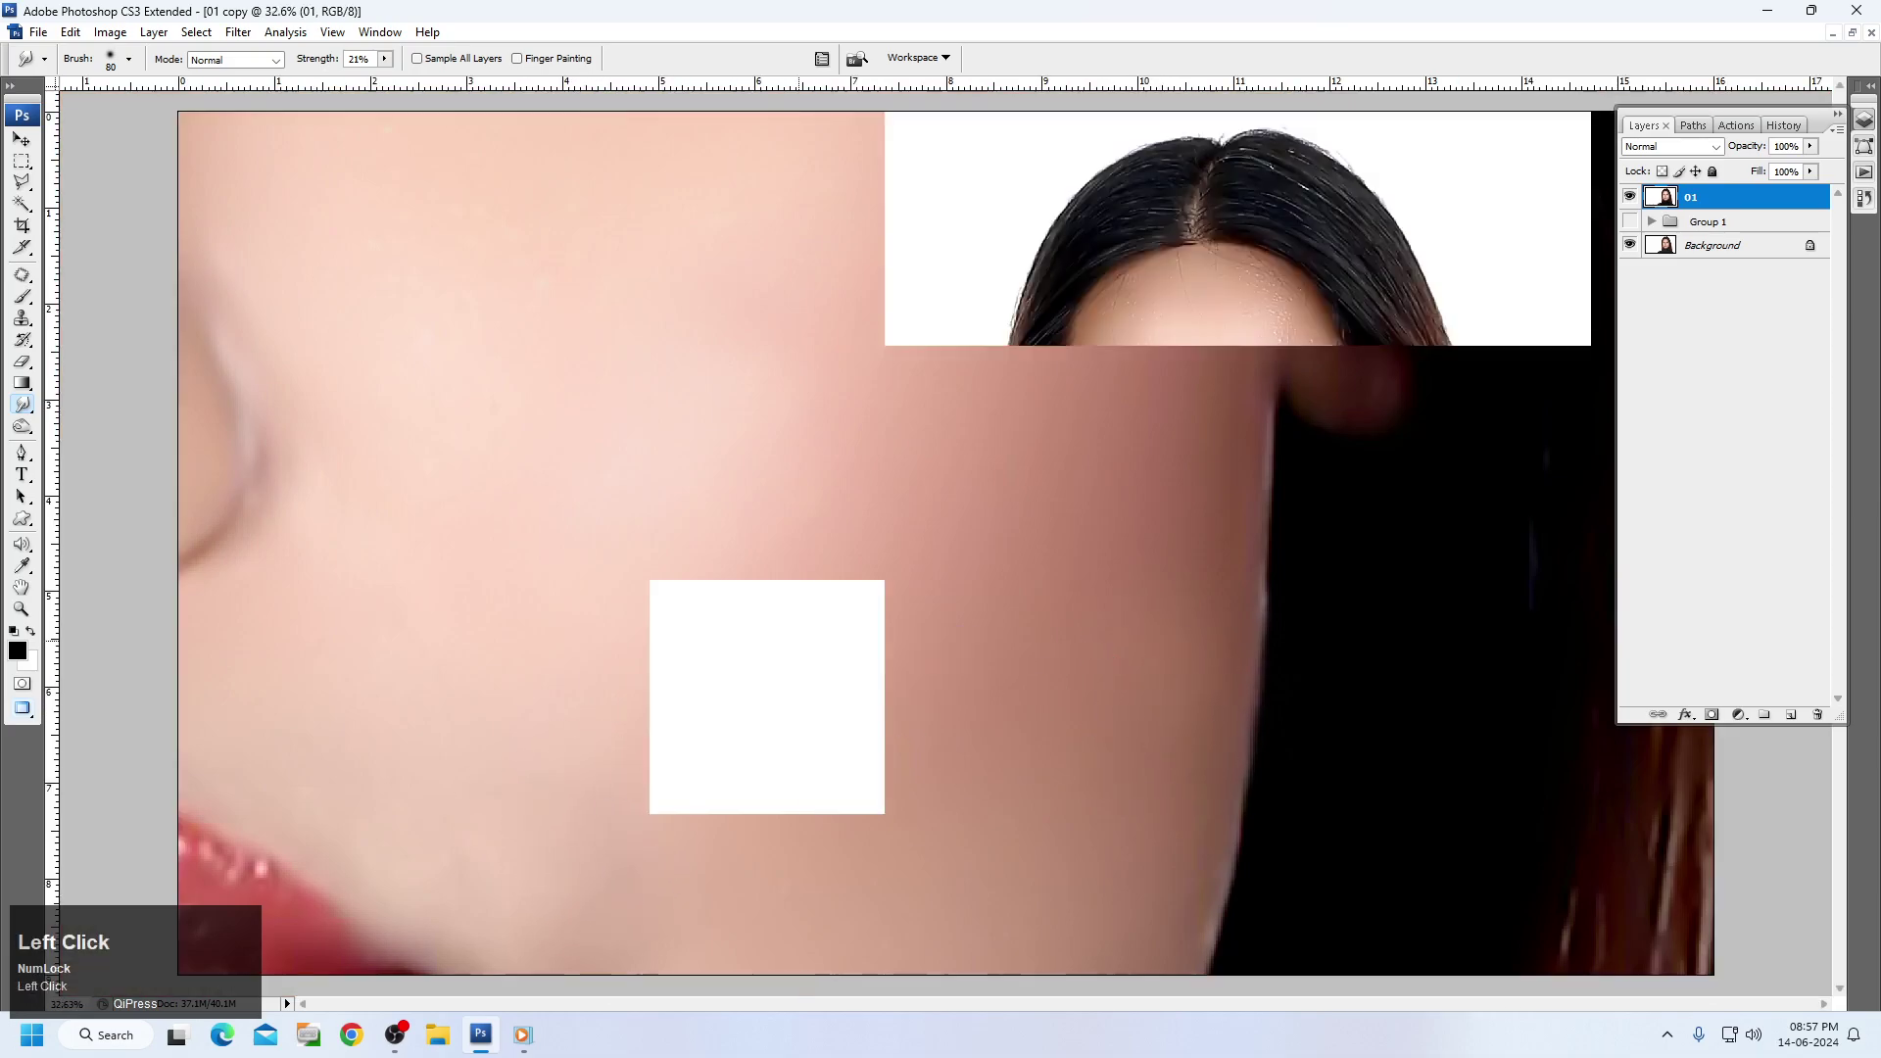
pyautogui.moveTo(982, 287); pyautogui.dragTo(1490, 556)
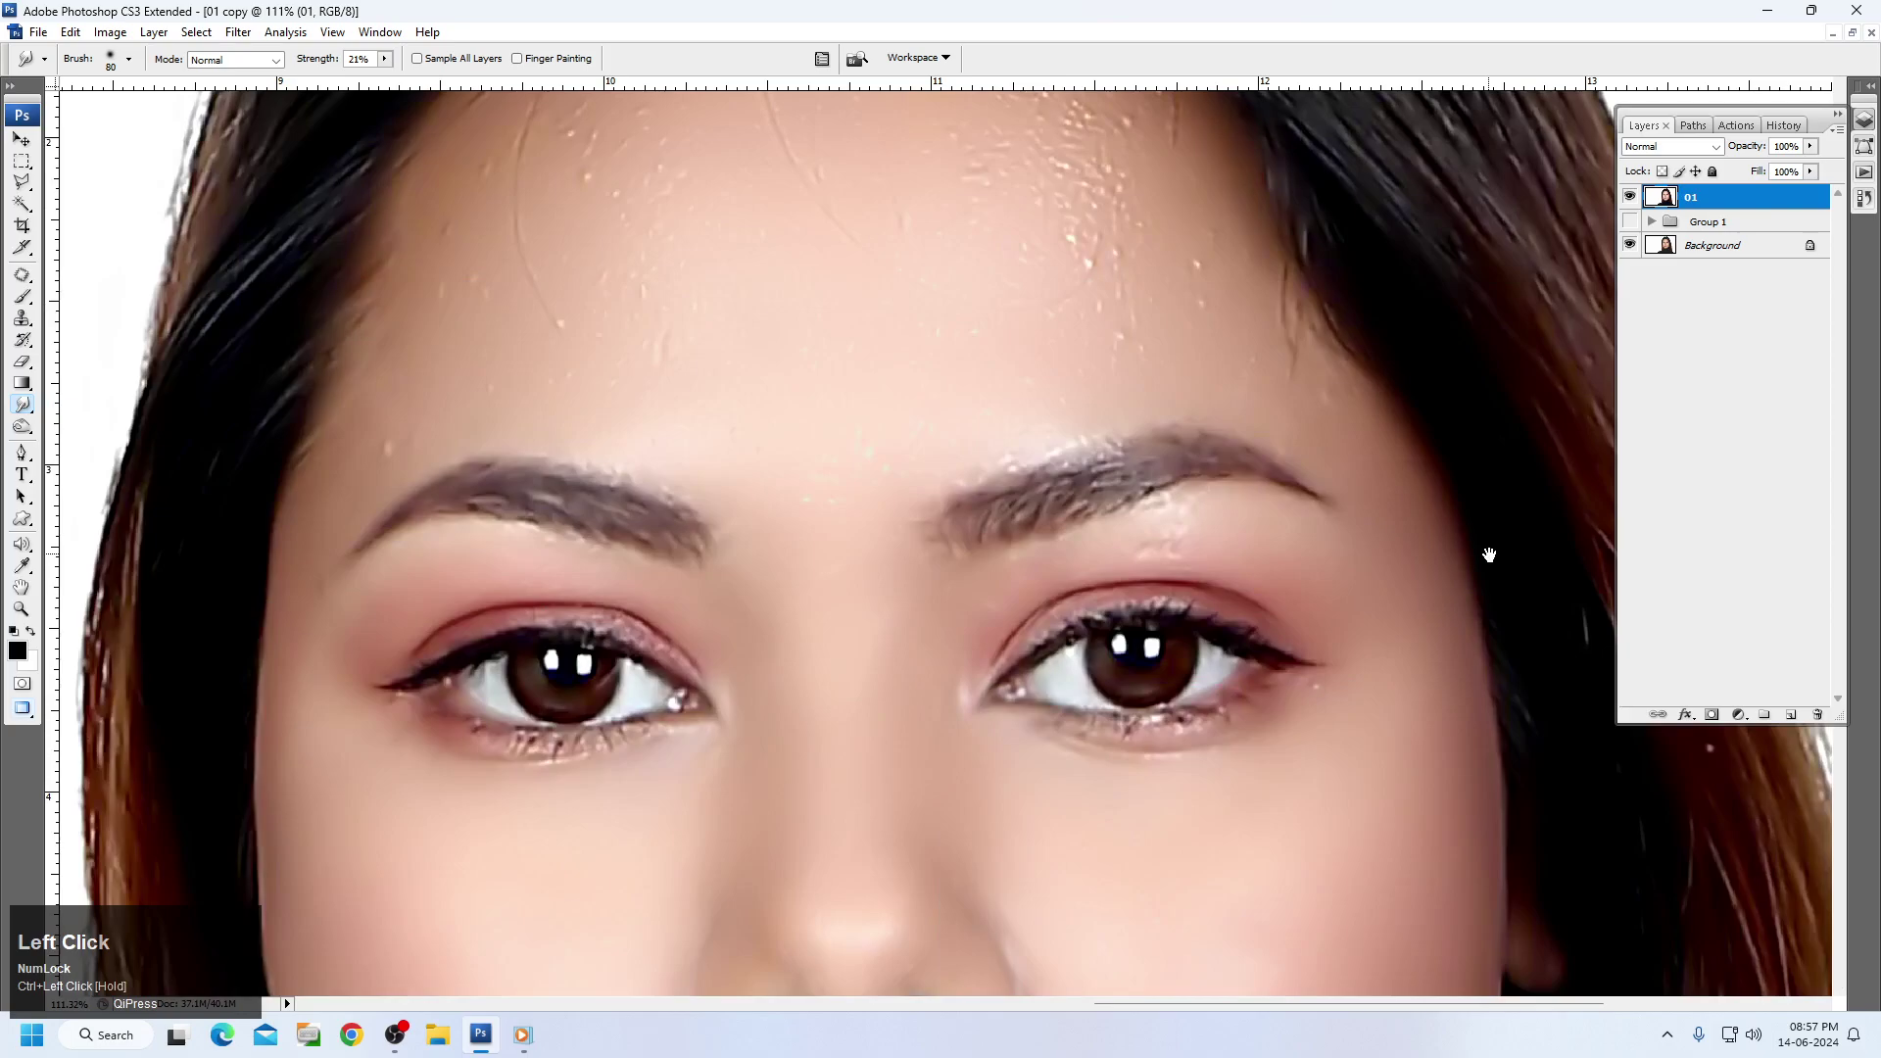
pyautogui.moveTo(374, 450)
pyautogui.mouseDown()
pyautogui.moveTo(414, 433)
pyautogui.moveTo(395, 421)
pyautogui.mouseUp()
pyautogui.scroll(2, 474, 424)
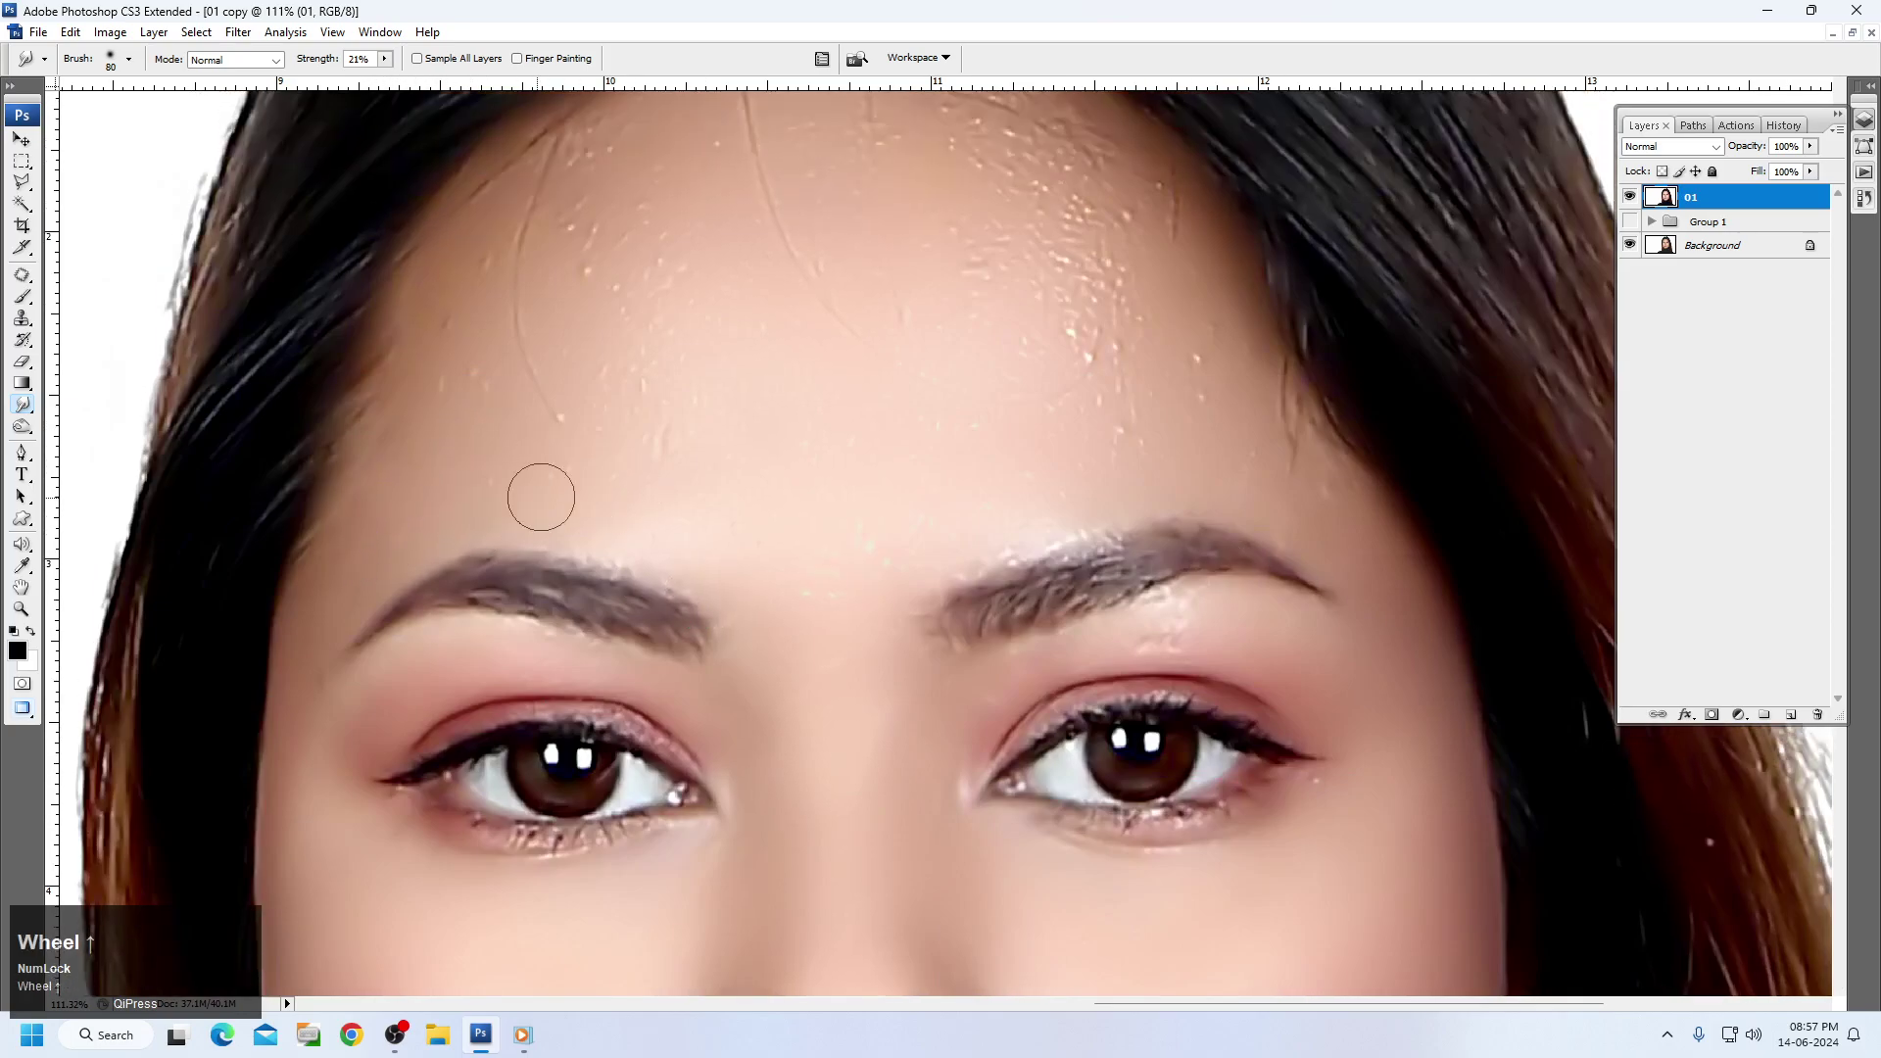
pyautogui.moveTo(559, 500)
pyautogui.mouseDown()
pyautogui.moveTo(600, 445)
pyautogui.moveTo(659, 447)
pyautogui.moveTo(601, 407)
pyautogui.moveTo(556, 441)
pyautogui.moveTo(678, 407)
pyautogui.mouseUp()
pyautogui.press(']')
pyautogui.press(']')
pyautogui.moveTo(627, 309)
pyautogui.mouseDown()
pyautogui.moveTo(660, 275)
pyautogui.moveTo(586, 253)
pyautogui.moveTo(616, 250)
pyautogui.moveTo(684, 160)
pyautogui.moveTo(612, 145)
pyautogui.moveTo(601, 160)
pyautogui.moveTo(701, 138)
pyautogui.moveTo(586, 232)
pyautogui.moveTo(696, 147)
pyautogui.moveTo(844, 168)
pyautogui.moveTo(815, 147)
pyautogui.moveTo(916, 154)
pyautogui.moveTo(926, 138)
pyautogui.moveTo(961, 168)
pyautogui.moveTo(944, 272)
pyautogui.moveTo(832, 226)
pyautogui.moveTo(672, 235)
pyautogui.moveTo(714, 211)
pyautogui.mouseUp()
pyautogui.moveTo(831, 228)
pyautogui.mouseDown()
pyautogui.moveTo(967, 322)
pyautogui.moveTo(987, 395)
pyautogui.moveTo(930, 445)
pyautogui.moveTo(895, 431)
pyautogui.moveTo(986, 429)
pyautogui.moveTo(935, 457)
pyautogui.moveTo(875, 559)
pyautogui.moveTo(816, 574)
pyautogui.moveTo(854, 602)
pyautogui.moveTo(816, 561)
pyautogui.moveTo(615, 536)
pyautogui.mouseUp()
# Blend away the shiny specks just above the brows and over the right side of the forehead.
pyautogui.press(']')
pyautogui.moveTo(615, 536); pyautogui.dragTo(690, 539)
pyautogui.moveTo(1018, 519); pyautogui.dragTo(996, 512)
pyautogui.moveTo(1138, 450)
pyautogui.mouseDown()
pyautogui.moveTo(1032, 355)
pyautogui.moveTo(1167, 359)
pyautogui.moveTo(1054, 323)
pyautogui.moveTo(1083, 323)
pyautogui.moveTo(1095, 390)
pyautogui.moveTo(1053, 343)
pyautogui.moveTo(984, 395)
pyautogui.mouseUp()
pyautogui.scroll(3, 1117, 369)
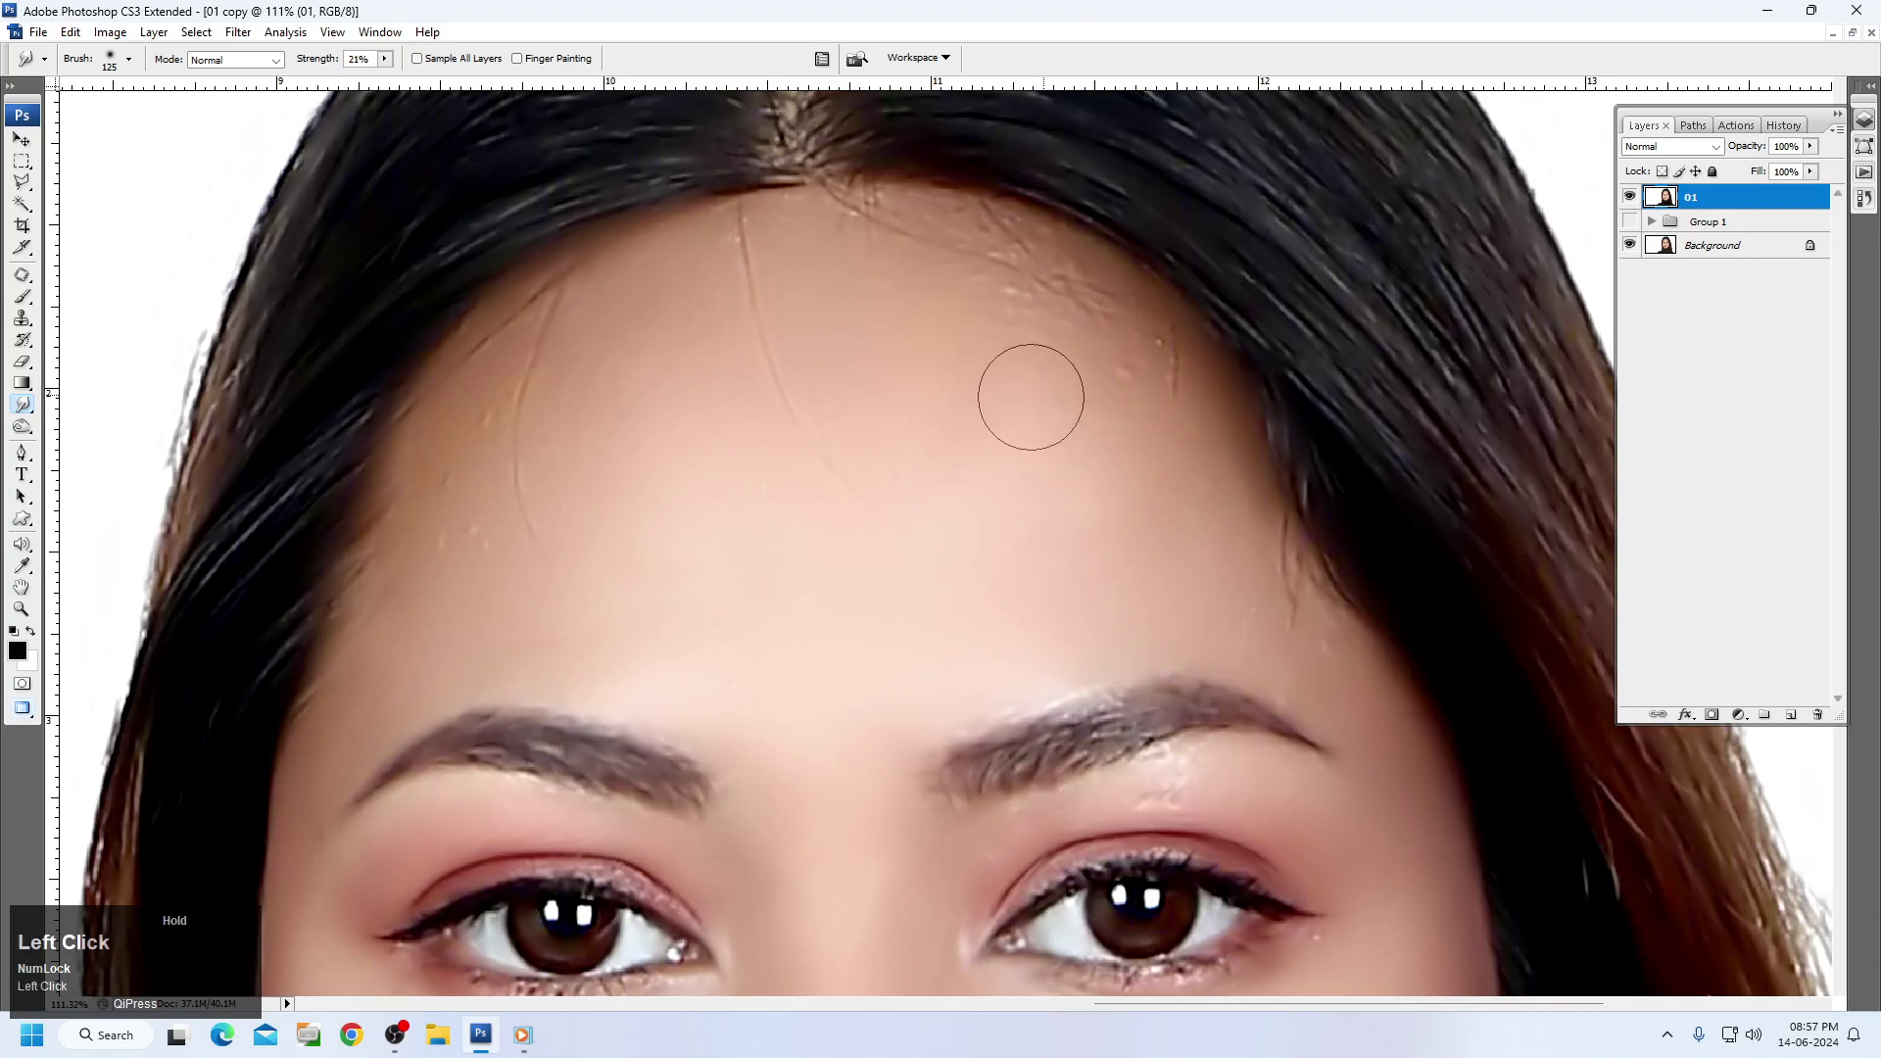
pyautogui.moveTo(1113, 366); pyautogui.dragTo(1036, 298)
# Smudge out the fine baby hairs along the hairline at the top middle and upper right of the forehead.
pyautogui.press('[')
pyautogui.press('[')
pyautogui.press('[')
pyautogui.press('[')
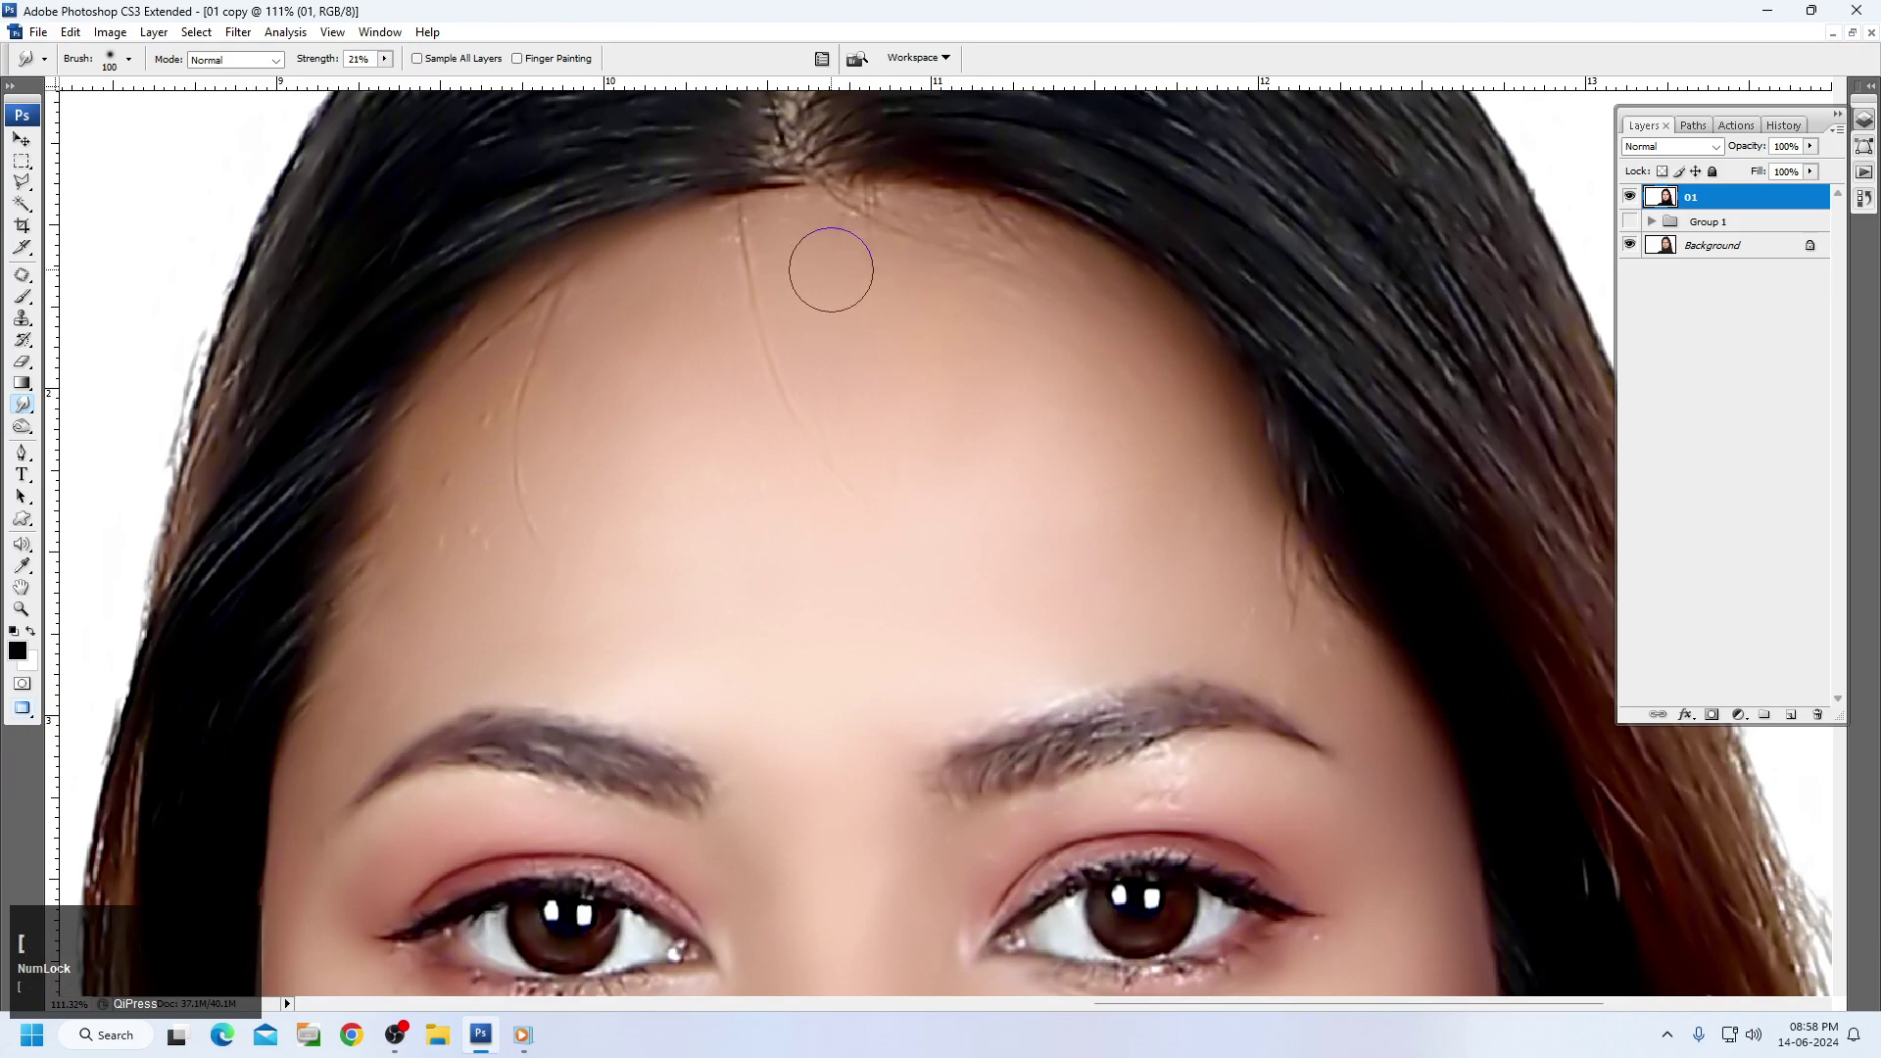
pyautogui.moveTo(717, 233)
pyautogui.mouseDown()
pyautogui.moveTo(765, 212)
pyautogui.moveTo(838, 232)
pyautogui.mouseUp()
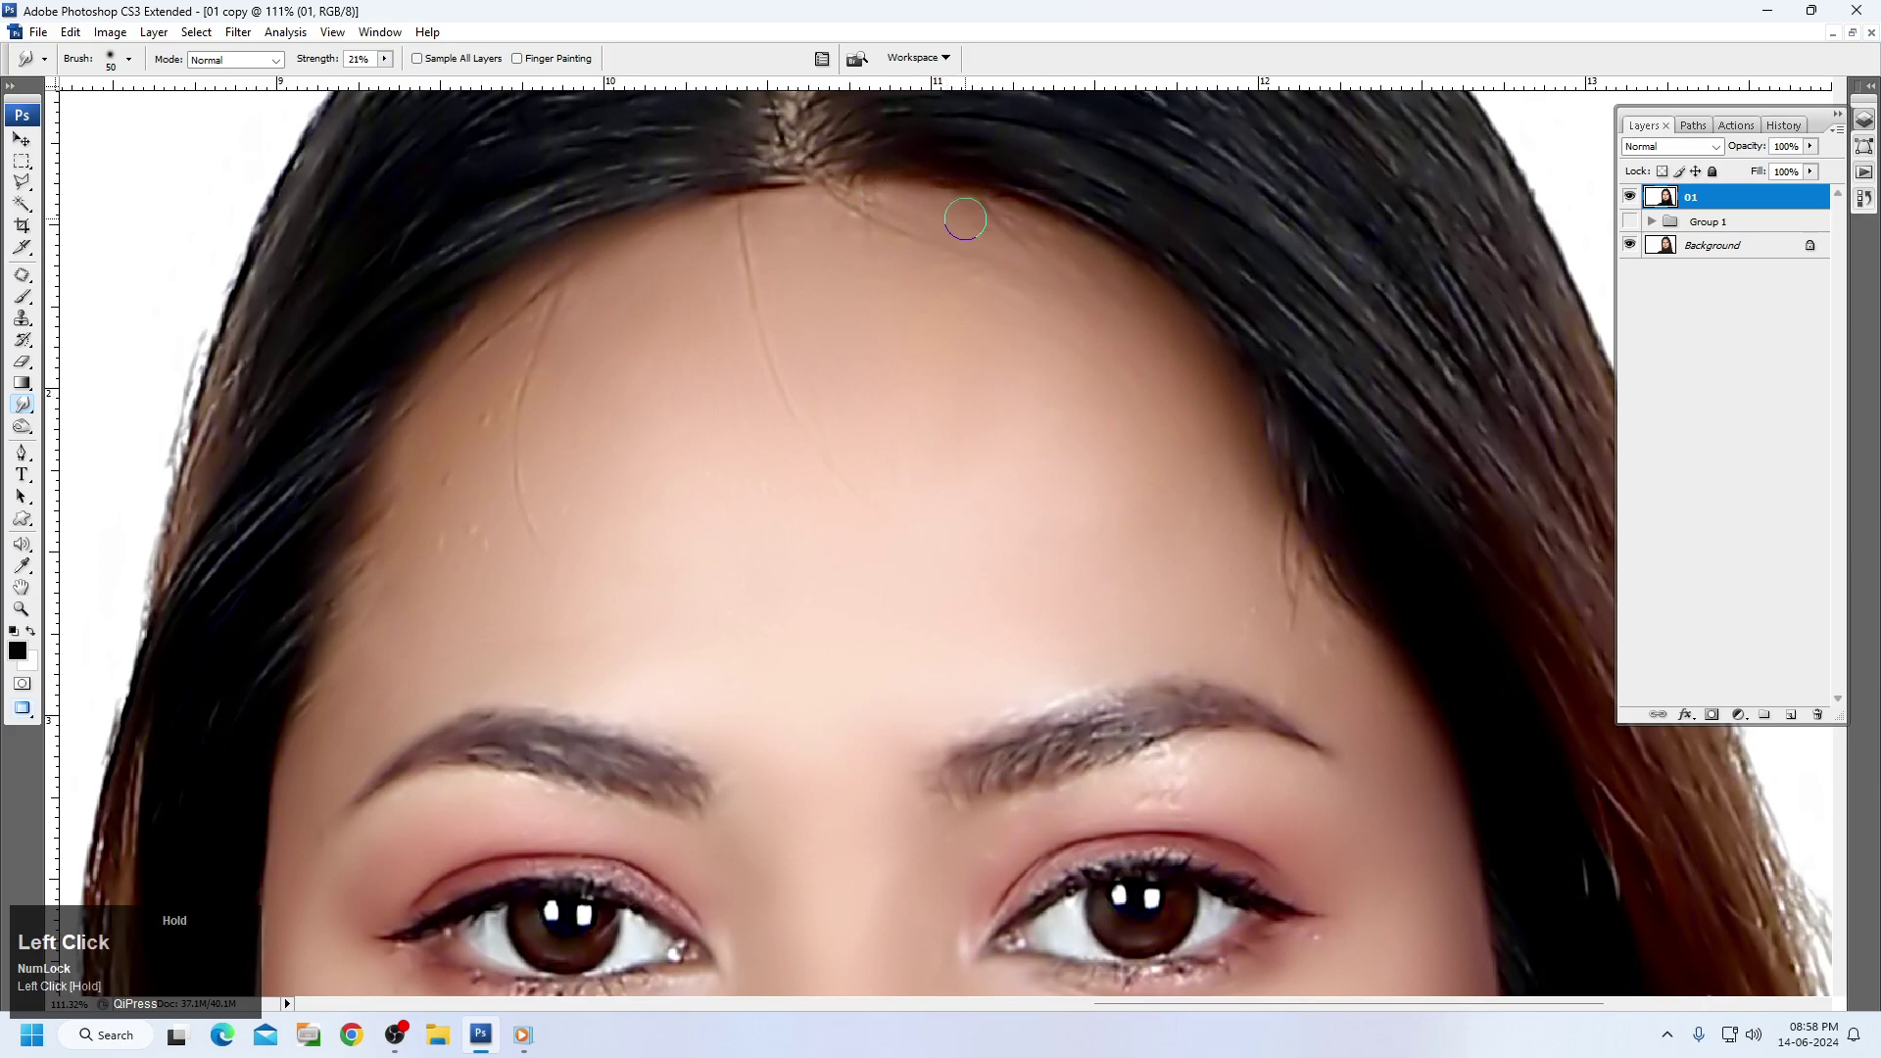
pyautogui.press(']')
pyautogui.press(']')
pyautogui.moveTo(892, 231); pyautogui.dragTo(950, 243)
pyautogui.press(']')
pyautogui.press(']')
pyautogui.moveTo(830, 223)
pyautogui.mouseDown()
pyautogui.moveTo(888, 217)
pyautogui.moveTo(849, 241)
pyautogui.moveTo(791, 226)
pyautogui.mouseUp()
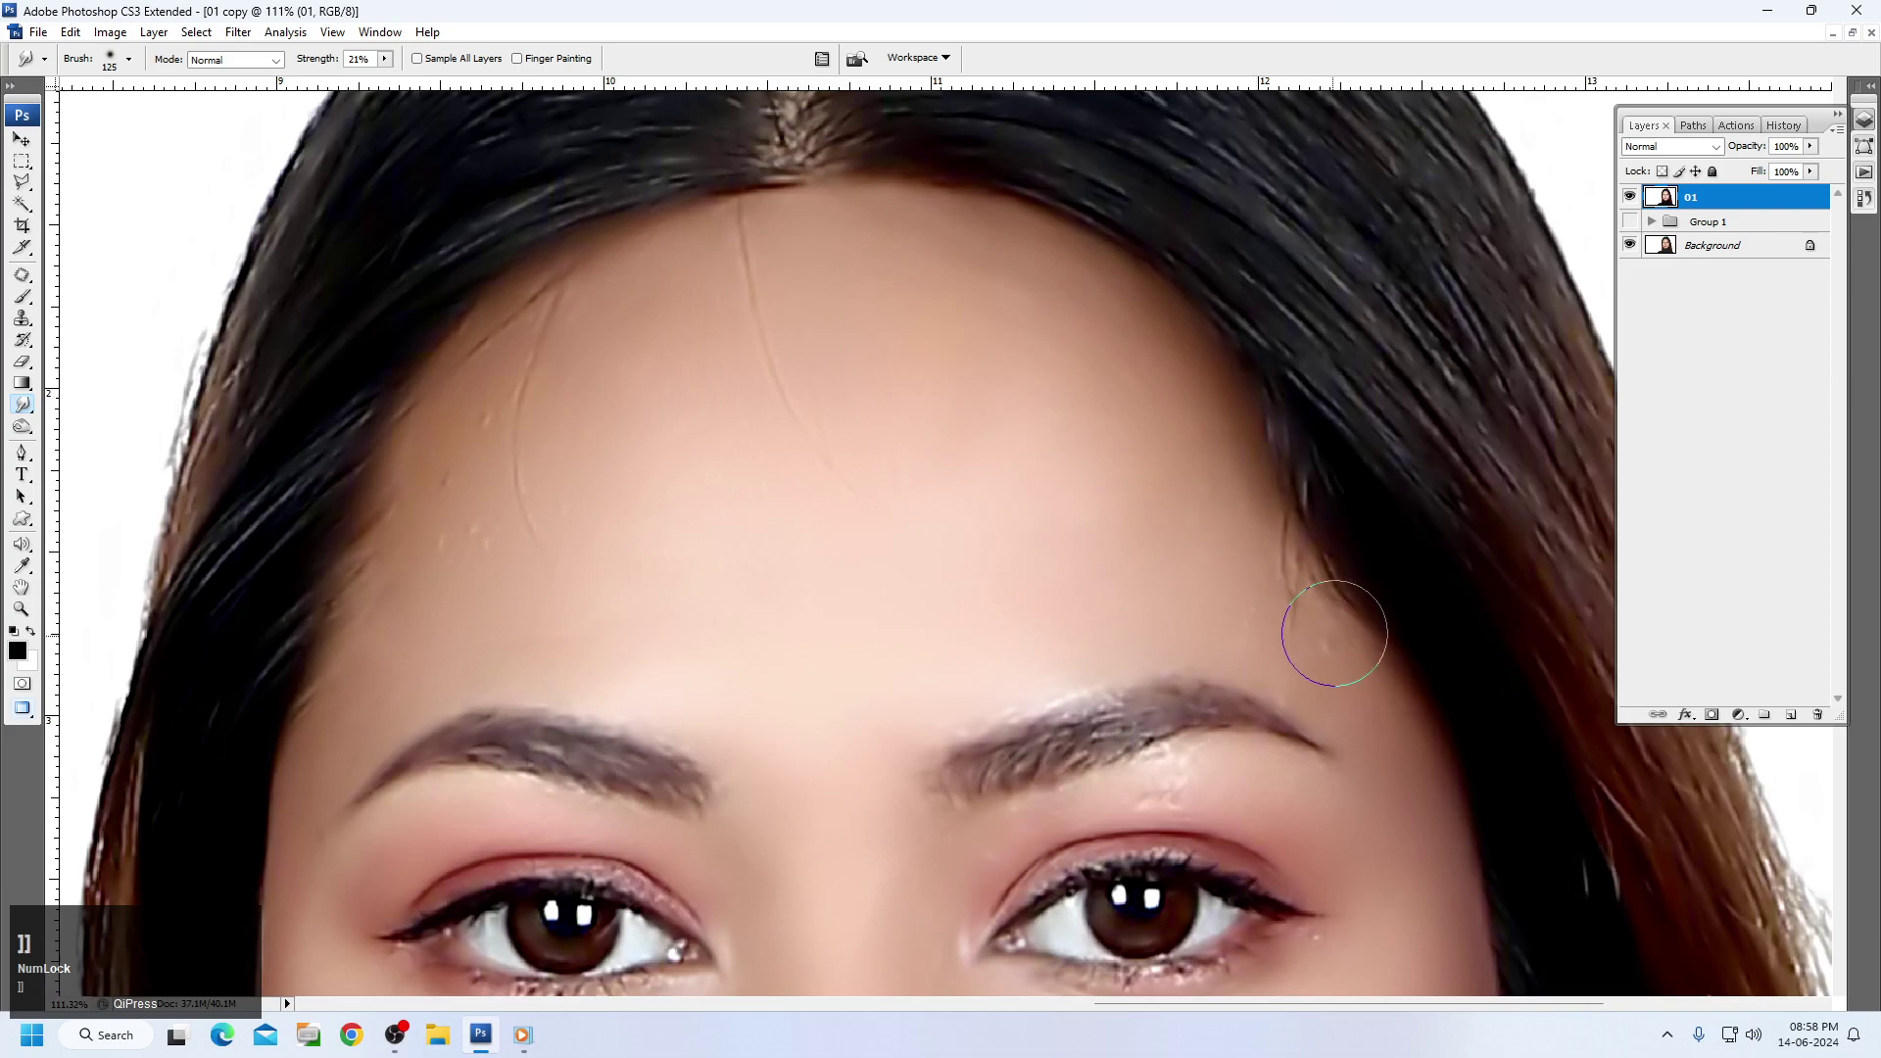
# Smooth the stray hairs and specks at the right temple with the Smudge brush reduced to 80.
pyautogui.press('[')
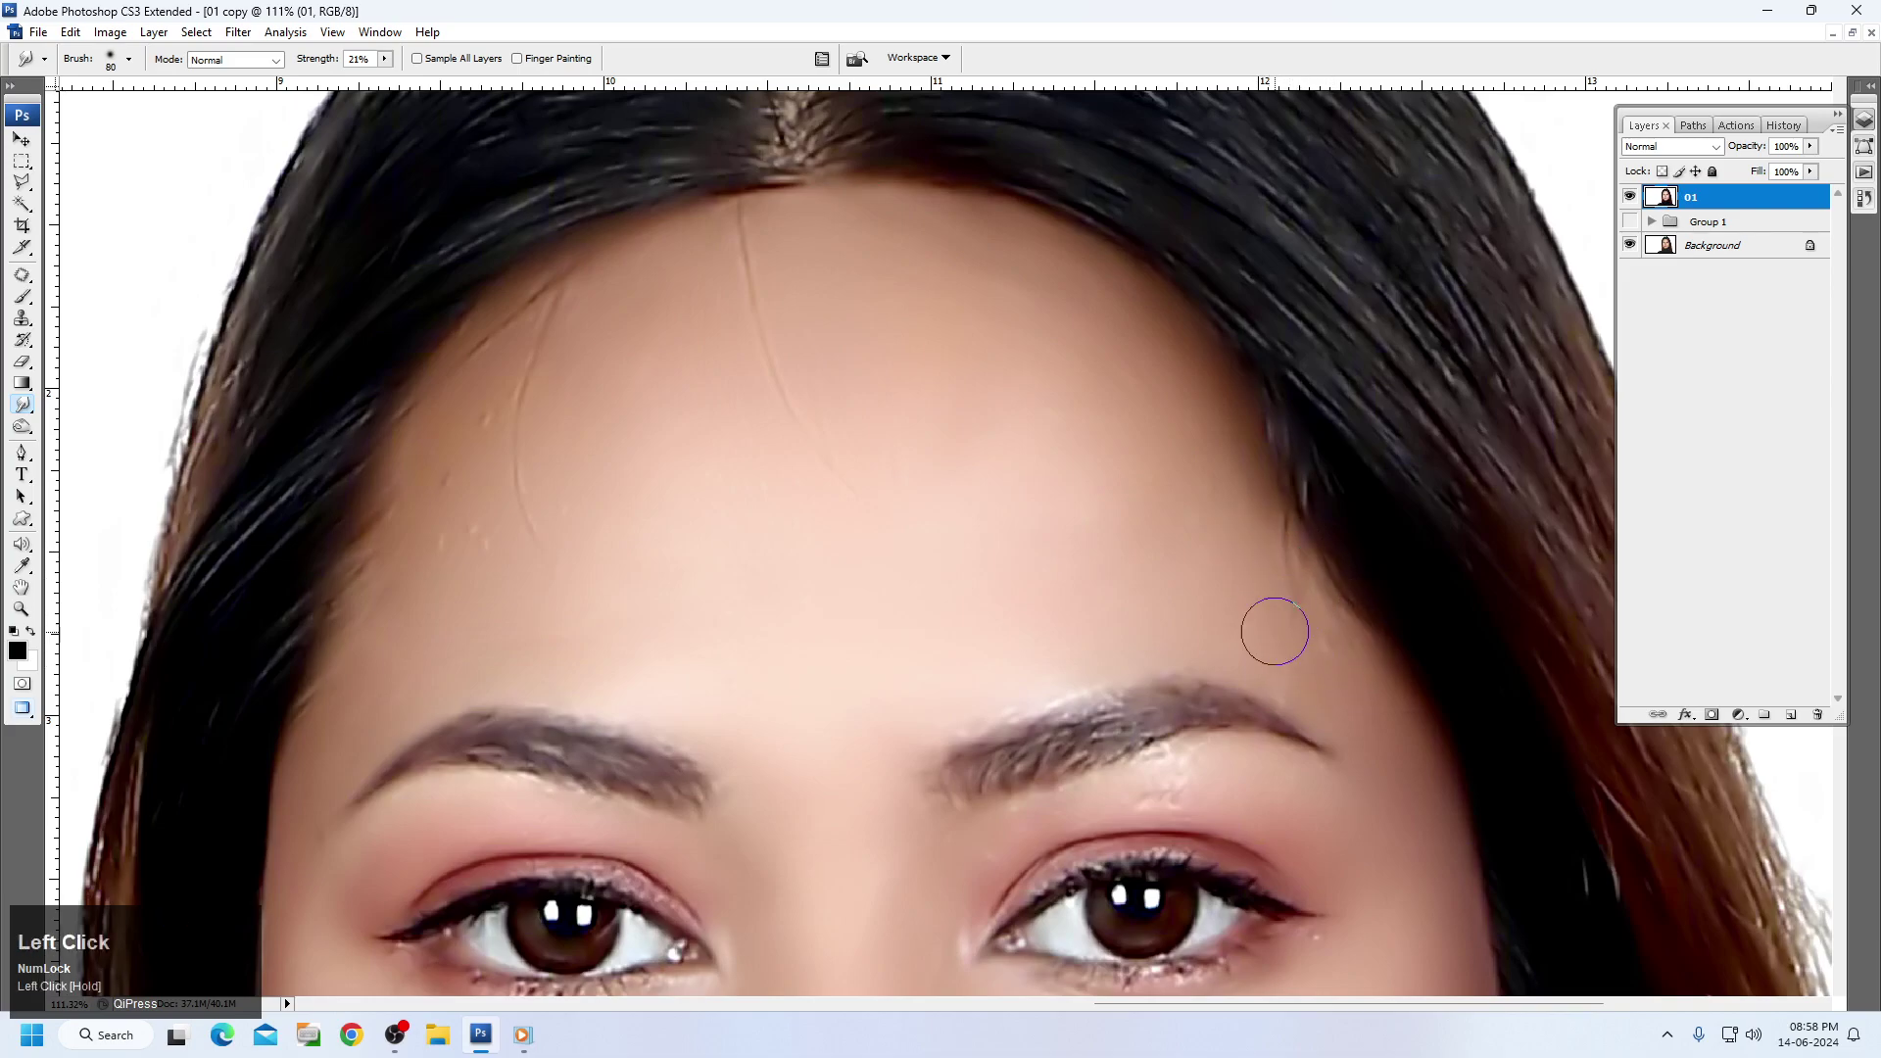
pyautogui.moveTo(1293, 543); pyautogui.dragTo(1255, 499)
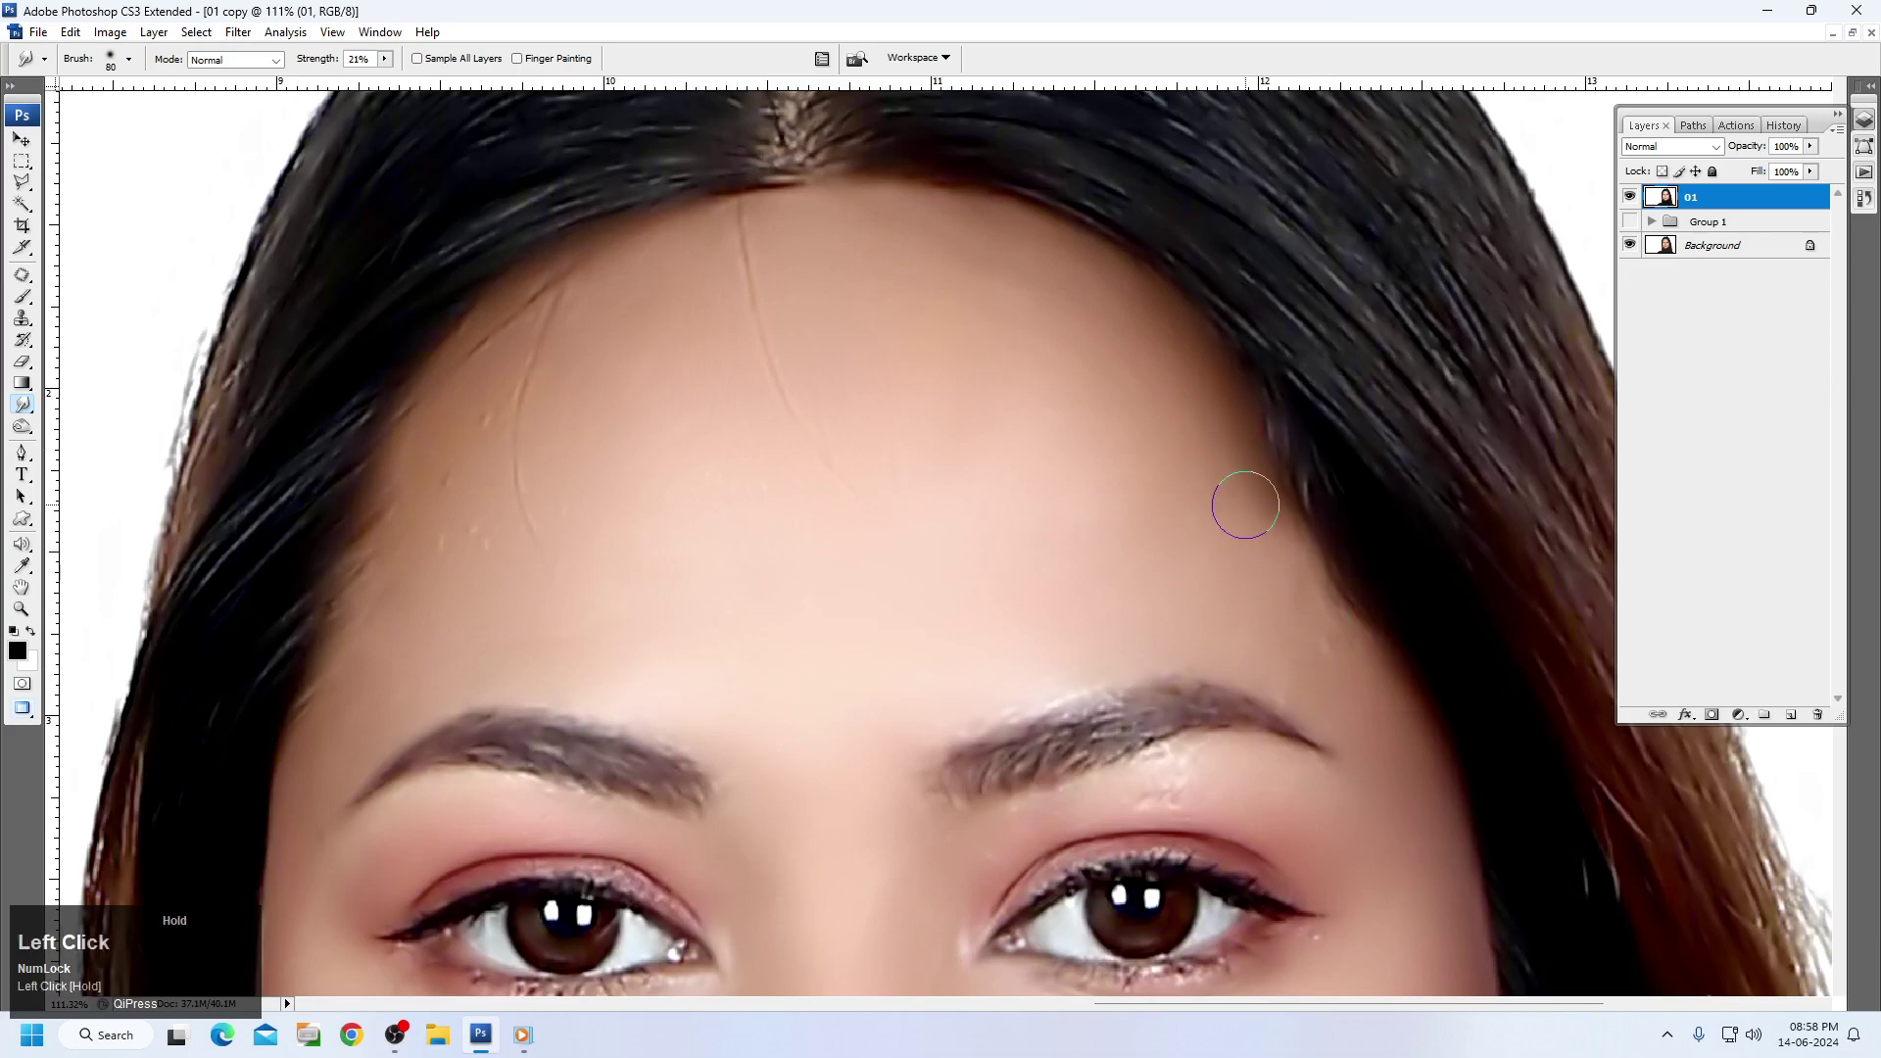
pyautogui.moveTo(1313, 612)
pyautogui.mouseDown()
pyautogui.moveTo(1359, 681)
pyautogui.moveTo(1283, 620)
pyautogui.moveTo(1292, 664)
pyautogui.mouseUp()
# Clean up the skin around the right eyebrow by smudging below it, at its inner end and along its upper edge.
pyautogui.moveTo(1205, 768)
pyautogui.mouseDown()
pyautogui.moveTo(1067, 823)
pyautogui.moveTo(1078, 806)
pyautogui.moveTo(1003, 833)
pyautogui.mouseUp()
pyautogui.moveTo(955, 839); pyautogui.dragTo(939, 840)
pyautogui.moveTo(907, 766)
pyautogui.mouseDown()
pyautogui.moveTo(899, 822)
pyautogui.moveTo(933, 782)
pyautogui.mouseUp()
pyautogui.moveTo(1017, 699)
pyautogui.mouseDown()
pyautogui.moveTo(999, 688)
pyautogui.moveTo(1179, 650)
pyautogui.moveTo(1187, 617)
pyautogui.moveTo(1225, 636)
pyautogui.mouseUp()
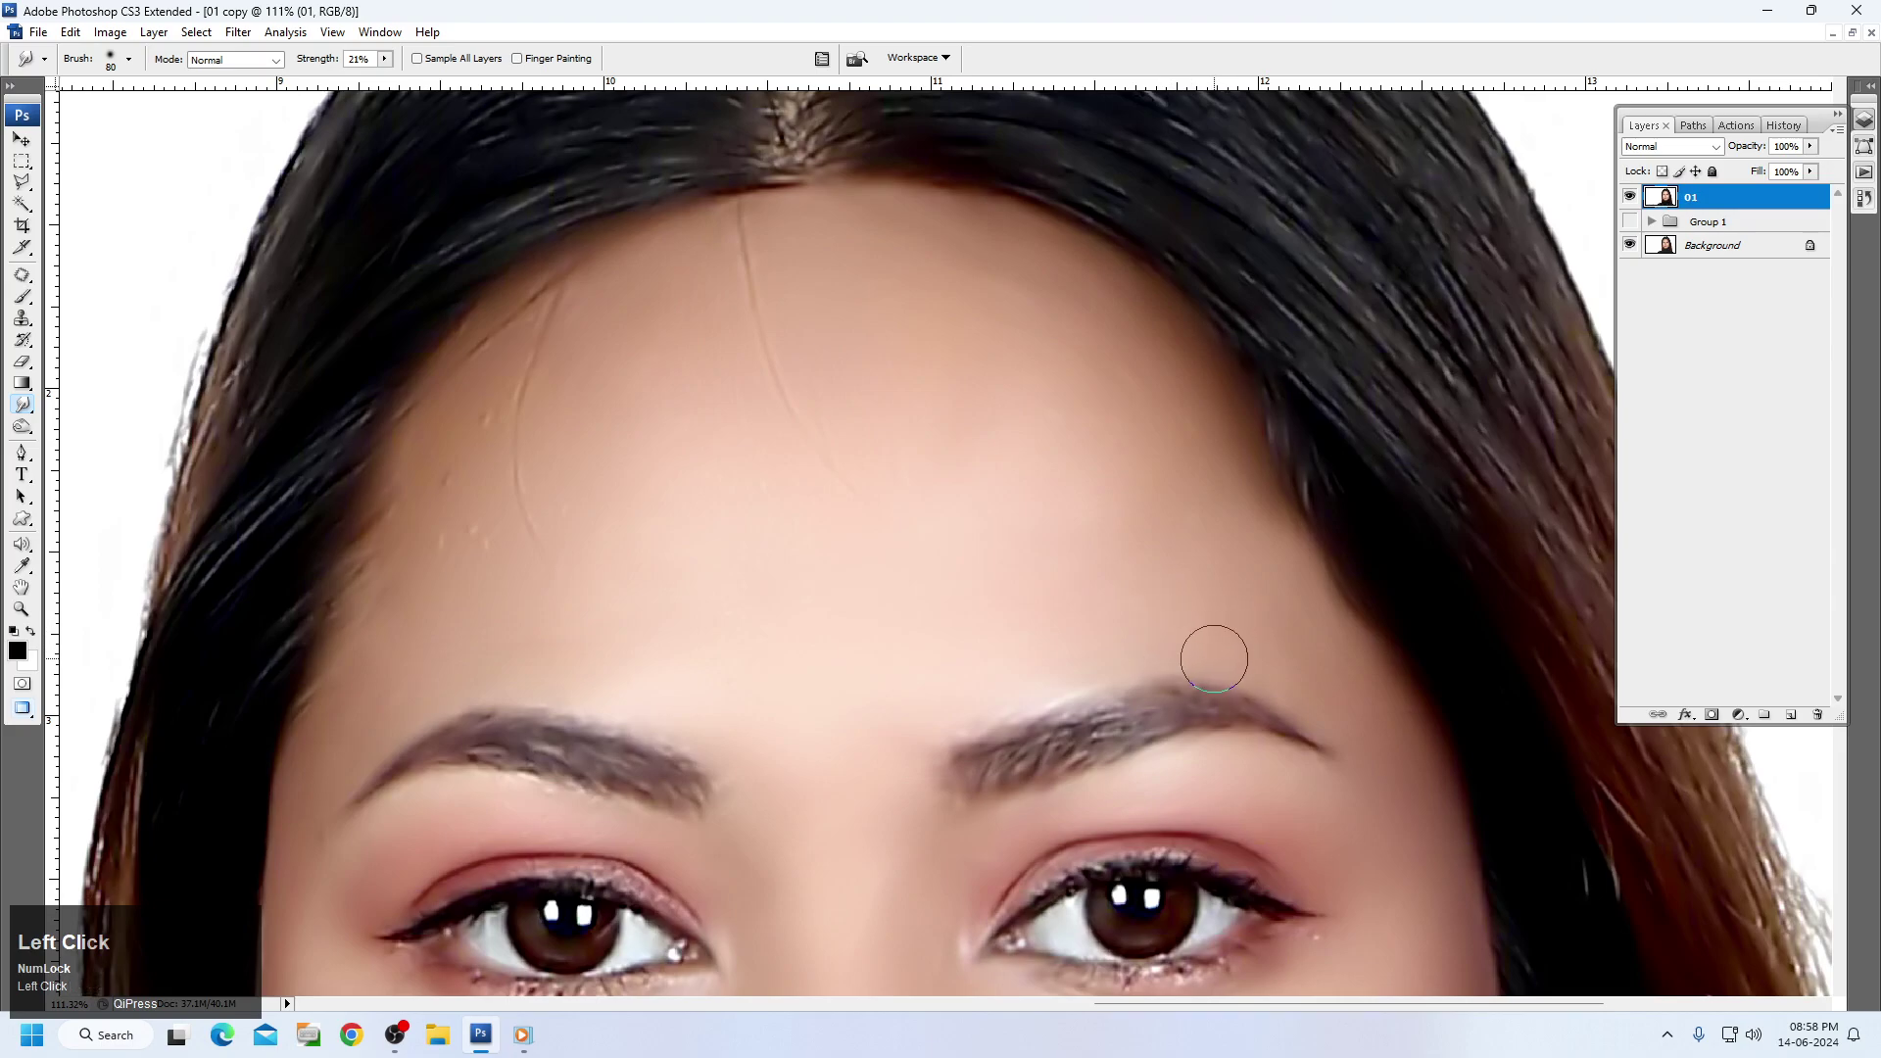
pyautogui.moveTo(1281, 768)
pyautogui.mouseDown()
pyautogui.moveTo(1374, 773)
pyautogui.moveTo(1352, 742)
pyautogui.moveTo(1314, 794)
pyautogui.moveTo(1307, 770)
pyautogui.mouseUp()
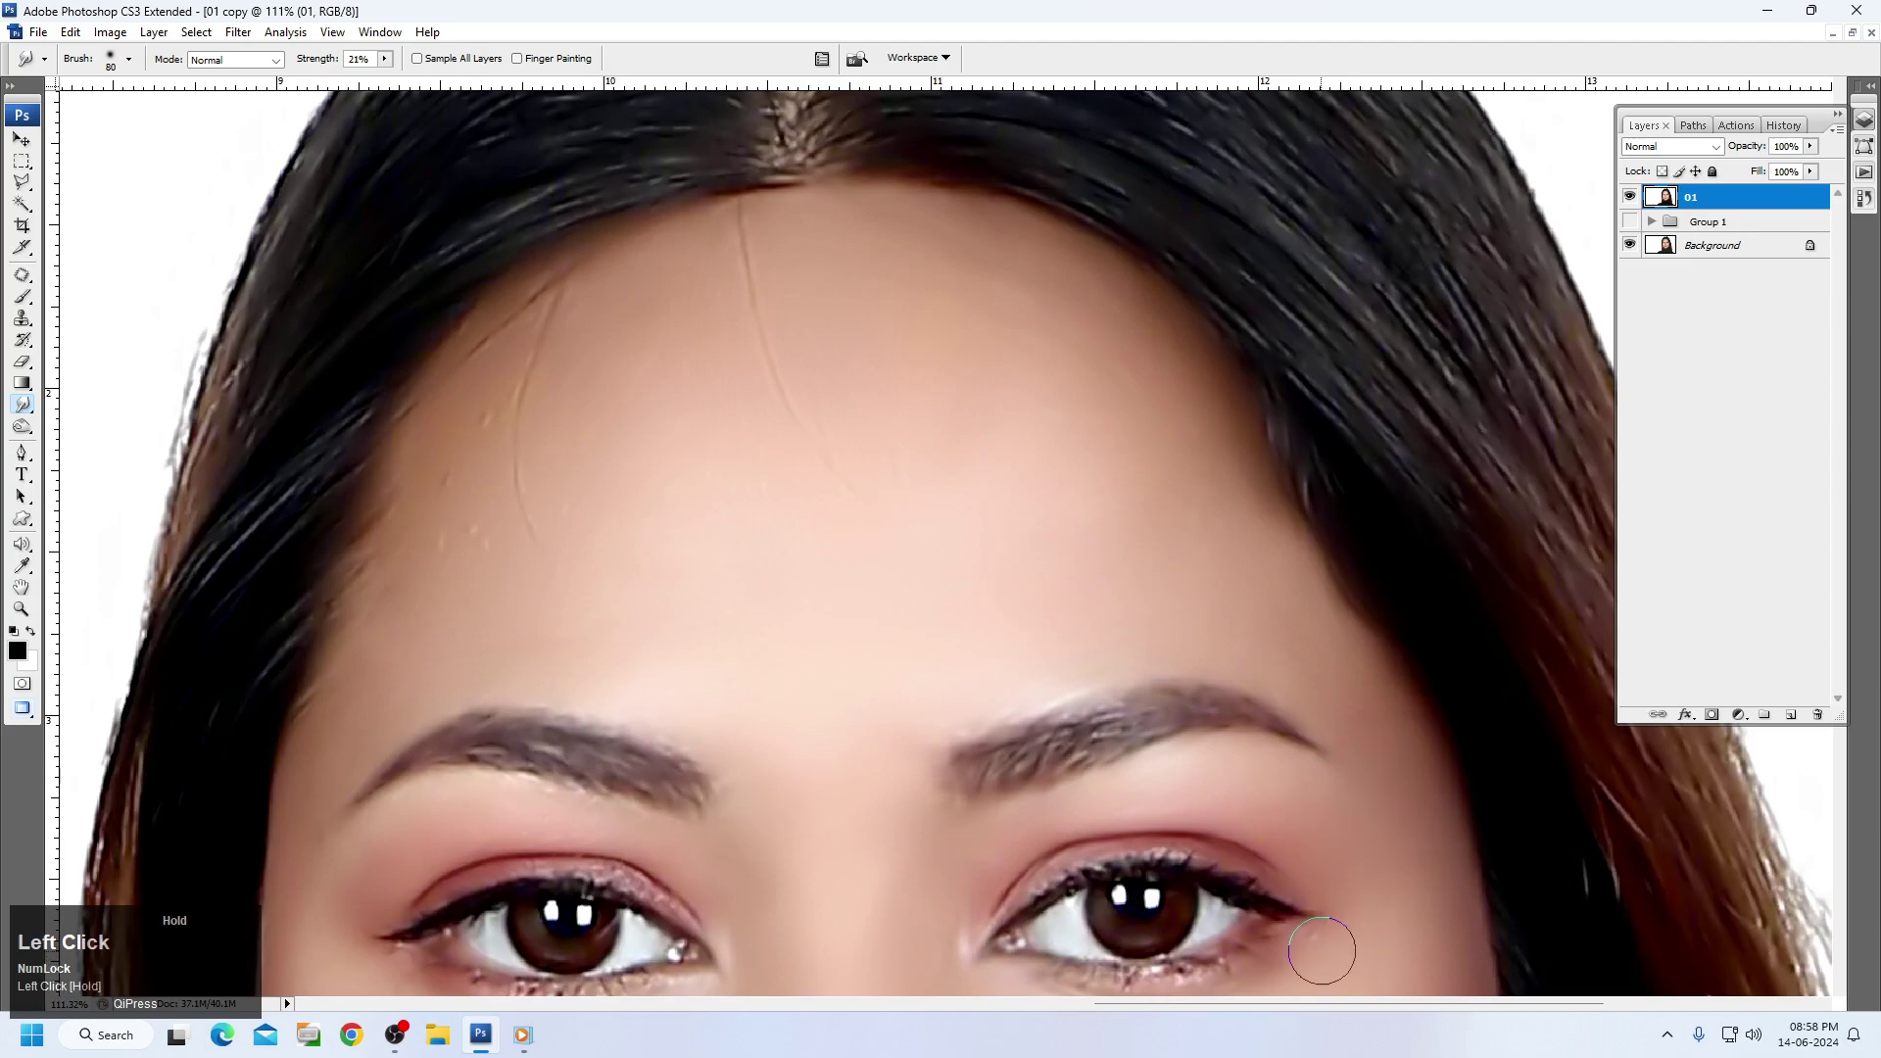
# Smooth the skin beneath the left eyebrow and along the left temple.
pyautogui.moveTo(482, 803)
pyautogui.mouseDown()
pyautogui.moveTo(543, 832)
pyautogui.moveTo(520, 817)
pyautogui.moveTo(582, 813)
pyautogui.mouseUp()
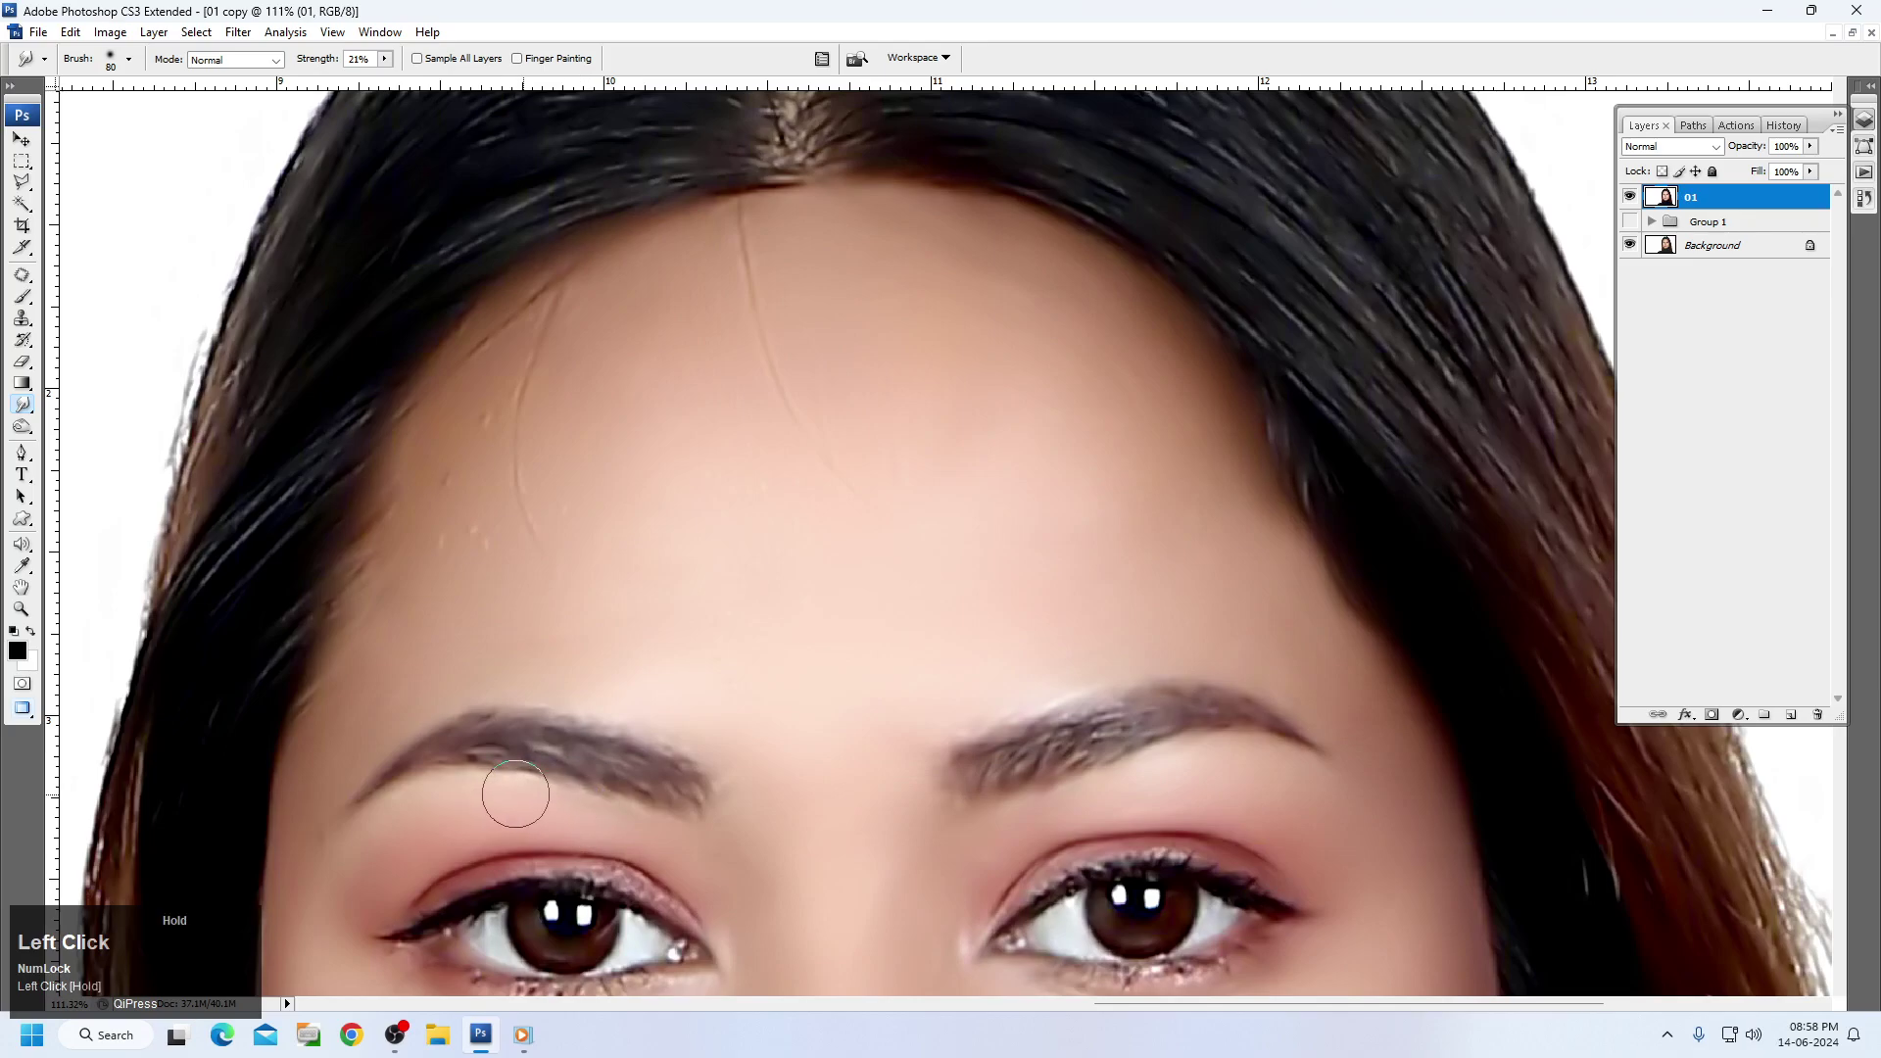
pyautogui.moveTo(449, 800); pyautogui.dragTo(398, 821)
pyautogui.moveTo(479, 670)
pyautogui.mouseDown()
pyautogui.moveTo(347, 692)
pyautogui.moveTo(320, 723)
pyautogui.mouseUp()
pyautogui.moveTo(320, 723); pyautogui.dragTo(333, 670)
pyautogui.moveTo(377, 569)
pyautogui.mouseDown()
pyautogui.moveTo(386, 509)
pyautogui.moveTo(426, 478)
pyautogui.moveTo(435, 559)
pyautogui.moveTo(485, 538)
pyautogui.moveTo(398, 508)
pyautogui.moveTo(357, 643)
pyautogui.mouseUp()
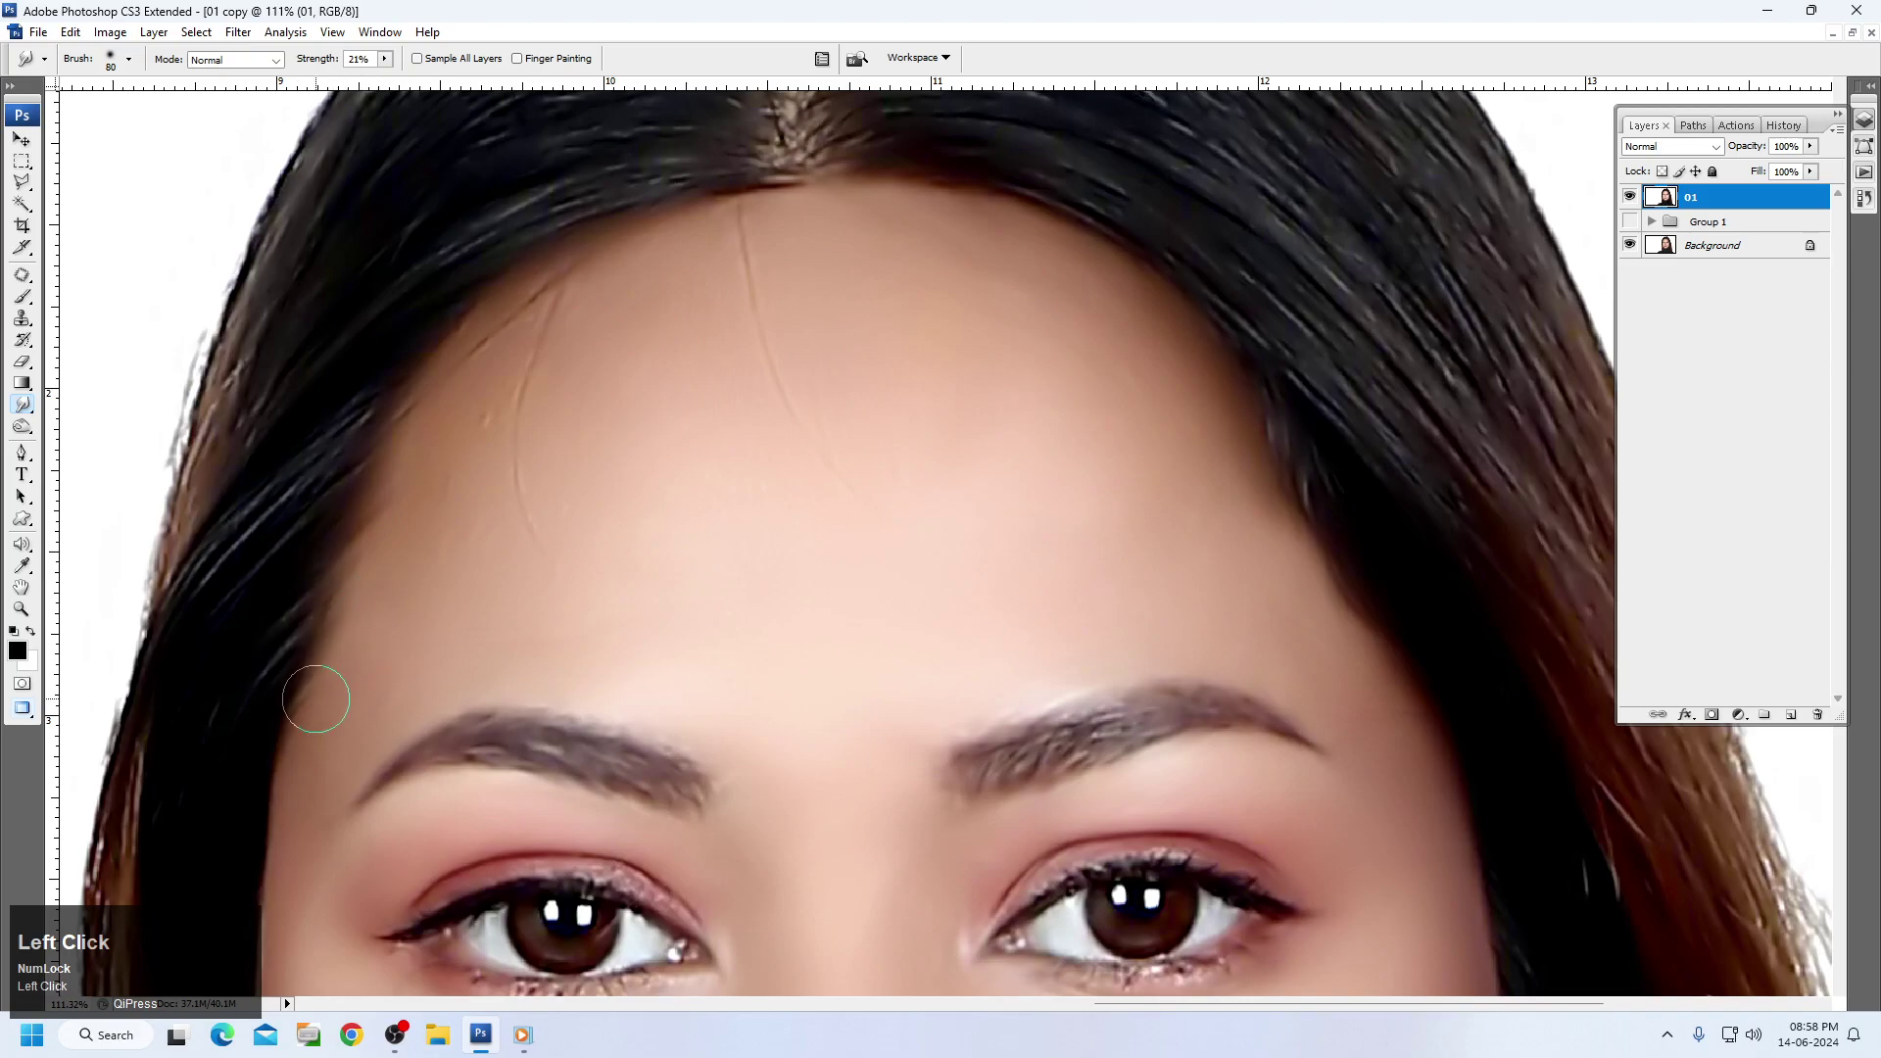
# Smudge away the thin stray hair strands and specks over the left and middle forehead.
pyautogui.moveTo(444, 506); pyautogui.dragTo(470, 438)
pyautogui.scroll(1, 483, 408)
pyautogui.moveTo(578, 360); pyautogui.dragTo(537, 416)
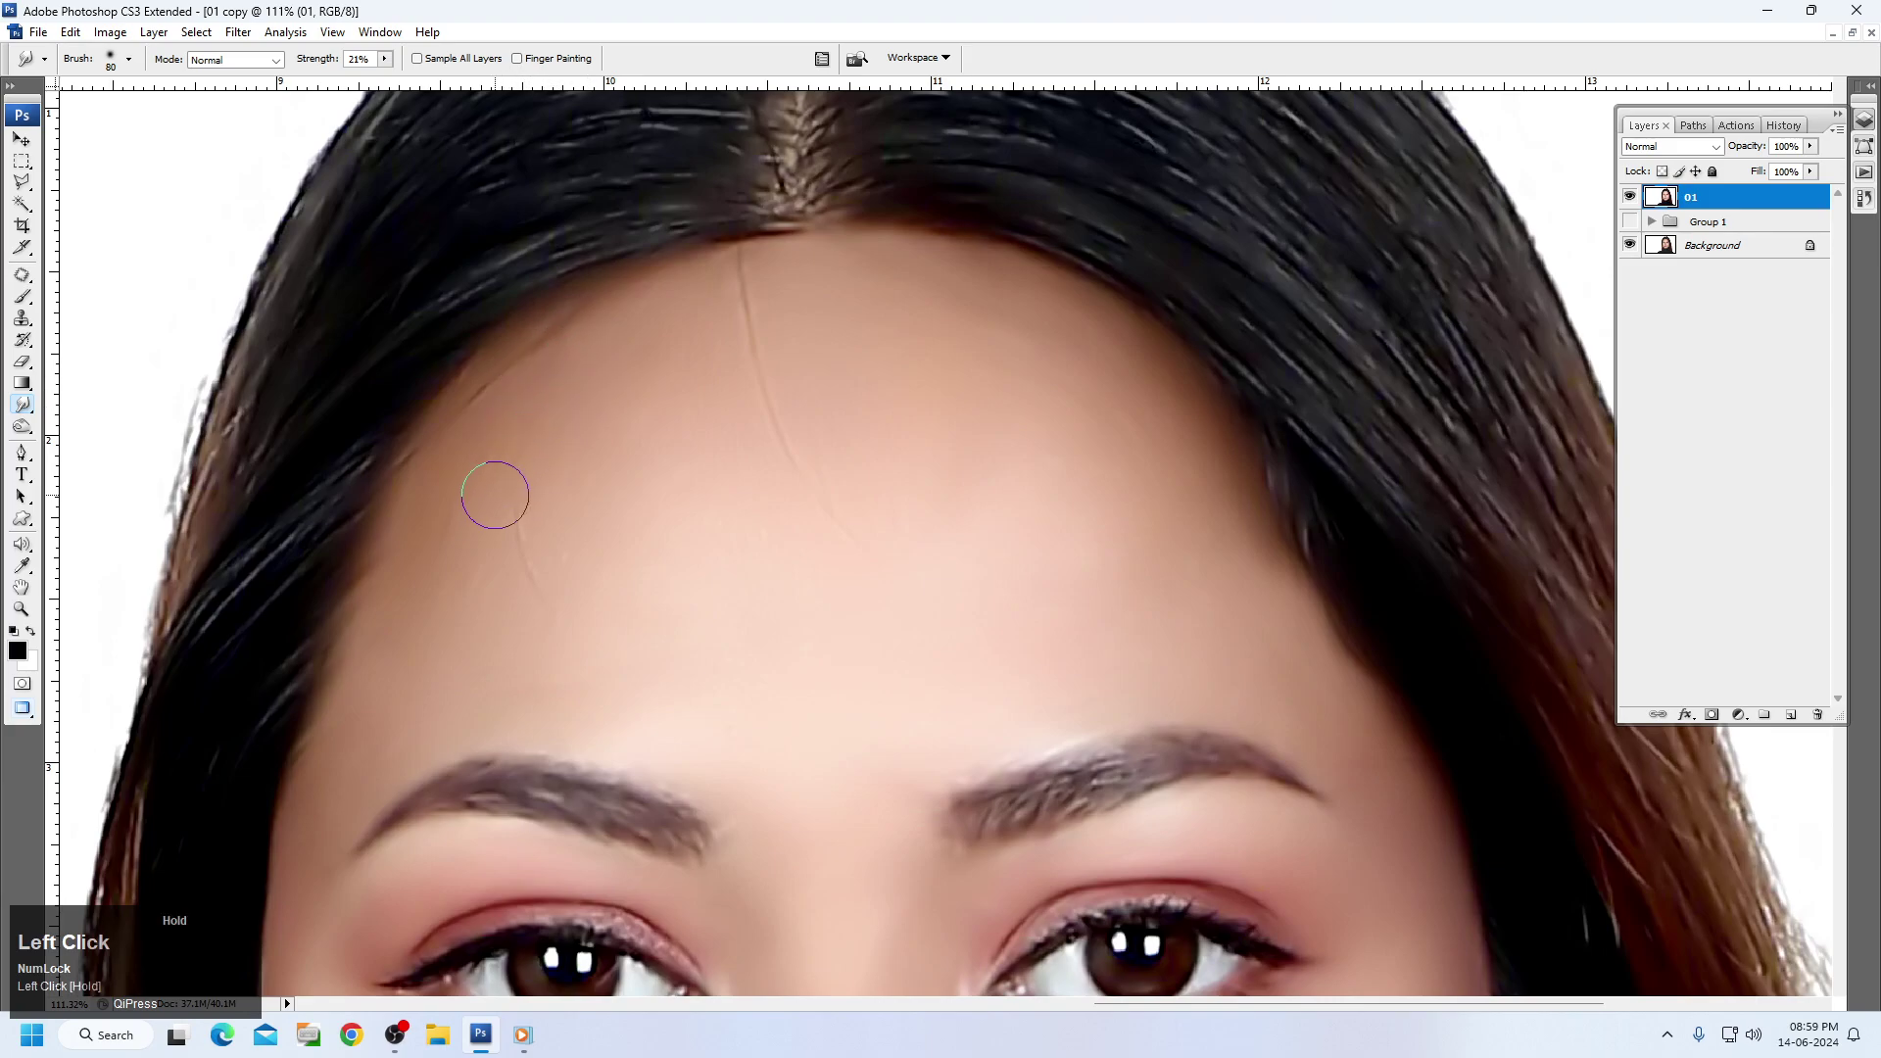
pyautogui.moveTo(456, 539); pyautogui.dragTo(441, 544)
pyautogui.moveTo(459, 416); pyautogui.dragTo(431, 448)
pyautogui.moveTo(607, 326)
pyautogui.mouseDown()
pyautogui.moveTo(493, 385)
pyautogui.moveTo(585, 334)
pyautogui.moveTo(642, 334)
pyautogui.moveTo(578, 356)
pyautogui.moveTo(608, 309)
pyautogui.moveTo(672, 286)
pyautogui.moveTo(539, 351)
pyautogui.moveTo(696, 288)
pyautogui.moveTo(594, 311)
pyautogui.moveTo(515, 375)
pyautogui.moveTo(576, 324)
pyautogui.moveTo(533, 379)
pyautogui.moveTo(494, 384)
pyautogui.mouseUp()
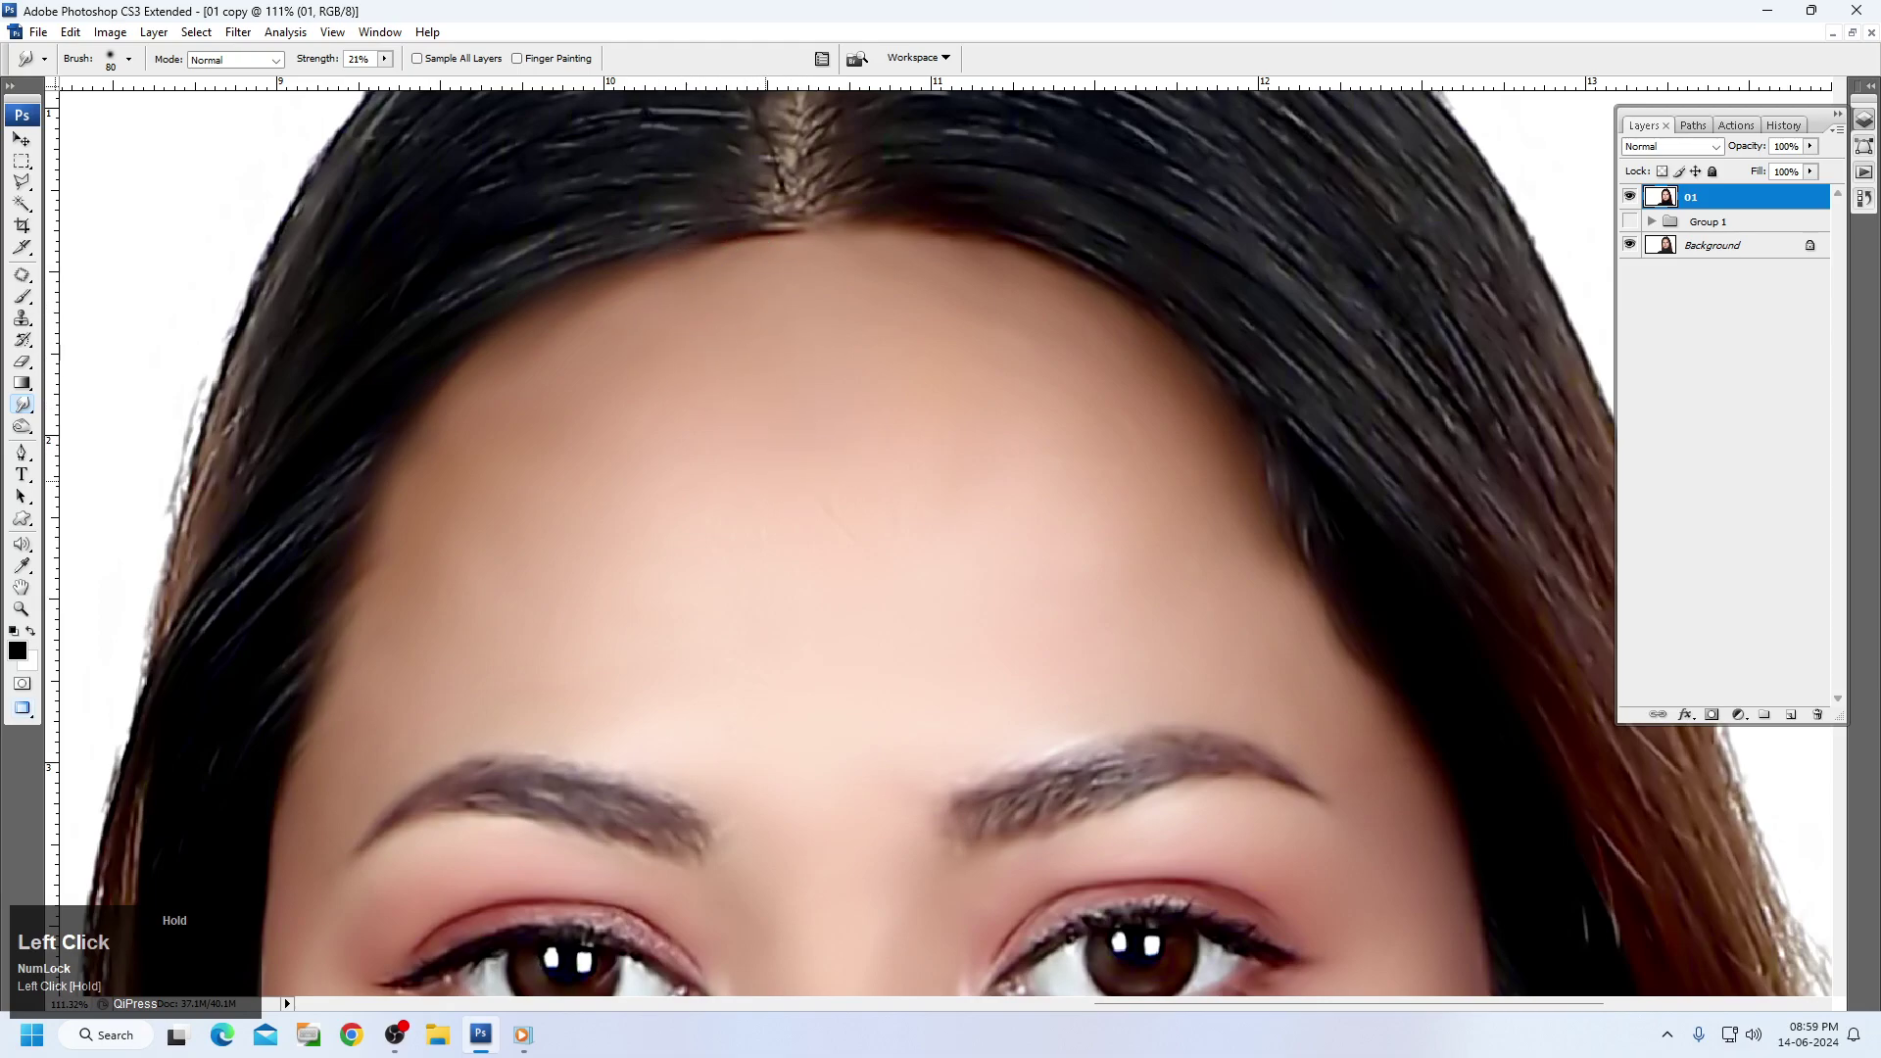
# Enlarge the Smudge brush to 400 and even out the skin tone across the forehead.
pyautogui.press(']')
pyautogui.press(']')
pyautogui.press(']')
pyautogui.press(']')
pyautogui.press(']')
pyautogui.press(']')
pyautogui.press(']')
pyautogui.press(']')
pyautogui.press(']')
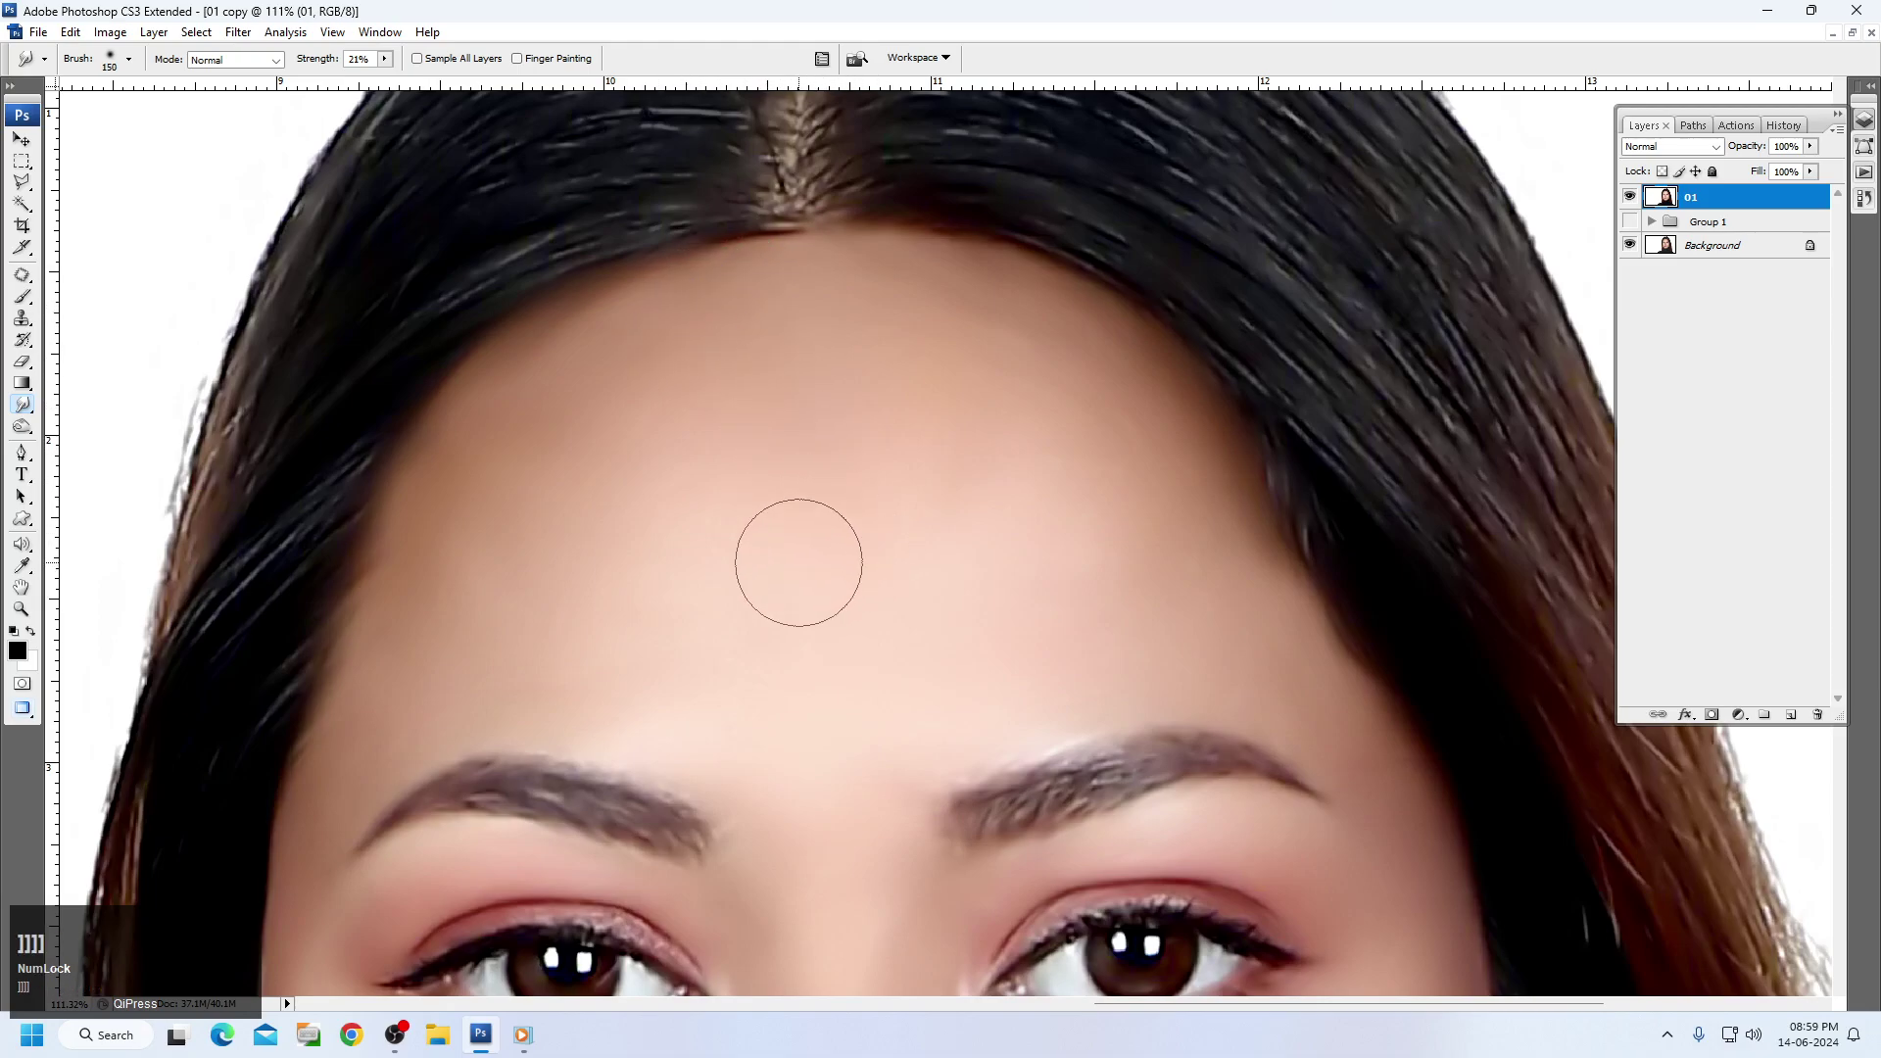
pyautogui.moveTo(689, 415)
pyautogui.mouseDown()
pyautogui.moveTo(685, 462)
pyautogui.moveTo(567, 546)
pyautogui.moveTo(793, 609)
pyautogui.moveTo(894, 429)
pyautogui.moveTo(961, 421)
pyautogui.moveTo(961, 358)
pyautogui.mouseUp()
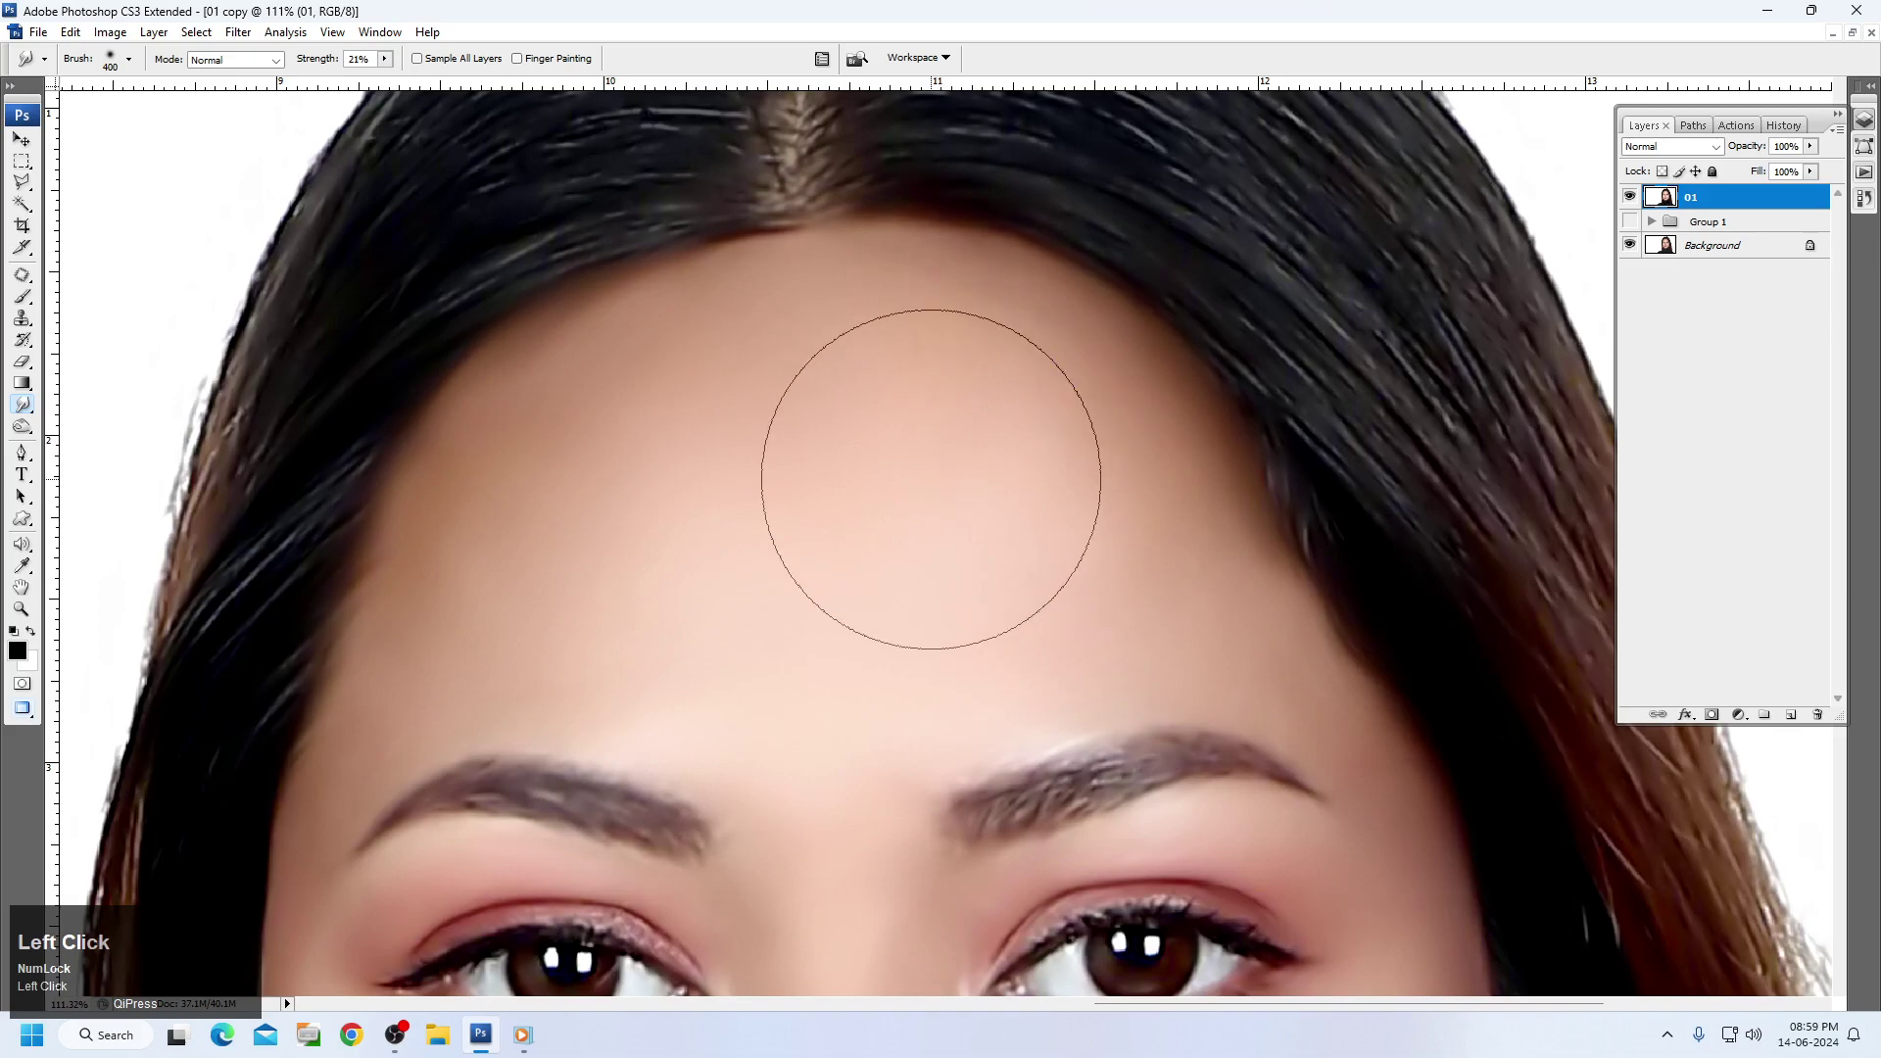
# Undo the last large smudge strokes and blend the middle of the forehead again.
pyautogui.hotkey('ctrl', 'z')
pyautogui.hotkey('ctrl', 'z')
pyautogui.hotkey('ctrl', 'alt', 'z')
pyautogui.hotkey('ctrl', 'alt', 'z')
pyautogui.moveTo(998, 416)
pyautogui.mouseDown()
pyautogui.moveTo(914, 432)
pyautogui.moveTo(961, 369)
pyautogui.mouseUp()
# Blend the skin tone of the right and left cheeks with broad smudge strokes.
pyautogui.press('space')
pyautogui.rightClick(914, 431)
pyautogui.click(980, 450)
pyautogui.scroll(-5, 960, 409)
pyautogui.moveTo(1163, 596)
pyautogui.mouseDown()
pyautogui.moveTo(1175, 625)
pyautogui.moveTo(1172, 599)
pyautogui.moveTo(1150, 709)
pyautogui.mouseUp()
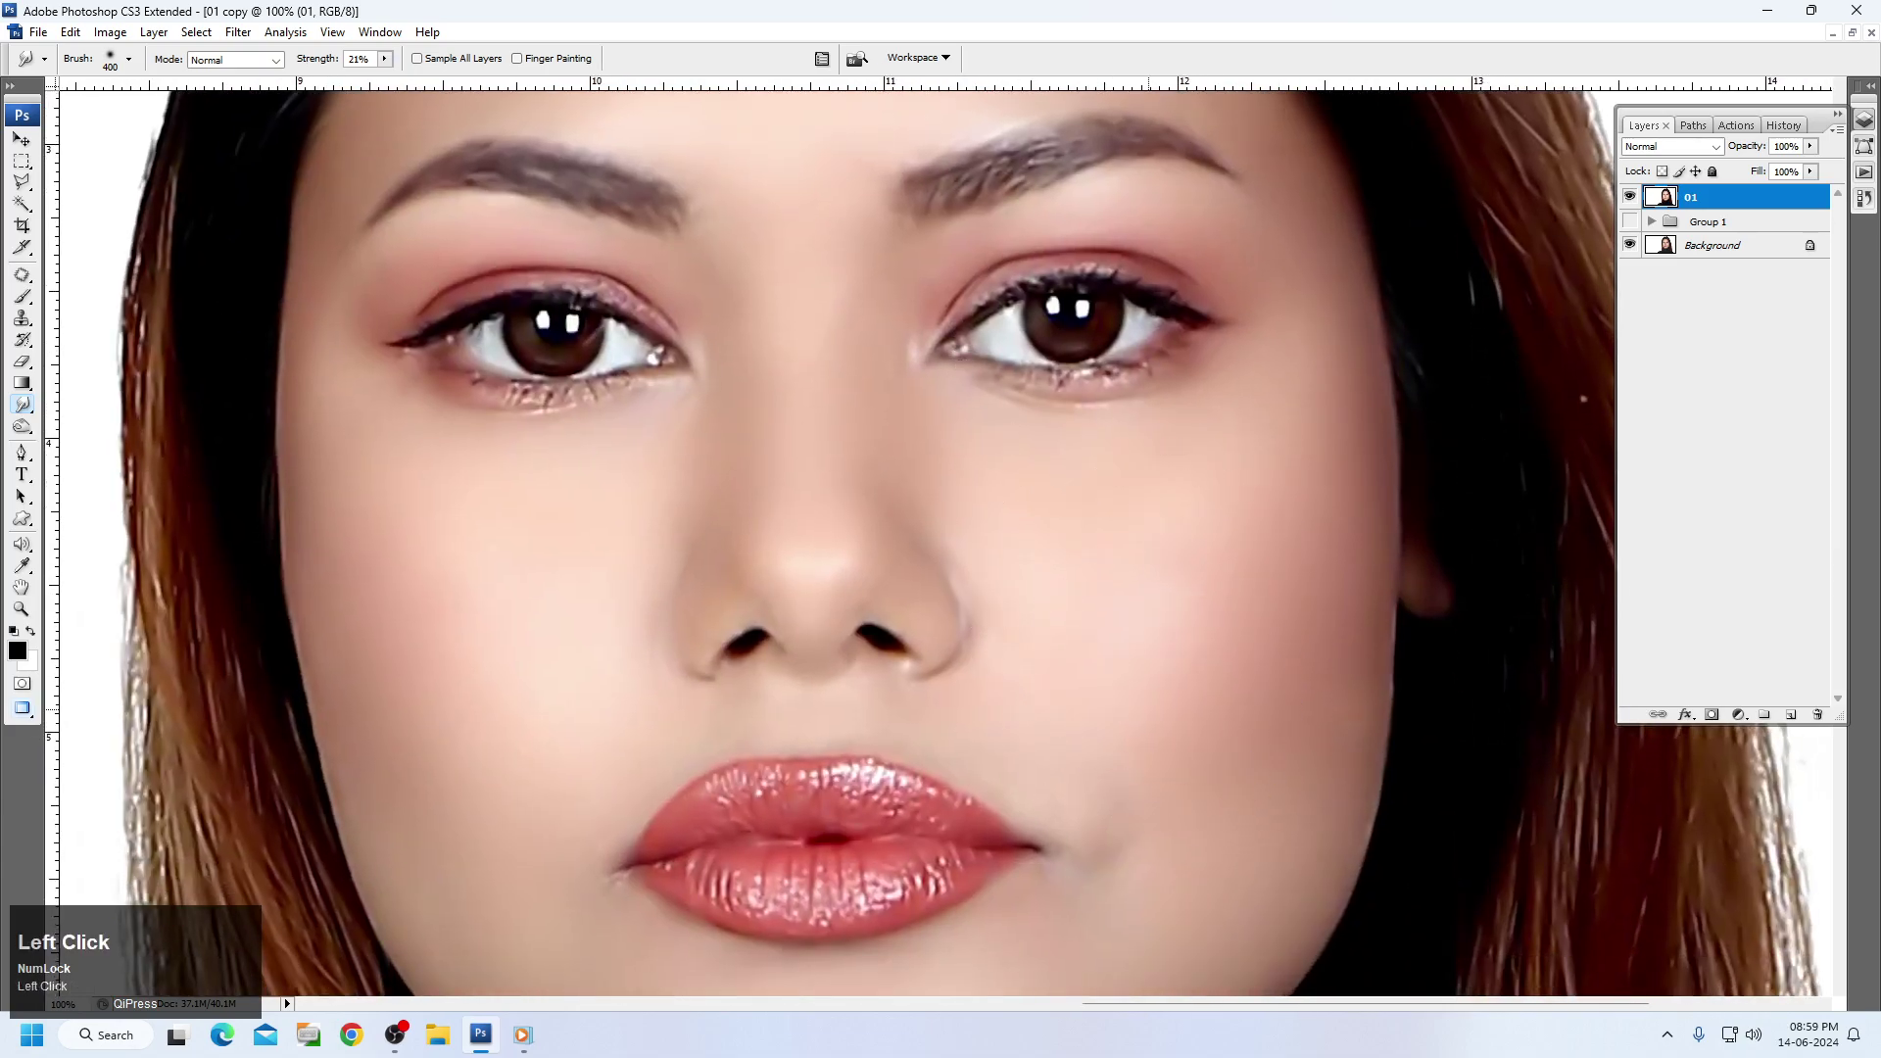
pyautogui.moveTo(486, 594)
pyautogui.mouseDown()
pyautogui.moveTo(467, 607)
pyautogui.moveTo(485, 704)
pyautogui.mouseUp()
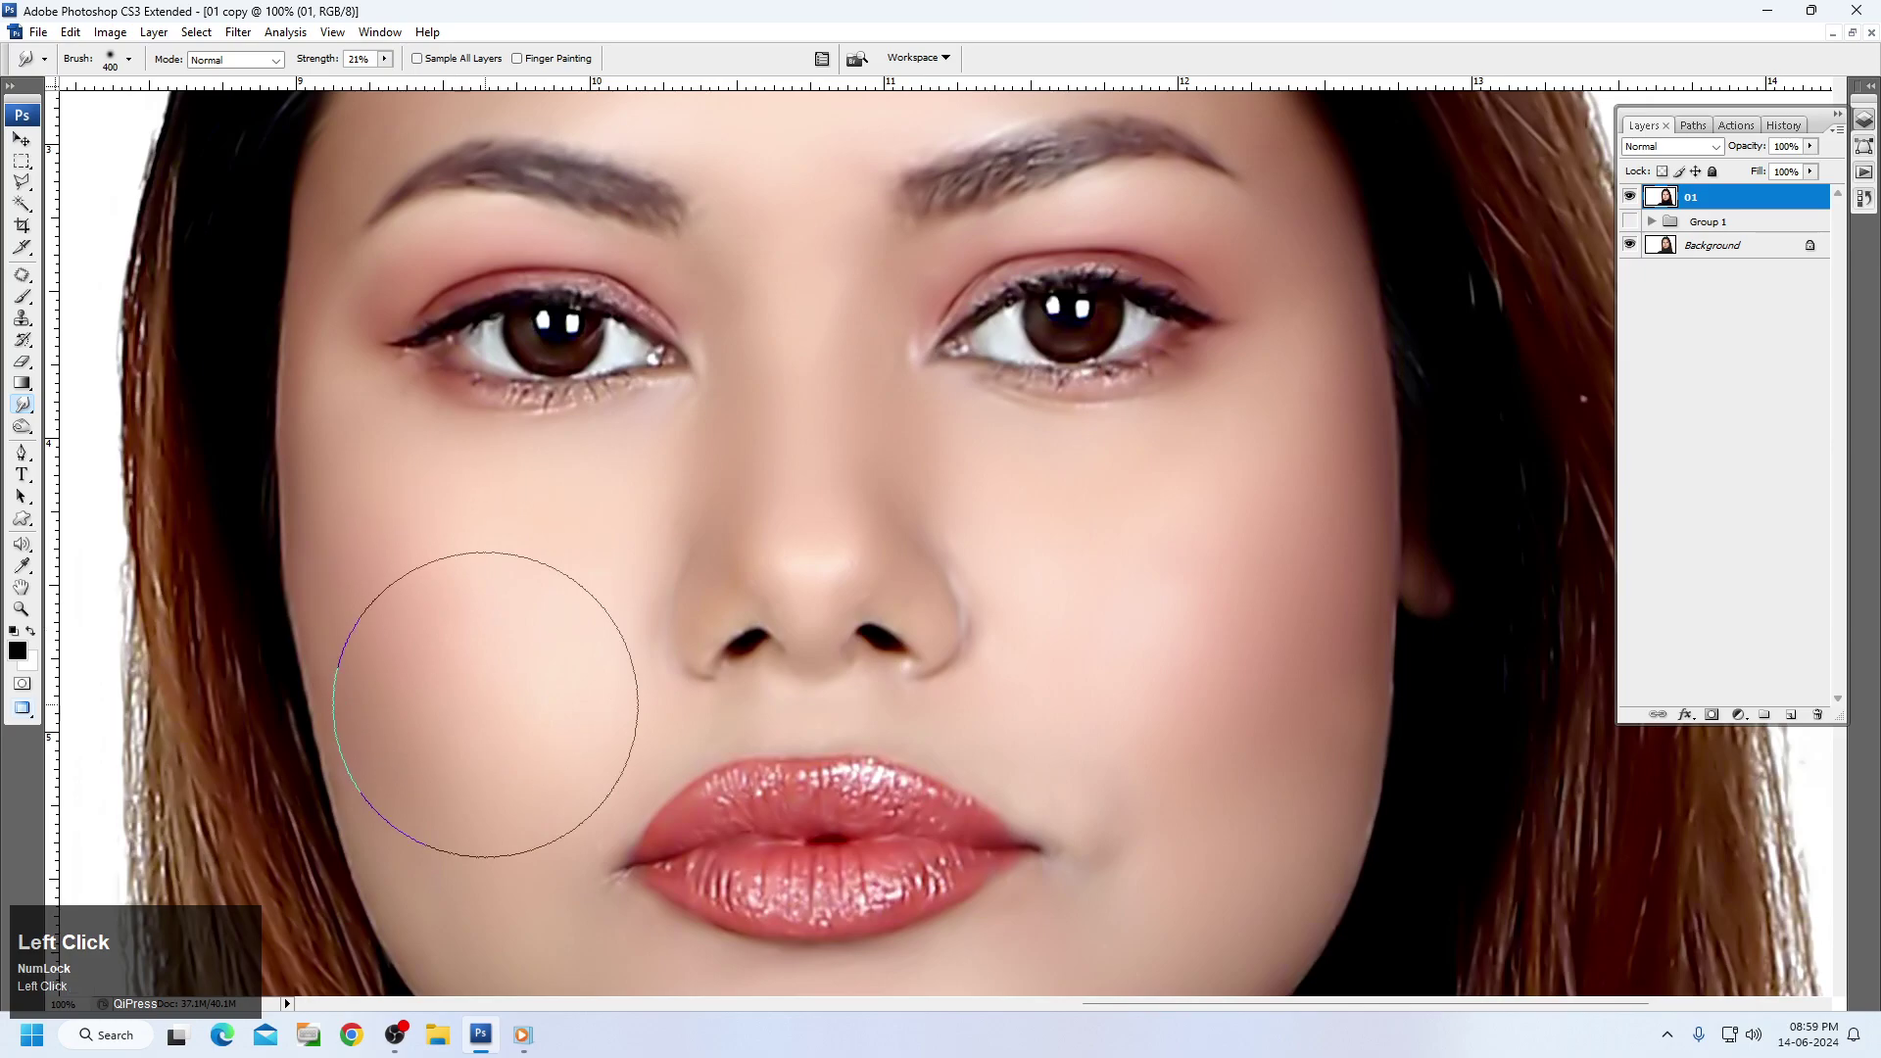
# Reduce the Smudge brush to 175 and blend the uneven skin beside the right corner of the mouth.
pyautogui.press('space')
pyautogui.press('[')
pyautogui.press('[')
pyautogui.press('[')
pyautogui.press('[')
pyautogui.moveTo(811, 537)
pyautogui.mouseDown()
pyautogui.moveTo(811, 555)
pyautogui.moveTo(781, 533)
pyautogui.moveTo(790, 562)
pyautogui.moveTo(869, 545)
pyautogui.moveTo(860, 571)
pyautogui.moveTo(773, 513)
pyautogui.moveTo(680, 386)
pyautogui.moveTo(680, 424)
pyautogui.moveTo(547, 410)
pyautogui.mouseUp()
pyautogui.moveTo(389, 393); pyautogui.dragTo(384, 382)
pyautogui.press('space')
pyautogui.click(740, 459)
pyautogui.press('space')
pyautogui.moveTo(1009, 369); pyautogui.dragTo(1568, 781)
pyautogui.scroll(2, 1254, 721)
pyautogui.moveTo(1015, 790)
pyautogui.mouseDown()
pyautogui.moveTo(991, 755)
pyautogui.moveTo(992, 775)
pyautogui.mouseUp()
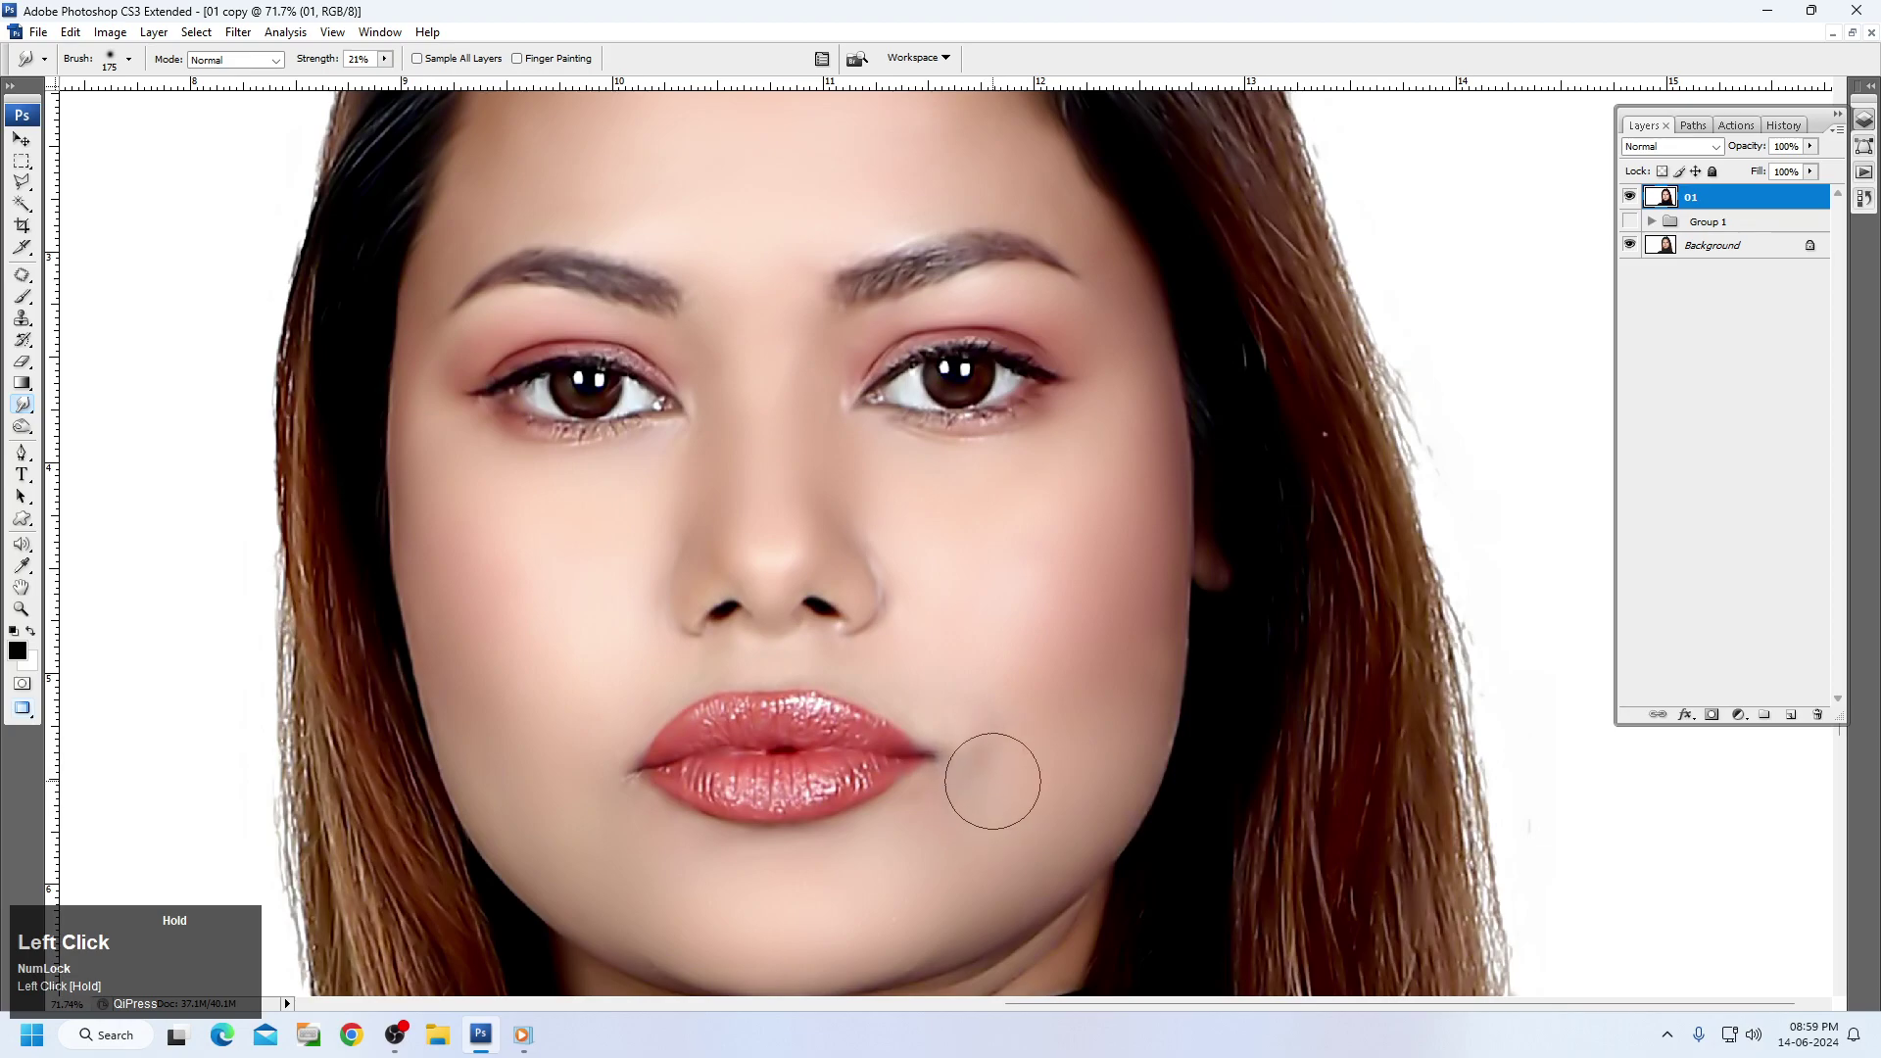
# Smooth the skin beside the left mouth corner and on the lower left chin, and touch up beside the right corner.
pyautogui.moveTo(602, 800)
pyautogui.mouseDown()
pyautogui.moveTo(602, 774)
pyautogui.moveTo(578, 781)
pyautogui.mouseUp()
pyautogui.moveTo(637, 875); pyautogui.dragTo(641, 906)
pyautogui.moveTo(643, 926)
pyautogui.mouseDown()
pyautogui.moveTo(531, 851)
pyautogui.moveTo(569, 897)
pyautogui.moveTo(620, 897)
pyautogui.mouseUp()
pyautogui.press('space')
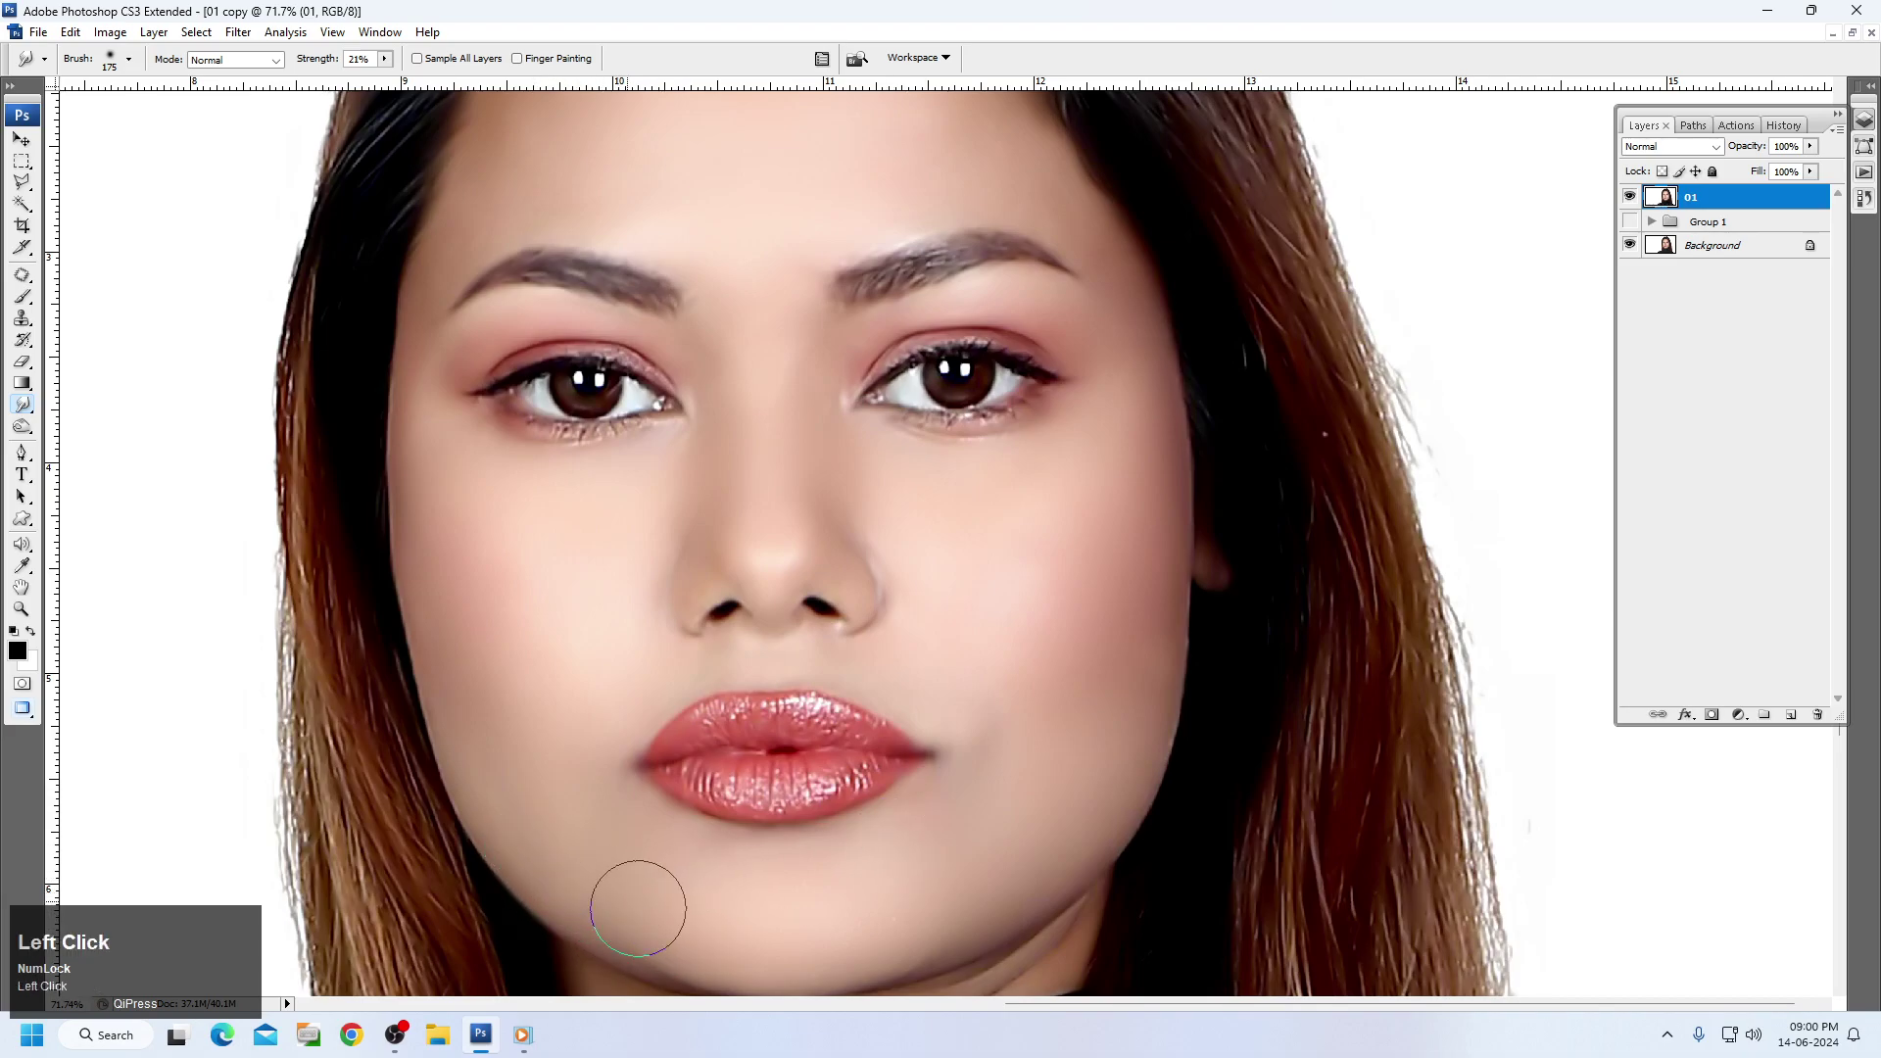
pyautogui.moveTo(966, 755); pyautogui.dragTo(981, 748)
# Apply the Imagenomic Portraiture filter with Smoothing: High, sampling the skin tone from the cheek below the right eye.
pyautogui.rightClick(977, 632)
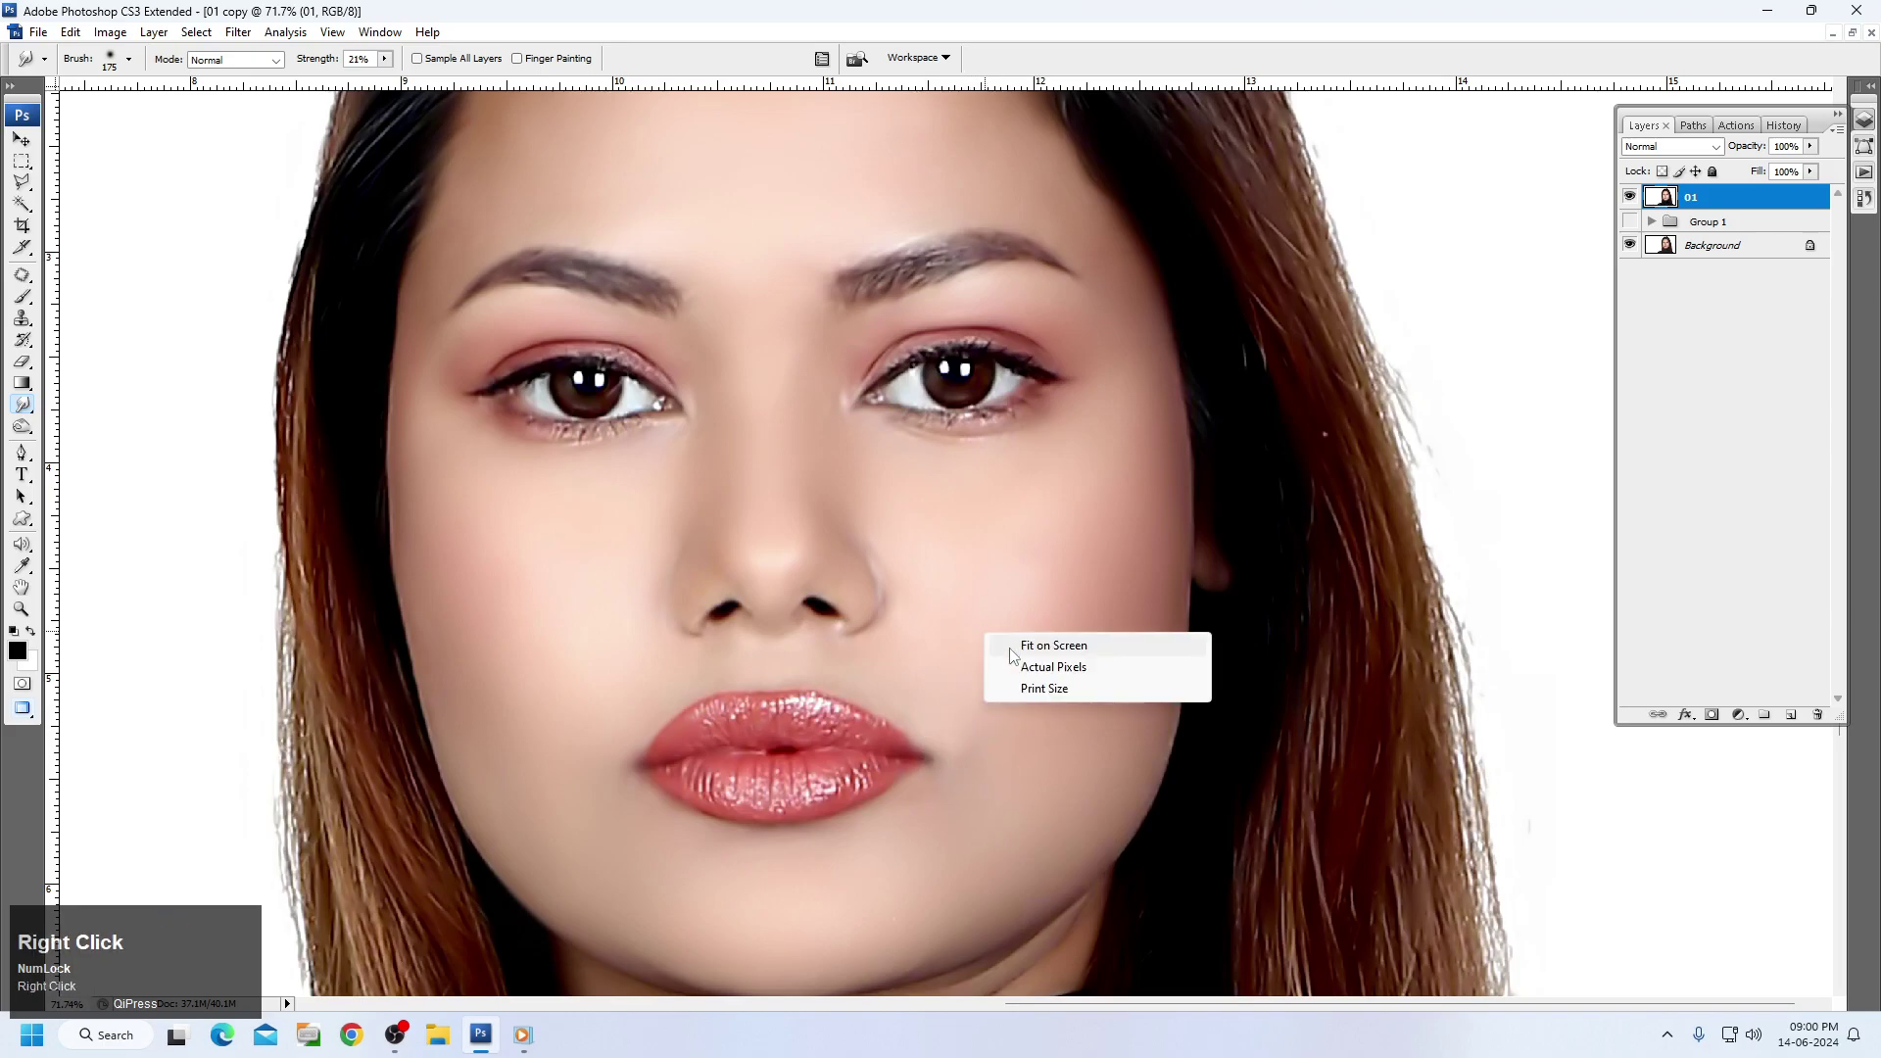
pyautogui.click(1019, 642)
pyautogui.keyDown('ctrl'); pyautogui.click(1399, 663); pyautogui.keyUp('ctrl')
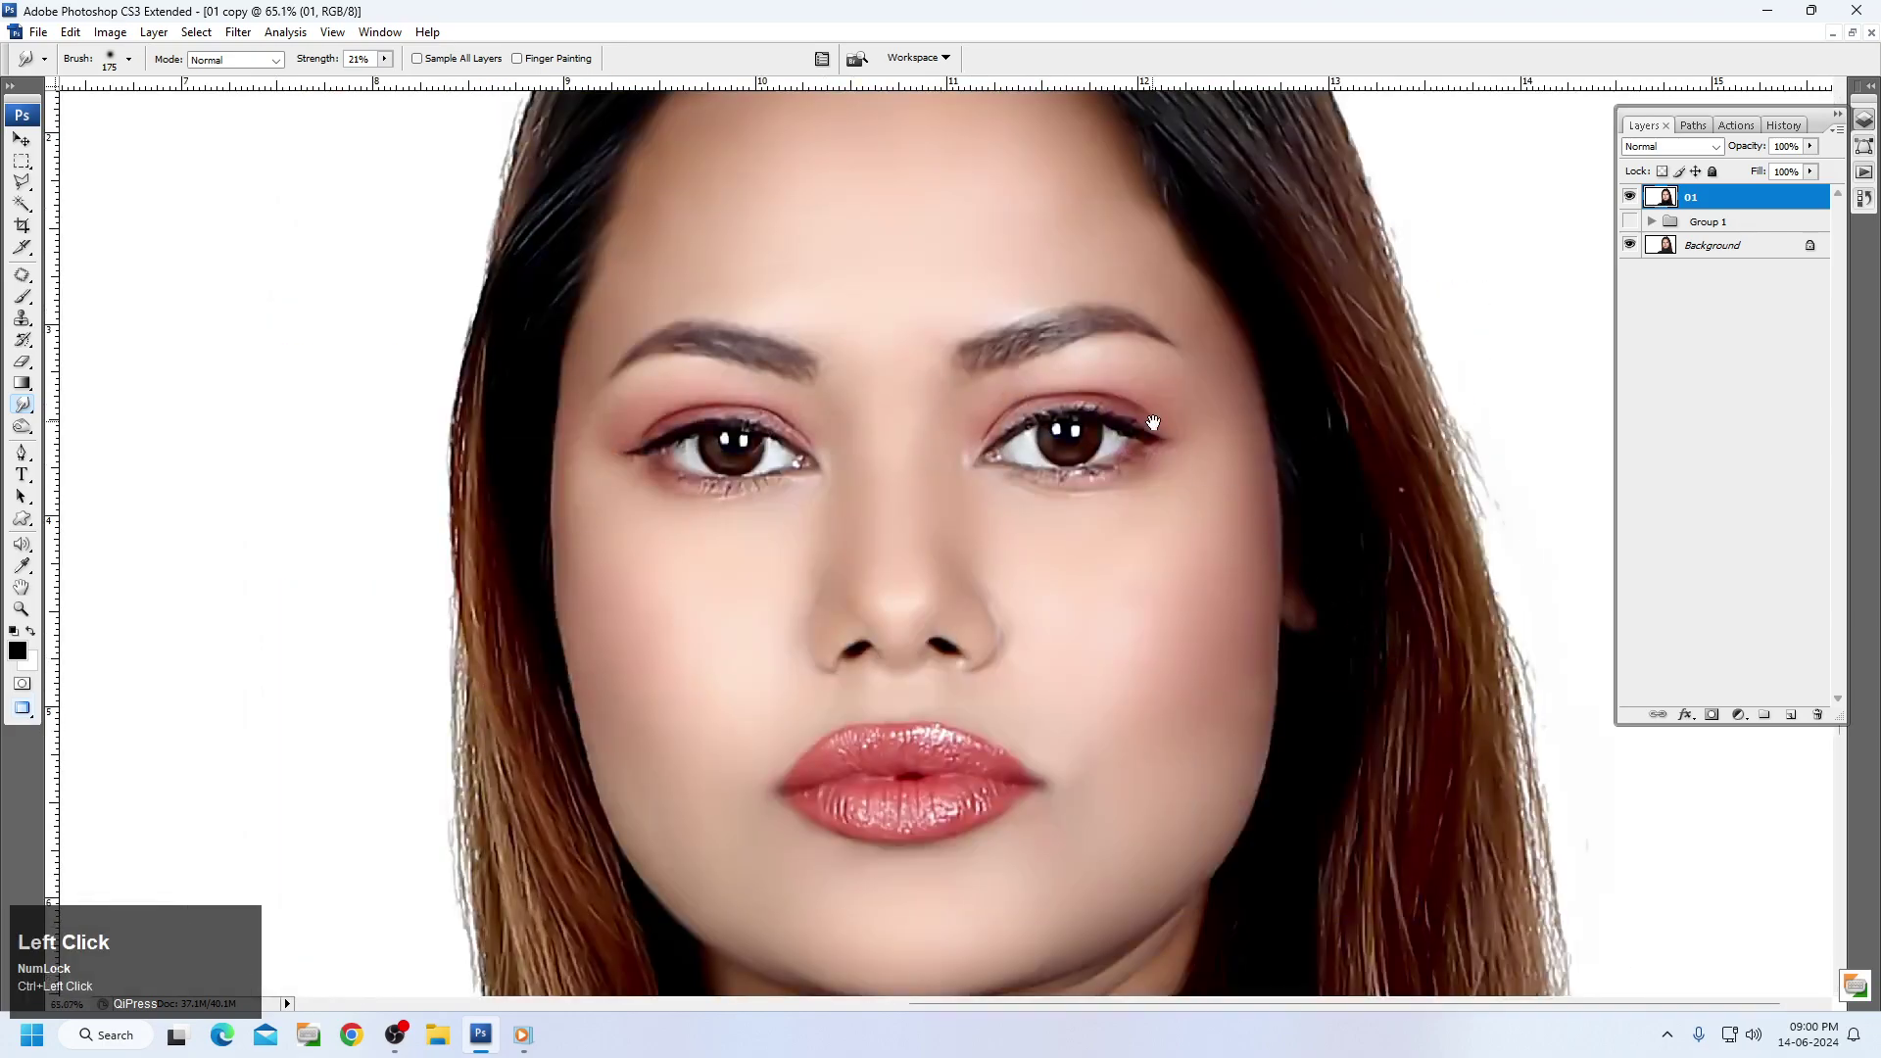
pyautogui.moveTo(1149, 470); pyautogui.dragTo(1151, 509)
pyautogui.rightClick(1152, 499)
pyautogui.click(1181, 507)
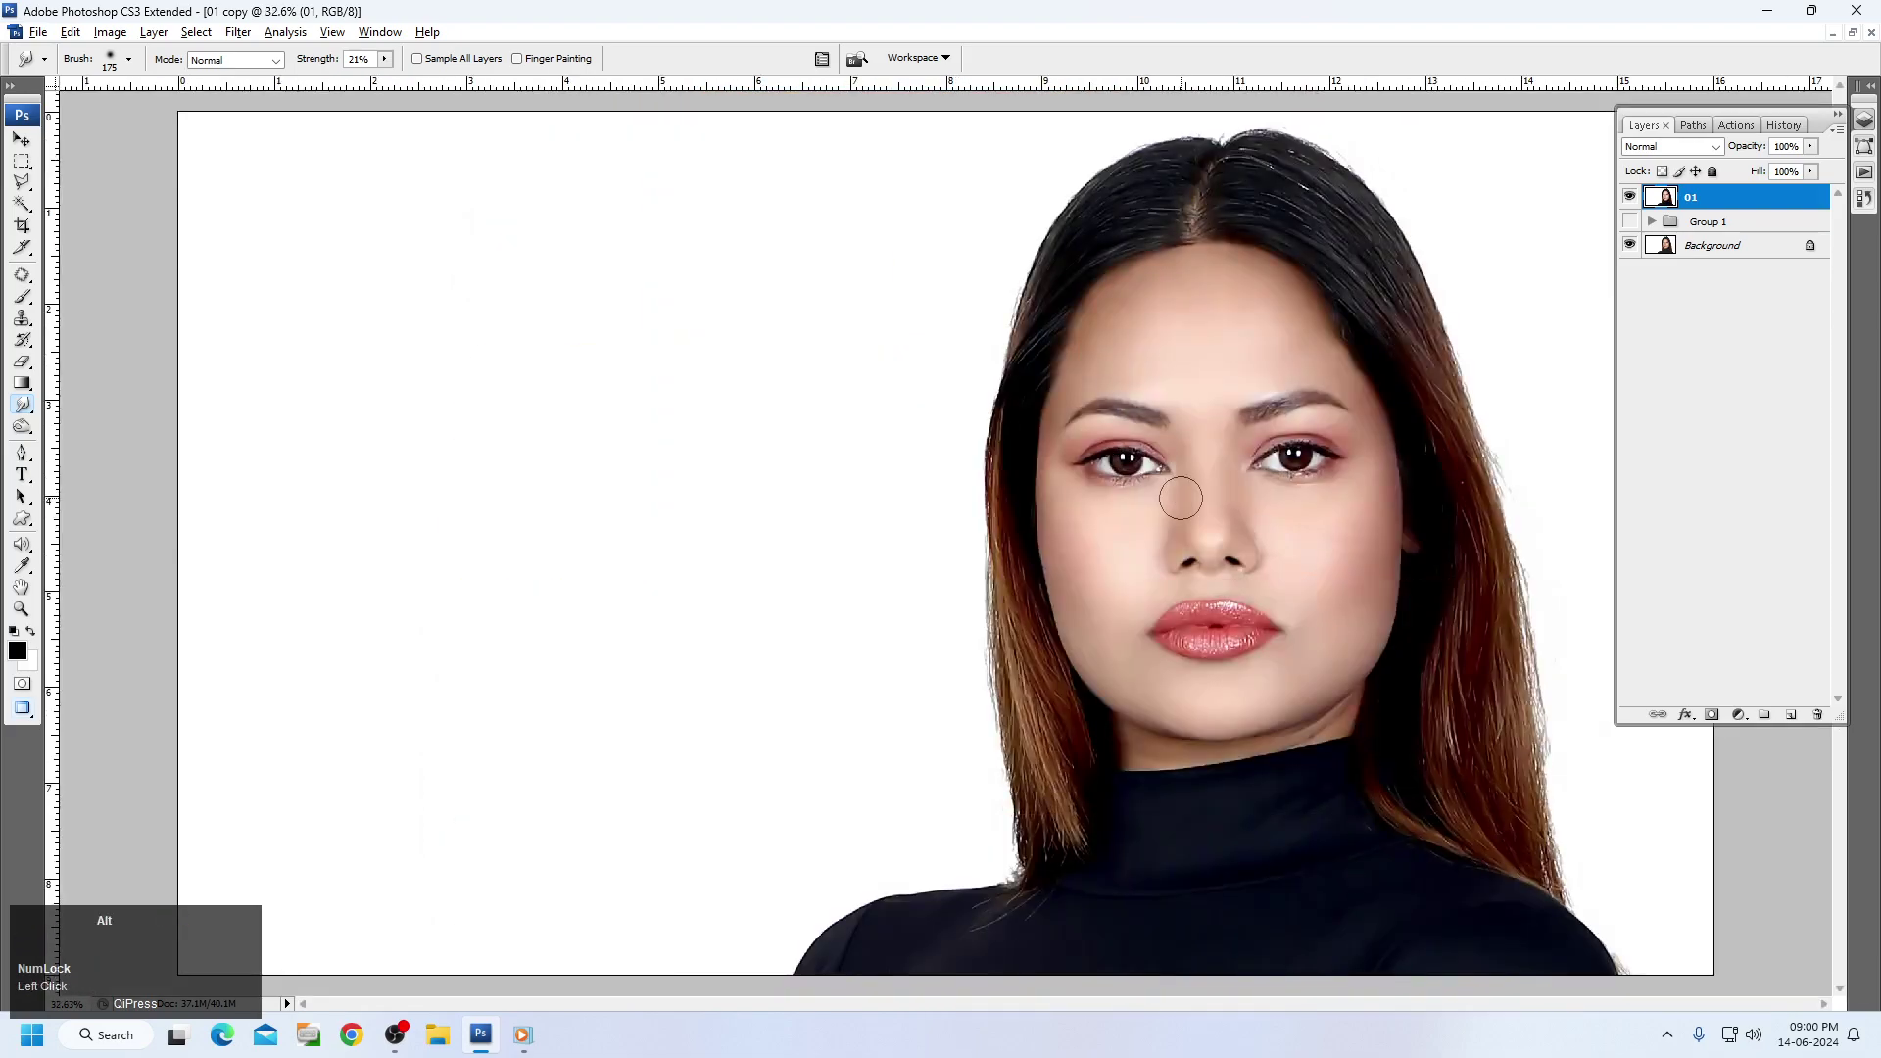
pyautogui.hotkey('alt', 't')
pyautogui.press('i')
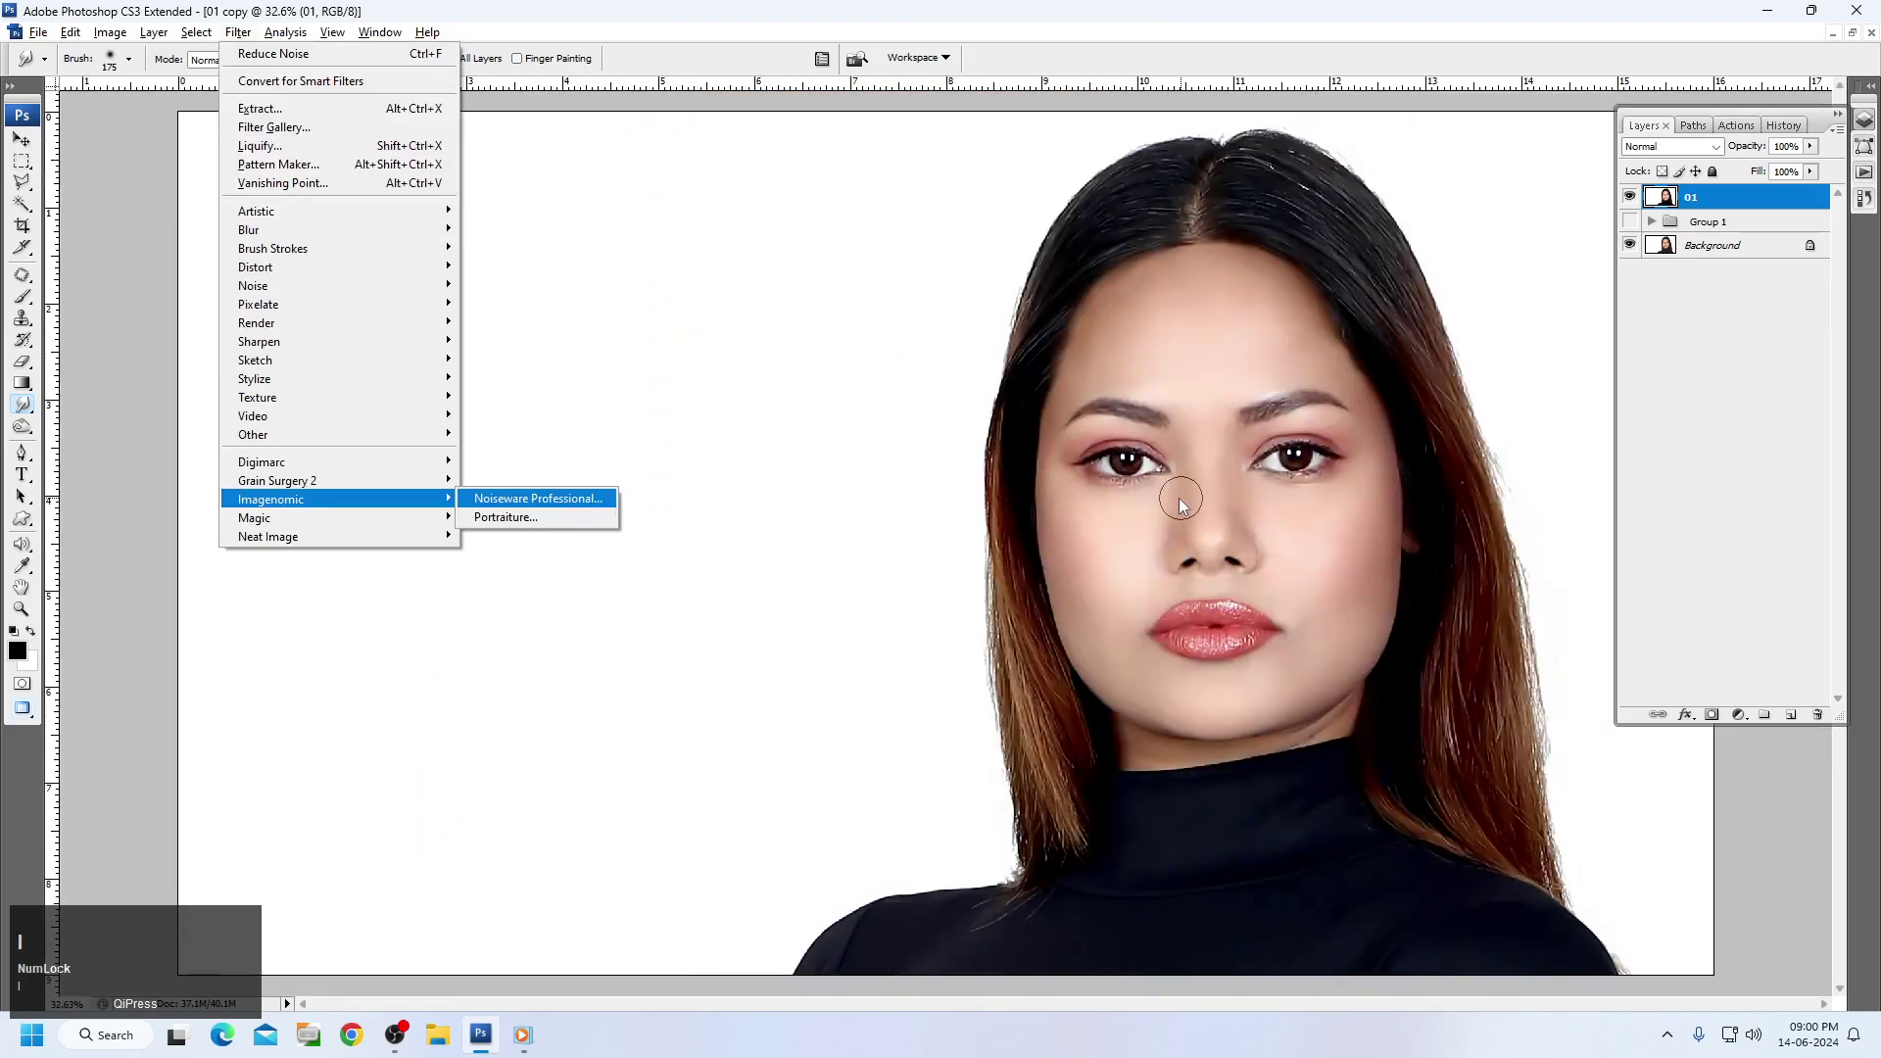
pyautogui.click(600, 522)
pyautogui.keyDown('ctrl'); pyautogui.click(1264, 554); pyautogui.keyUp('ctrl')
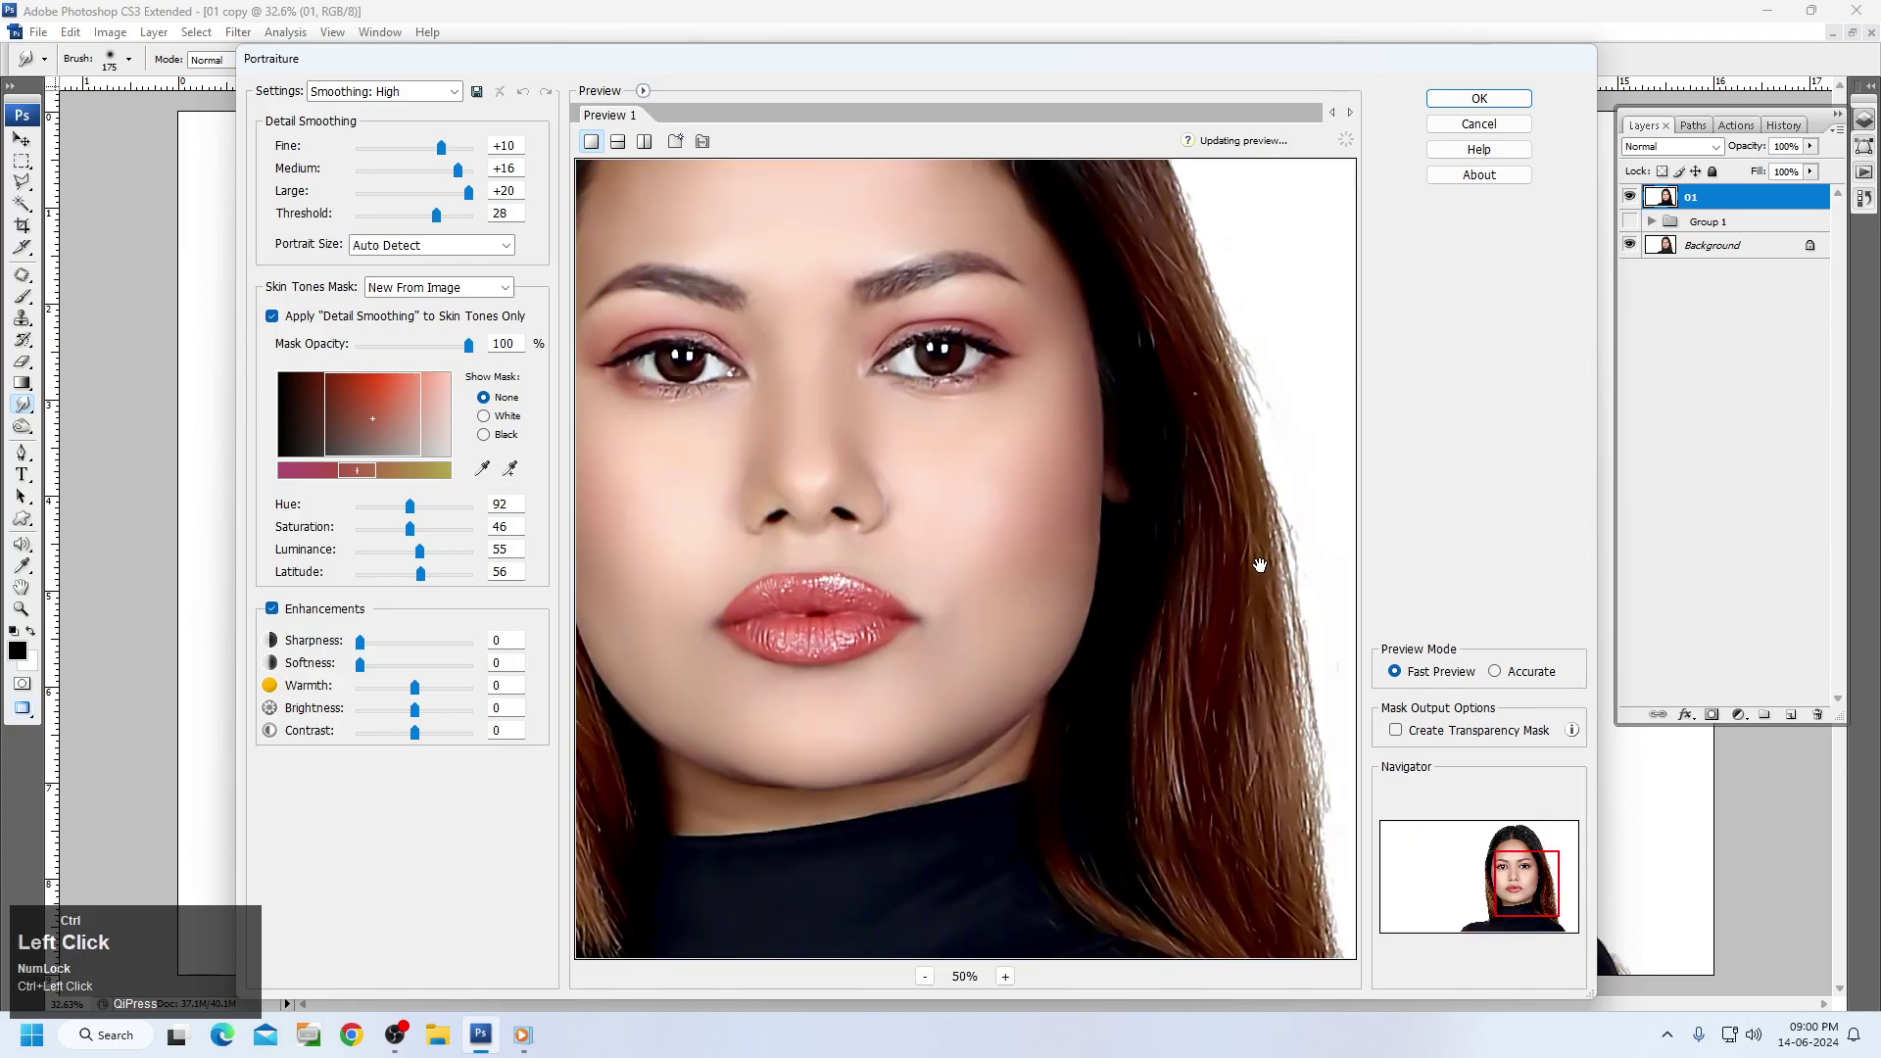
pyautogui.click(509, 468)
pyautogui.click(916, 431)
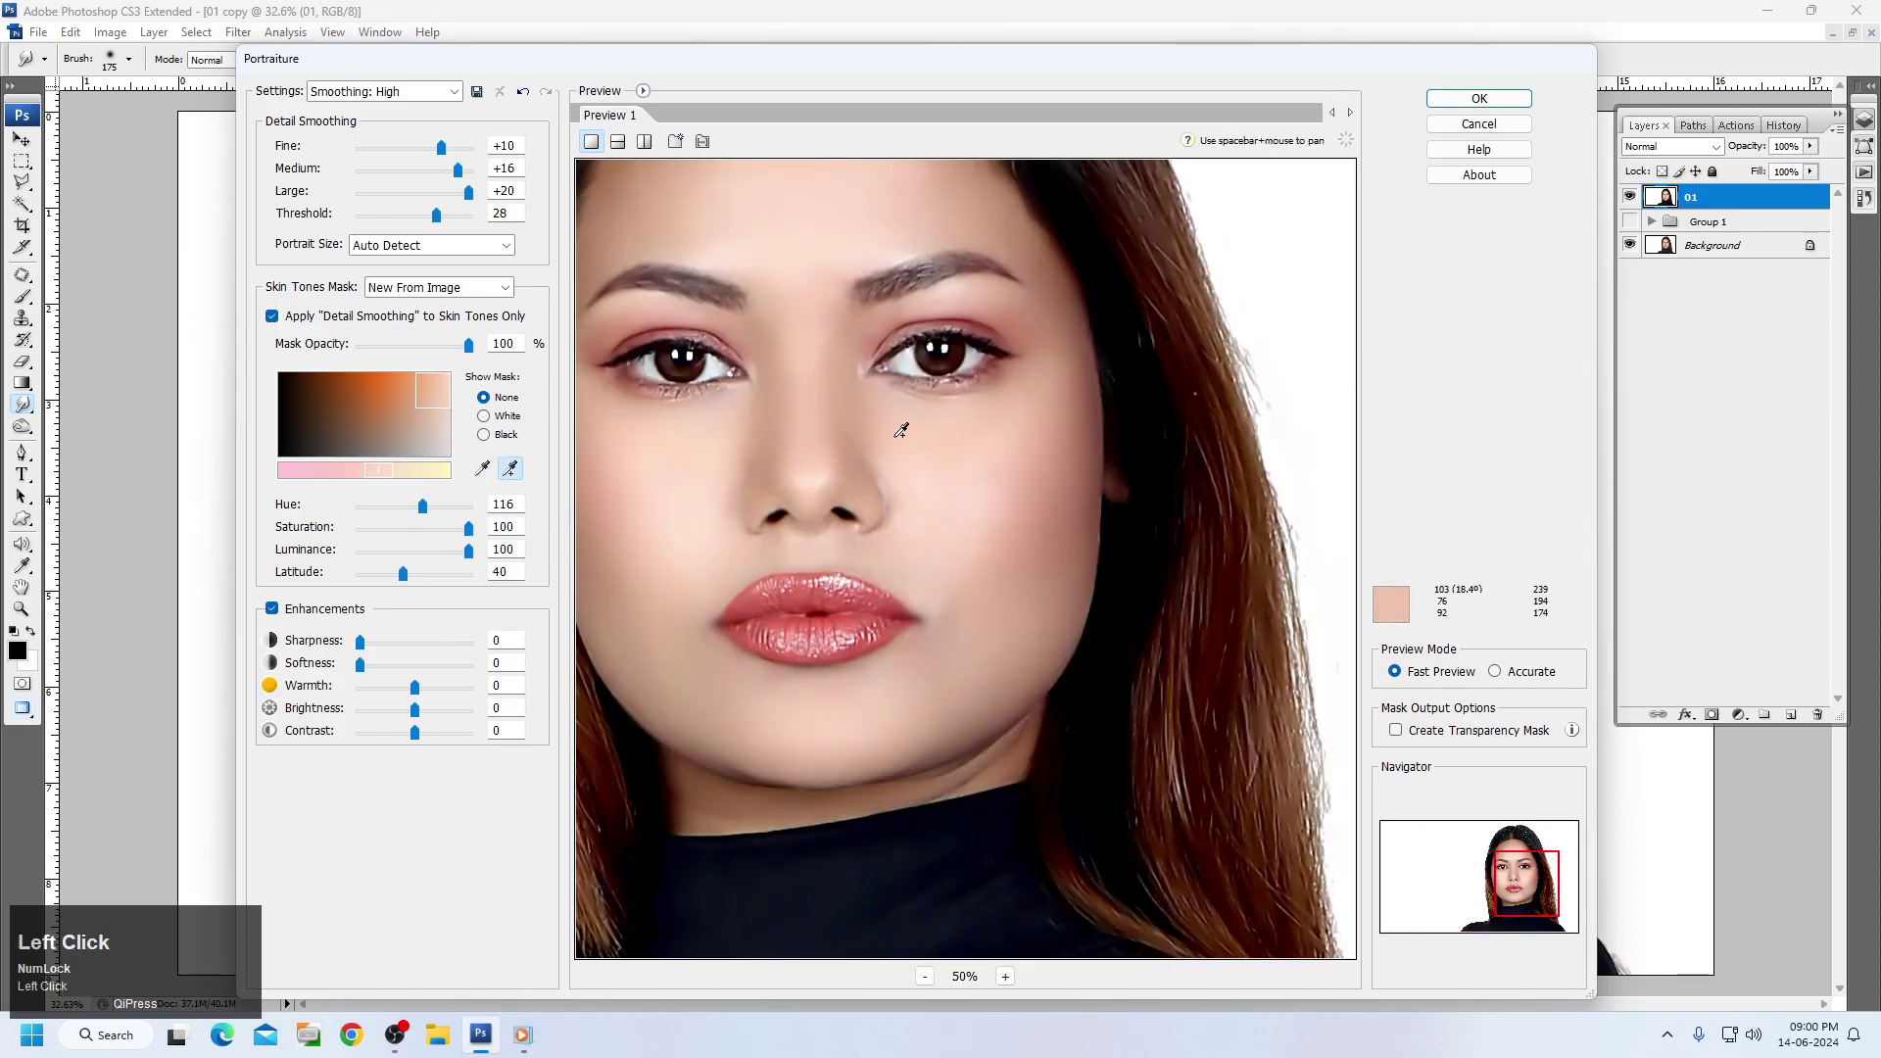
pyautogui.press('Return')
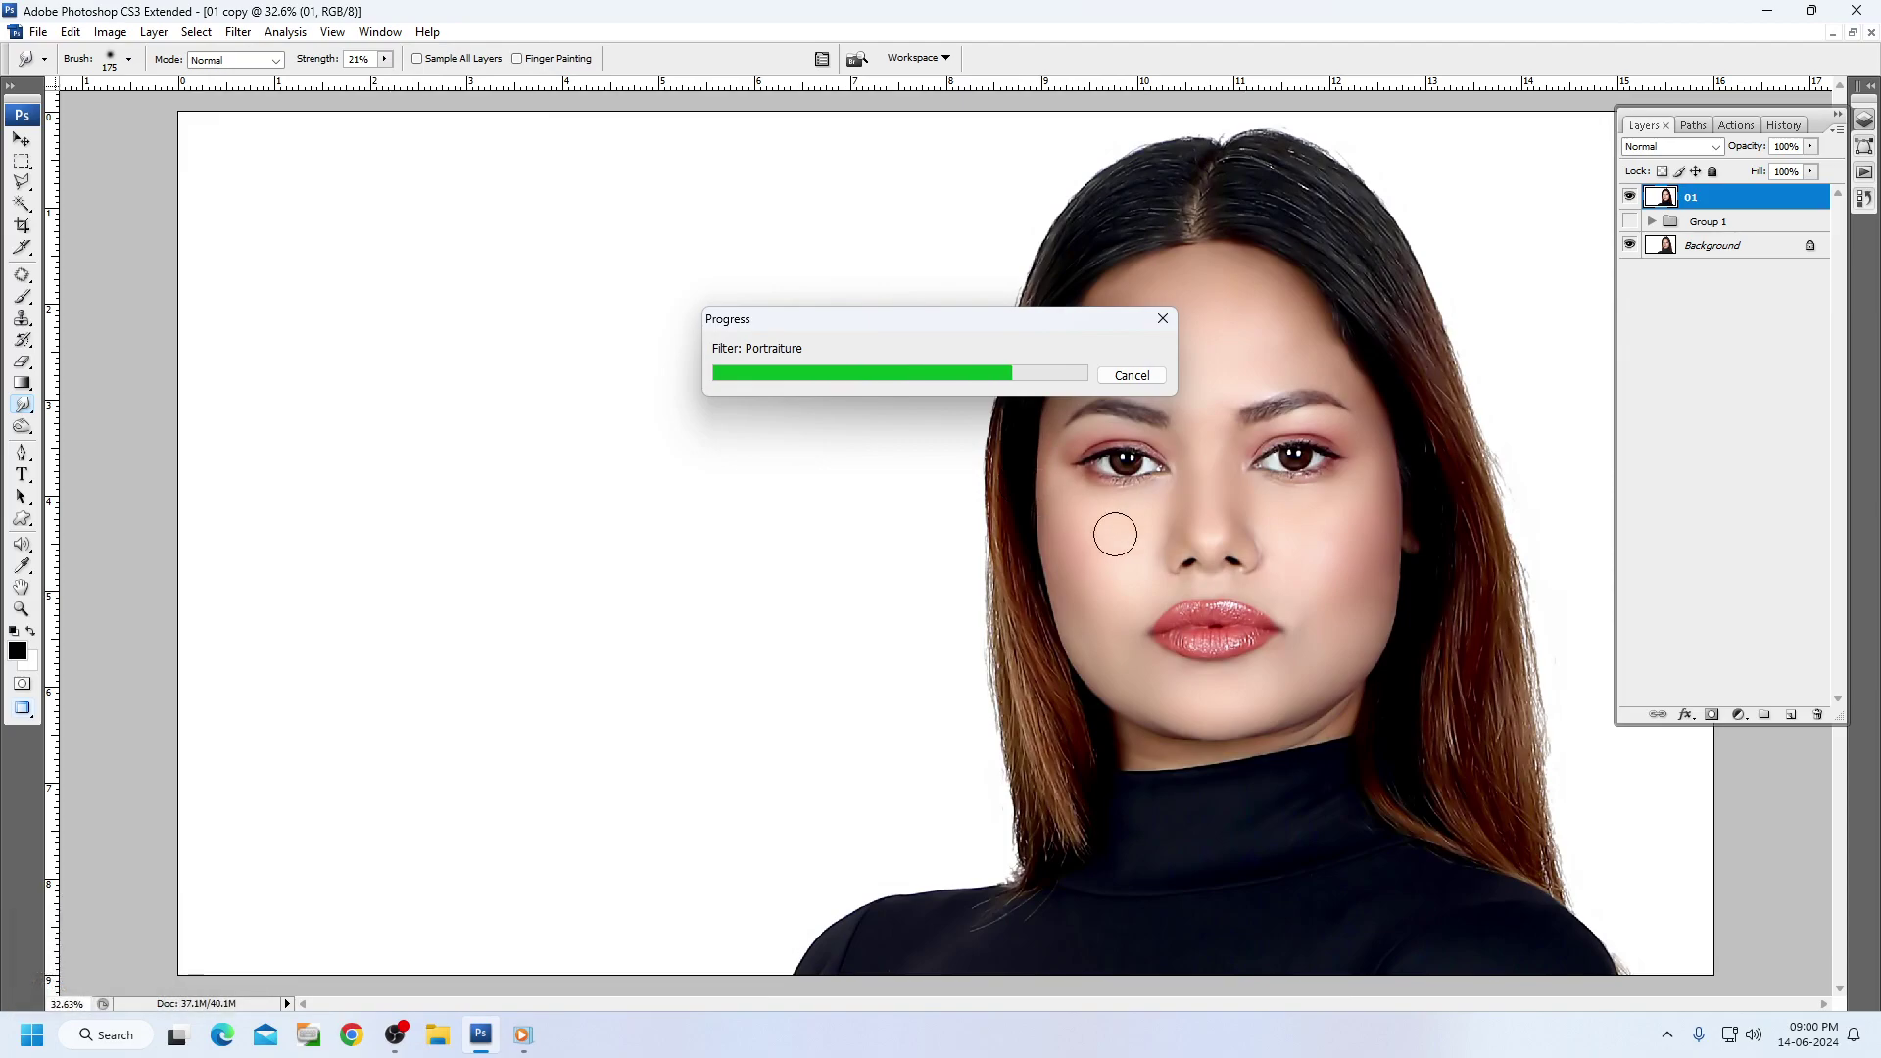
# Adjust the layer's Levels with RGB input values of 17, 1.12 and 248.
pyautogui.moveTo(943, 240); pyautogui.dragTo(1440, 772)
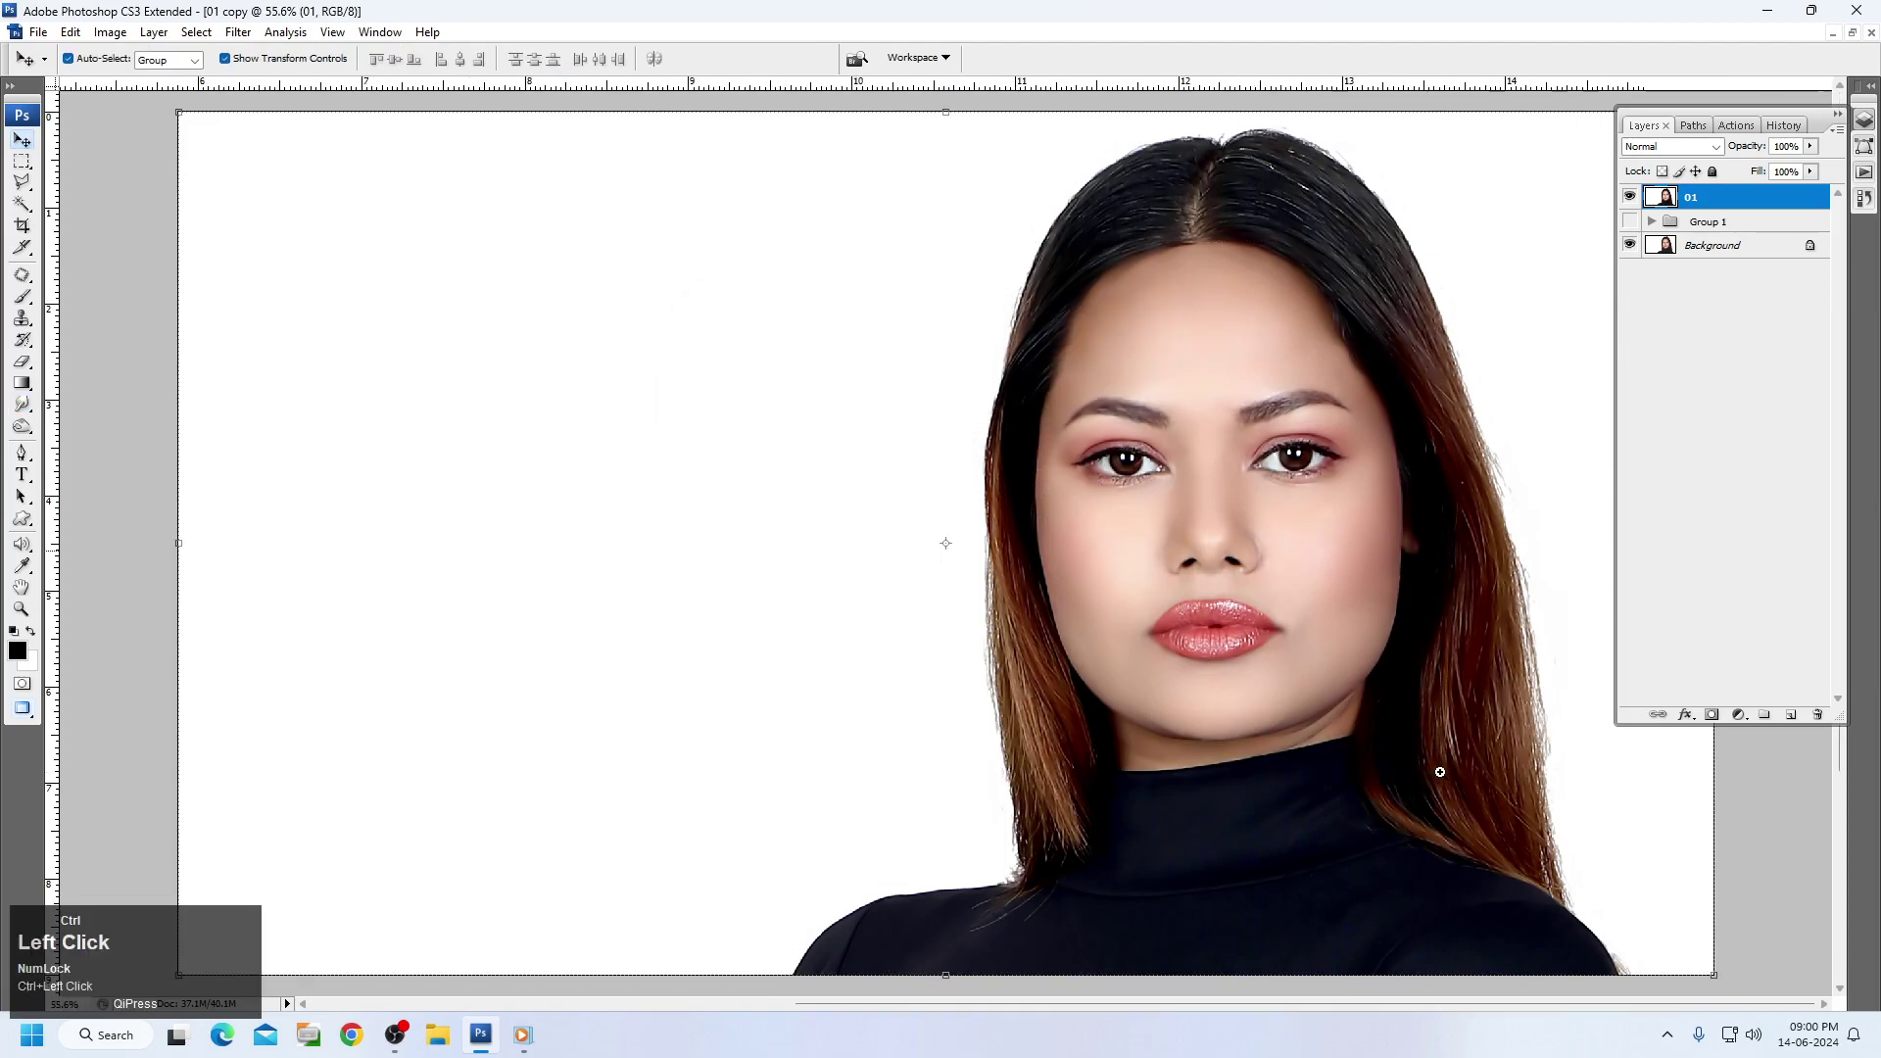
pyautogui.rightClick(1217, 544)
pyautogui.click(1254, 575)
pyautogui.hotkey('ctrl', 'l')
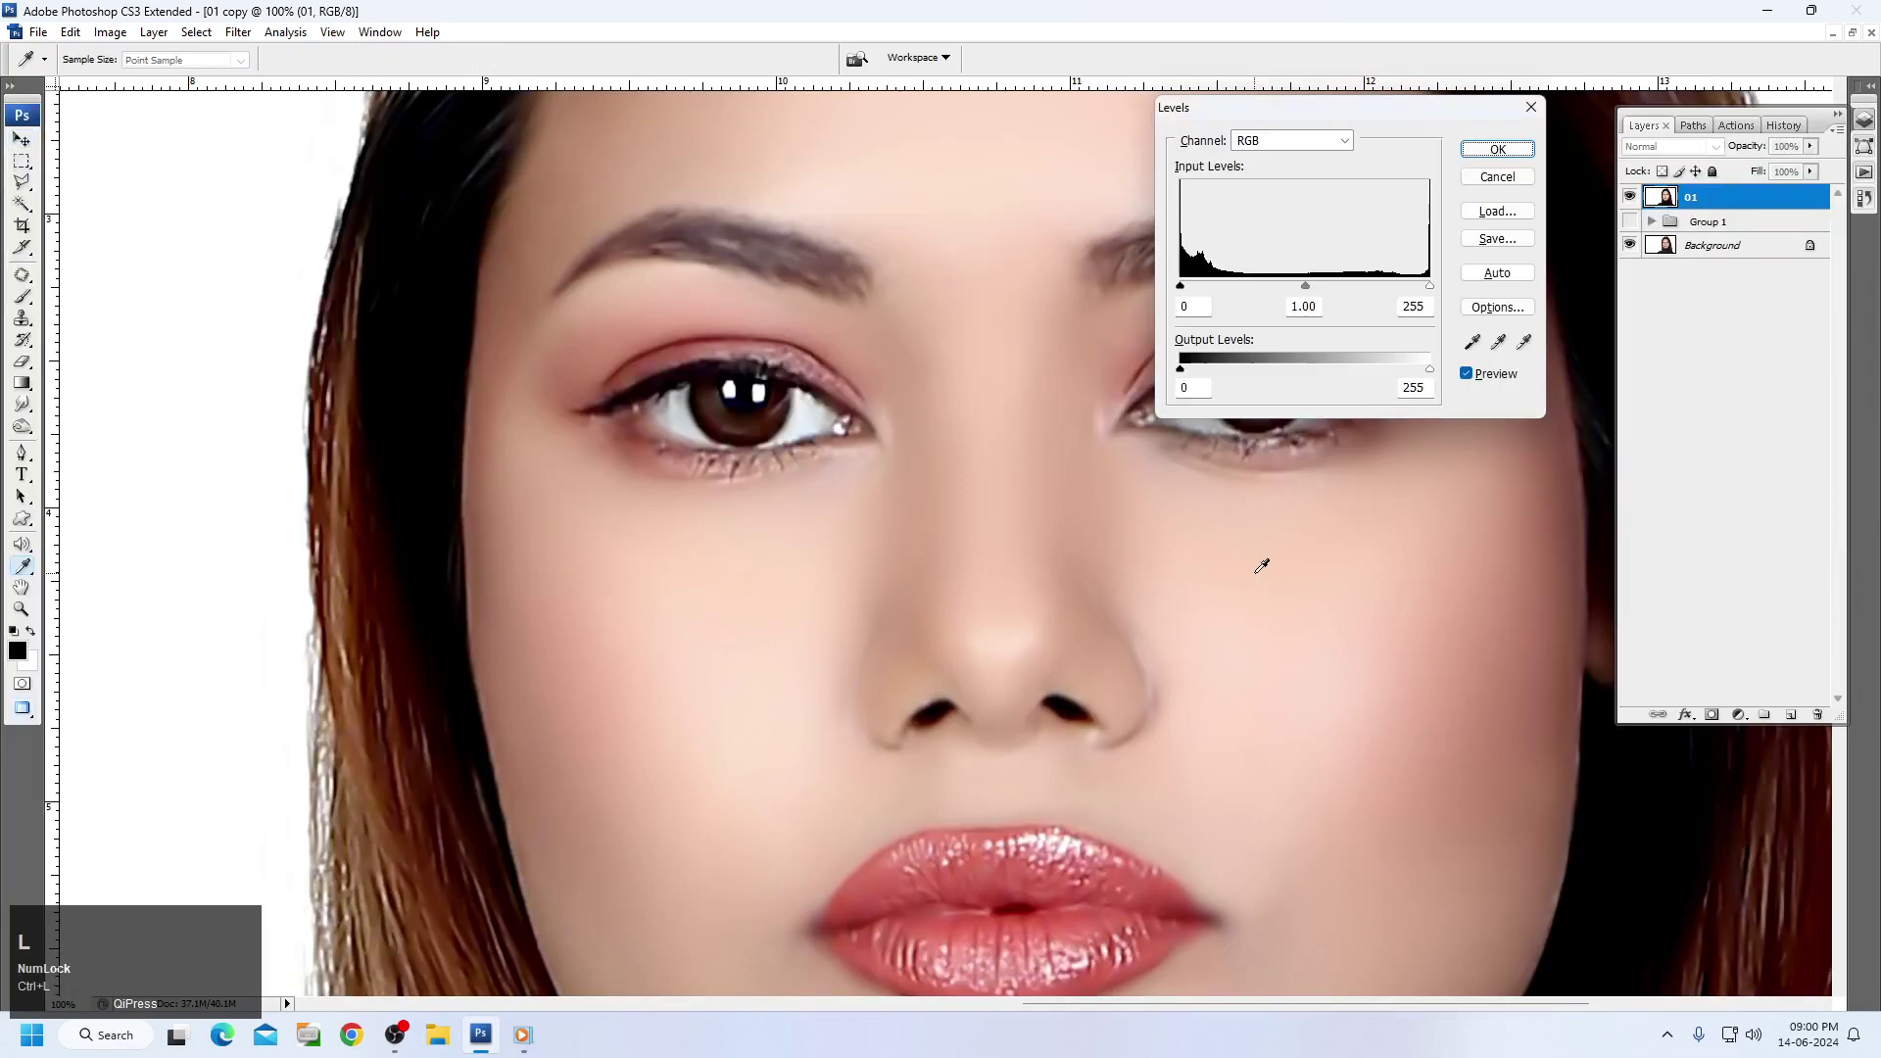
pyautogui.moveTo(1182, 287); pyautogui.dragTo(1193, 287)
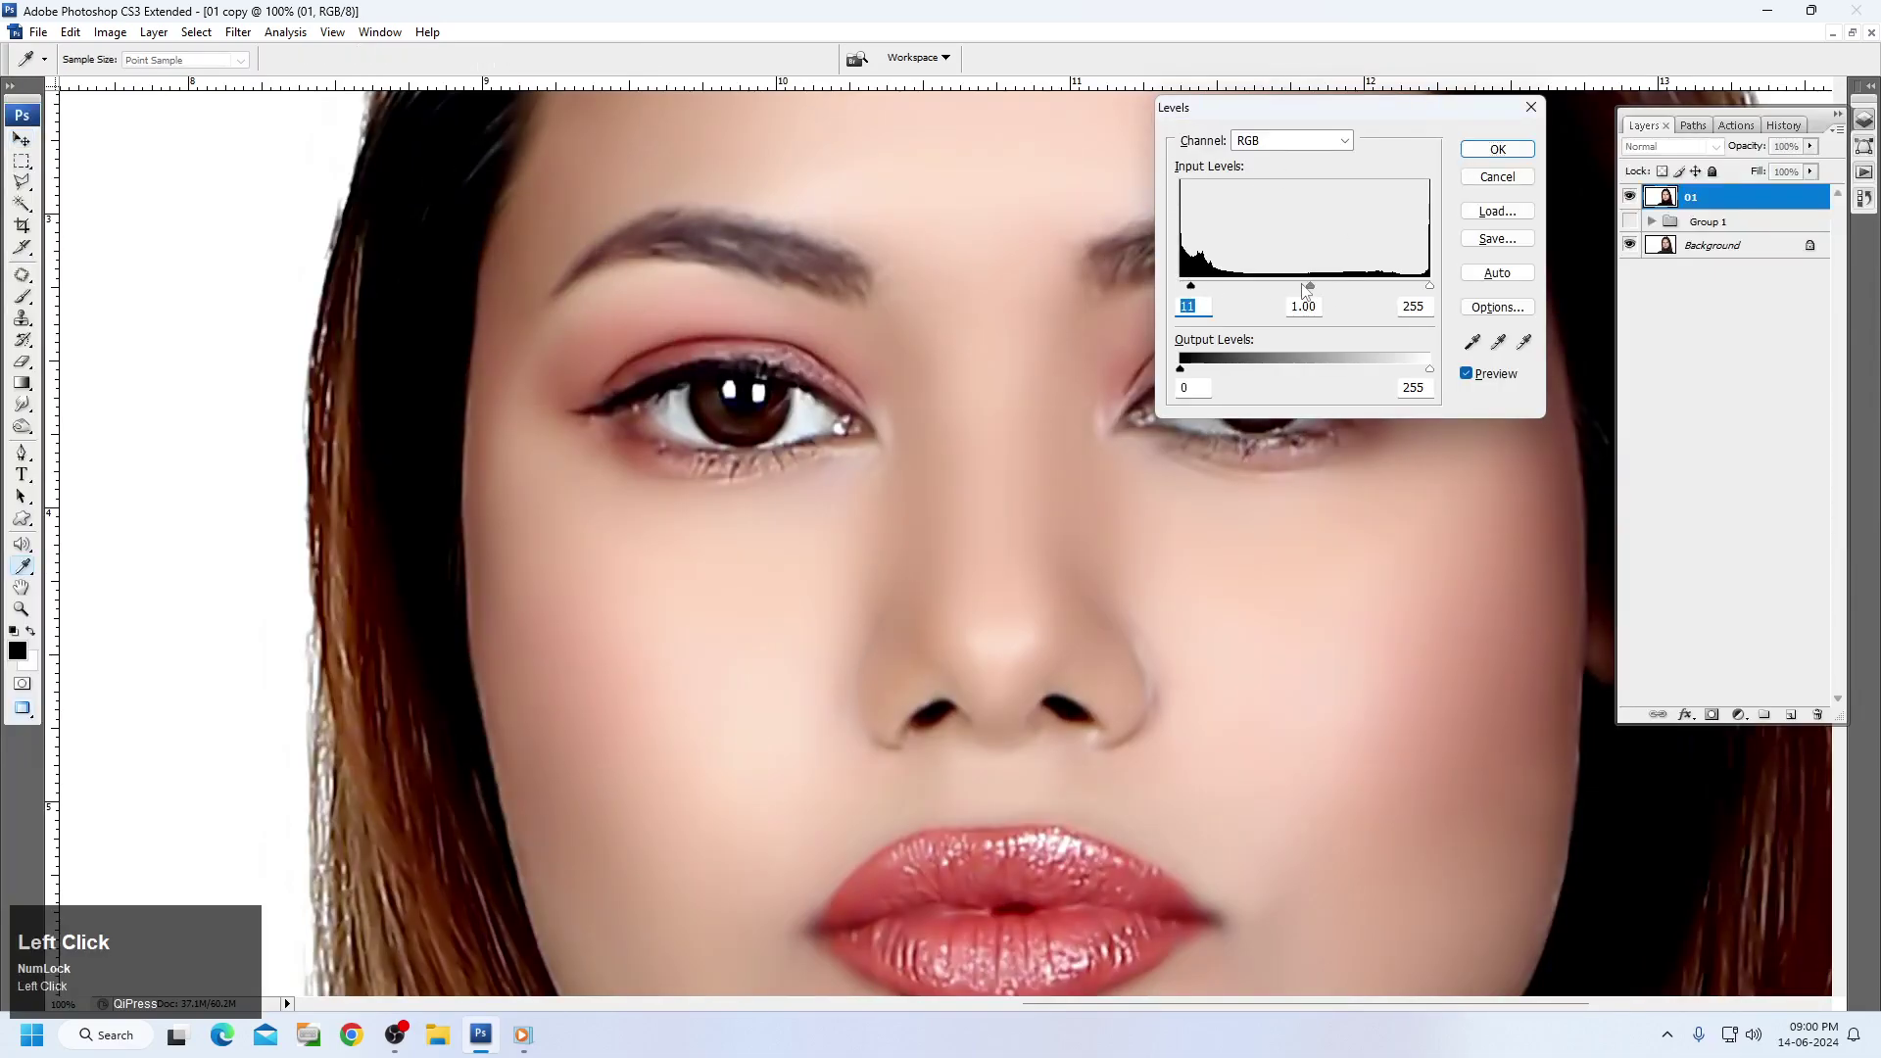
pyautogui.moveTo(1309, 287); pyautogui.dragTo(1300, 287)
pyautogui.moveTo(1428, 287); pyautogui.dragTo(1424, 287)
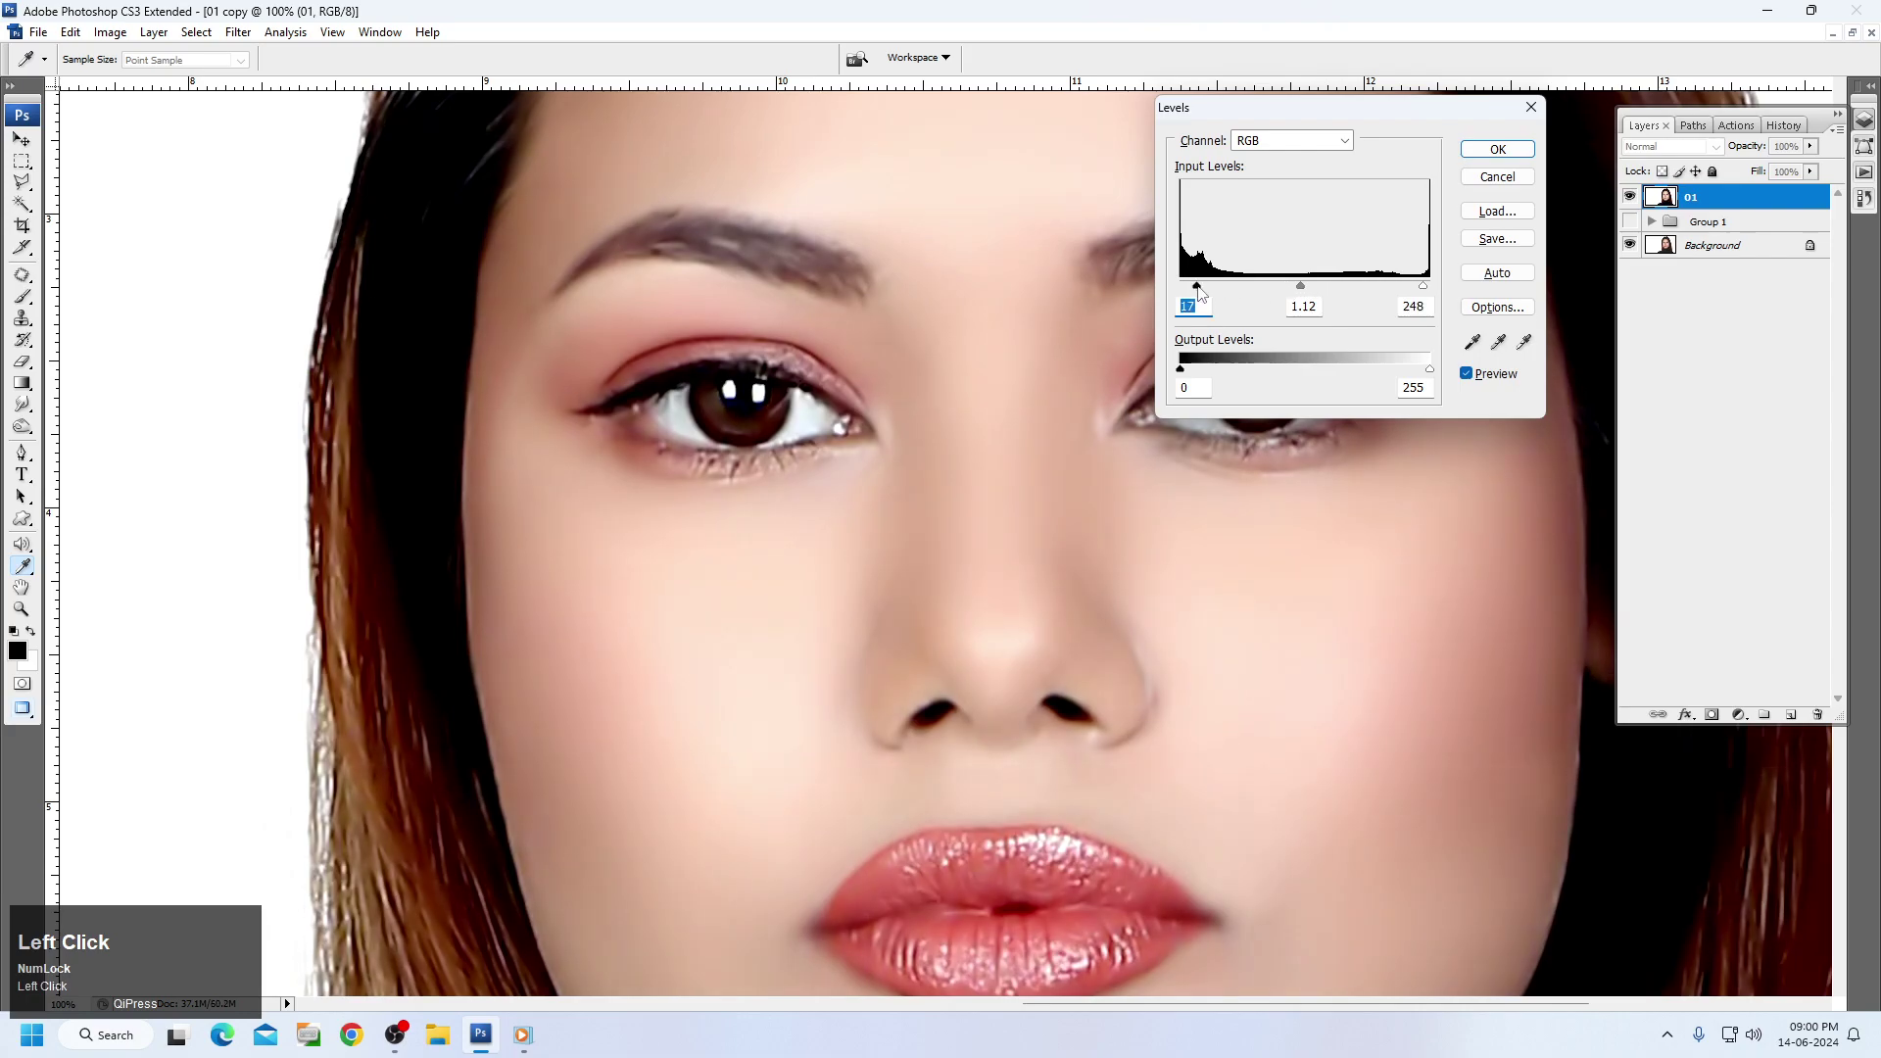
pyautogui.press('Return')
# Select the shaded skin along the face's edges with the Magic Wand at tolerance 32 and feather the selection.
pyautogui.hotkey('ctrl', '0')
pyautogui.press('v')
pyautogui.hotkey('ctrl', 'space')
pyautogui.moveTo(912, 183); pyautogui.dragTo(1554, 790)
pyautogui.scroll(-1, 1453, 696)
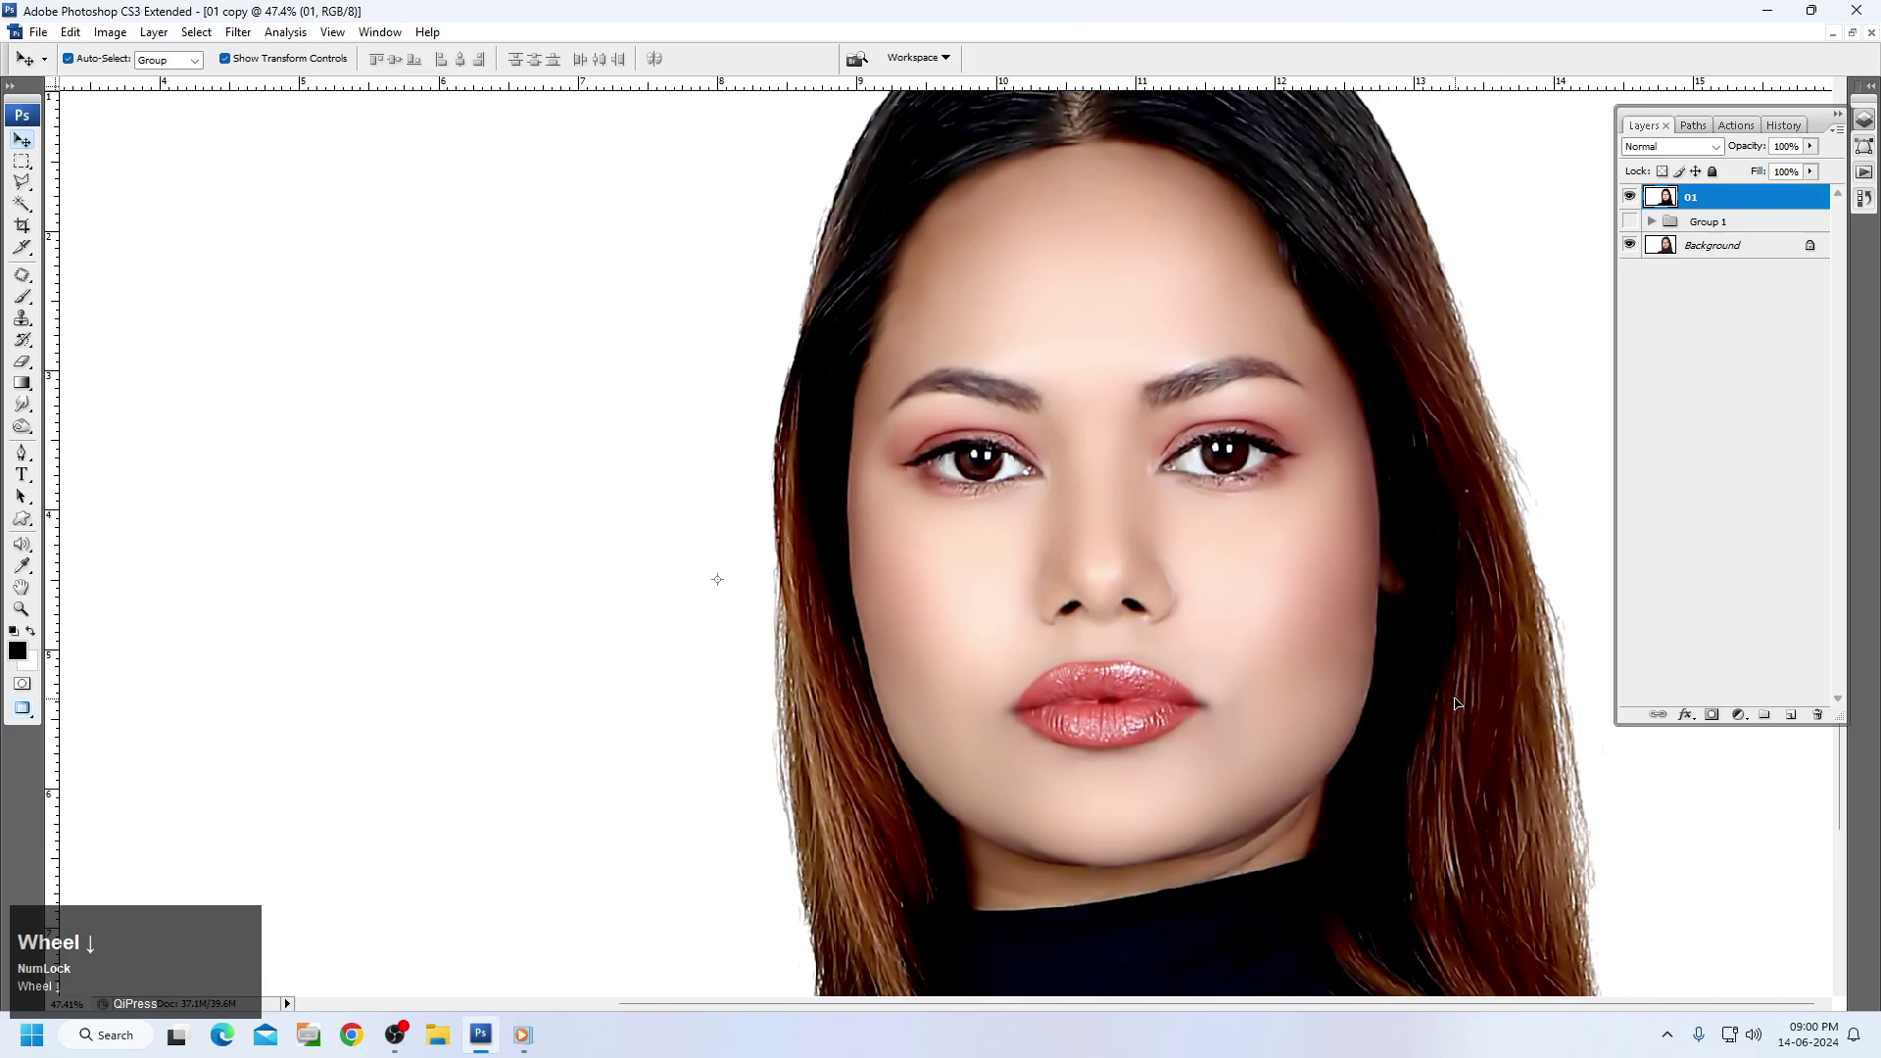
pyautogui.press('w')
pyautogui.click(1075, 332)
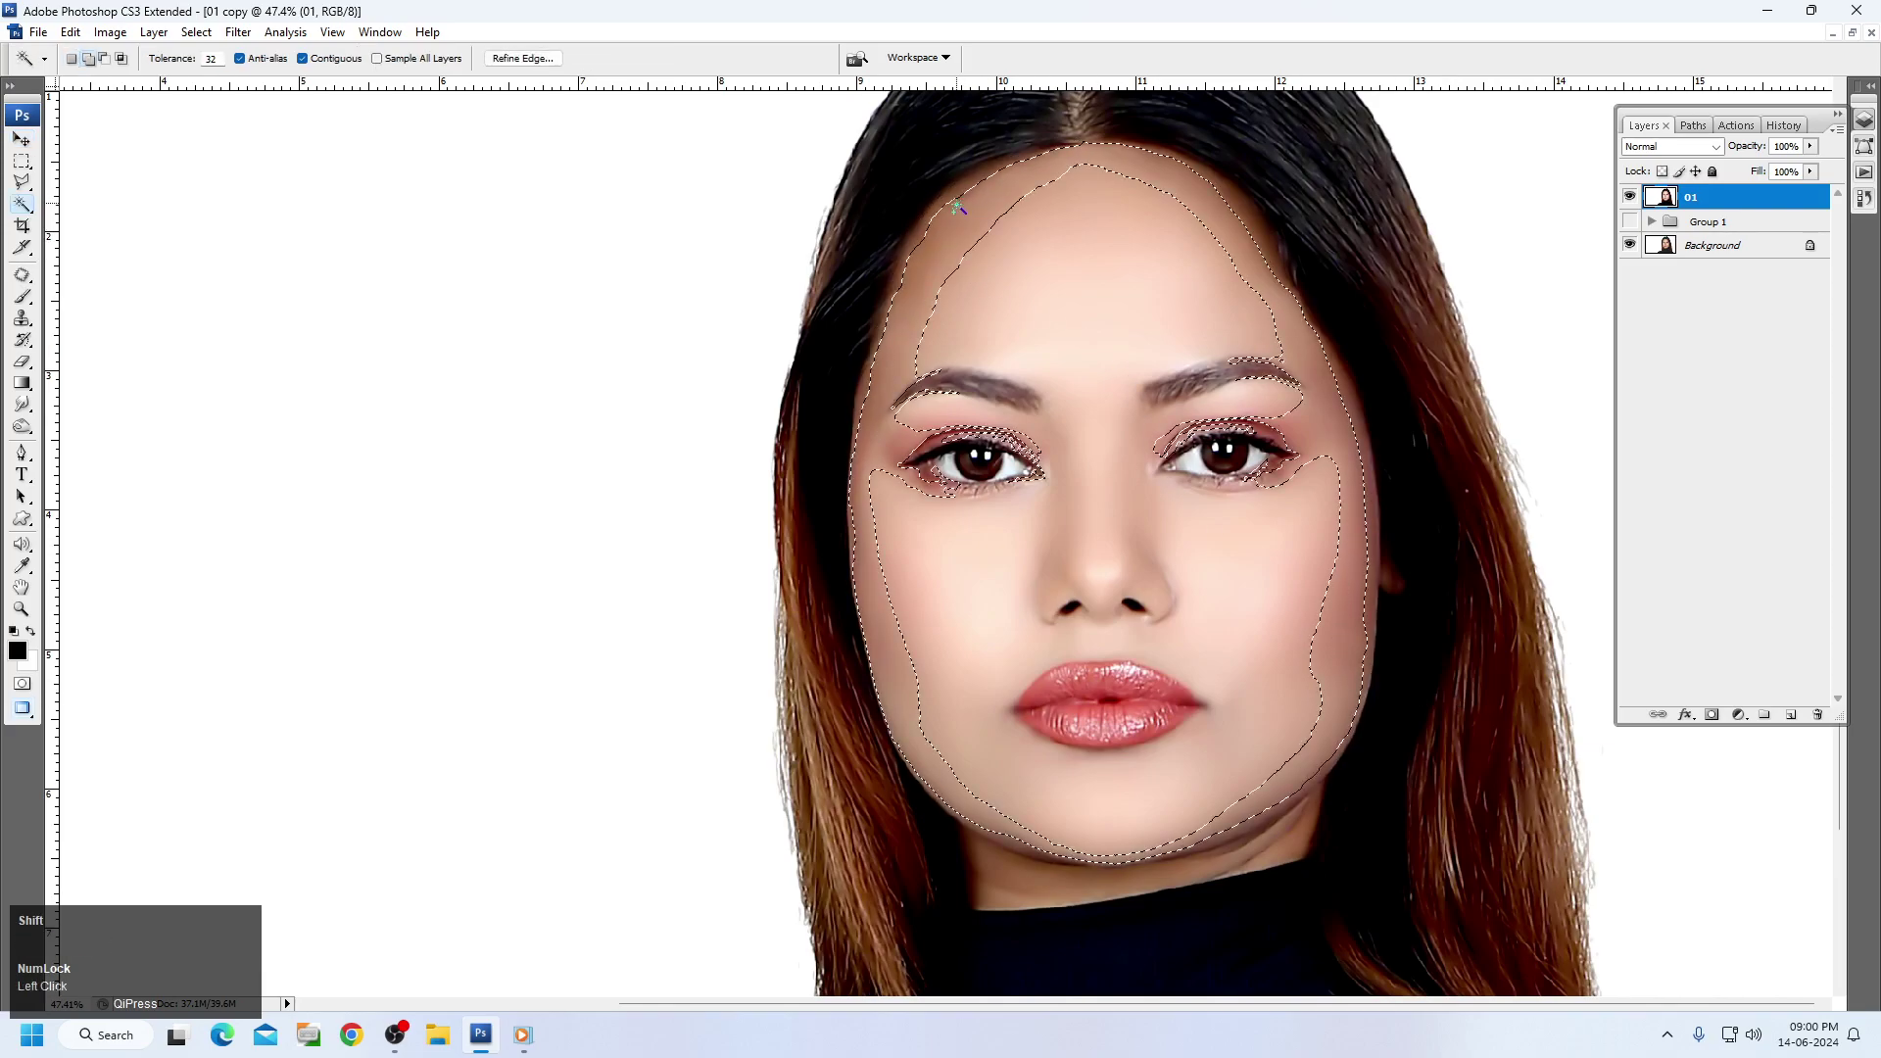
pyautogui.keyDown('shift'); pyautogui.click(954, 205); pyautogui.keyUp('shift')
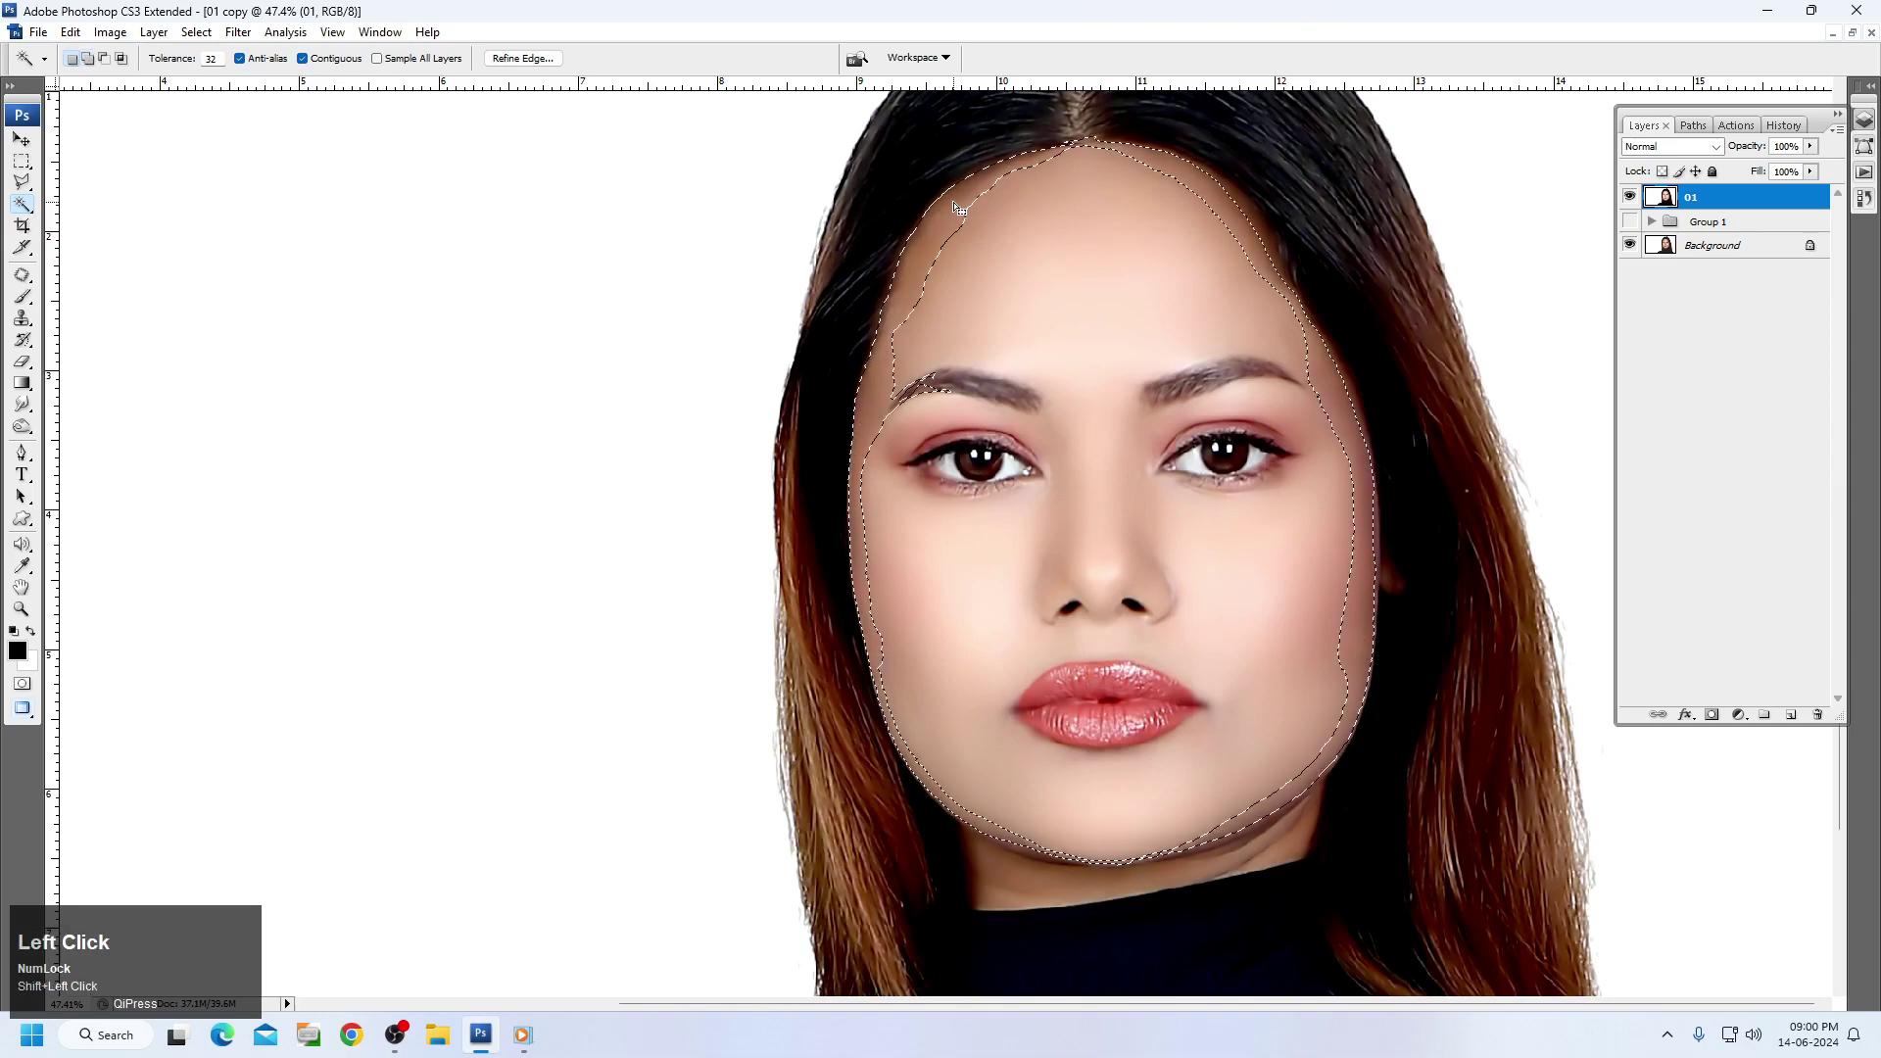
pyautogui.hotkey('shift', 'F6')
pyautogui.press('Return')
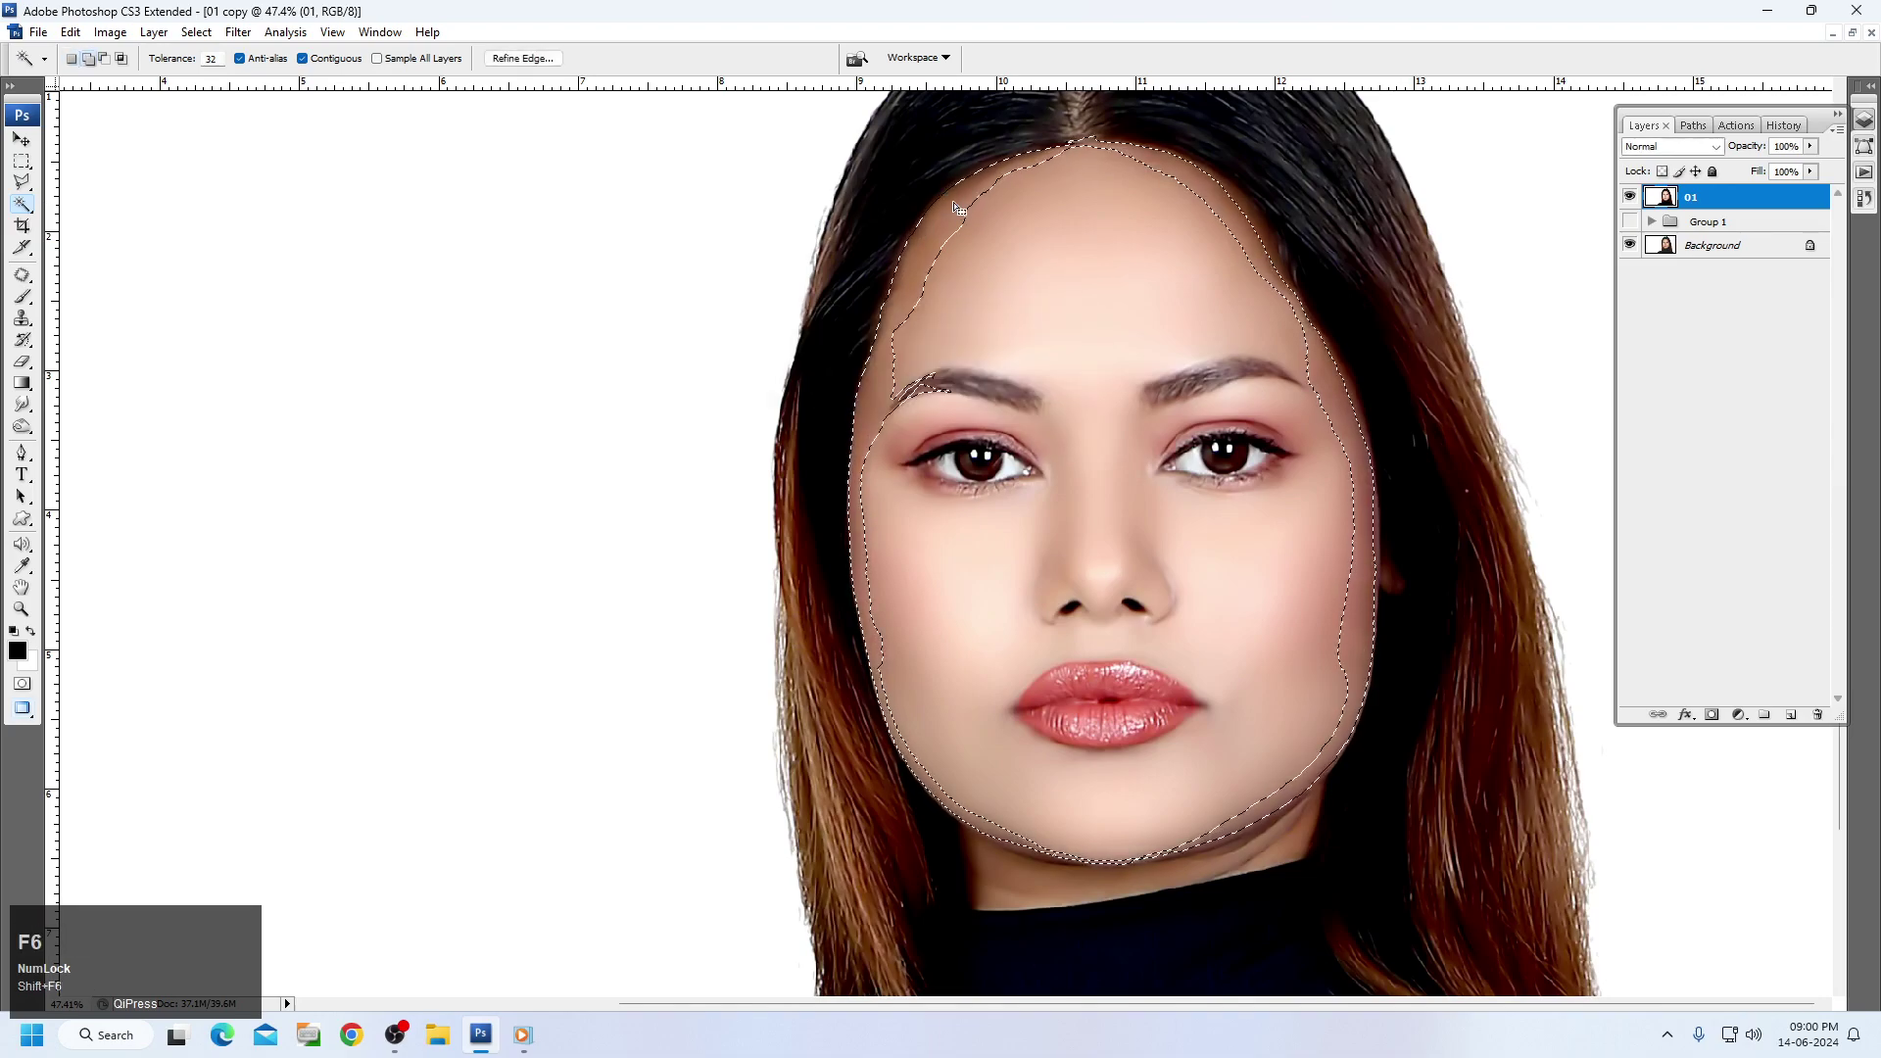
# Lighten the midtones of the selected face edges slightly with Levels and deselect the area.
pyautogui.hotkey('ctrl', 'l')
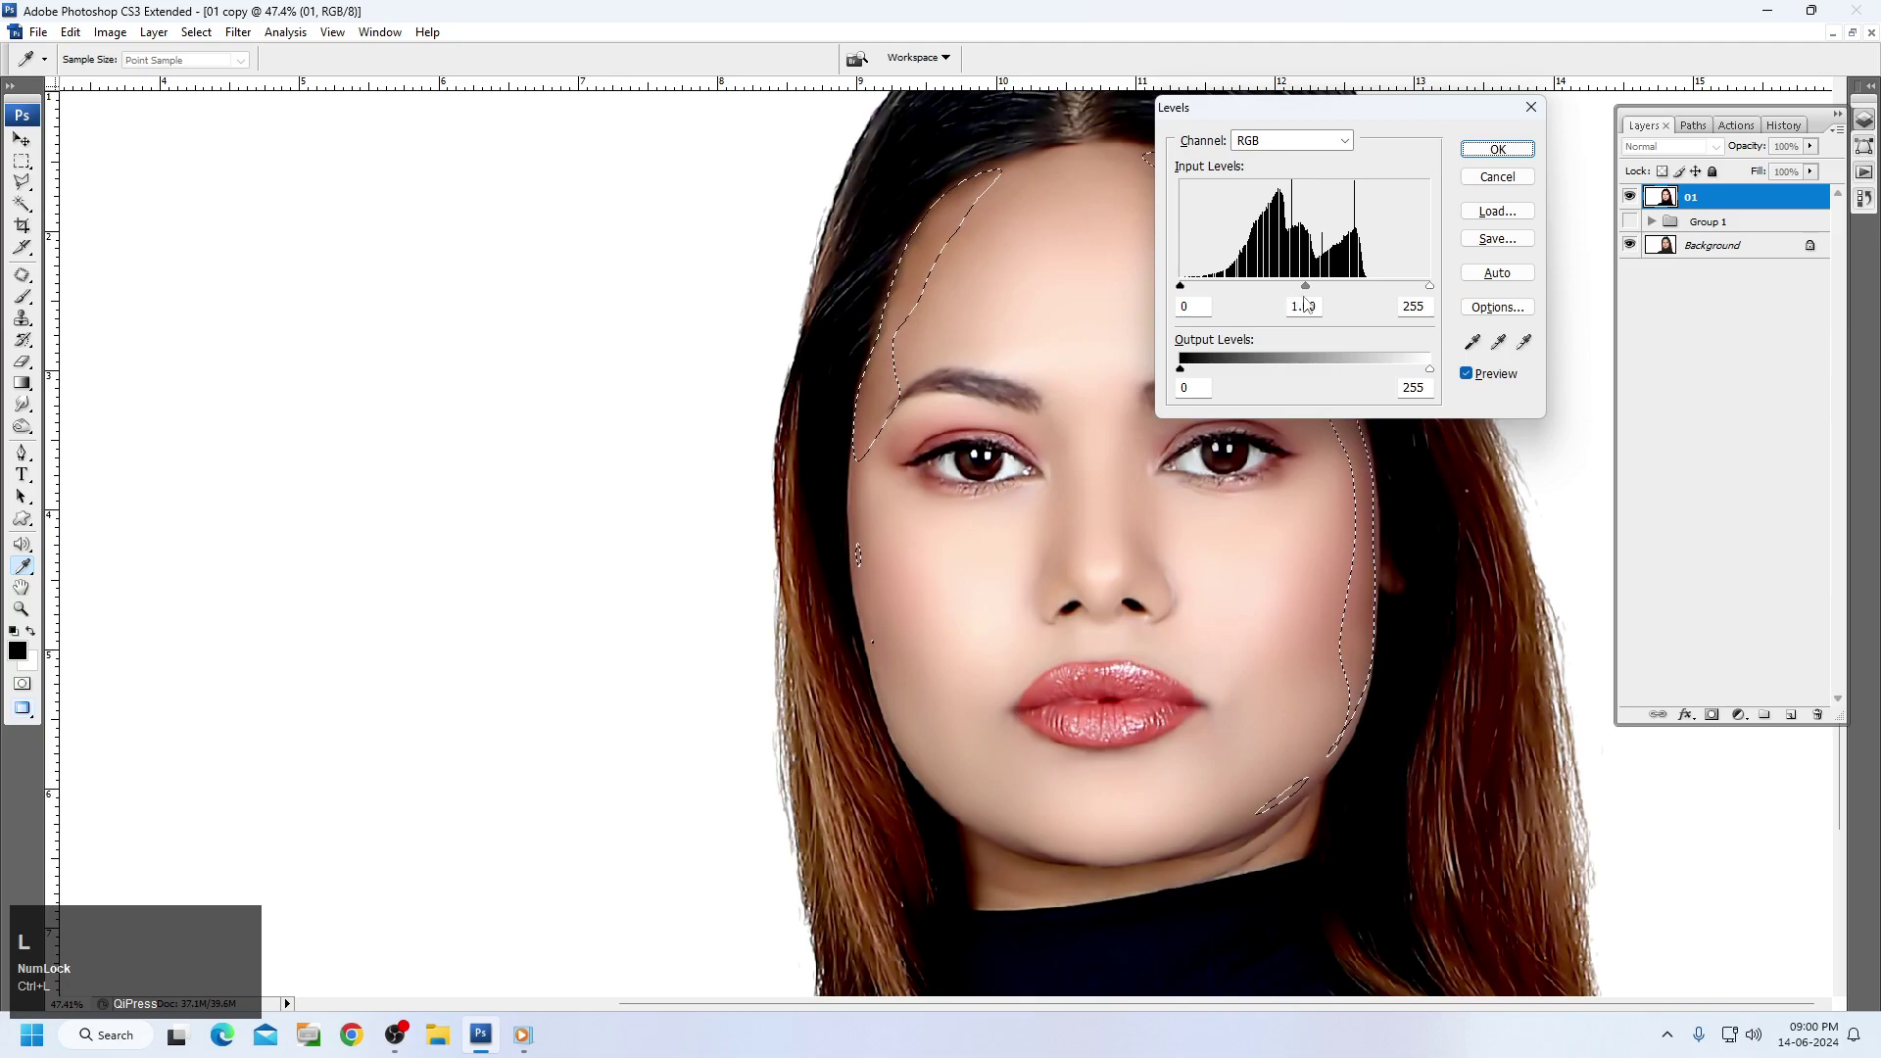
pyautogui.moveTo(1304, 289); pyautogui.dragTo(1291, 291)
pyautogui.press('Return')
pyautogui.hotkey('ctrl', 'd')
pyautogui.press('v')
# Compare the retouched face with the original at full and close view by repeatedly hiding and showing layer 01.
pyautogui.rightClick(1220, 359)
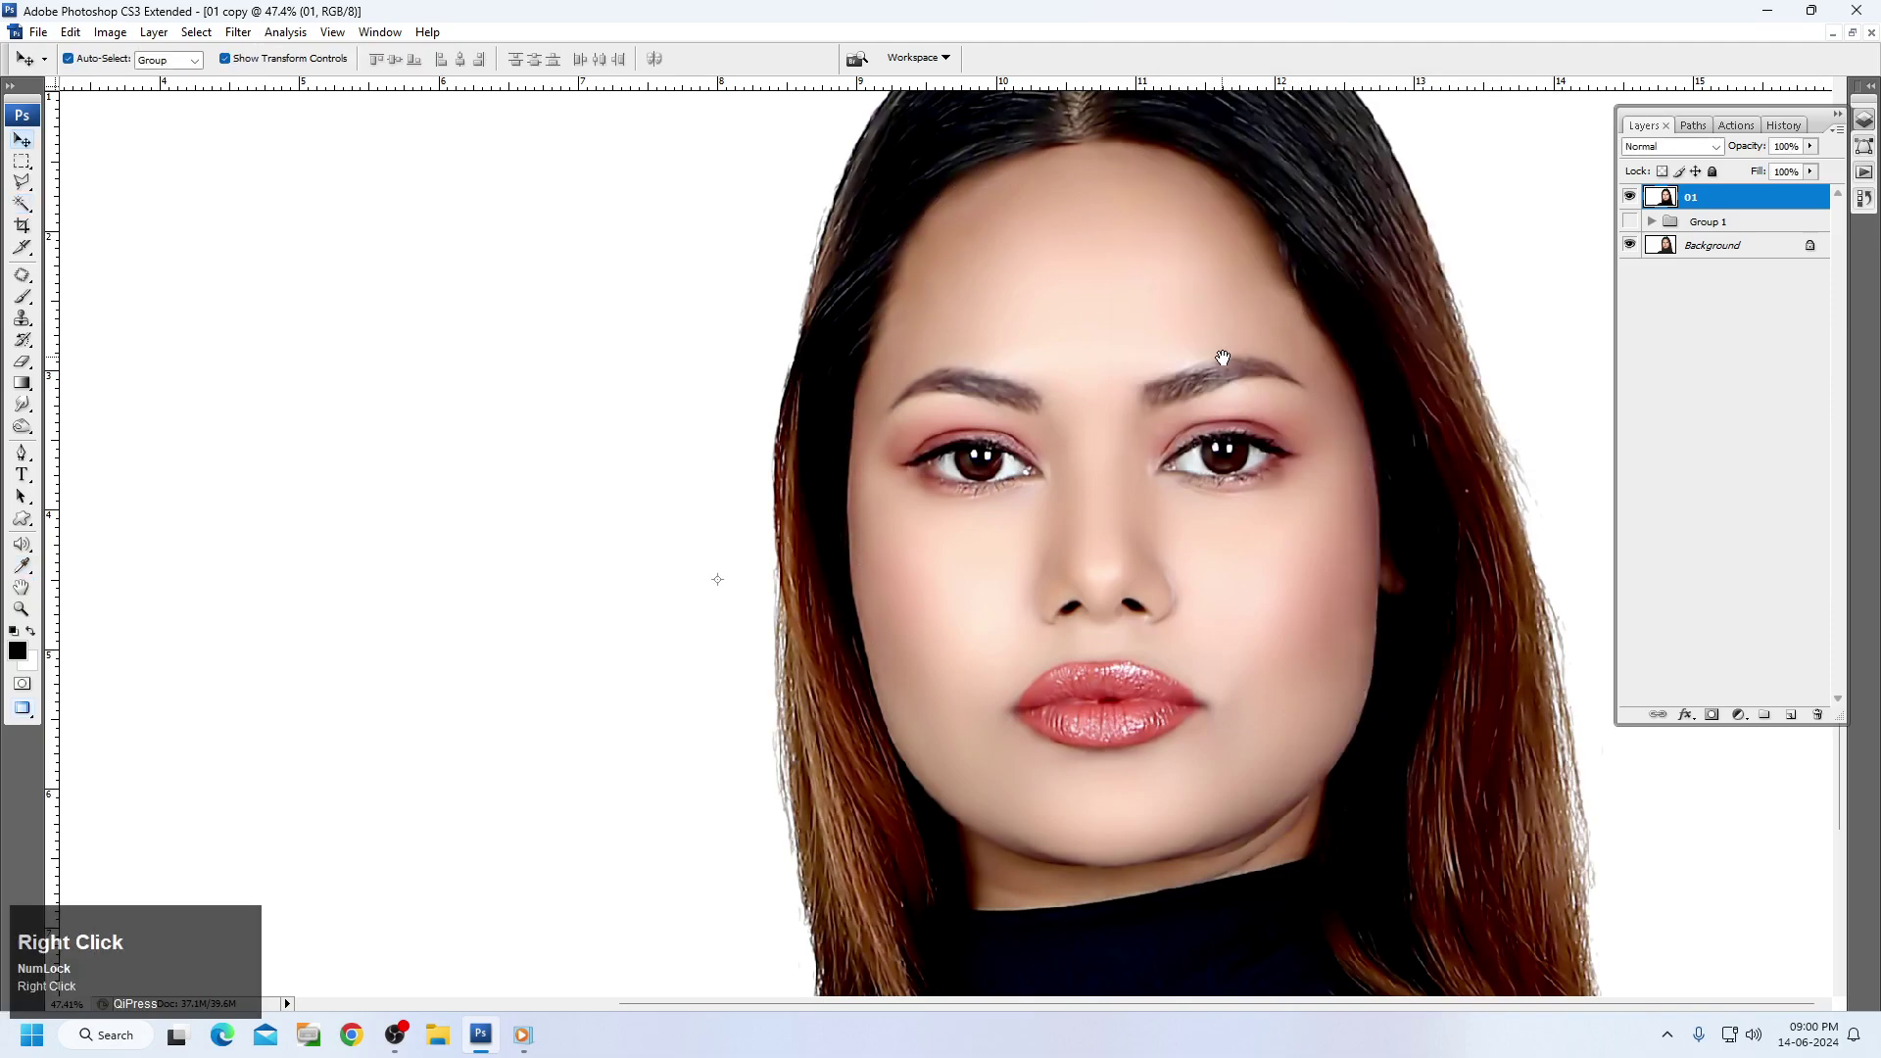
pyautogui.click(1250, 376)
pyautogui.rightClick(1225, 495)
pyautogui.click(1254, 513)
pyautogui.click(1631, 199)
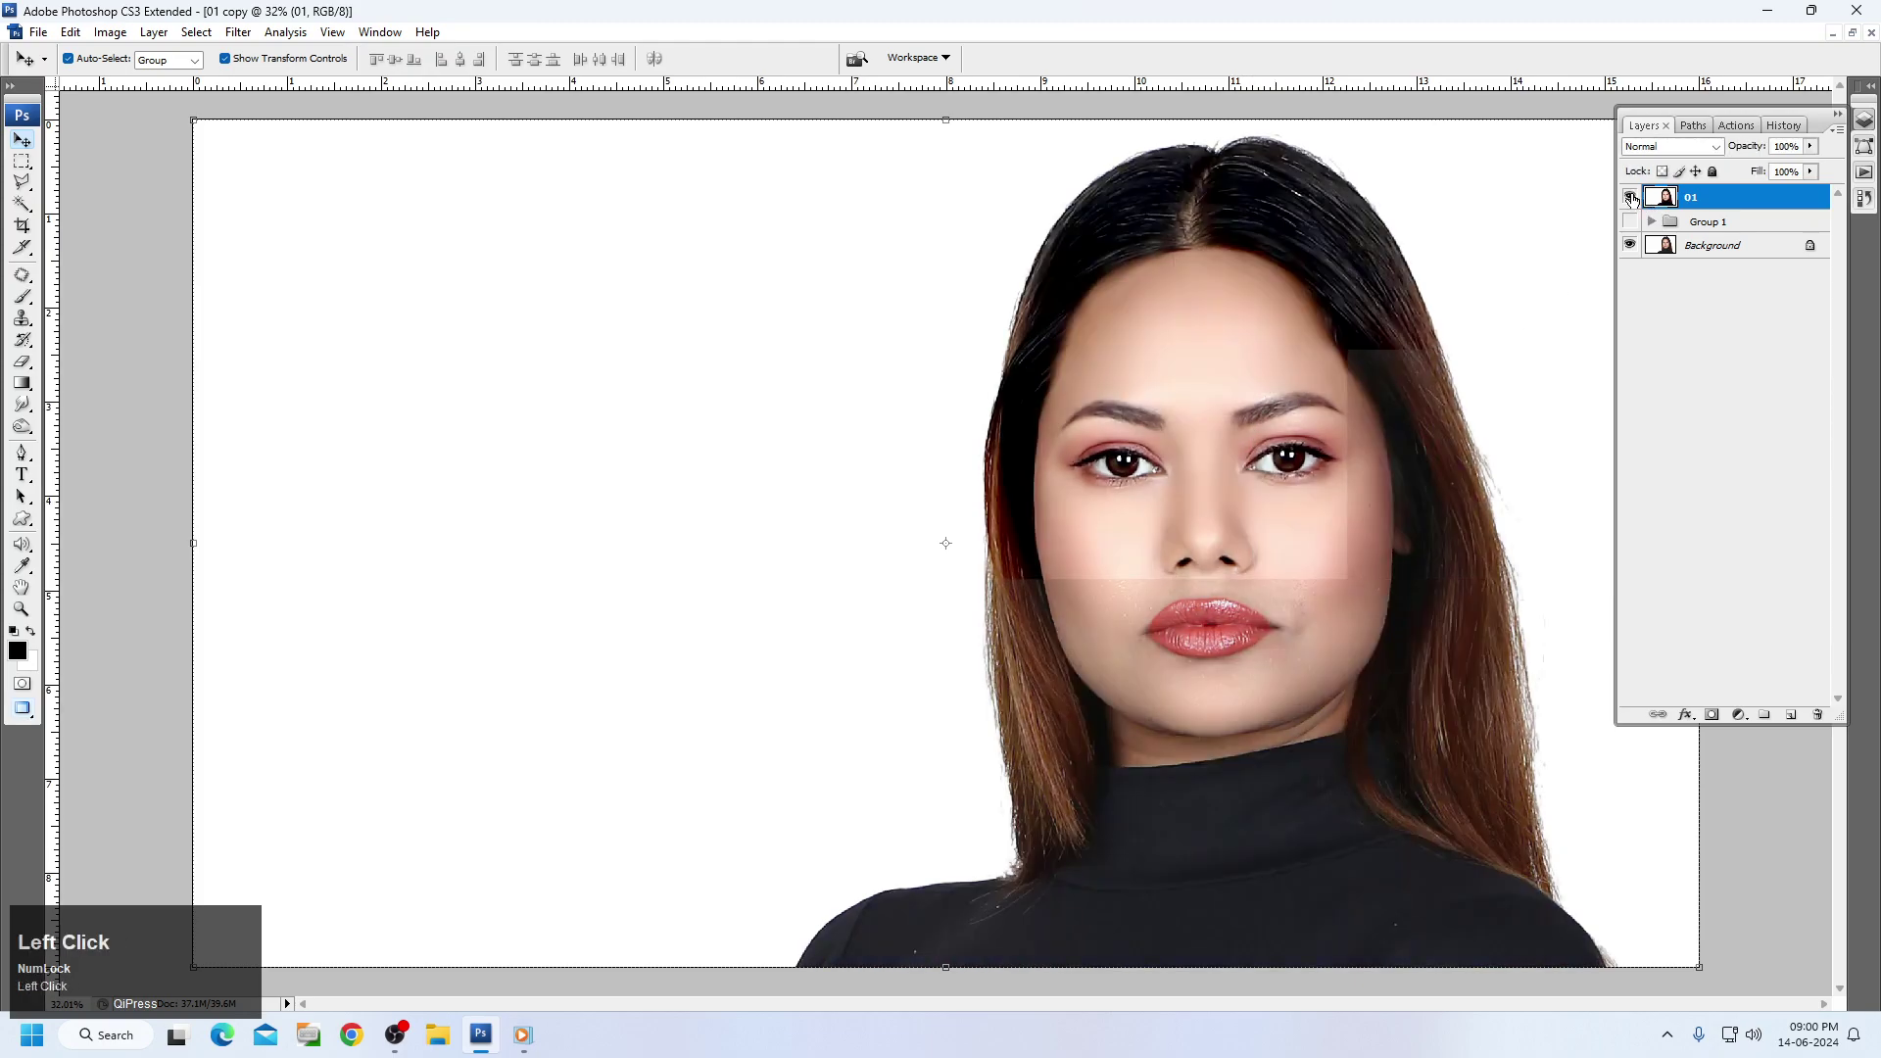
pyautogui.click(1631, 199)
pyautogui.click(1632, 199)
pyautogui.click(1632, 199)
pyautogui.click(1631, 199)
pyautogui.click(1631, 199)
pyautogui.click(1632, 199)
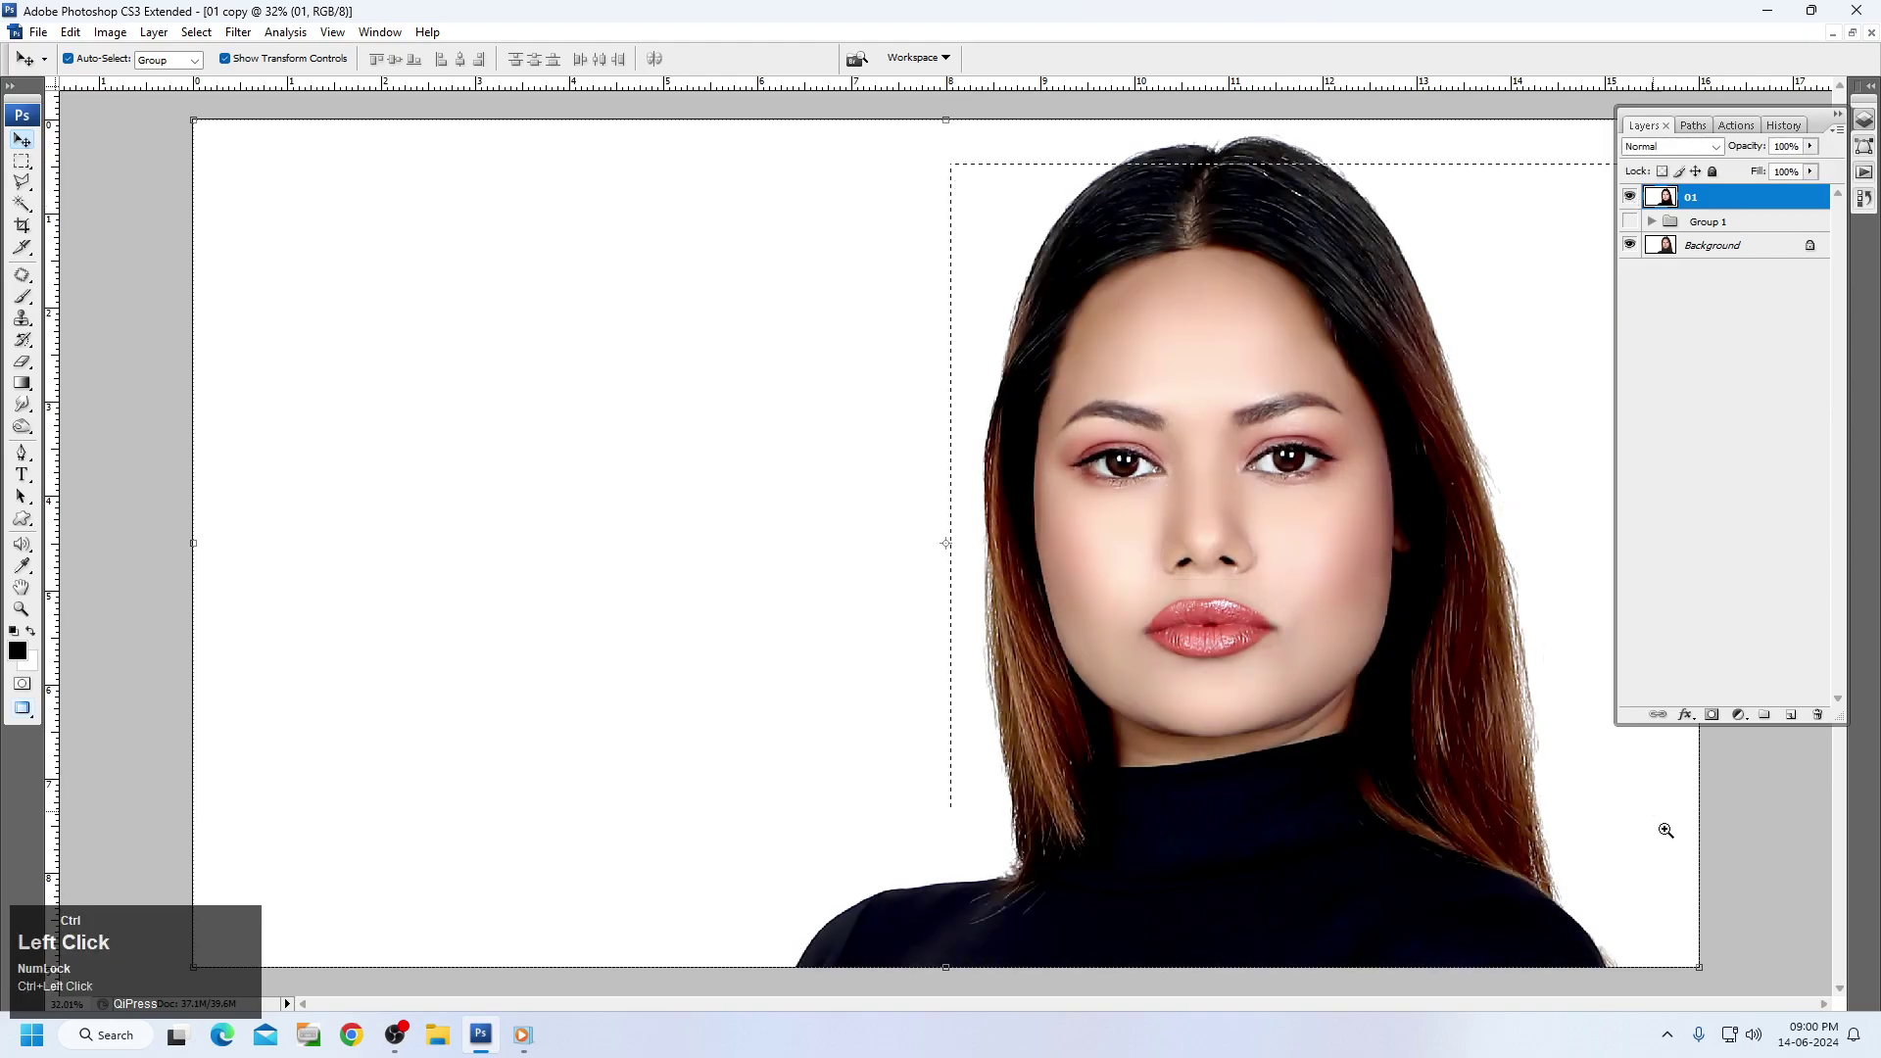
pyautogui.keyDown('ctrl'); pyautogui.click(1661, 825); pyautogui.keyUp('ctrl')
pyautogui.click(1777, 428)
pyautogui.click(1631, 199)
pyautogui.click(1631, 199)
pyautogui.click(1631, 199)
pyautogui.click(1632, 199)
pyautogui.click(1631, 199)
pyautogui.click(1631, 199)
pyautogui.click(1632, 199)
pyautogui.click(1631, 199)
pyautogui.click(1632, 199)
pyautogui.click(1631, 199)
pyautogui.click(1631, 199)
pyautogui.click(1631, 199)
pyautogui.click(1631, 199)
pyautogui.click(1631, 199)
pyautogui.click(1631, 199)
pyautogui.click(1632, 199)
pyautogui.click(1632, 199)
pyautogui.click(1631, 199)
pyautogui.click(1631, 199)
pyautogui.scroll(-2, 1470, 487)
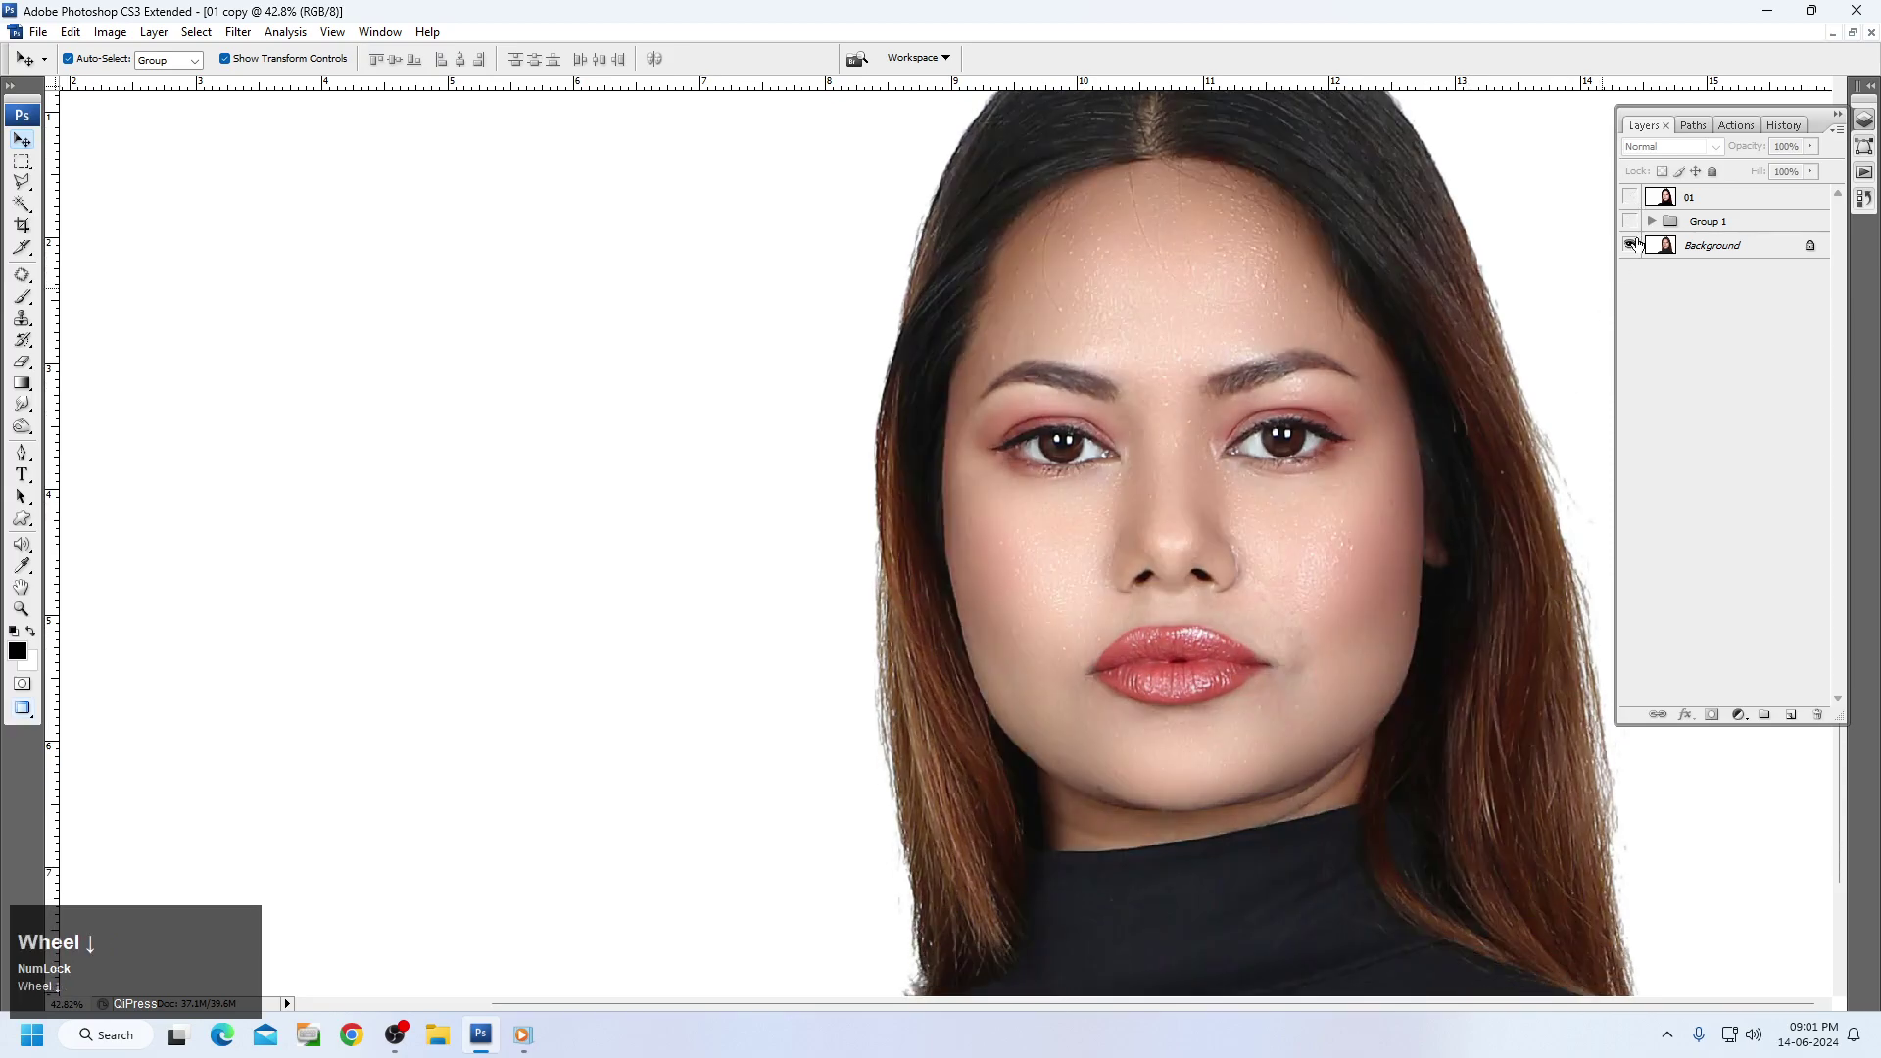
pyautogui.click(1631, 199)
pyautogui.click(1631, 199)
pyautogui.click(1631, 199)
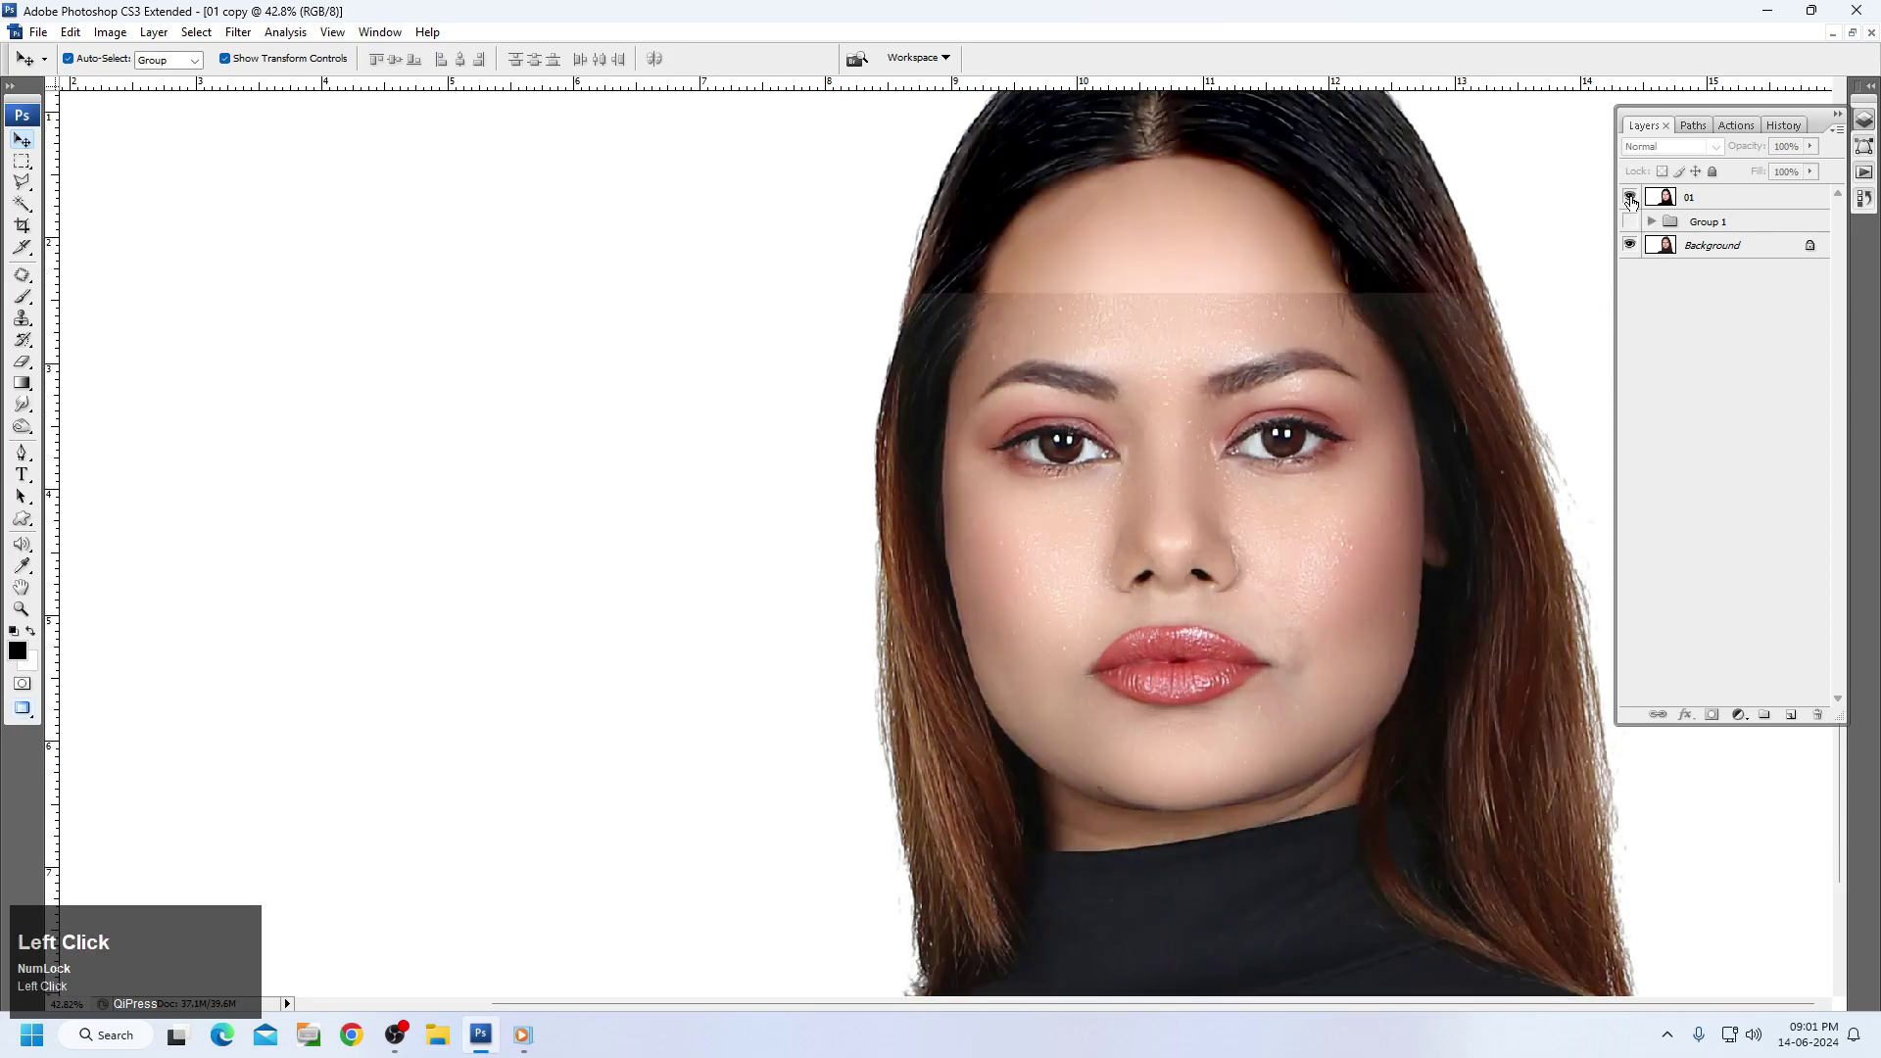
pyautogui.click(1631, 200)
pyautogui.click(1631, 200)
pyautogui.click(1632, 200)
pyautogui.click(1632, 200)
# Darken both eyebrows on layer 01 with the Burn tool at brush size 80, Midtones range and 50% exposure.
pyautogui.press('o')
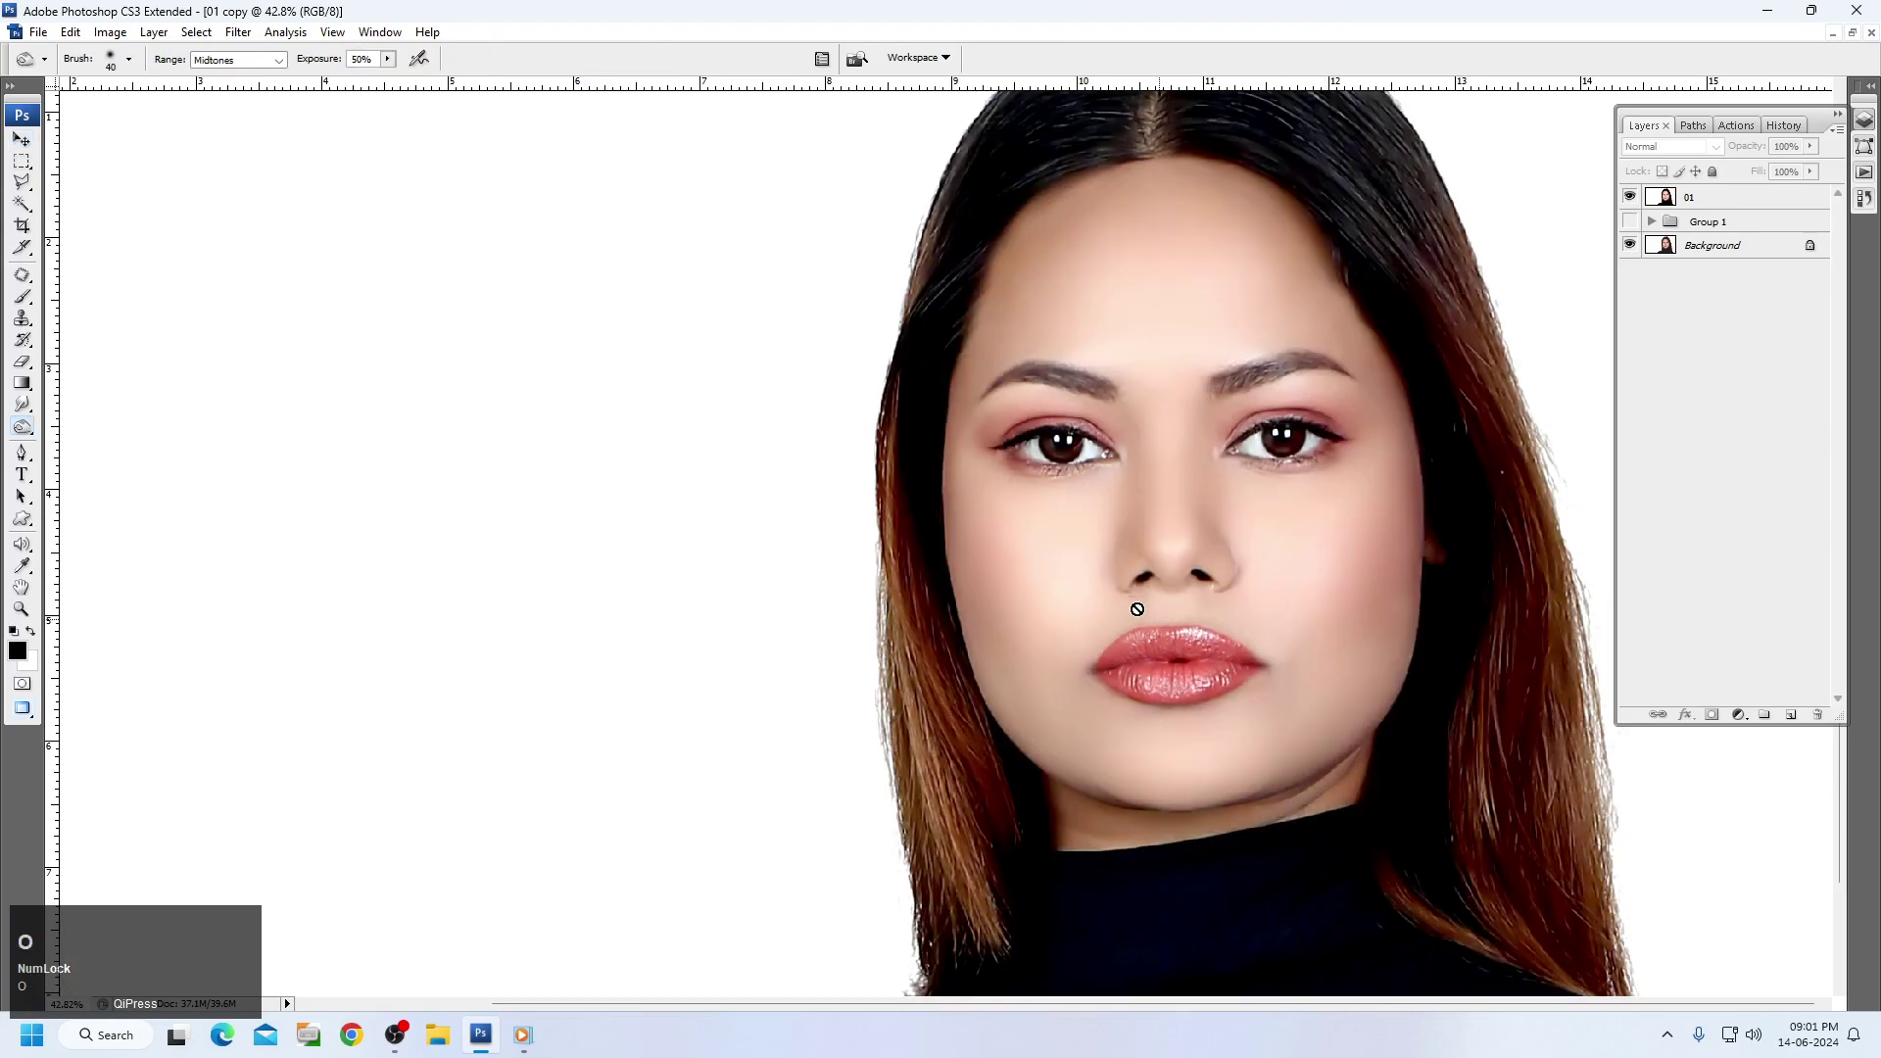
pyautogui.click(1689, 196)
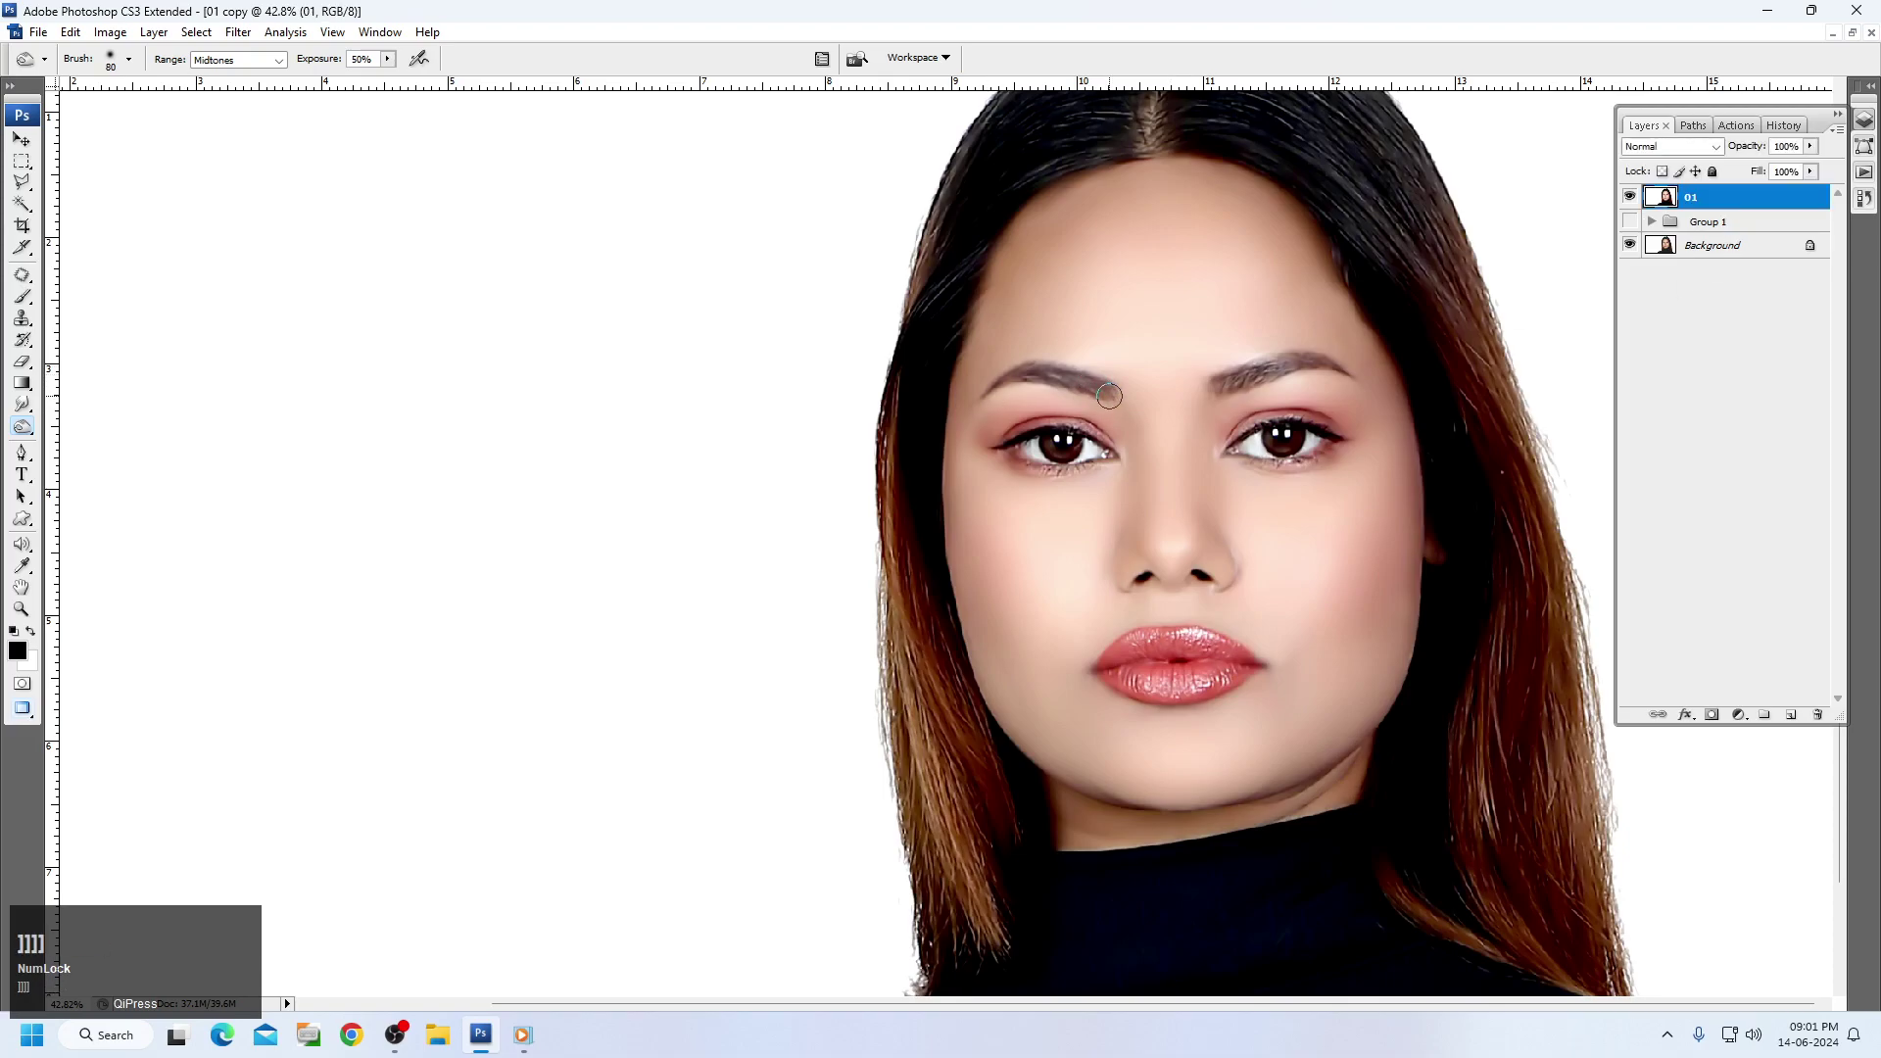
pyautogui.keyDown('ctrl'); pyautogui.click(1475, 537); pyautogui.keyUp('ctrl')
pyautogui.moveTo(774, 500)
pyautogui.mouseDown()
pyautogui.moveTo(634, 448)
pyautogui.moveTo(466, 505)
pyautogui.moveTo(634, 456)
pyautogui.moveTo(763, 490)
pyautogui.moveTo(566, 453)
pyautogui.moveTo(603, 464)
pyautogui.mouseUp()
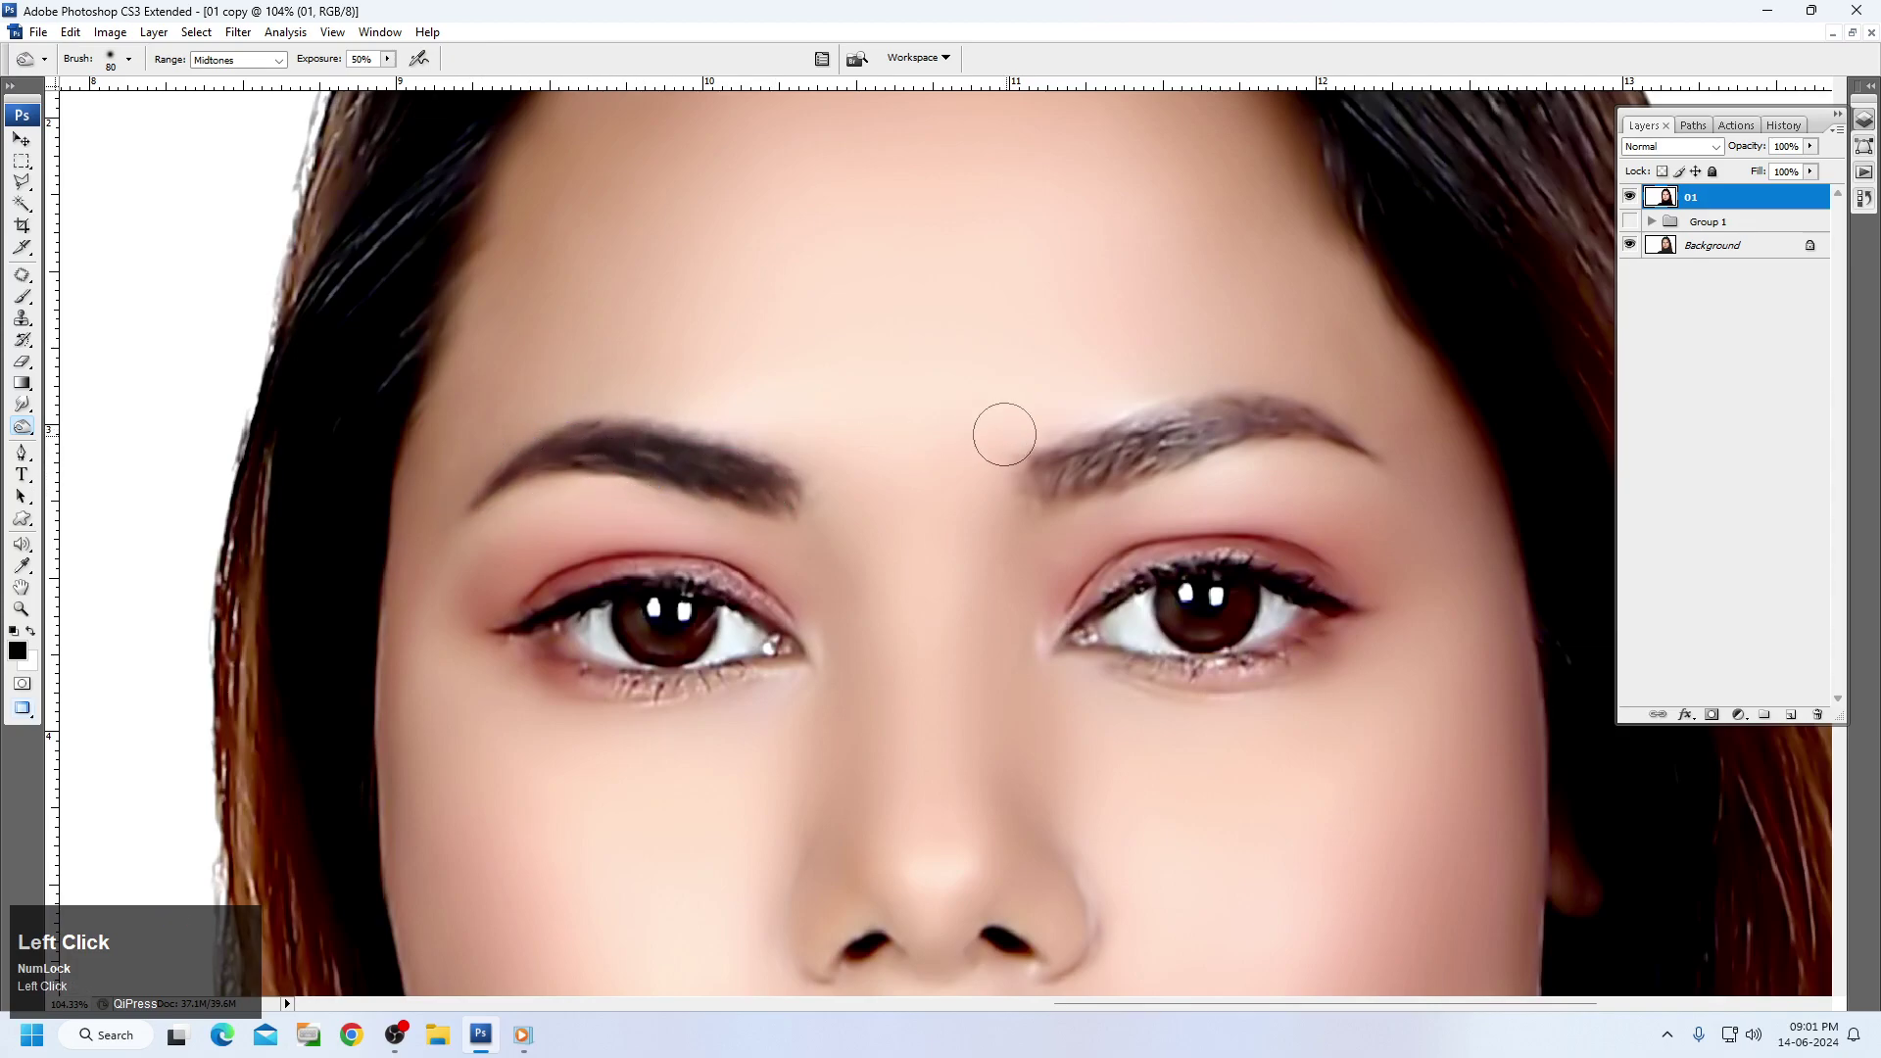
pyautogui.moveTo(1041, 486)
pyautogui.mouseDown()
pyautogui.moveTo(1207, 424)
pyautogui.moveTo(1345, 446)
pyautogui.moveTo(1143, 432)
pyautogui.moveTo(1213, 431)
pyautogui.mouseUp()
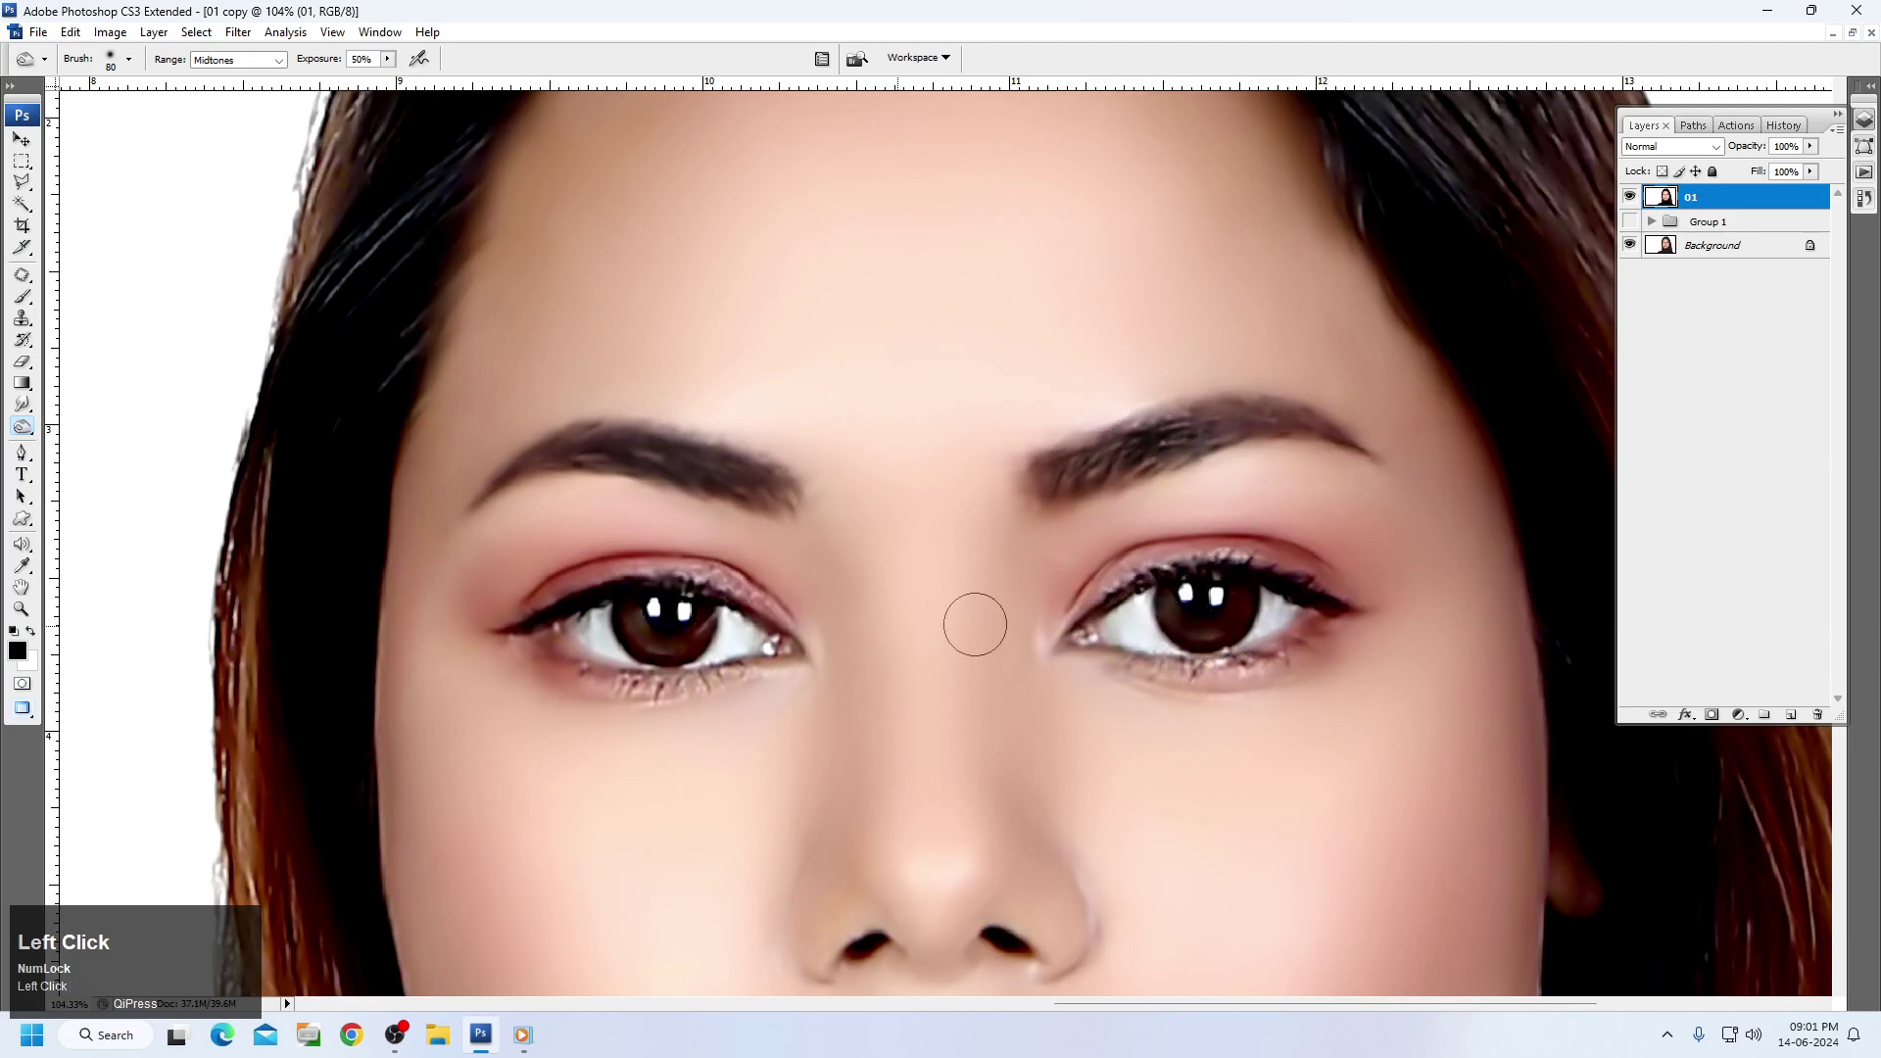
# Enlarge the Burn brush to 250 and darken the hair across the crown and down the right side.
pyautogui.keyDown('alt'); pyautogui.click(585, 635); pyautogui.keyUp('alt')
pyautogui.moveTo(1111, 128); pyautogui.dragTo(1054, 457)
pyautogui.rightClick(956, 387)
pyautogui.click(1000, 422)
pyautogui.click(1022, 360)
pyautogui.press(']')
pyautogui.press(']')
pyautogui.click(1142, 225)
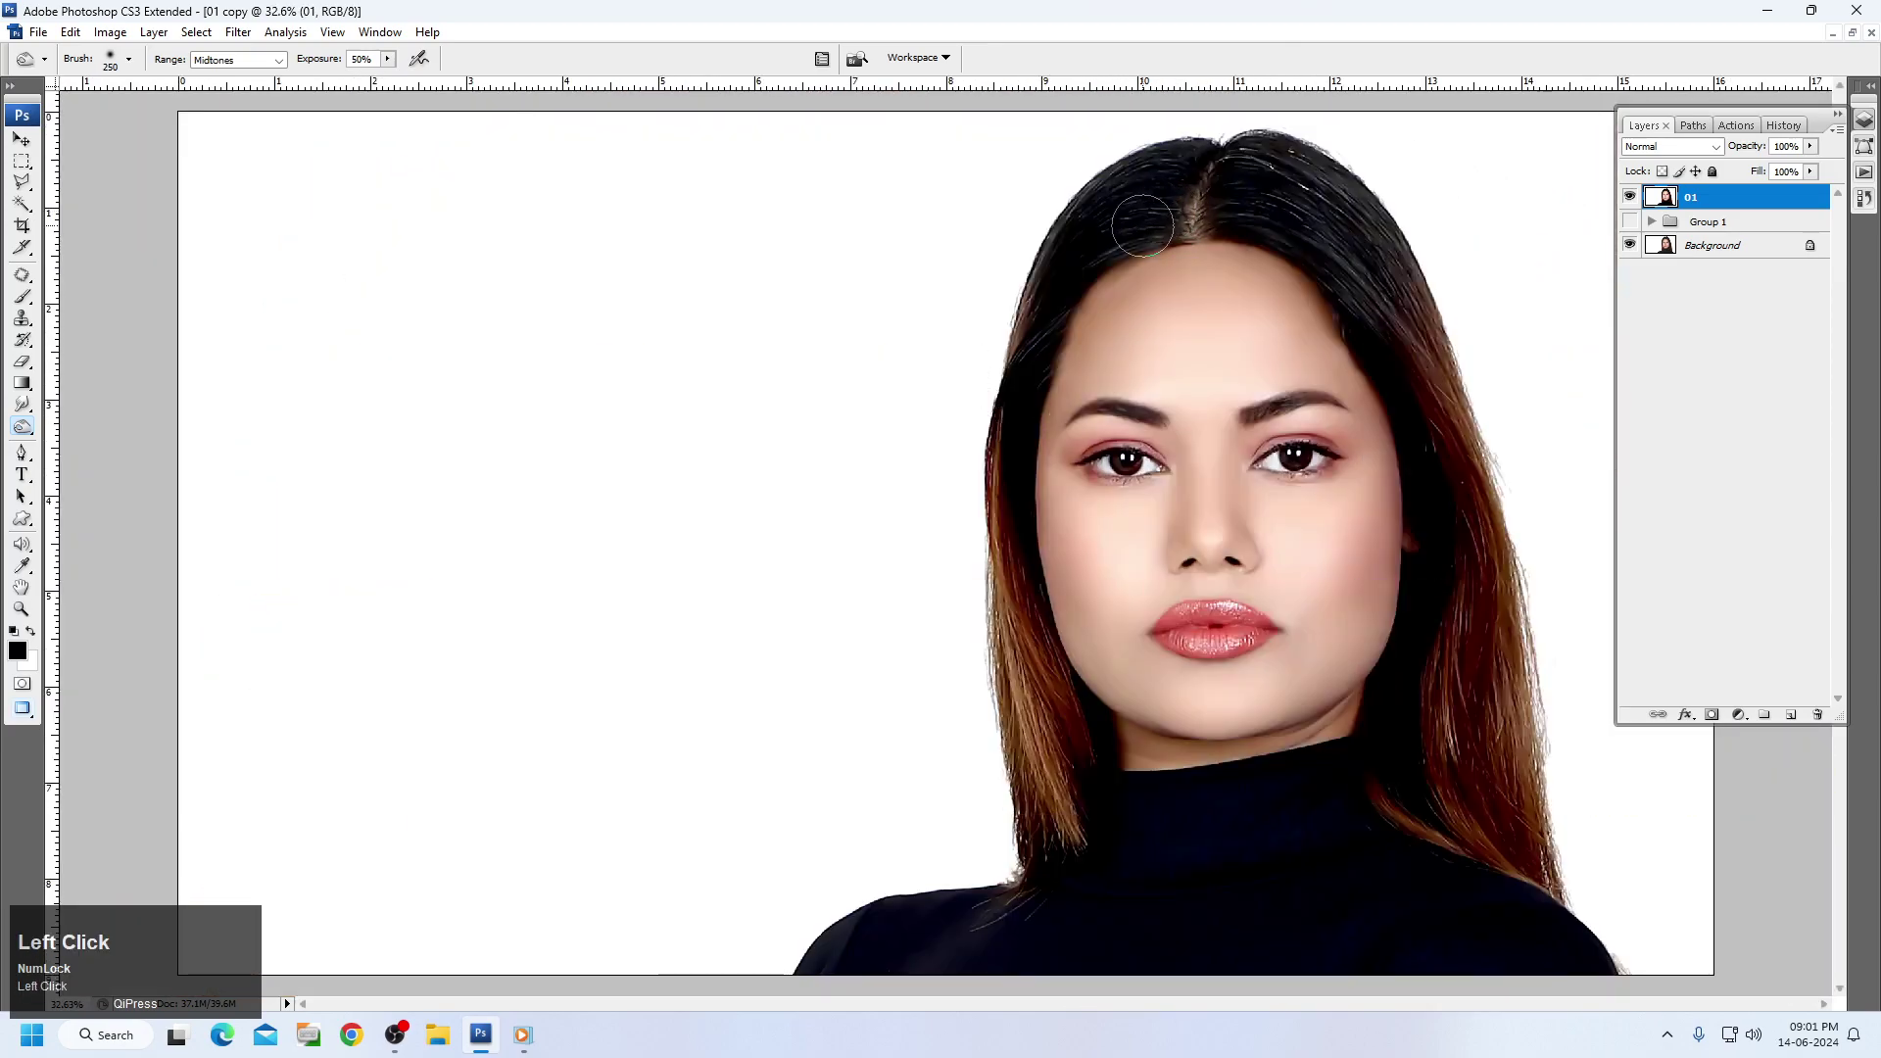
pyautogui.moveTo(1266, 162)
pyautogui.mouseDown()
pyautogui.moveTo(1314, 175)
pyautogui.moveTo(1366, 236)
pyautogui.mouseUp()
pyautogui.moveTo(1397, 298)
pyautogui.mouseDown()
pyautogui.moveTo(1419, 294)
pyautogui.moveTo(1506, 646)
pyautogui.moveTo(1509, 825)
pyautogui.mouseUp()
# Enlarge the Burn brush to 400 and darken the hair on the left side and the lips.
pyautogui.press(']')
pyautogui.press(']')
pyautogui.moveTo(1029, 792)
pyautogui.mouseDown()
pyautogui.moveTo(965, 615)
pyautogui.moveTo(977, 558)
pyautogui.mouseUp()
pyautogui.moveTo(982, 573); pyautogui.dragTo(1048, 780)
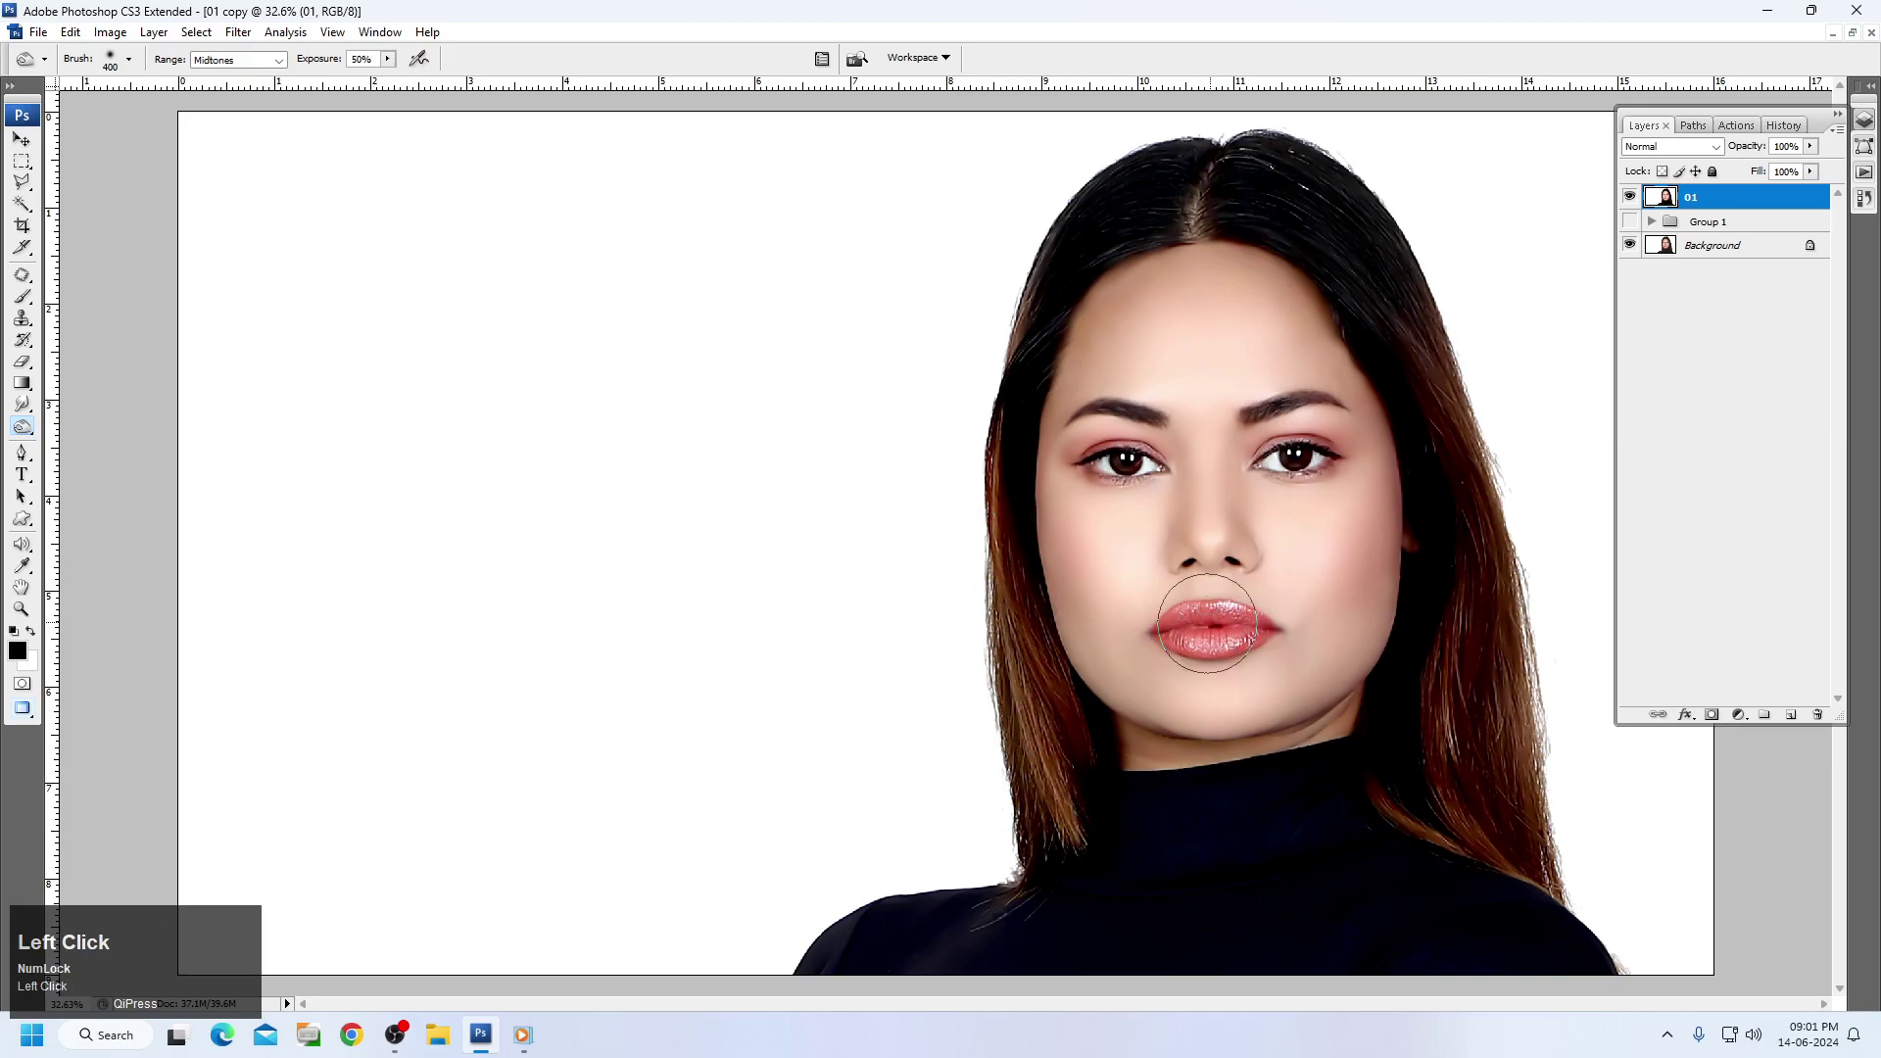
pyautogui.moveTo(1183, 633); pyautogui.dragTo(1262, 630)
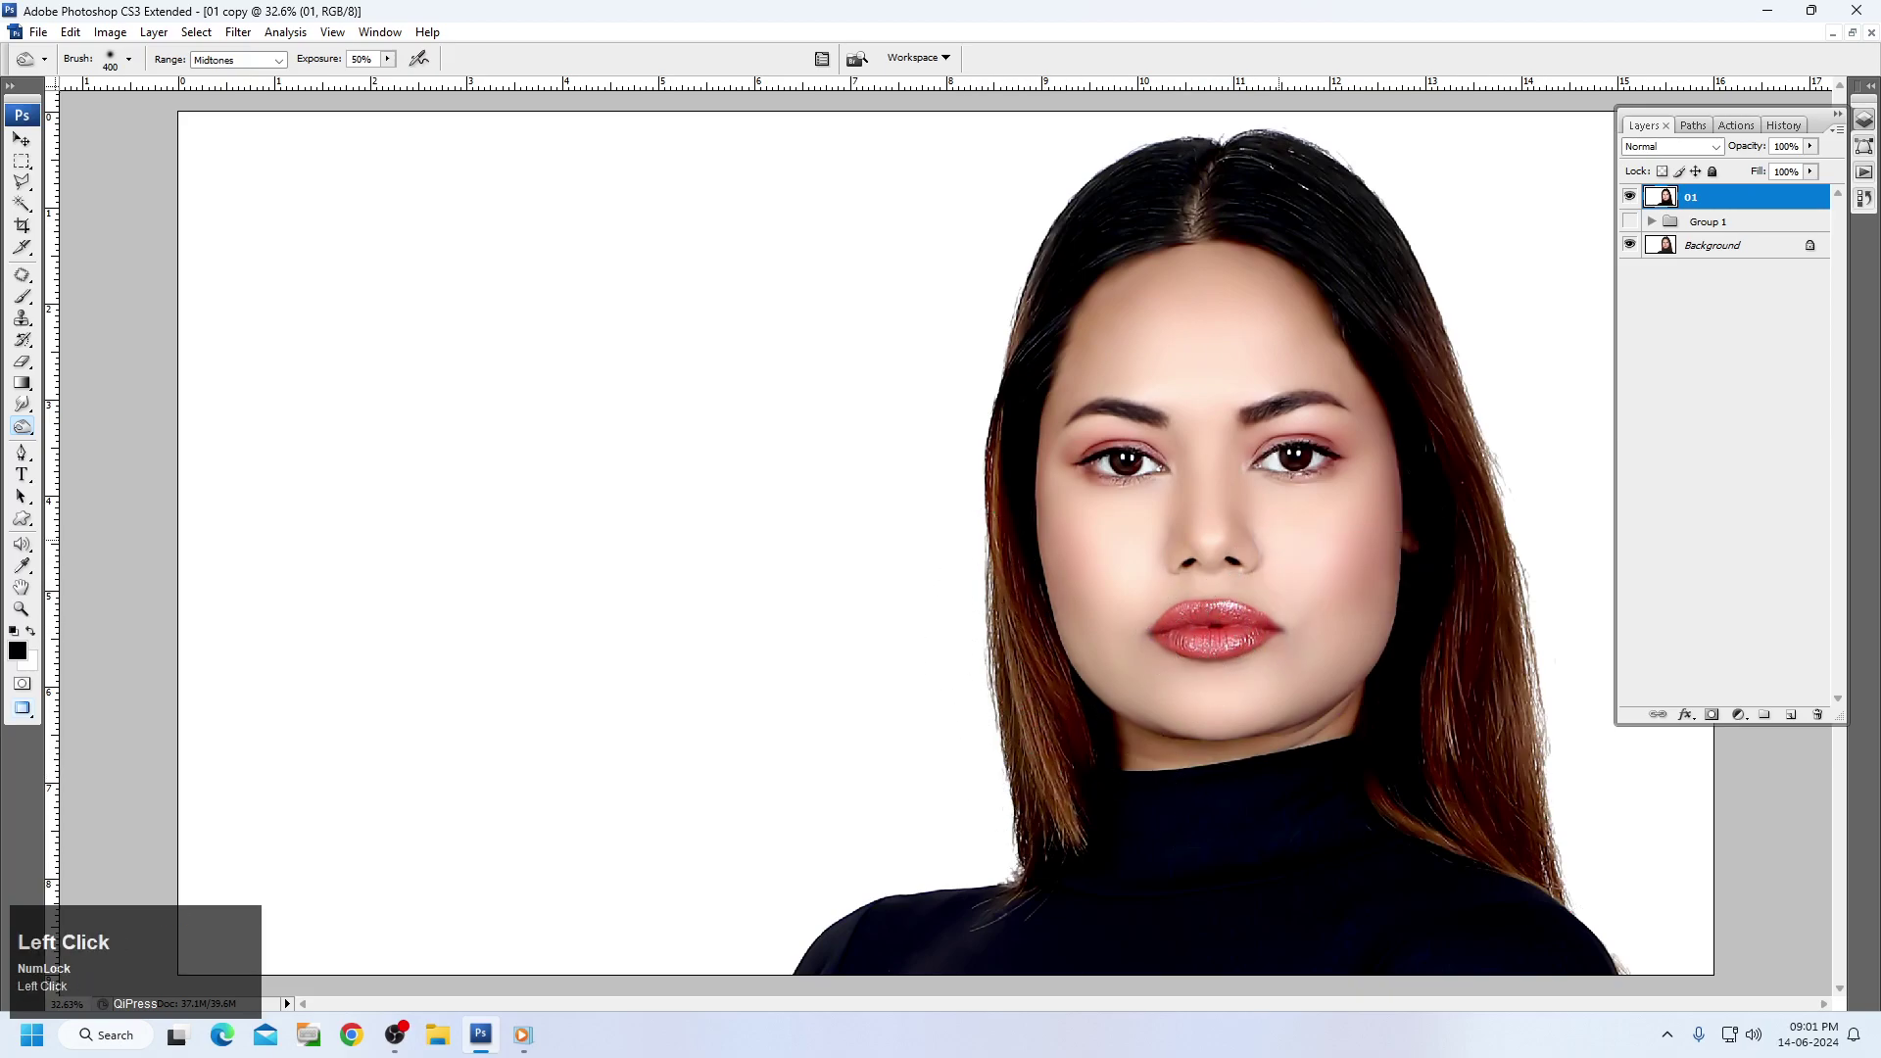
# Check the darkened eyebrows, hair and lips against the original by toggling the visibility of layer 01.
pyautogui.press('v')
pyautogui.click(1632, 199)
pyautogui.click(1631, 199)
pyautogui.click(1631, 199)
pyautogui.click(1631, 199)
pyautogui.click(1631, 199)
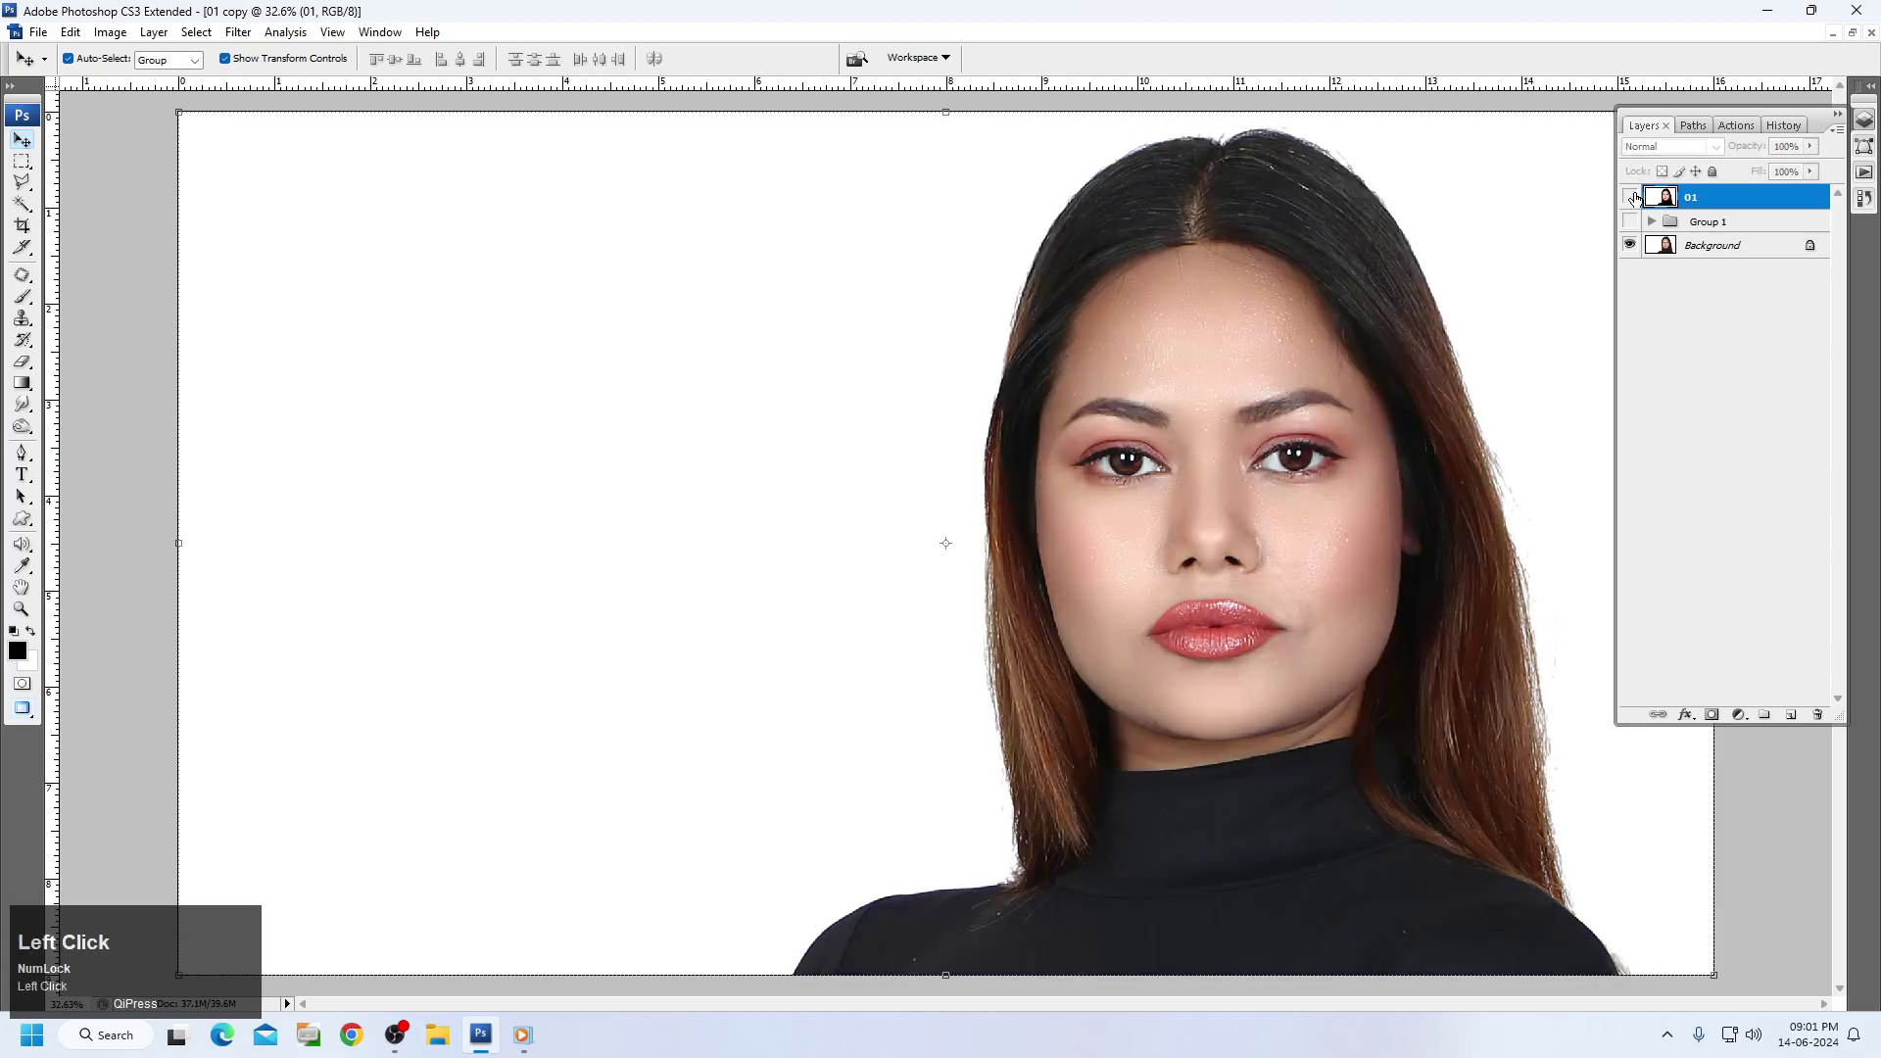
pyautogui.click(1631, 199)
pyautogui.click(1631, 199)
pyautogui.click(1632, 199)
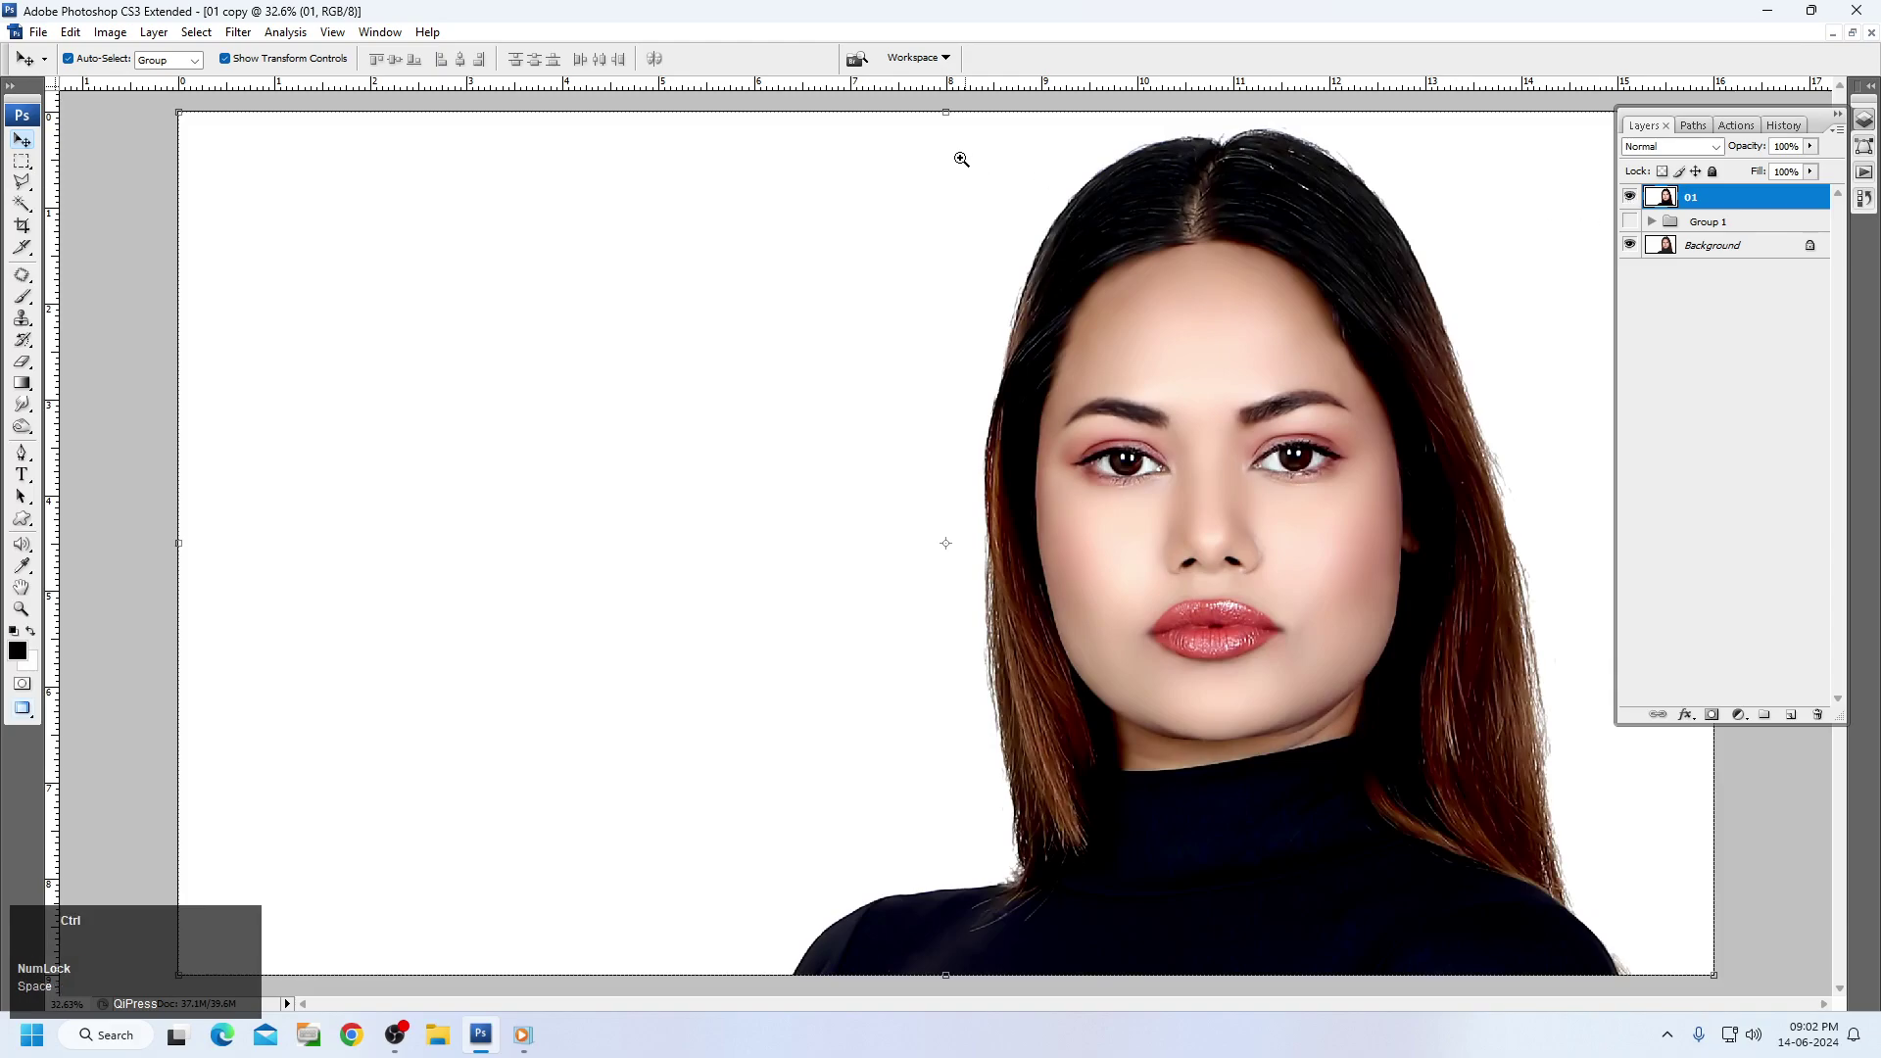
pyautogui.keyDown('ctrl'); pyautogui.click(961, 159); pyautogui.keyUp('ctrl')
pyautogui.click(1631, 199)
pyautogui.click(1631, 199)
pyautogui.click(1631, 198)
pyautogui.click(1631, 199)
pyautogui.click(1631, 199)
pyautogui.click(1631, 199)
pyautogui.click(1632, 198)
pyautogui.click(1631, 199)
pyautogui.click(1631, 199)
pyautogui.click(1631, 199)
pyautogui.click(1632, 199)
pyautogui.click(1631, 199)
pyautogui.click(1632, 199)
pyautogui.click(1631, 199)
pyautogui.click(1632, 198)
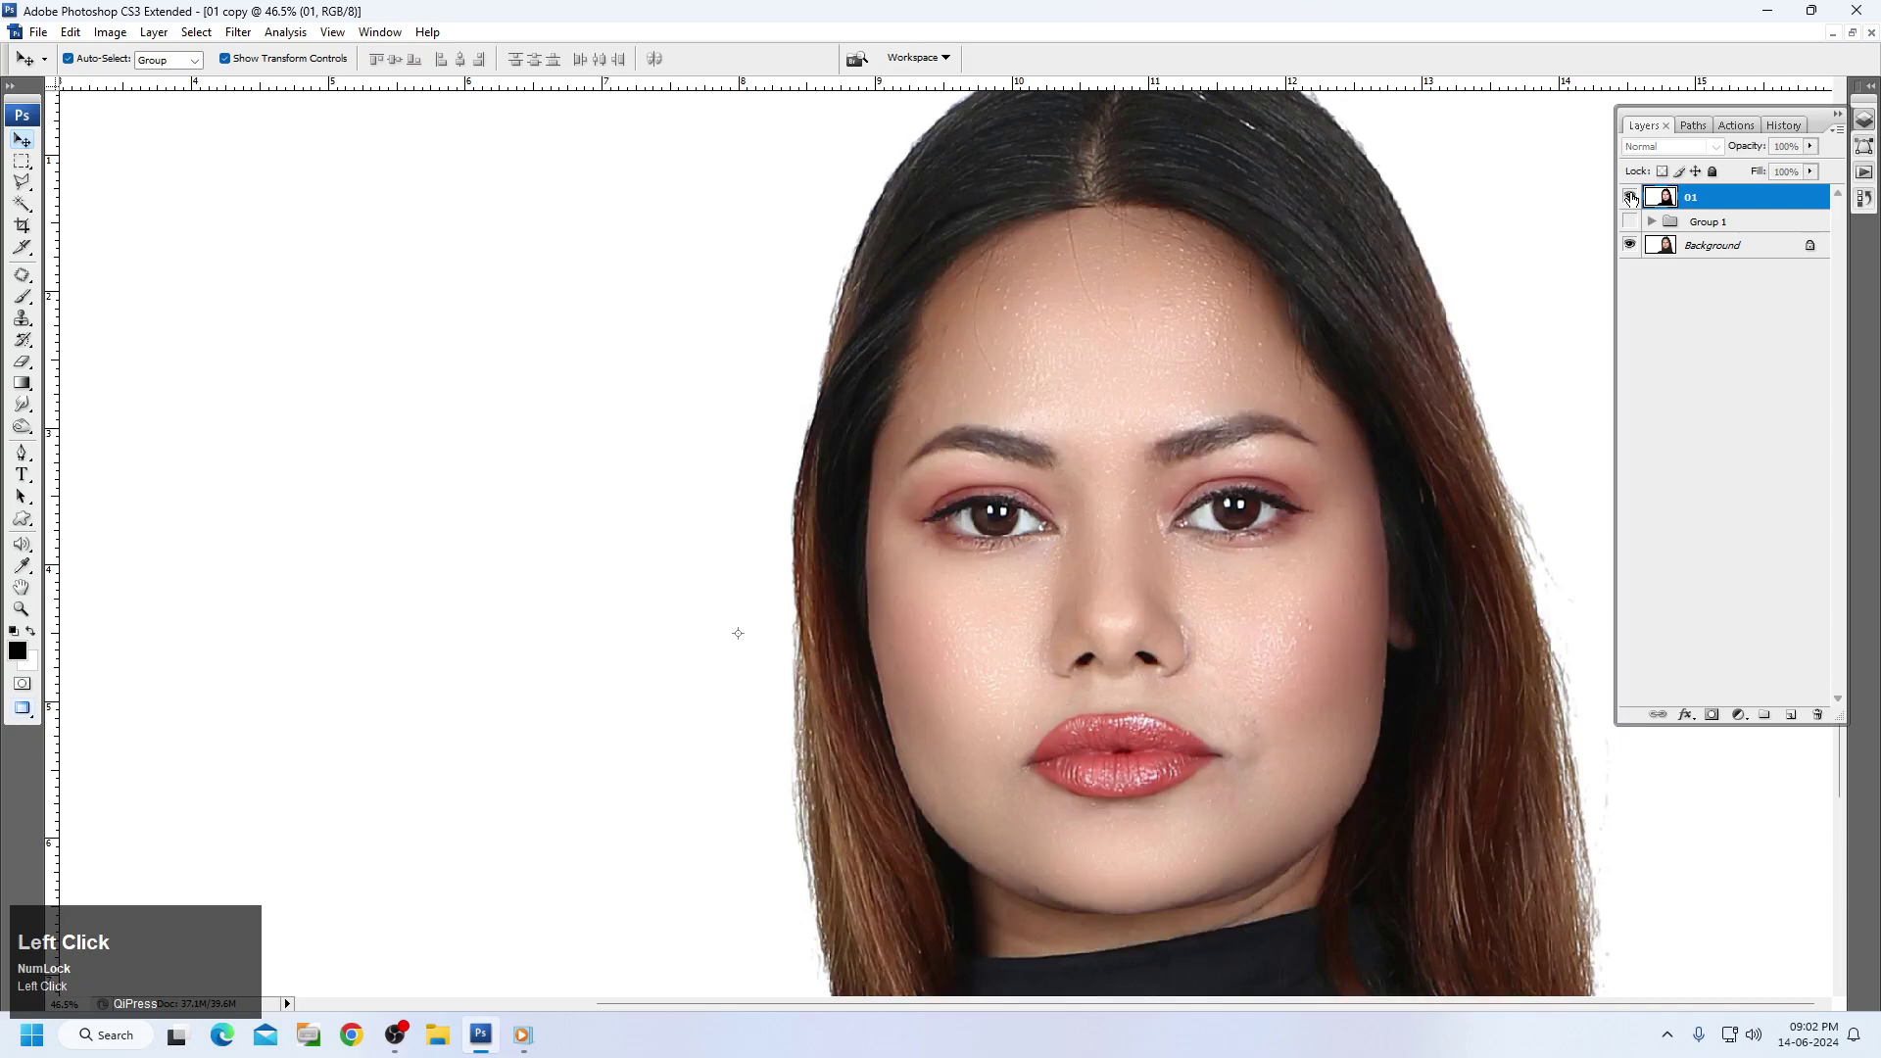
pyautogui.click(1631, 199)
# Show Group 1 and move layer 01 below it so the title text sits above the retouched portrait.
pyautogui.press('space')
pyautogui.rightClick(1056, 426)
pyautogui.click(1097, 438)
pyautogui.press('space')
pyautogui.rightClick(1382, 452)
pyautogui.click(1418, 467)
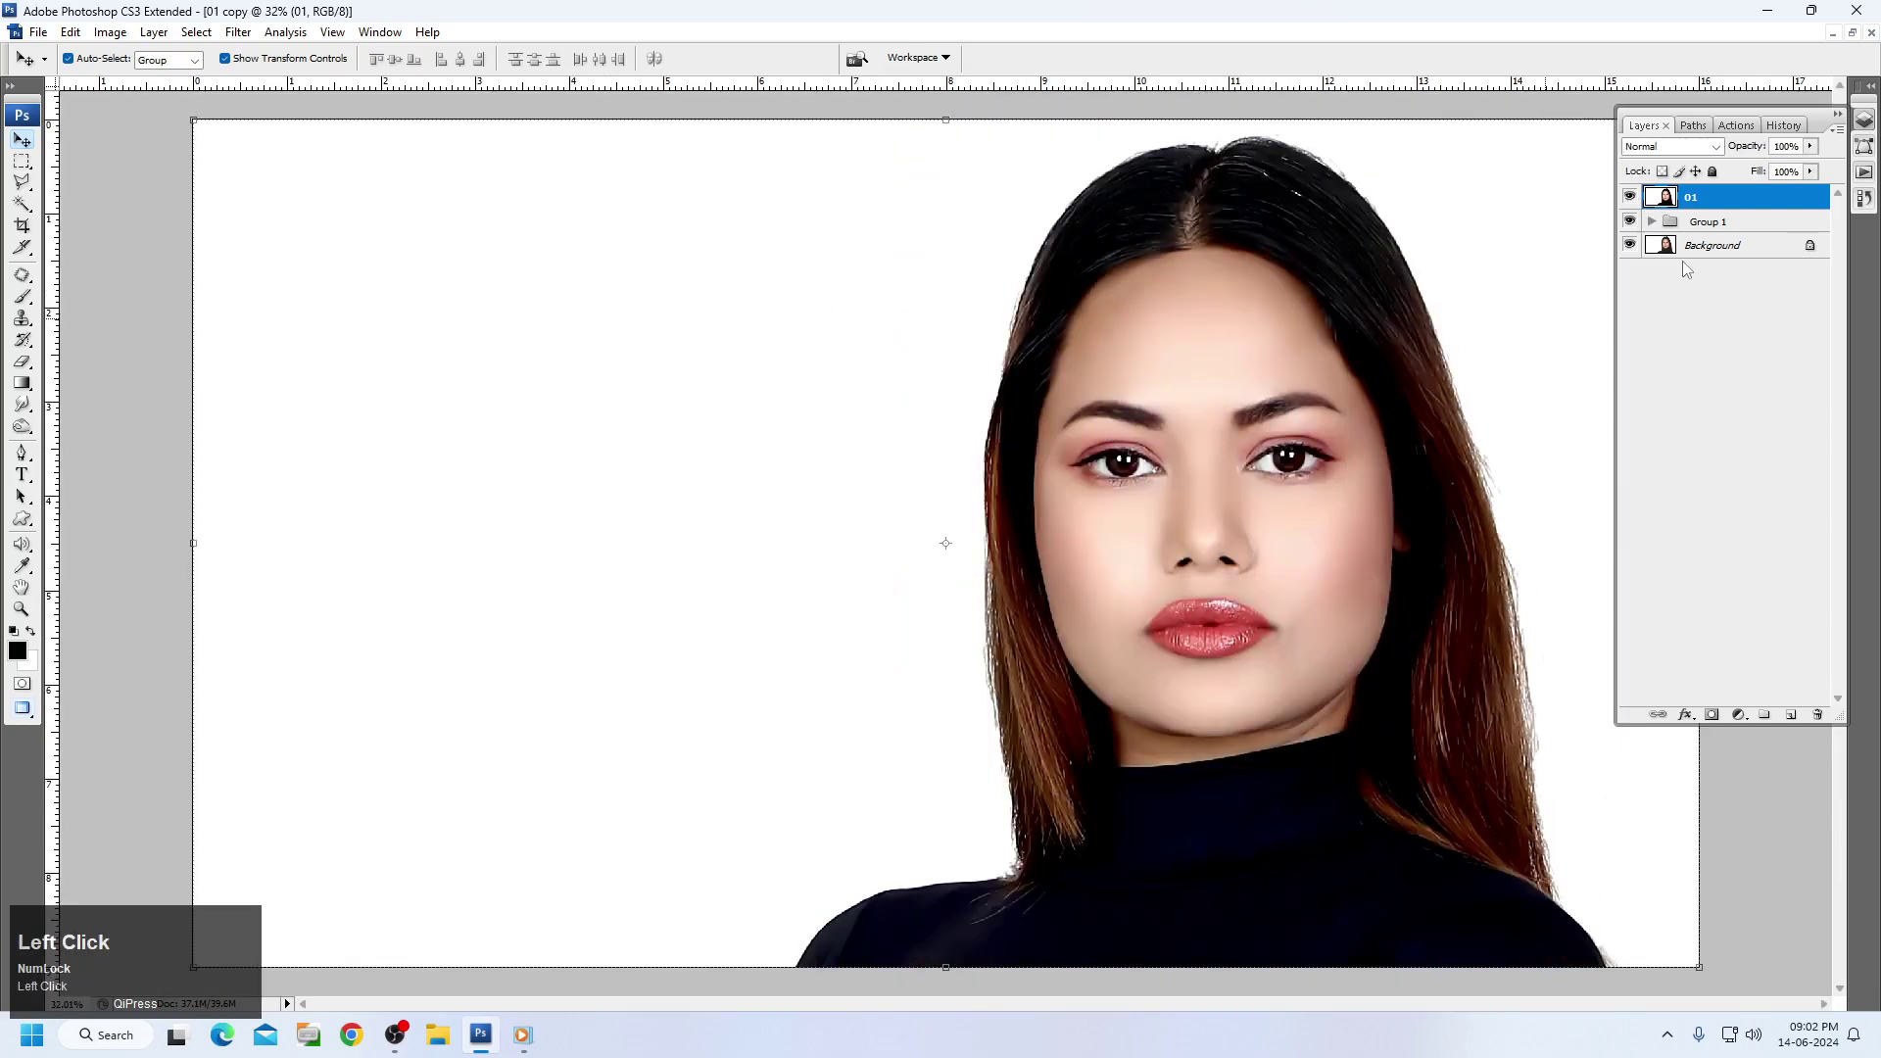
pyautogui.moveTo(1703, 205); pyautogui.dragTo(1705, 235)
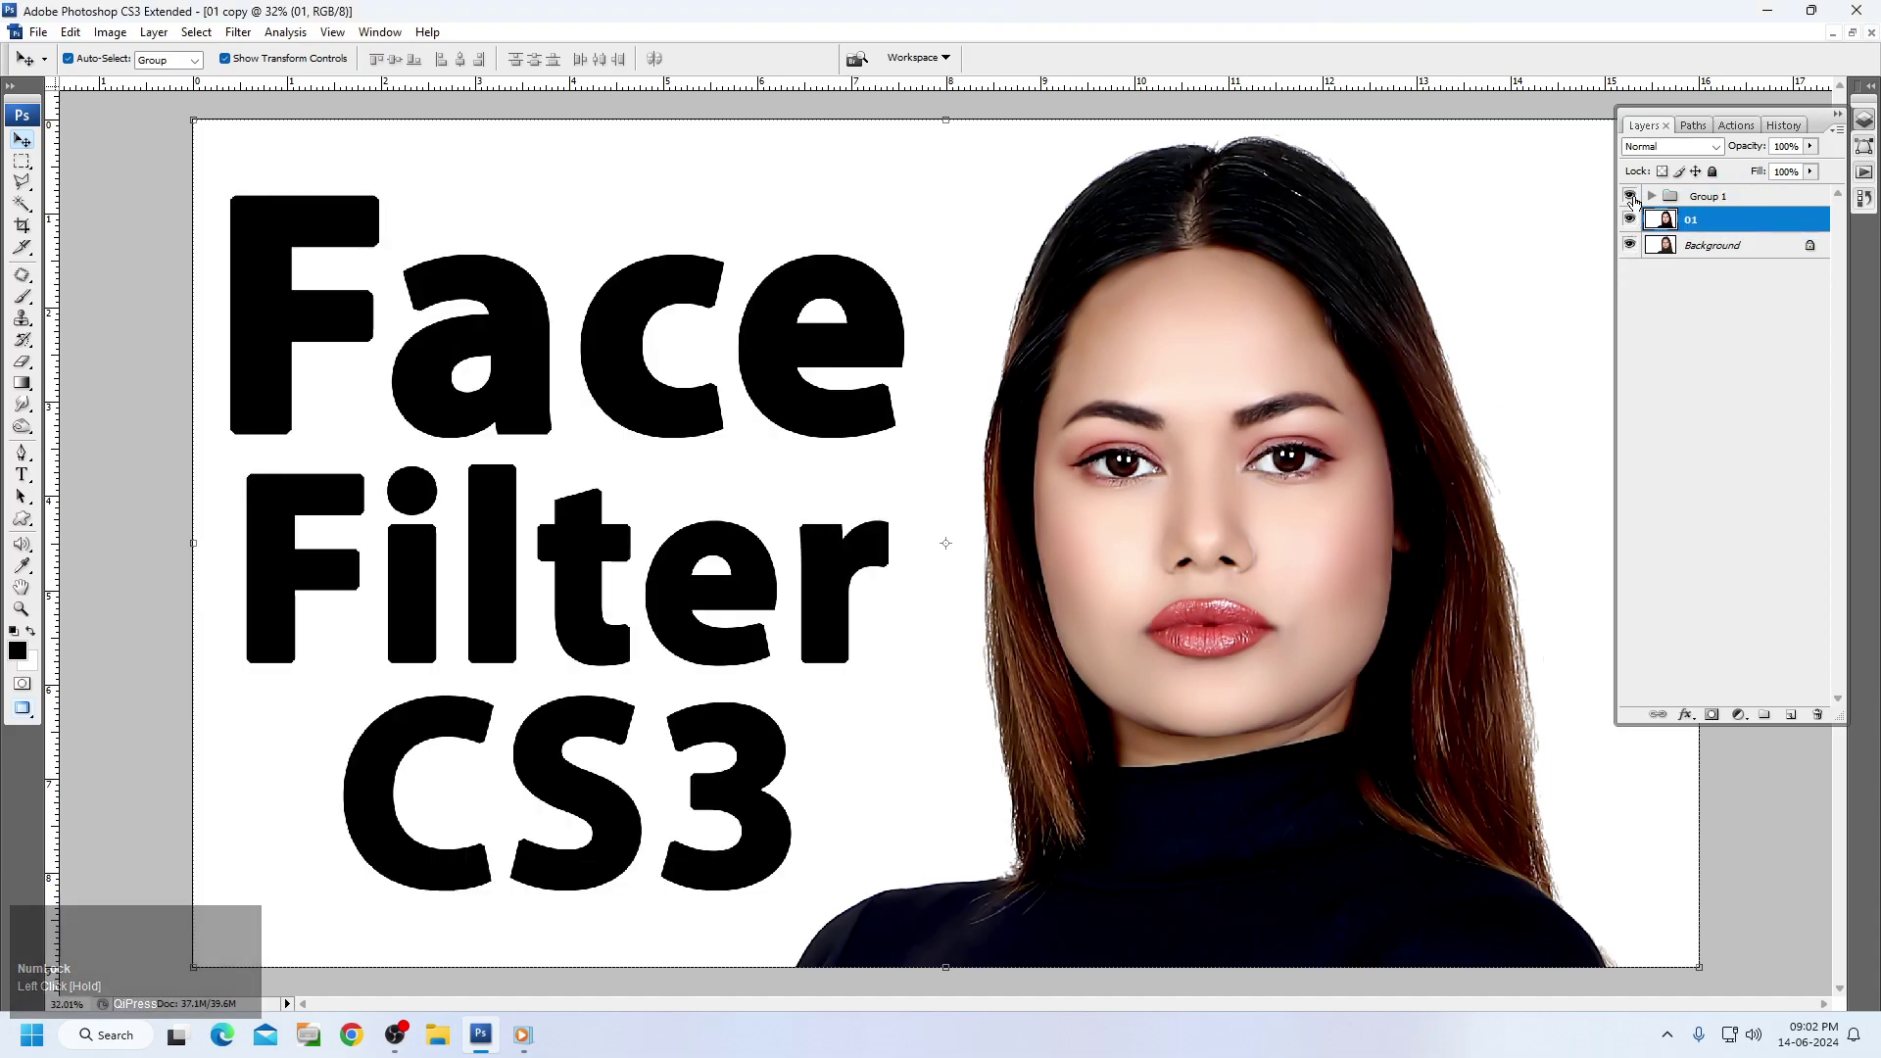
pyautogui.click(1629, 220)
pyautogui.click(1628, 219)
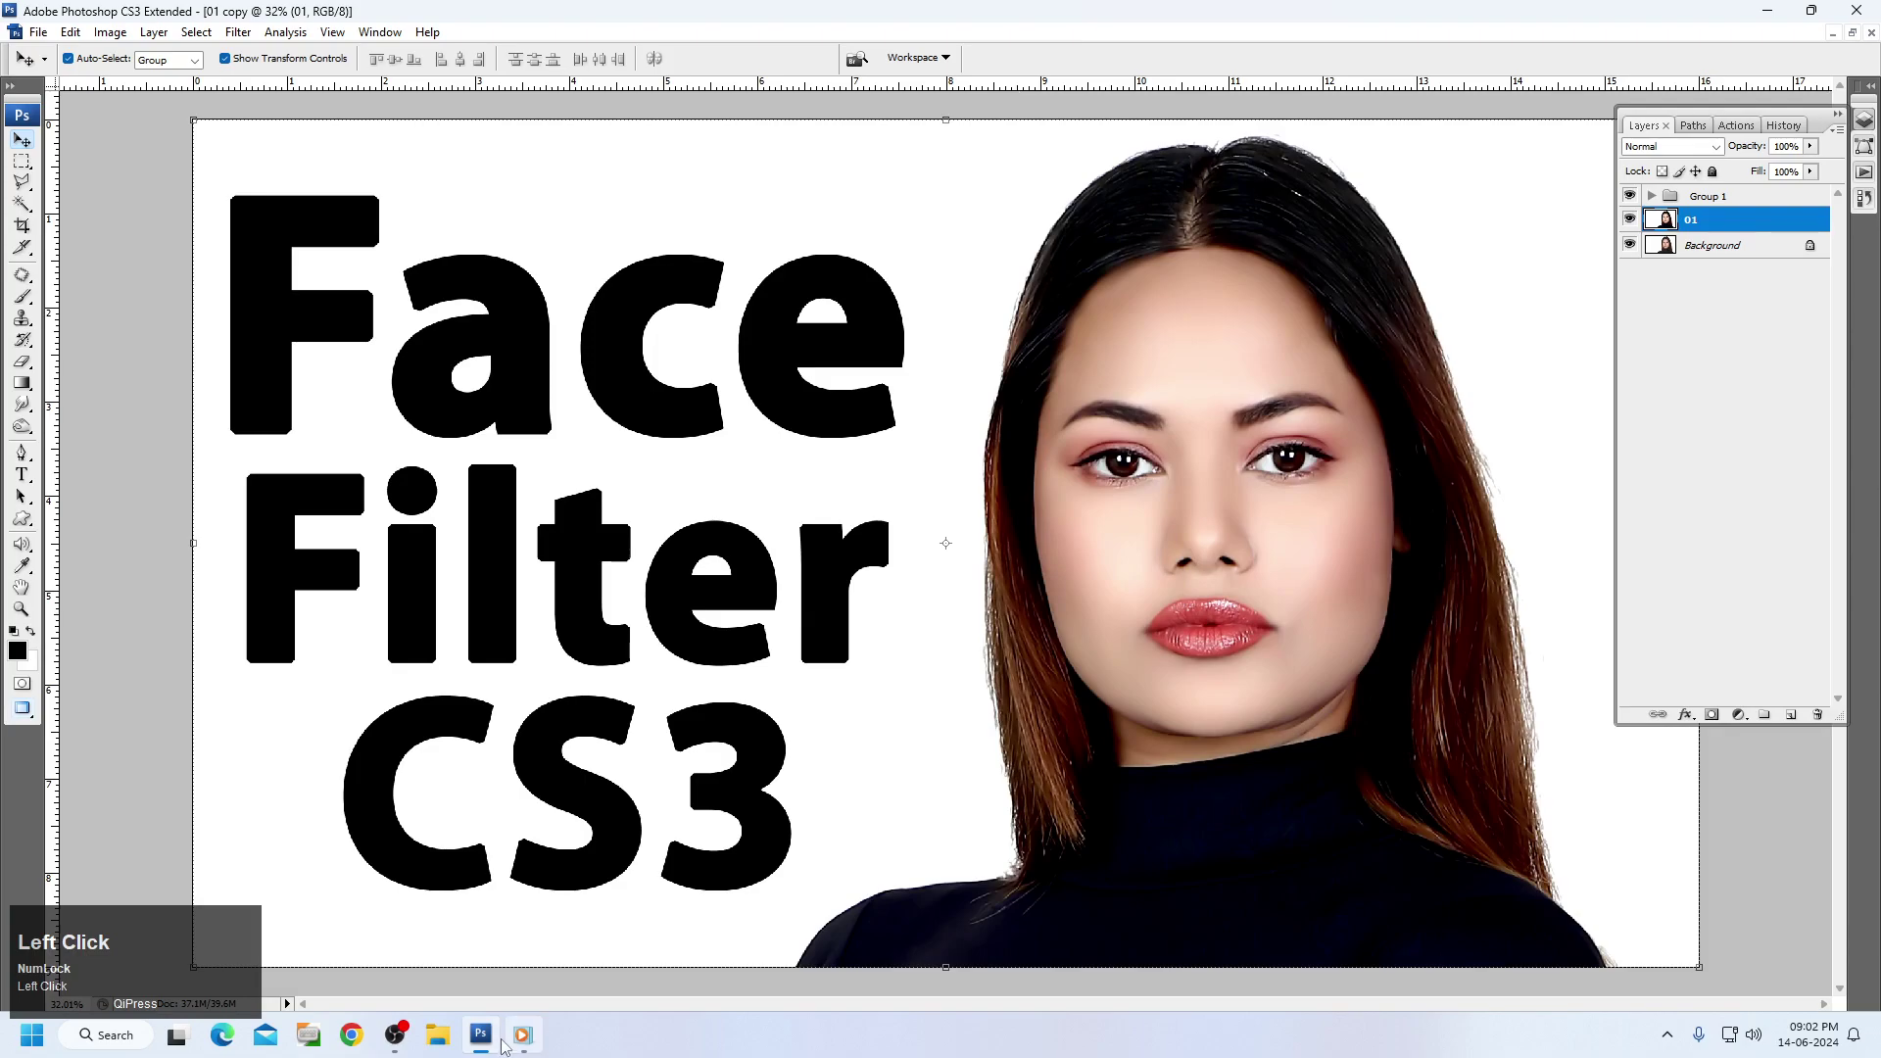
pyautogui.click(1213, 406)
pyautogui.rightClick(1220, 425)
pyautogui.click(1239, 429)
pyautogui.click(1169, 415)
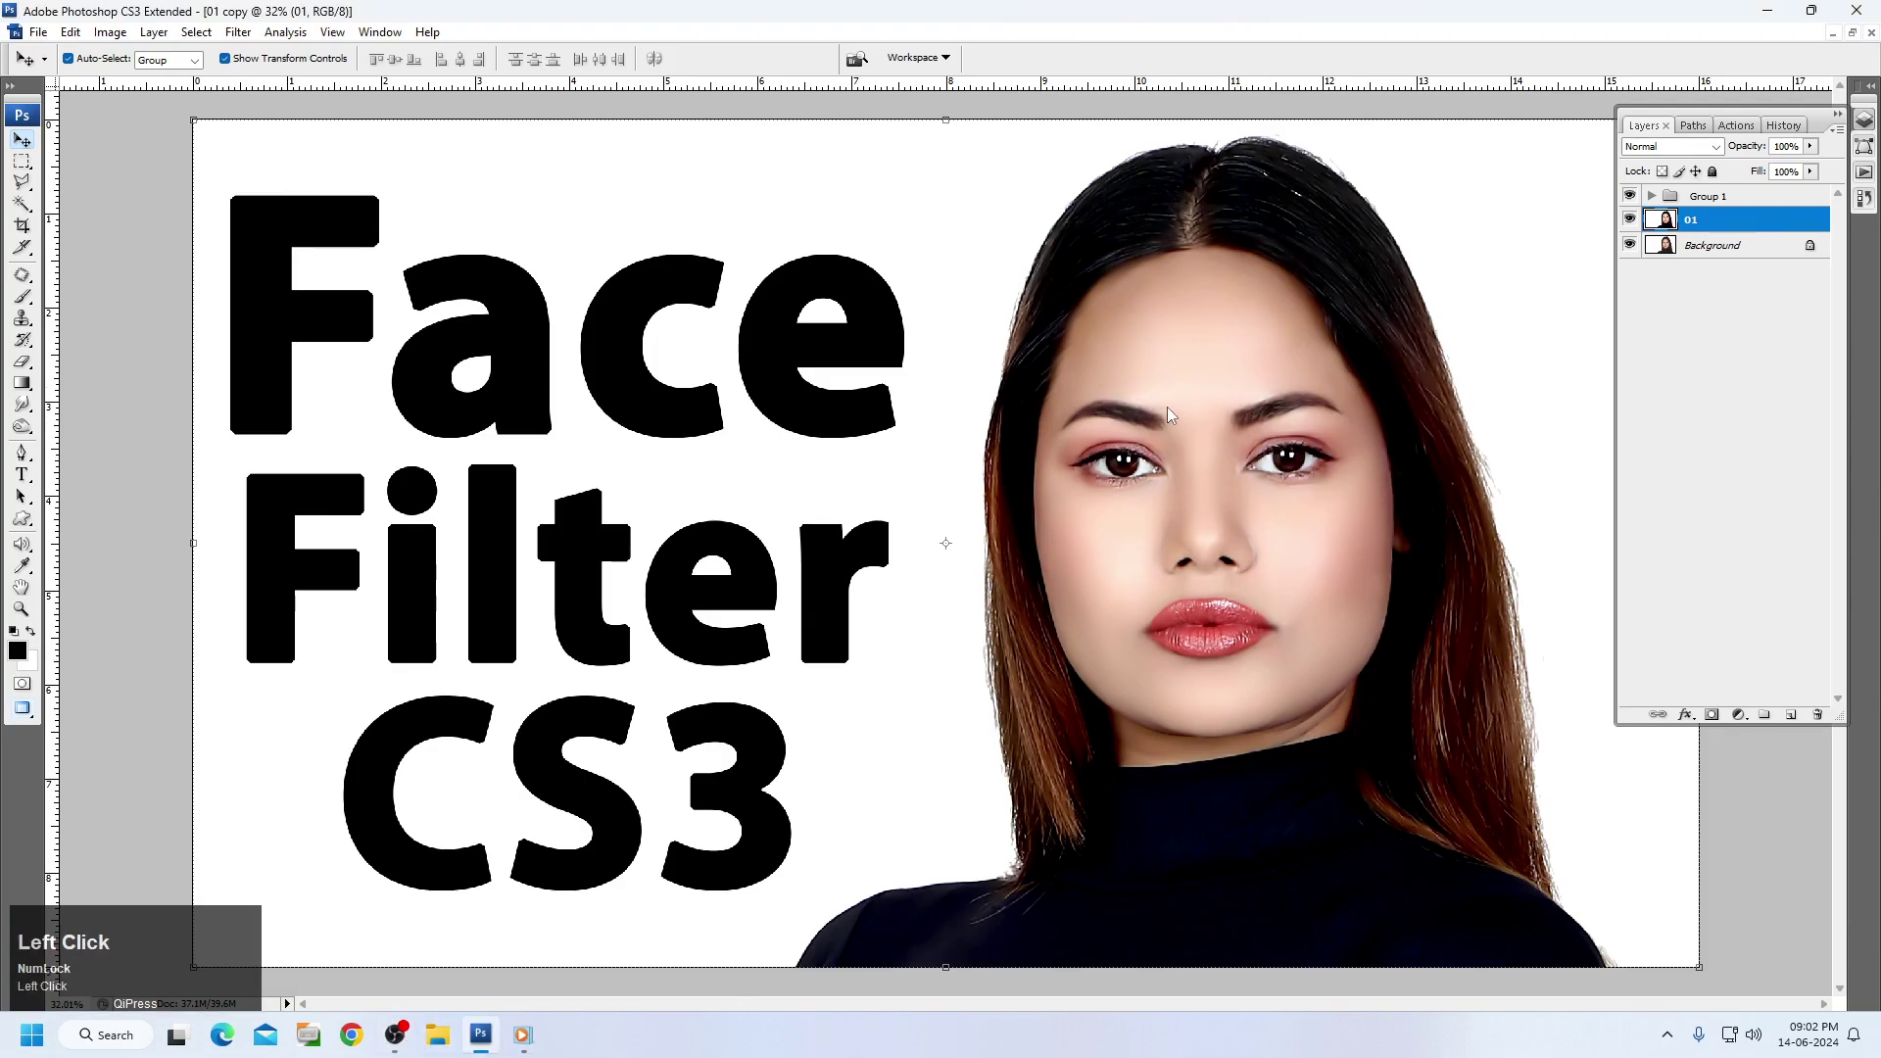